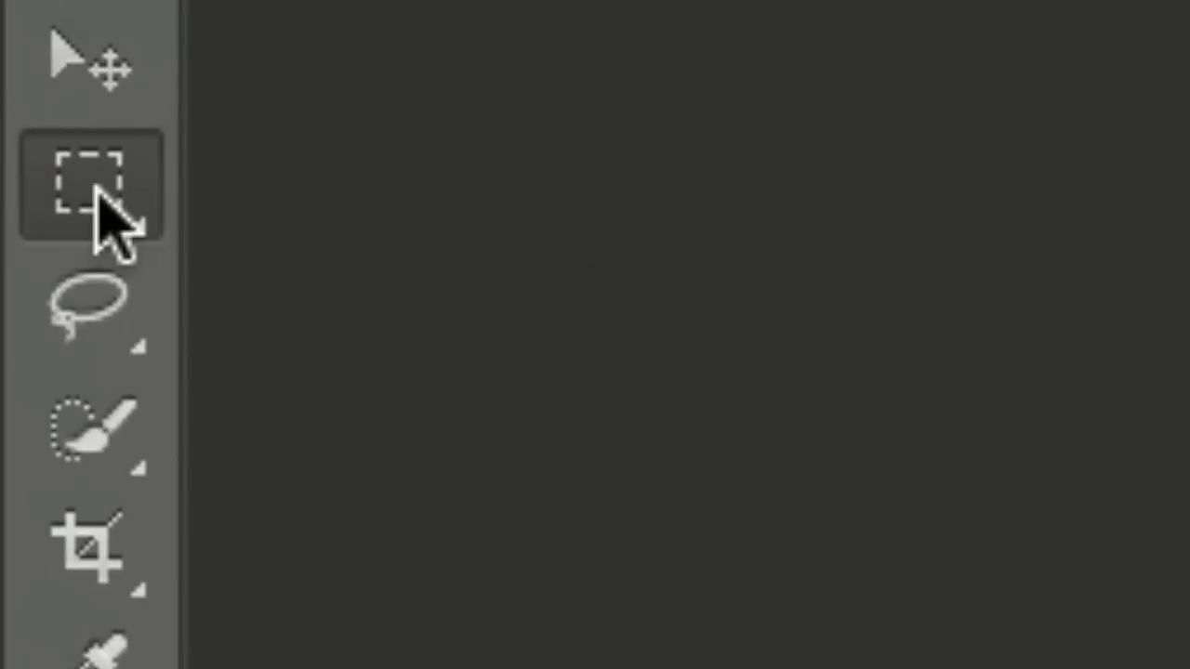
Draw a trial rectangular marquee selection in the sky beside the GAS sign, and deselect it
left_click(98, 191)
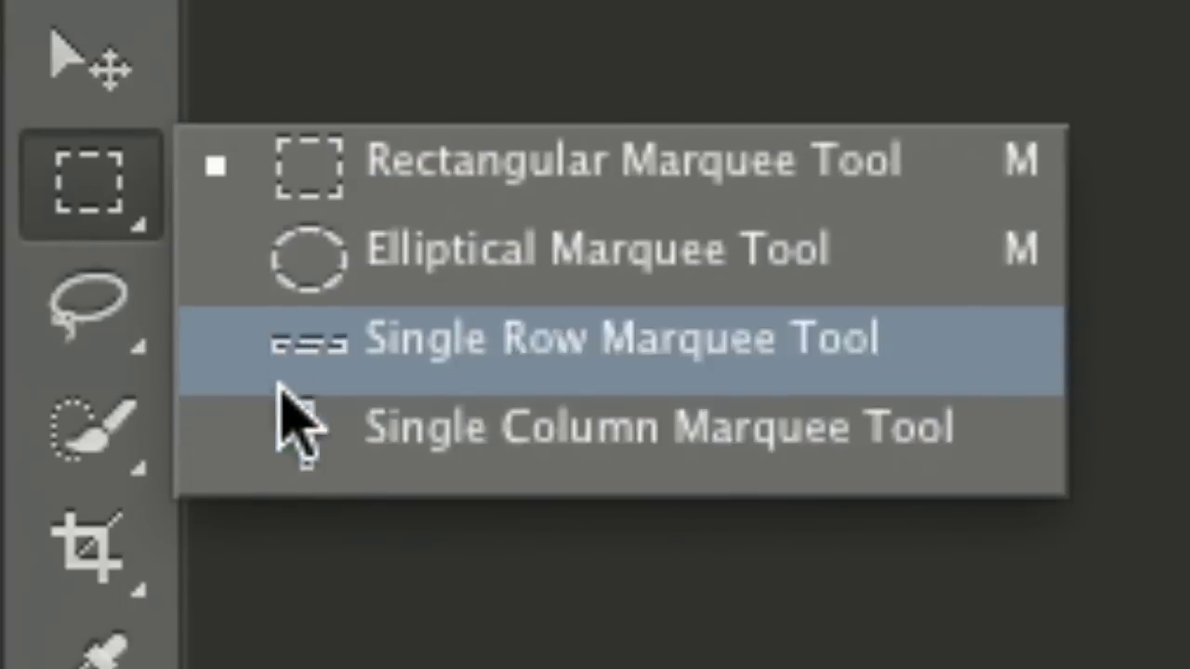
left_click(276, 177)
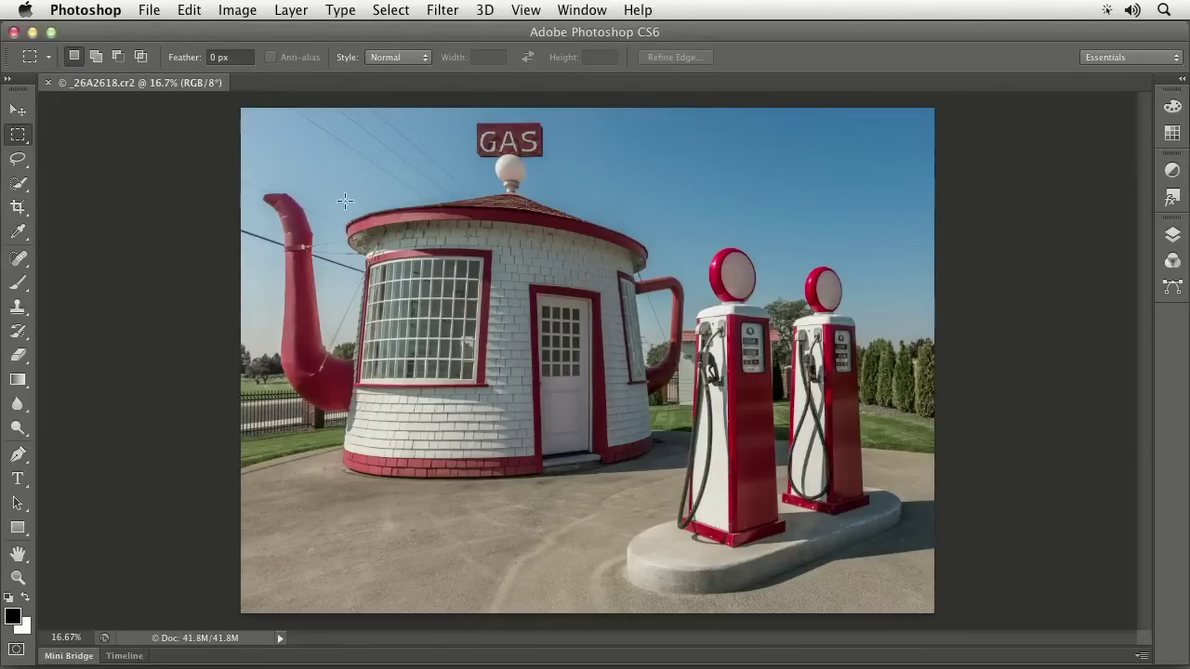
left_click_drag(577, 138, 686, 217)
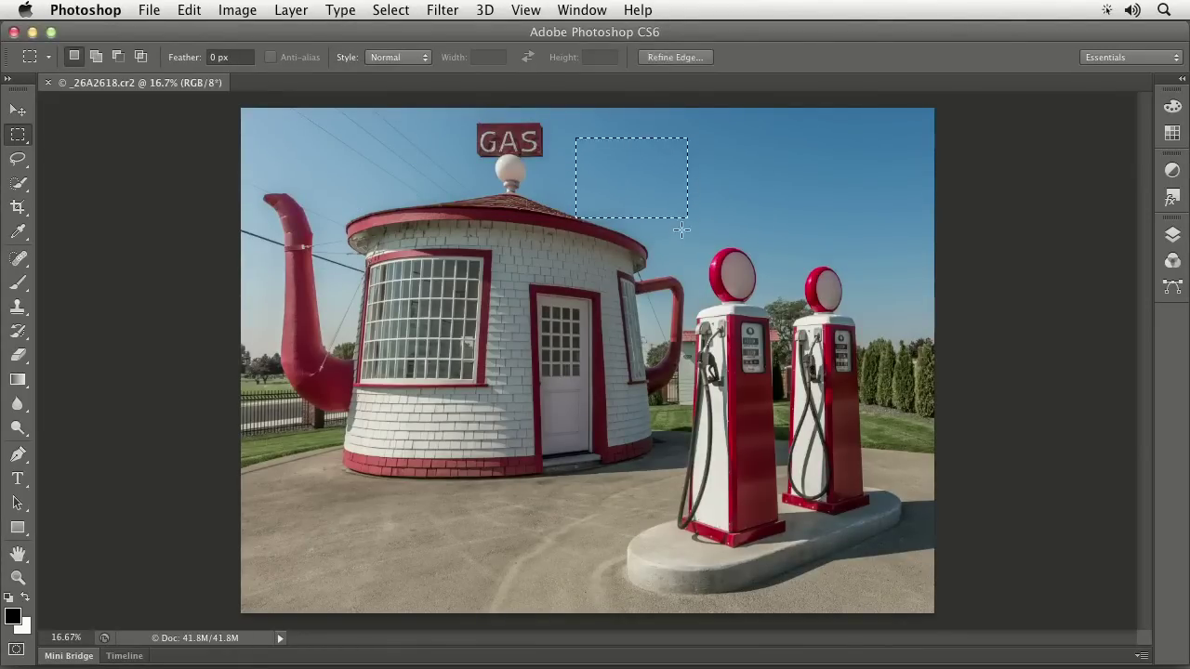
left_click(655, 240)
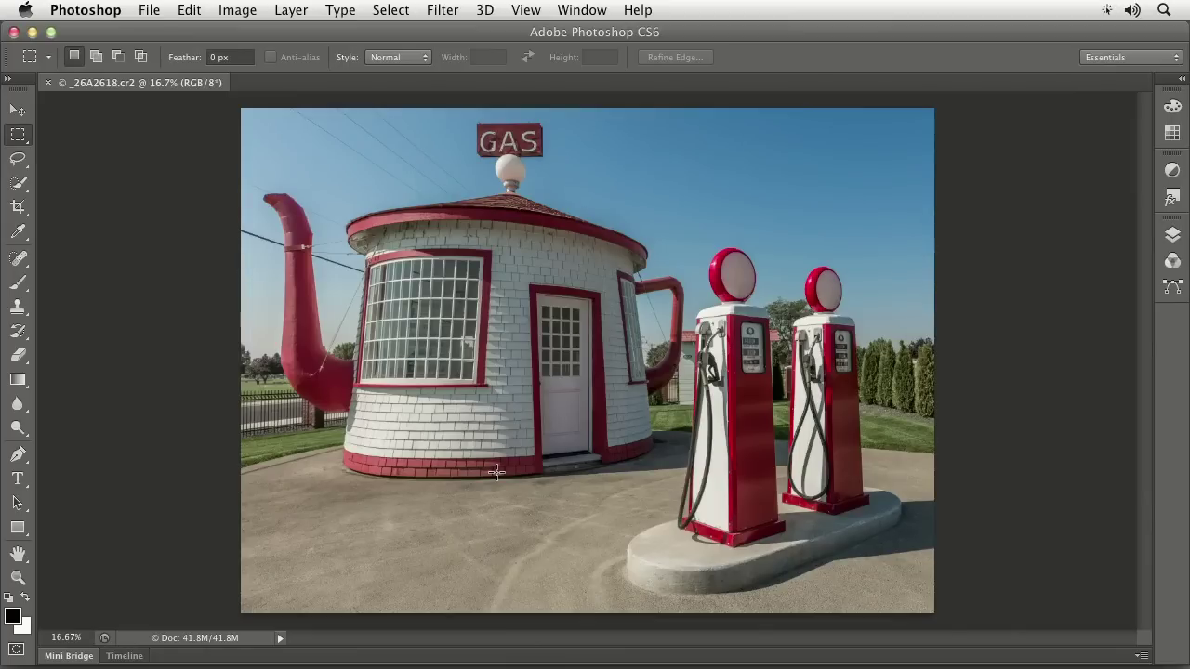
Select the front face of the GAS sign with a rectangular marquee at 100% zoom, and deselect it
key("super+space")
left_click(551, 113)
left_click(547, 115)
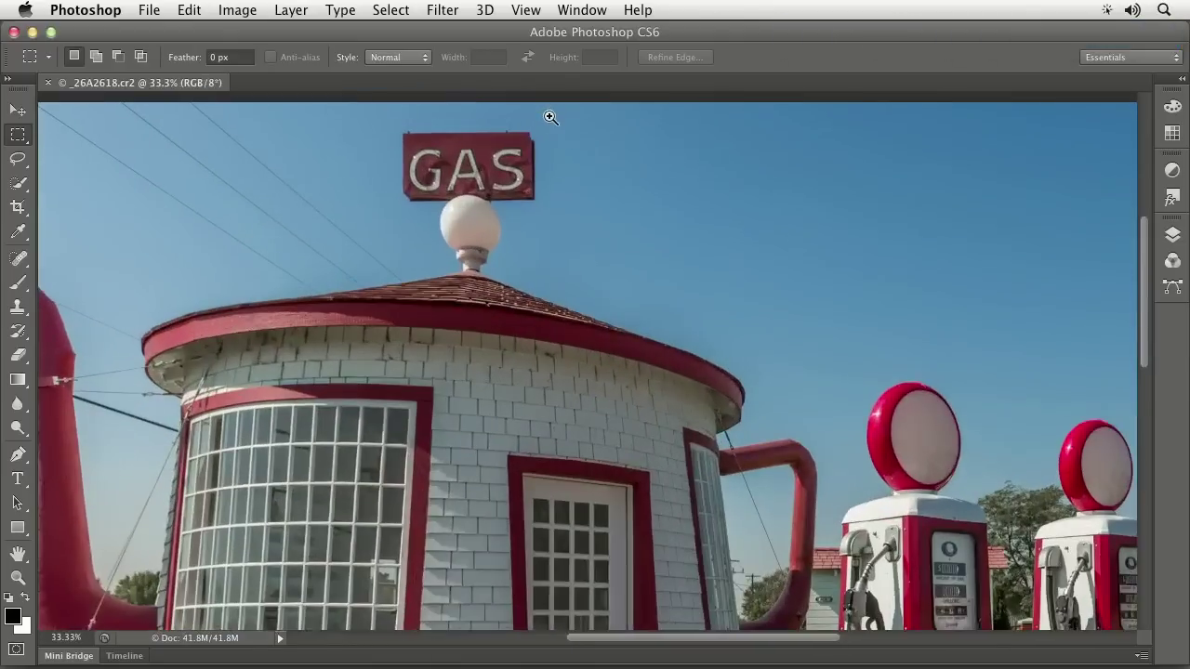
left_click(547, 114)
left_click(455, 121)
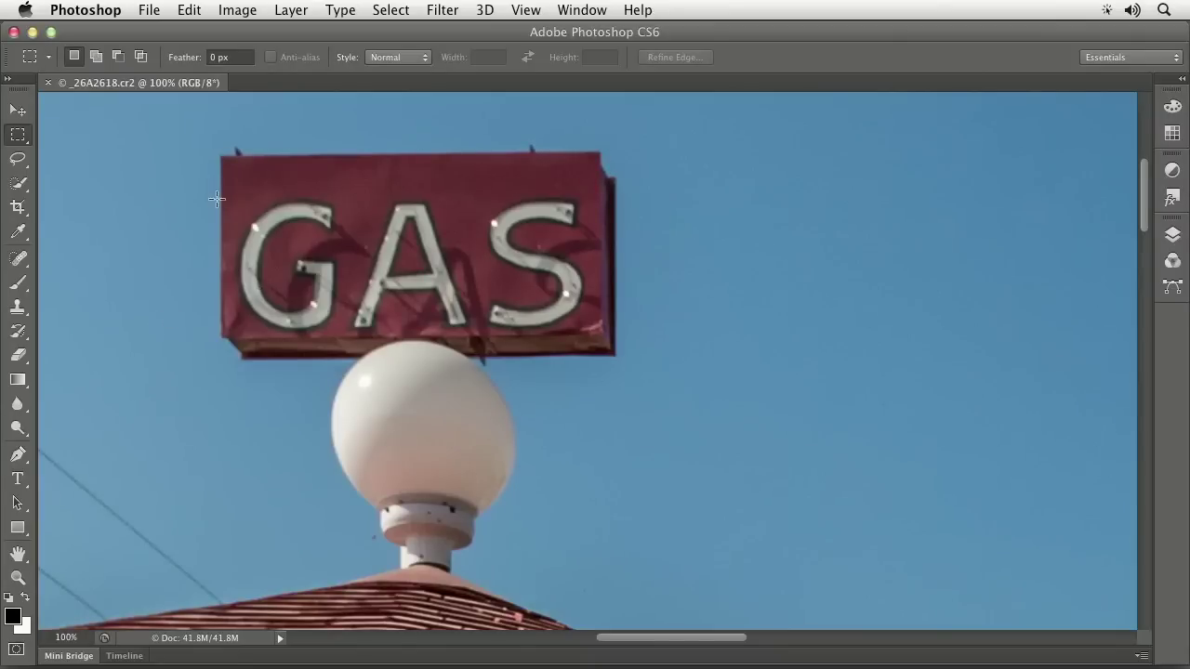
left_click_drag(221, 155, 603, 336)
left_click(633, 375)
Draw a trial elliptical marquee from the GAS sign's upper-left corner, reshape it to about 1.6 by 1.3 in, and deselect it
left_click(17, 136)
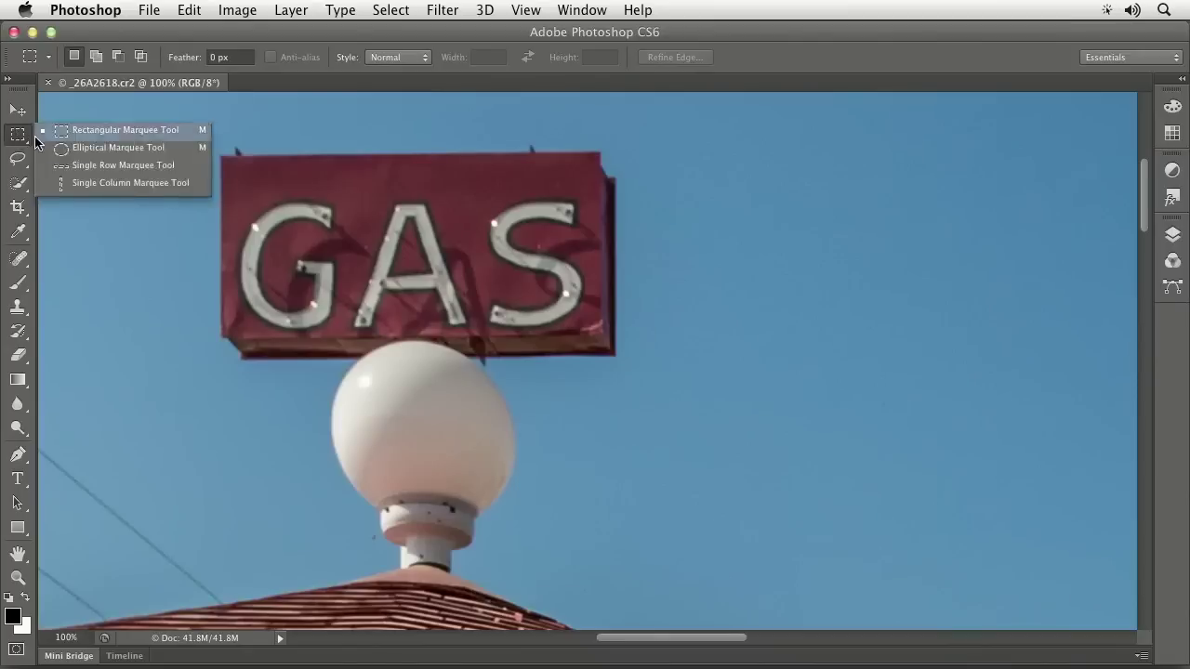
left_click(45, 152)
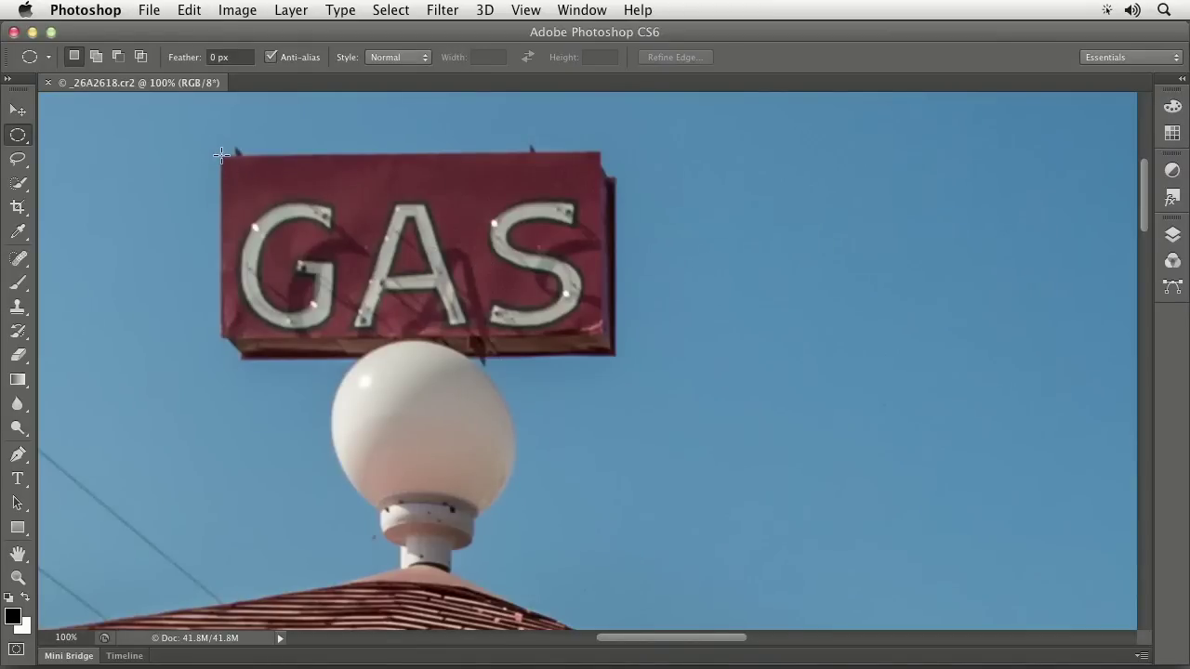
left_click_drag(222, 156, 843, 515)
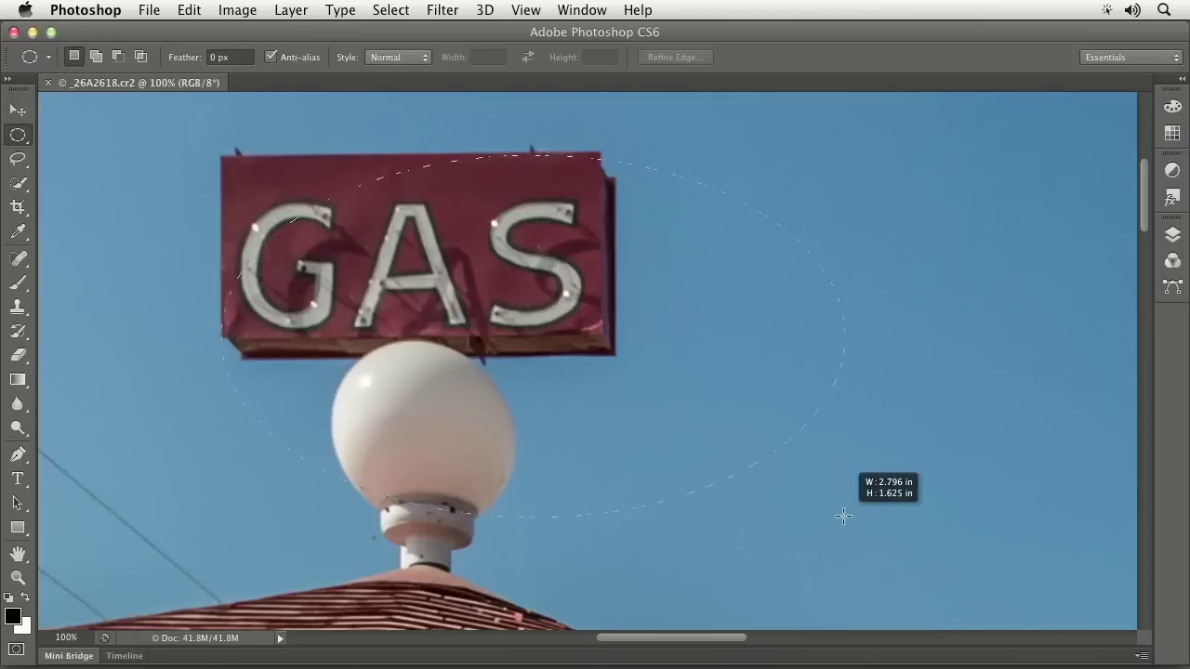
left_click_drag(843, 516, 631, 516)
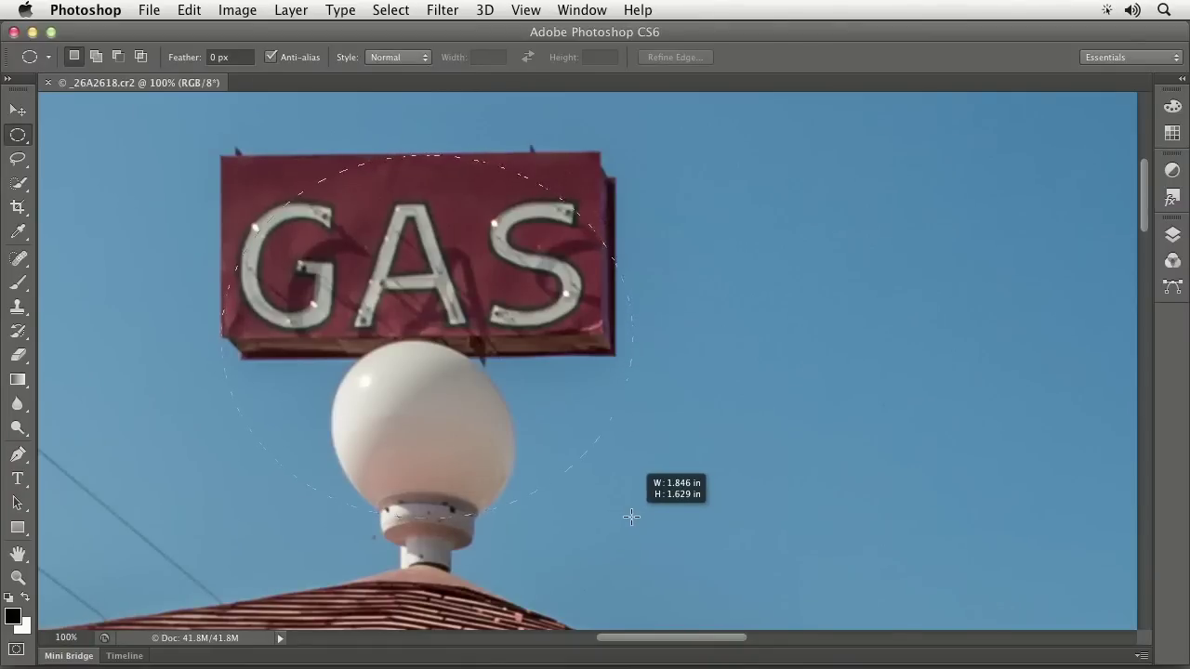
left_click_drag(631, 517, 632, 516)
left_click_drag(632, 516, 575, 436)
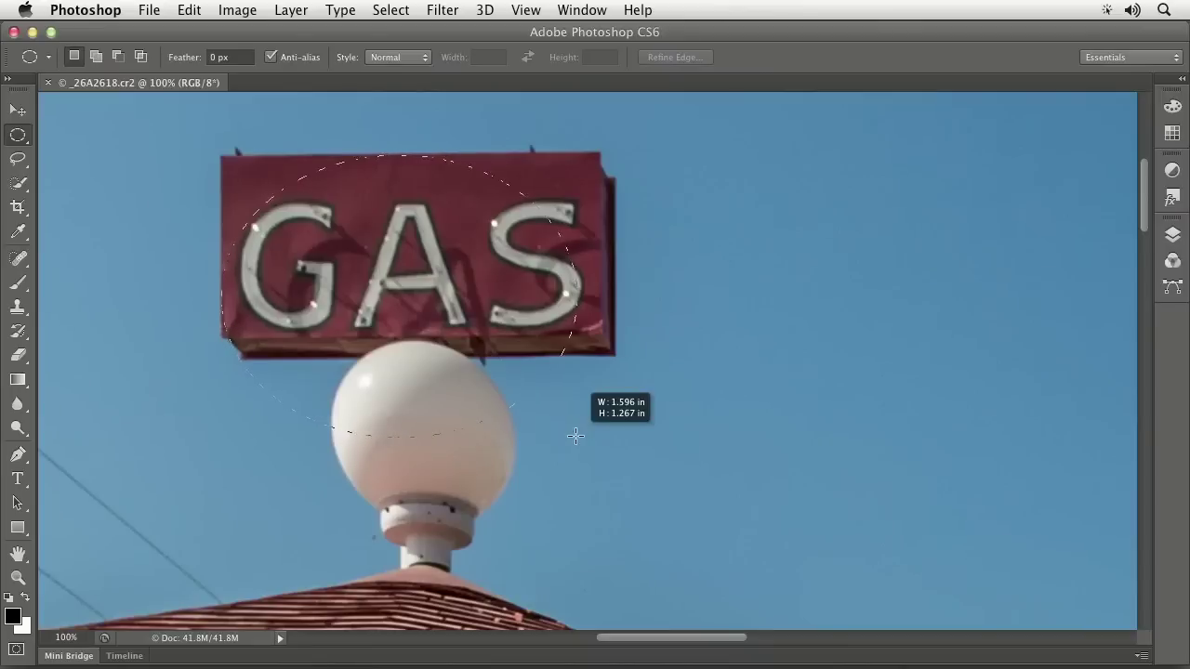
left_click_drag(575, 436, 580, 438)
left_click(459, 353)
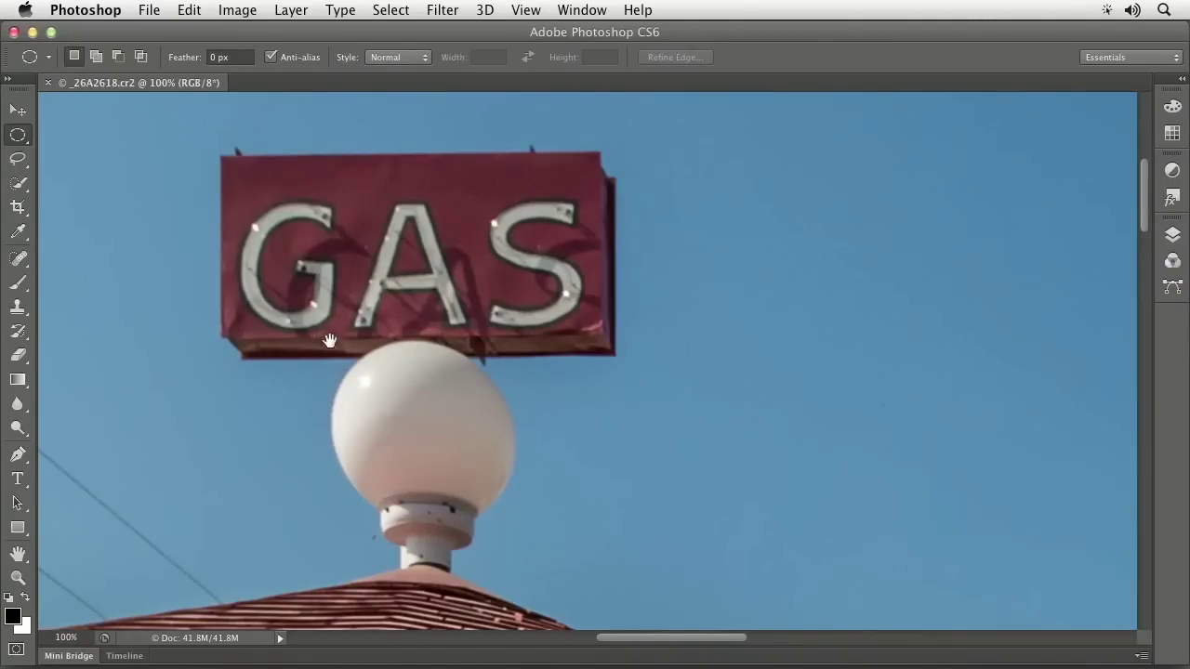
Draw a circular Elliptical Marquee selection of about 0.85 by 0.85 in around the white globe below the GAS sign
left_click_drag(336, 346, 511, 536)
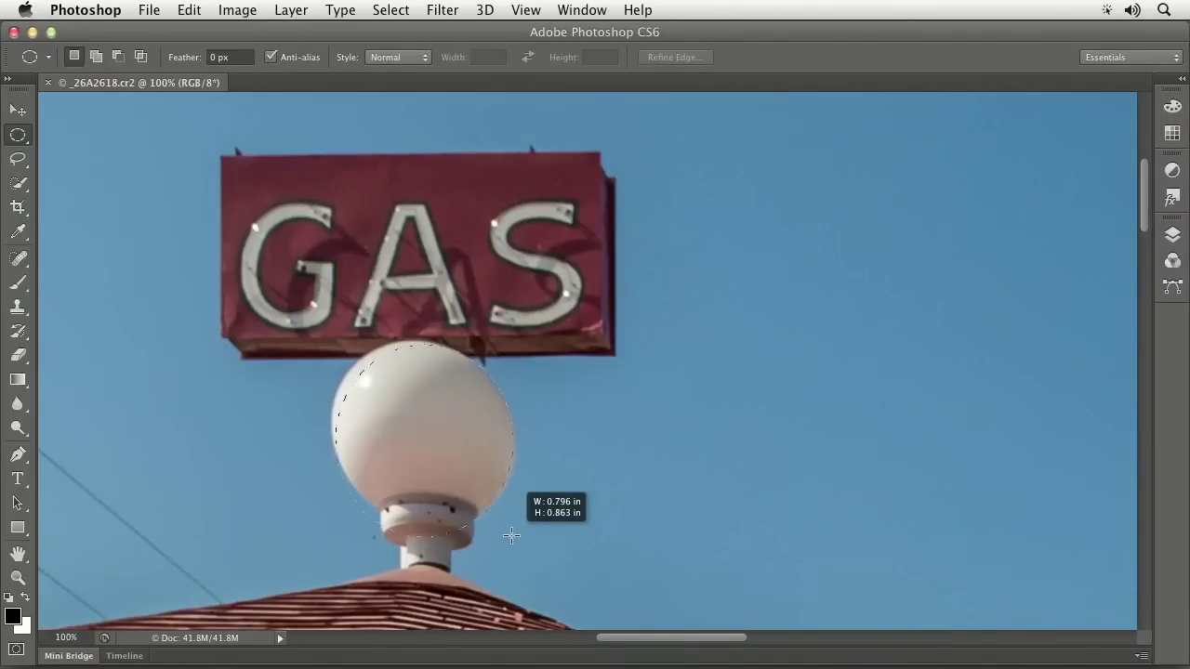
mouse_move(512, 536)
left_mouse_down()
mouse_move(581, 503)
mouse_move(528, 560)
mouse_move(481, 480)
mouse_move(510, 524)
mouse_move(635, 456)
mouse_move(917, 390)
mouse_move(778, 416)
mouse_move(811, 409)
mouse_move(831, 468)
mouse_move(858, 463)
mouse_move(822, 471)
mouse_move(811, 438)
mouse_move(855, 456)
mouse_move(847, 480)
mouse_move(786, 396)
mouse_move(866, 457)
mouse_move(847, 447)
mouse_move(567, 541)
mouse_move(527, 512)
mouse_move(504, 523)
mouse_move(517, 518)
left_mouse_up()
key("space")
scroll(778, 417, "down", 1)
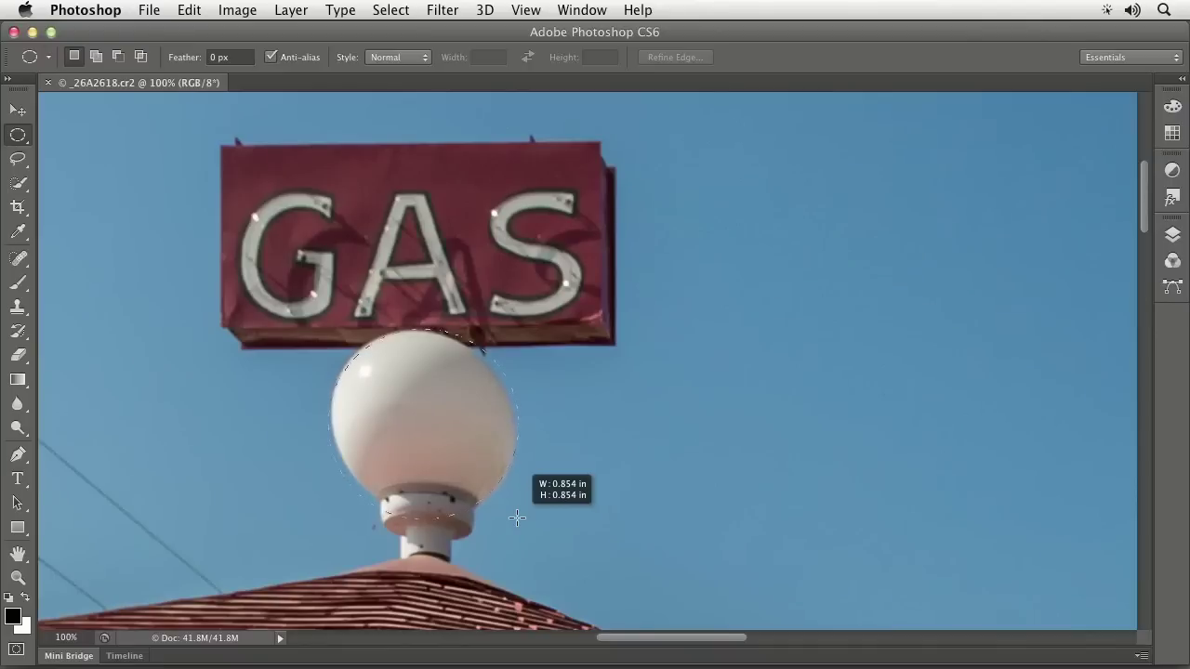
left_click_drag(516, 517, 517, 517)
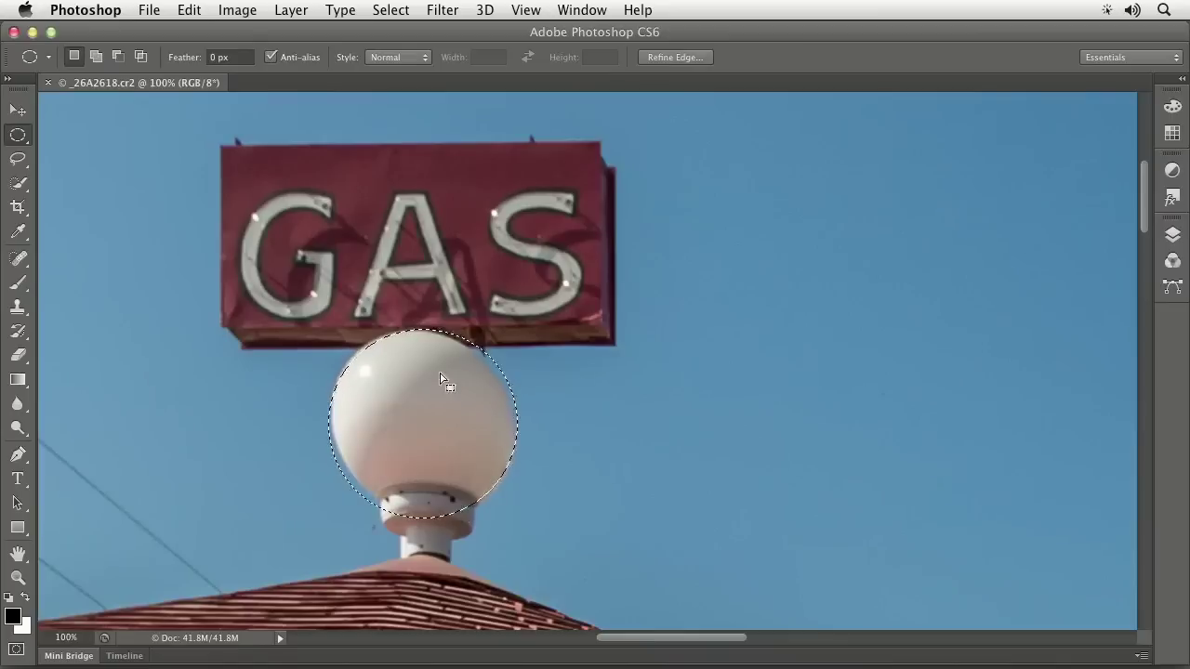
Try fitting the globe selection by scaling its sides with Transform Selection
left_click(390, 10)
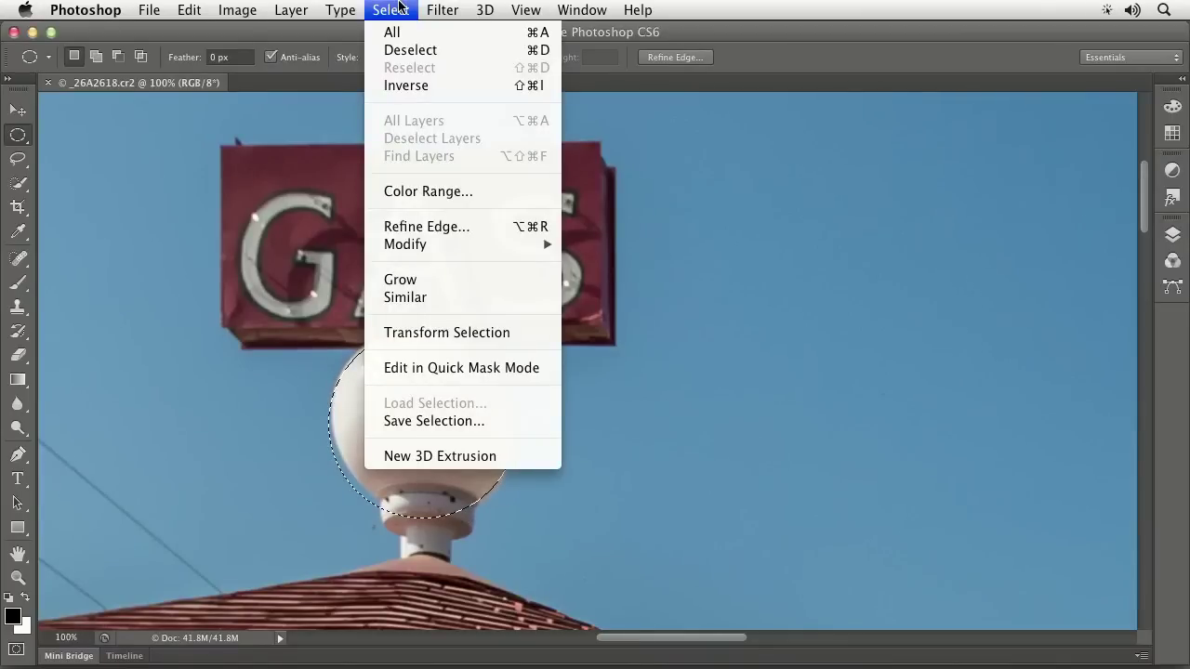
left_click(383, 339)
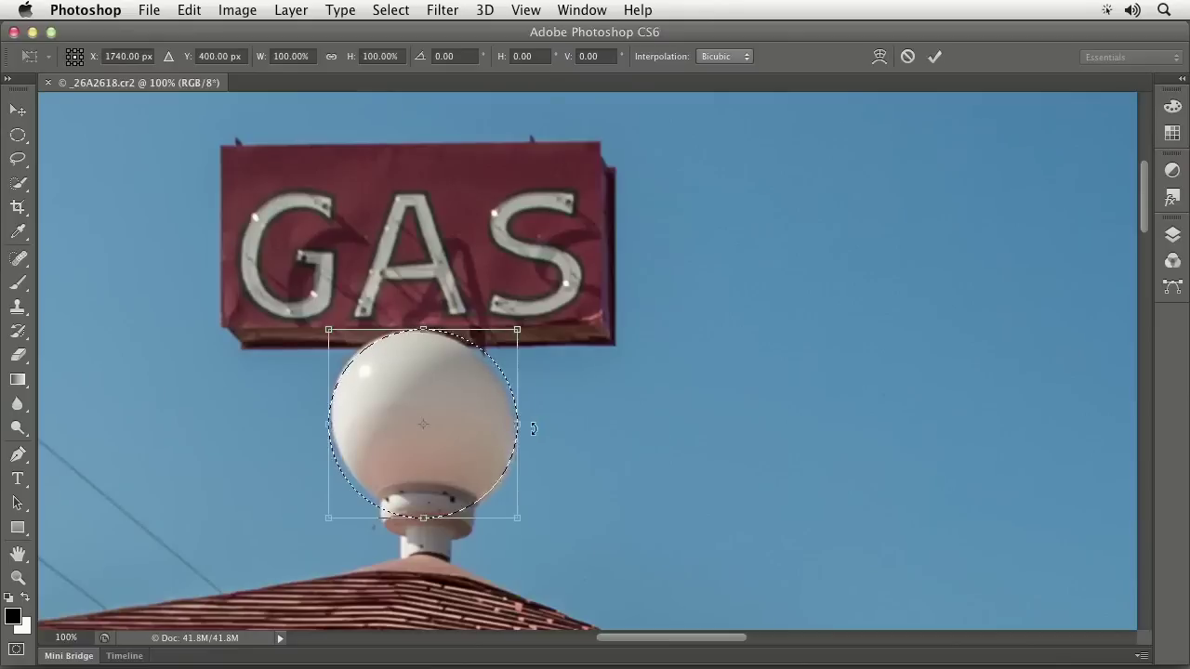
mouse_move(518, 424)
left_mouse_down()
mouse_move(598, 425)
mouse_move(514, 425)
left_mouse_up()
mouse_move(434, 327)
left_mouse_down()
mouse_move(424, 328)
mouse_move(420, 291)
mouse_move(418, 329)
left_mouse_up()
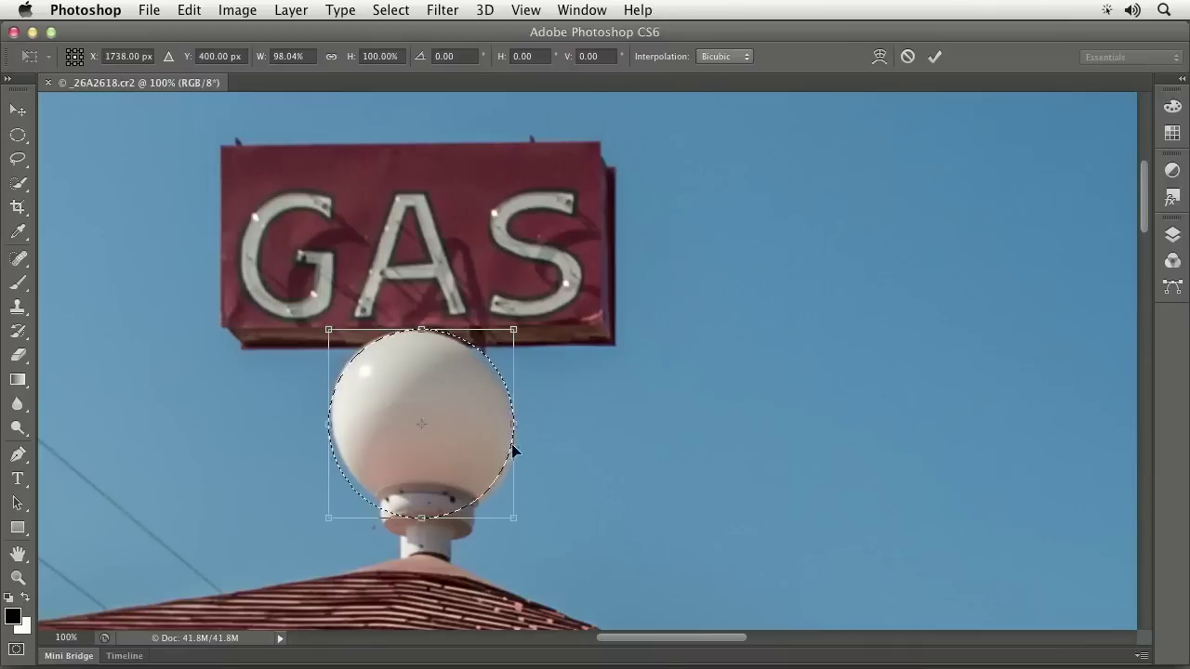
left_click_drag(514, 416, 519, 416)
key("Return")
Transform the globe selection in Distort mode, pulling its upper-right corner slightly inward to follow the globe's edge
left_click(391, 10)
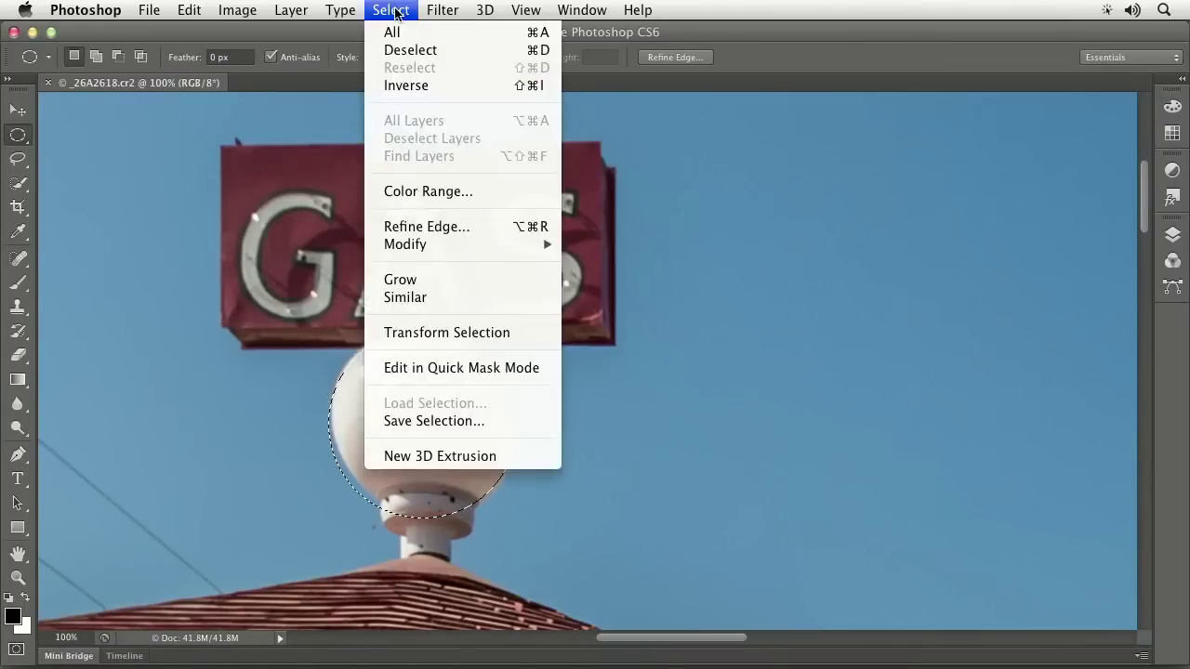
left_click(513, 342)
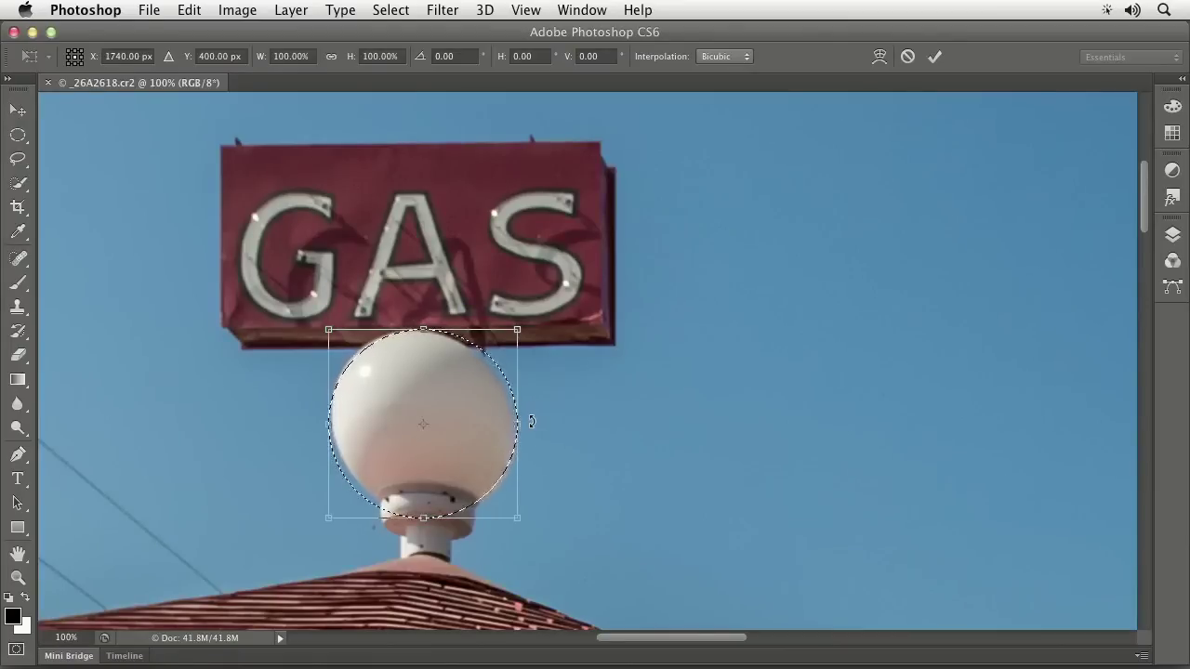
right_click(415, 377)
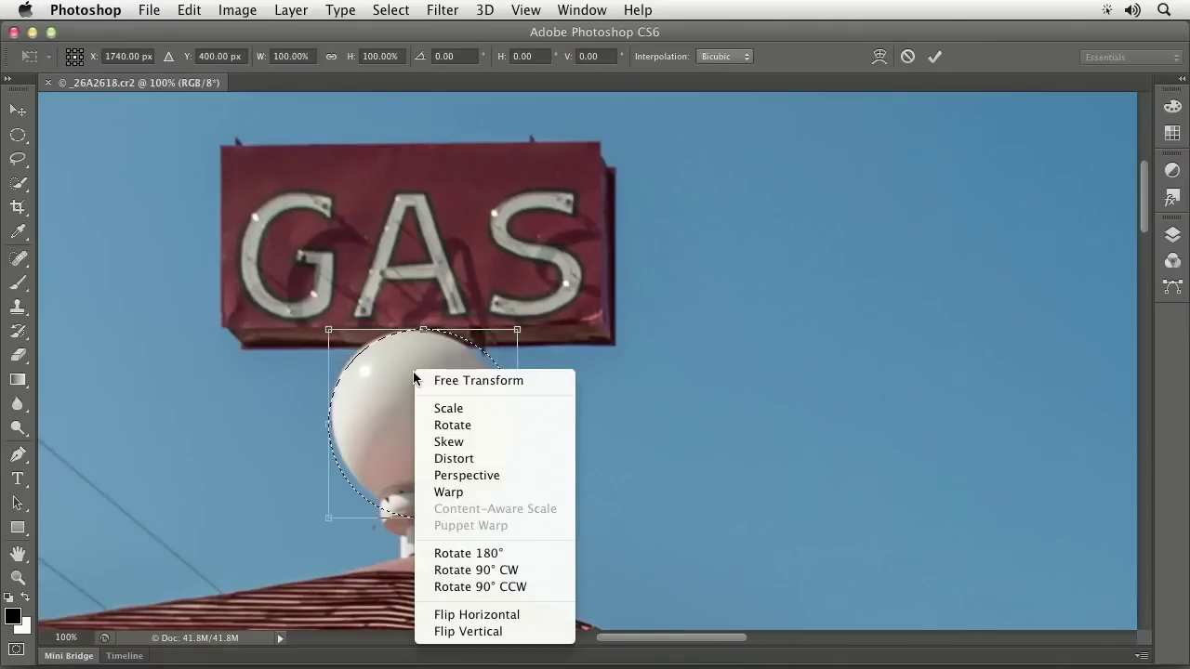
left_click(481, 460)
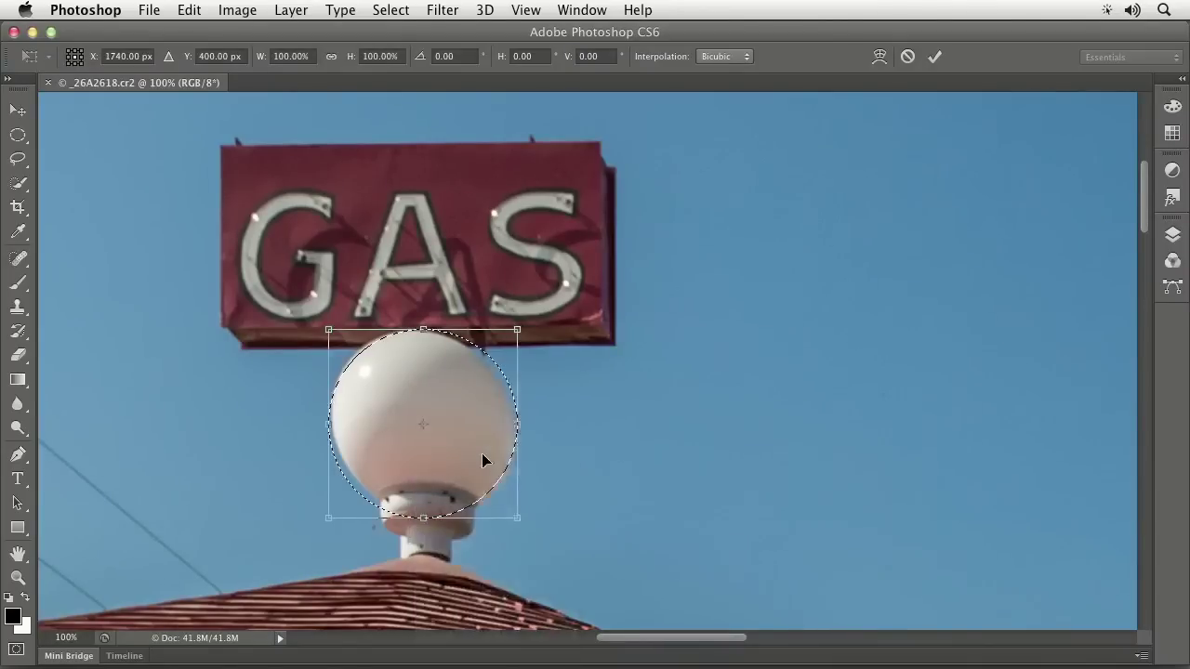
left_click_drag(519, 331, 648, 272)
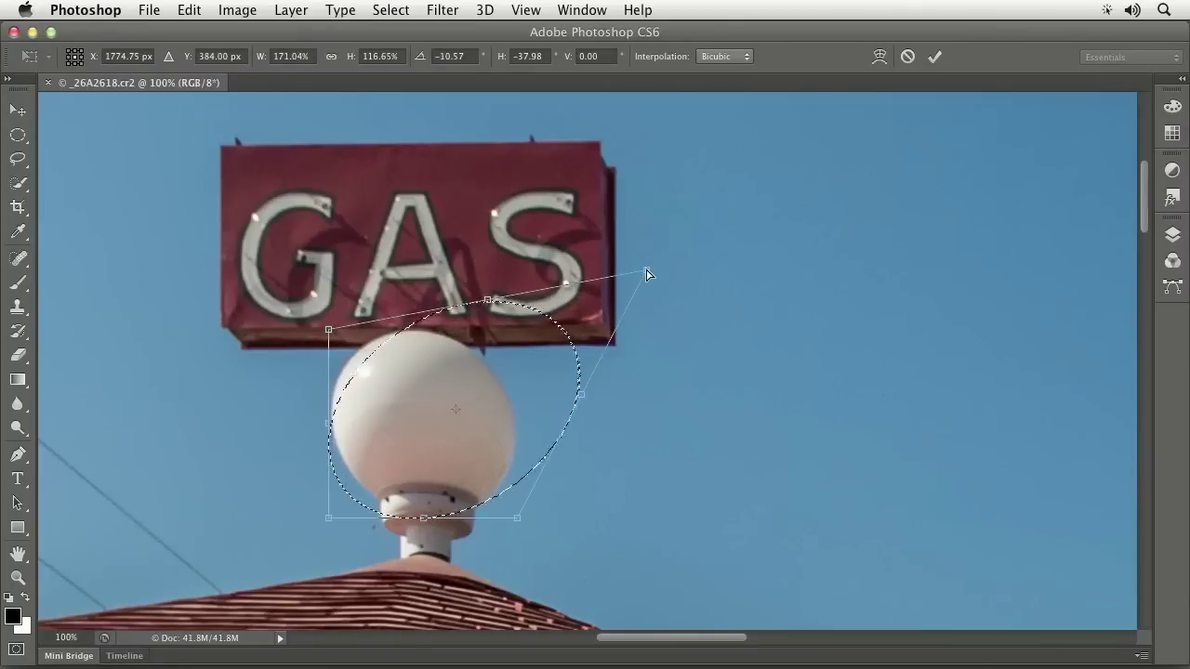
left_click_drag(648, 274, 510, 343)
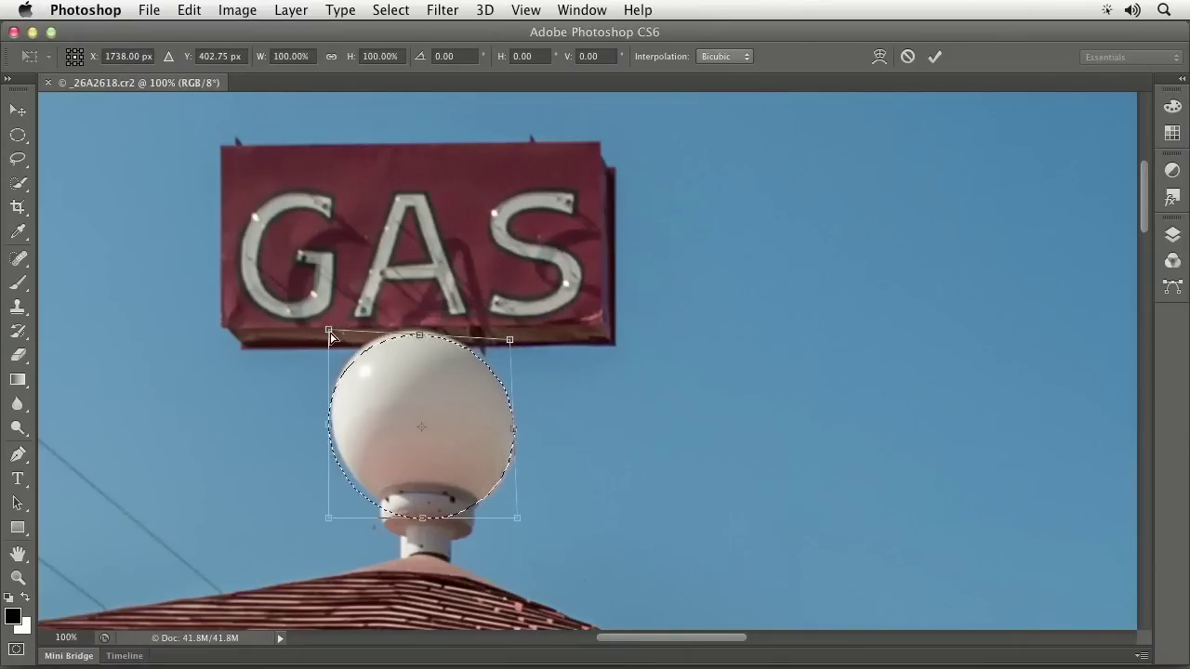
Distort the remaining corners of the selection outline until it hugs the tilted globe, fine-tune the upper-right corner, and commit the transform
left_click_drag(330, 332, 330, 319)
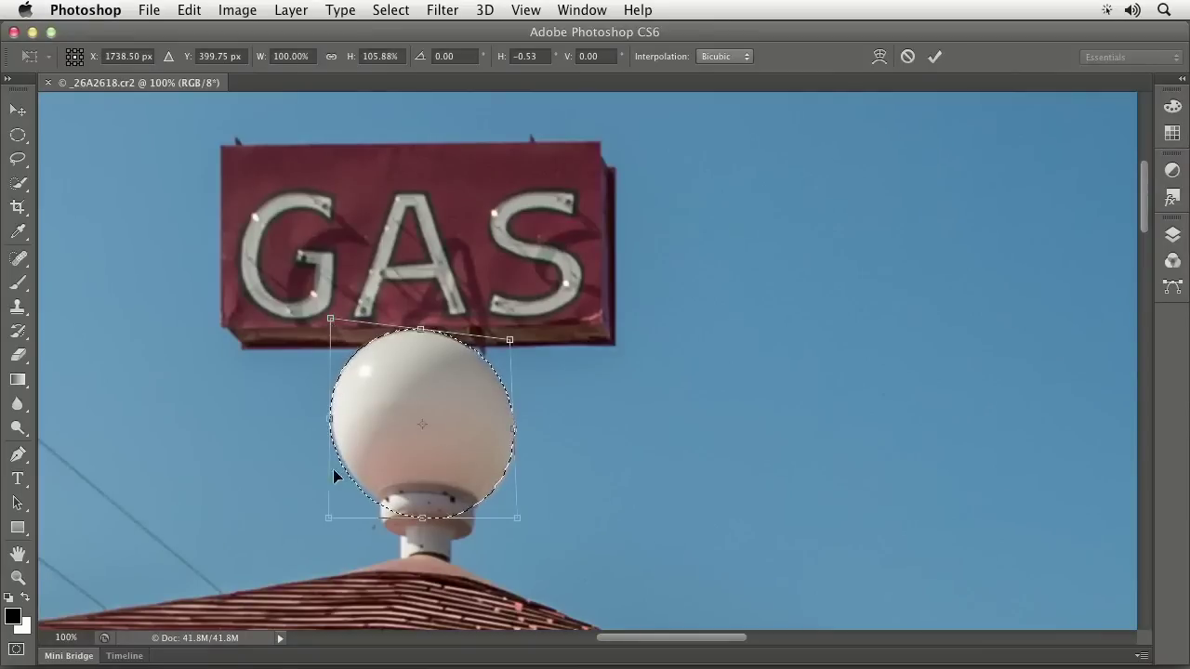
left_click_drag(324, 523, 335, 521)
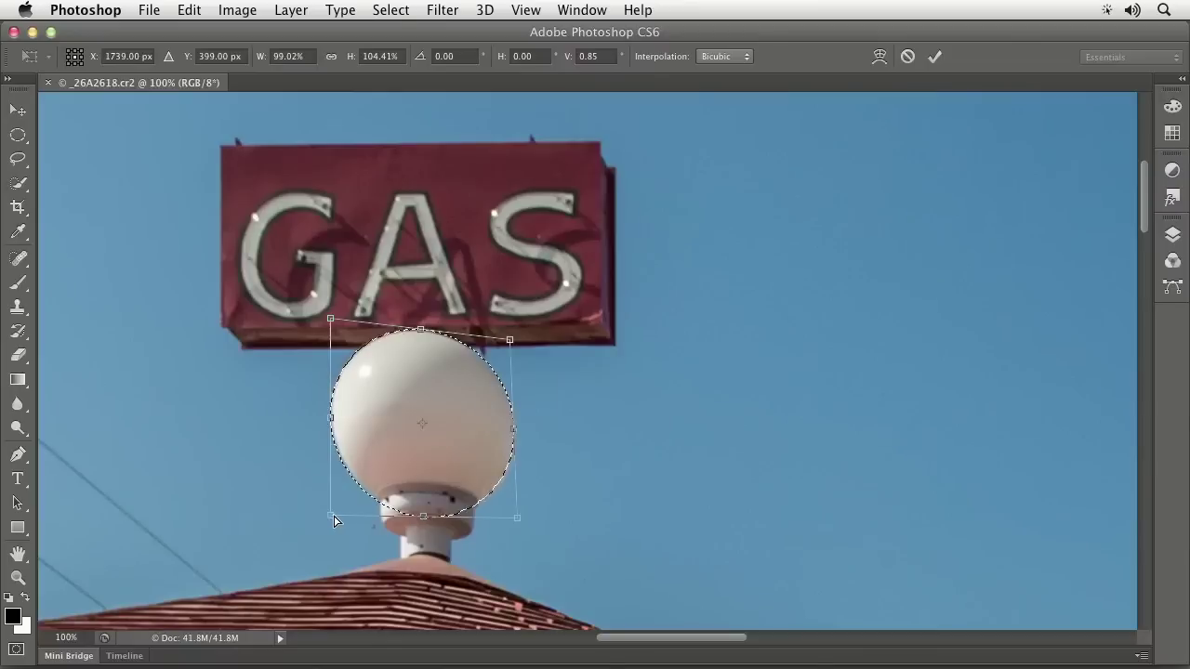
left_click_drag(518, 519, 519, 518)
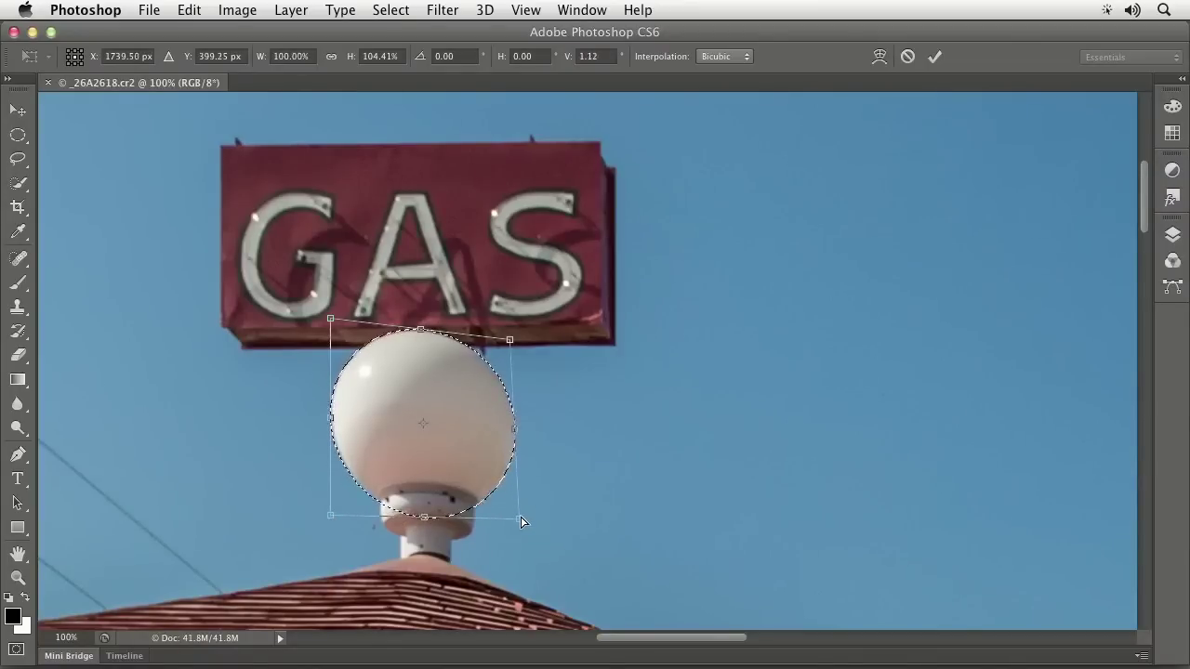
left_click_drag(511, 346, 509, 345)
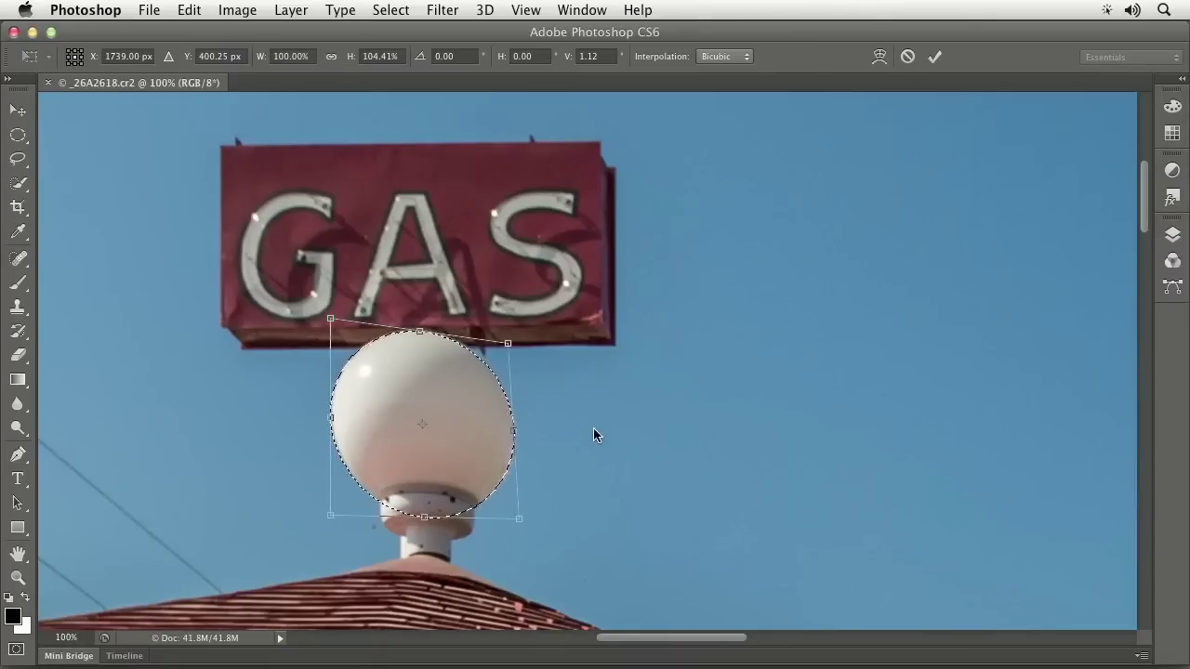
key("Return")
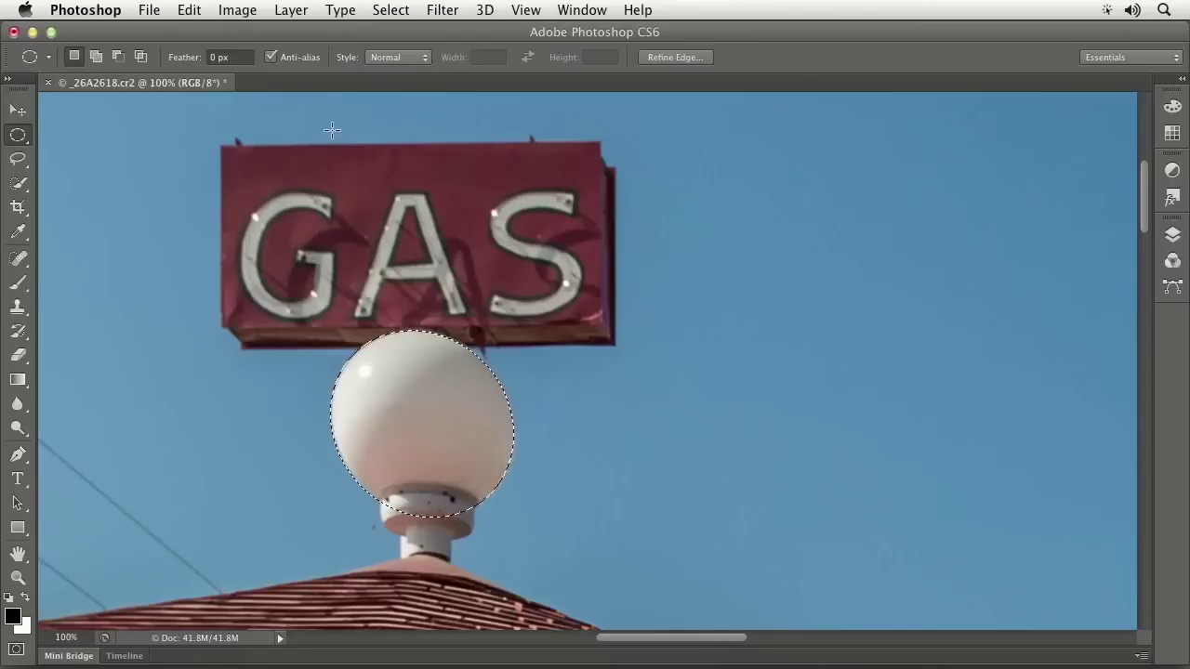
Try shrinking the selected globe's pixels with Free Transform to about 56% width and 61% height, and cancel the transform
left_click(189, 9)
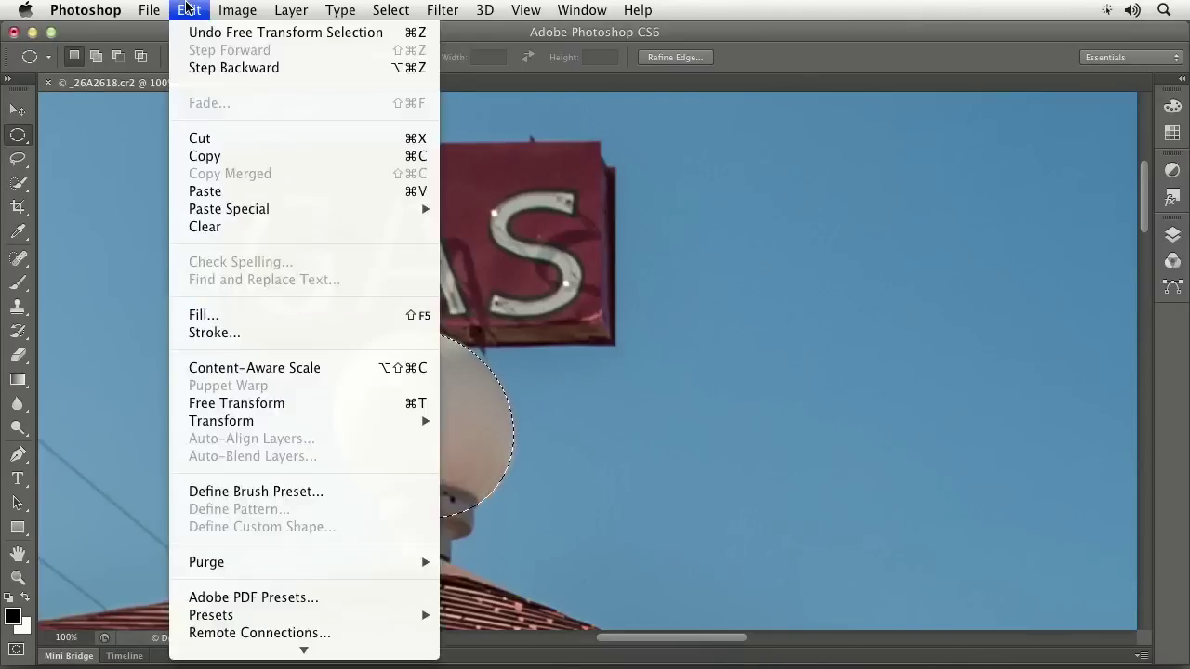
left_click(263, 410)
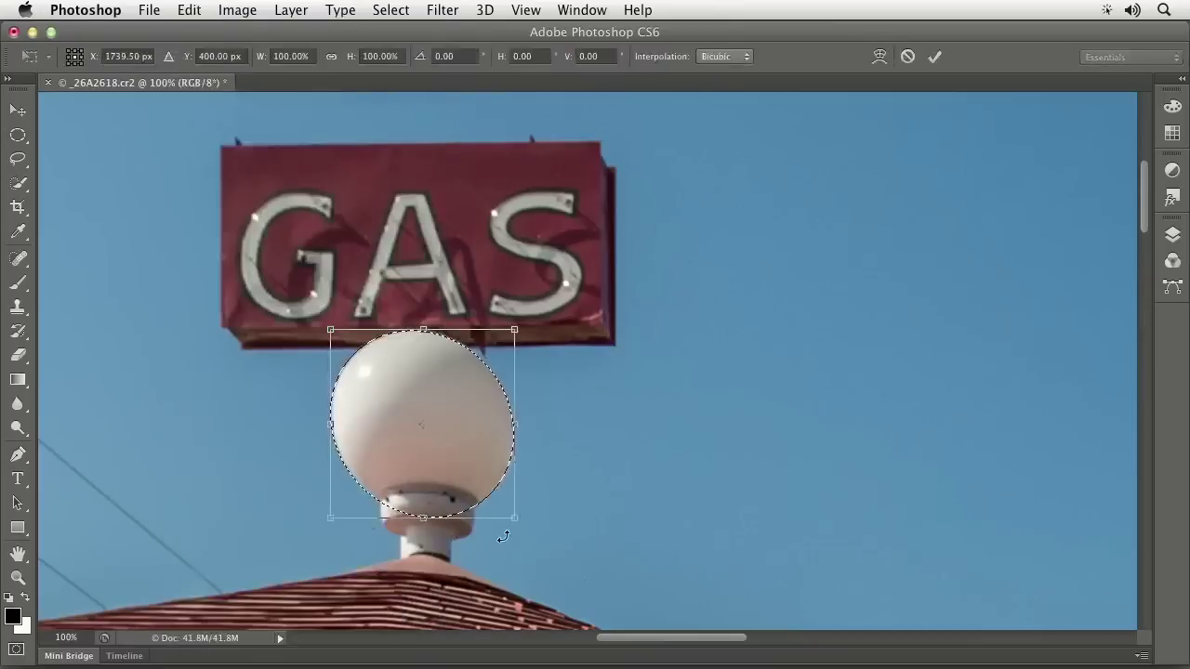
left_click_drag(512, 514, 434, 443)
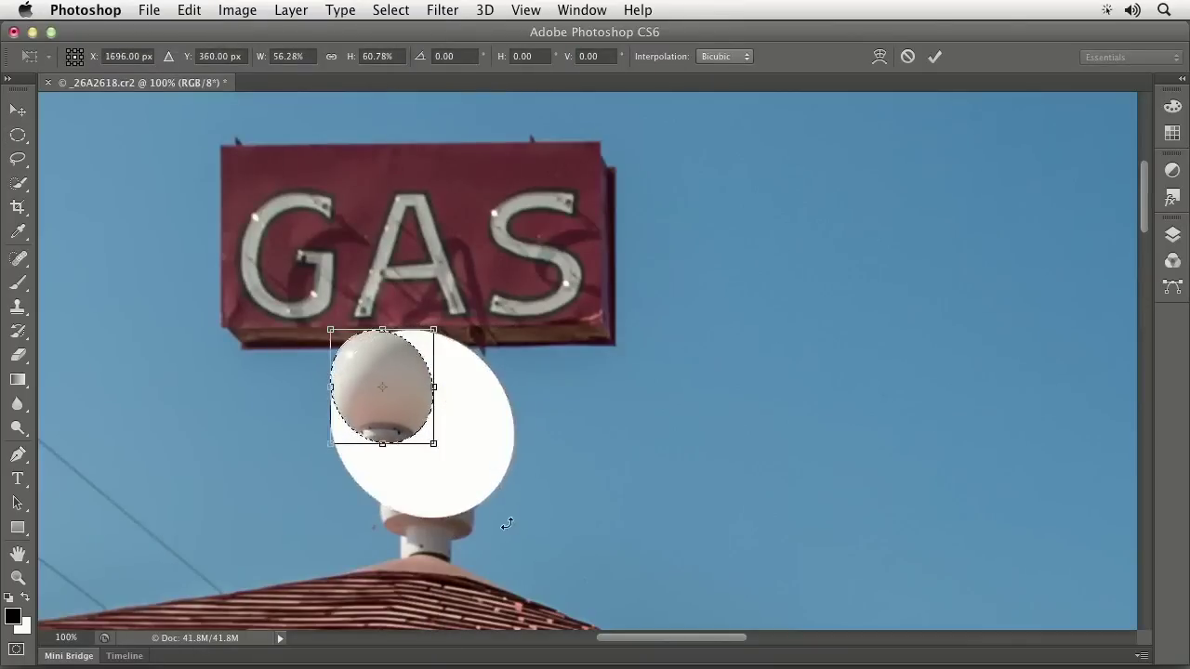
key("super+z")
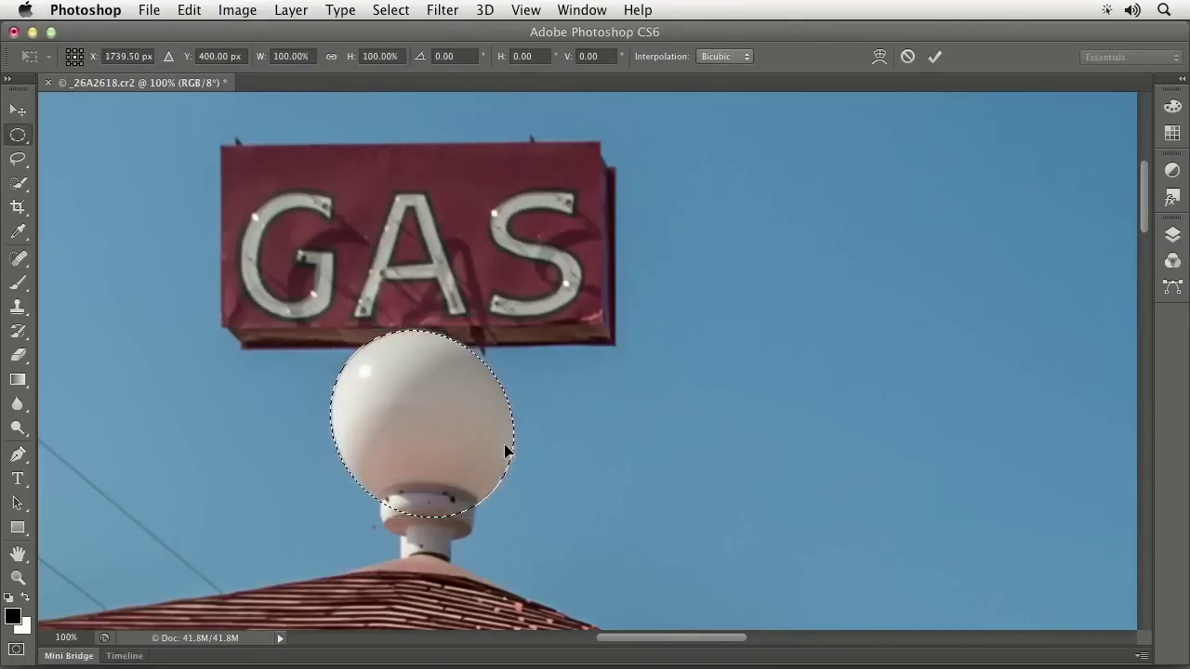
key("Escape")
Try scaling the globe's selection outline and distorting its upper-right corner with Transform Selection, undo both changes, and cancel the transform
left_click(399, 7)
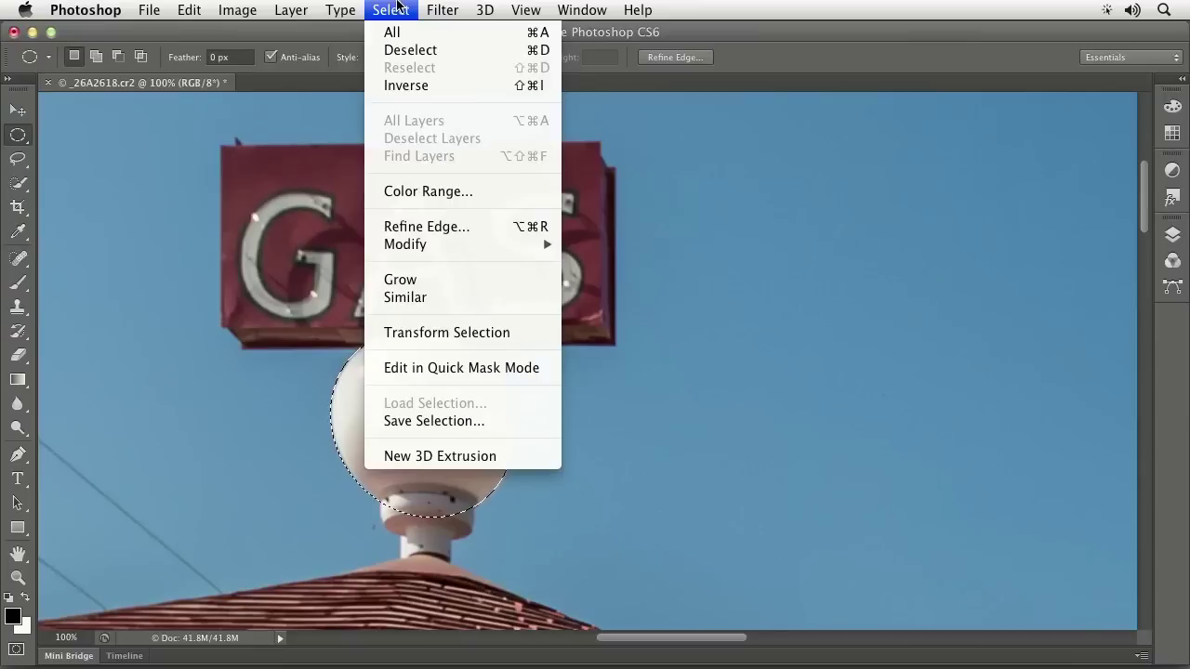
left_click(482, 333)
left_click_drag(514, 514, 623, 547)
key("ctrl+z")
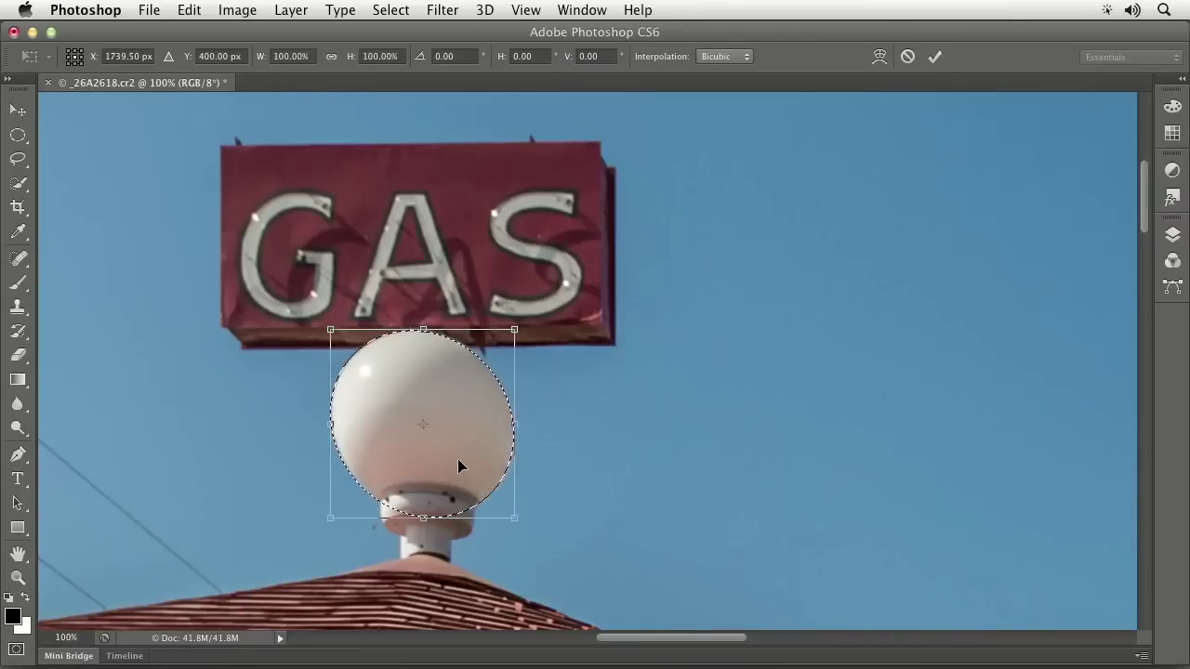
right_click(437, 385)
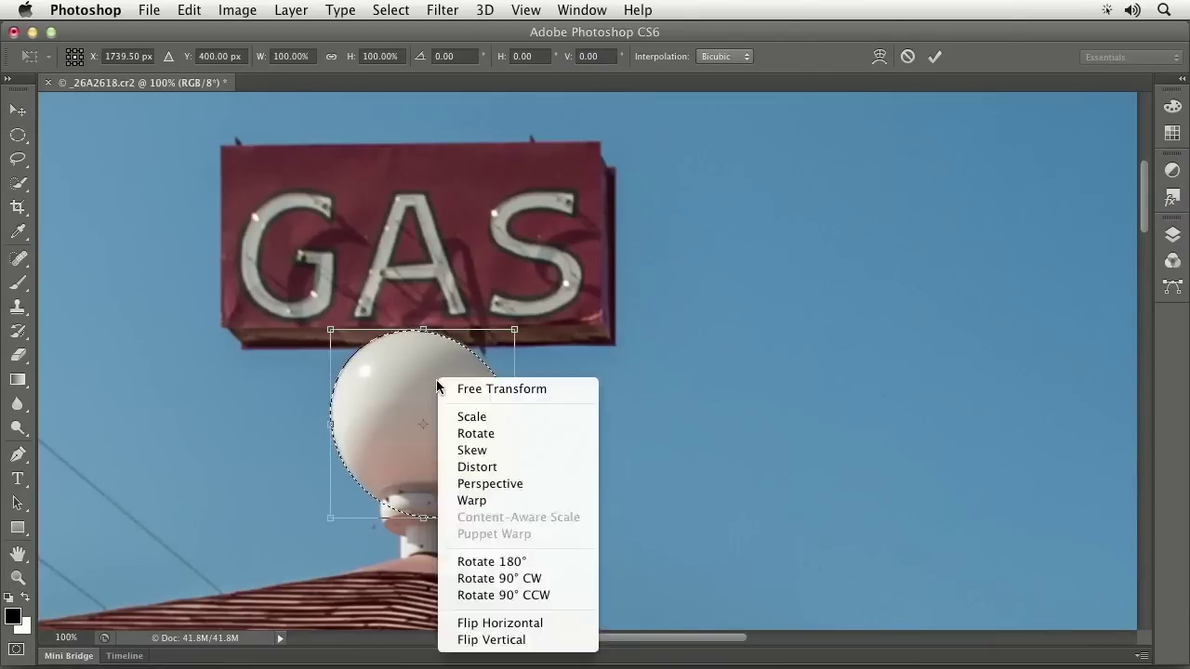
left_click(517, 468)
left_click_drag(514, 330, 549, 282)
key("super+z")
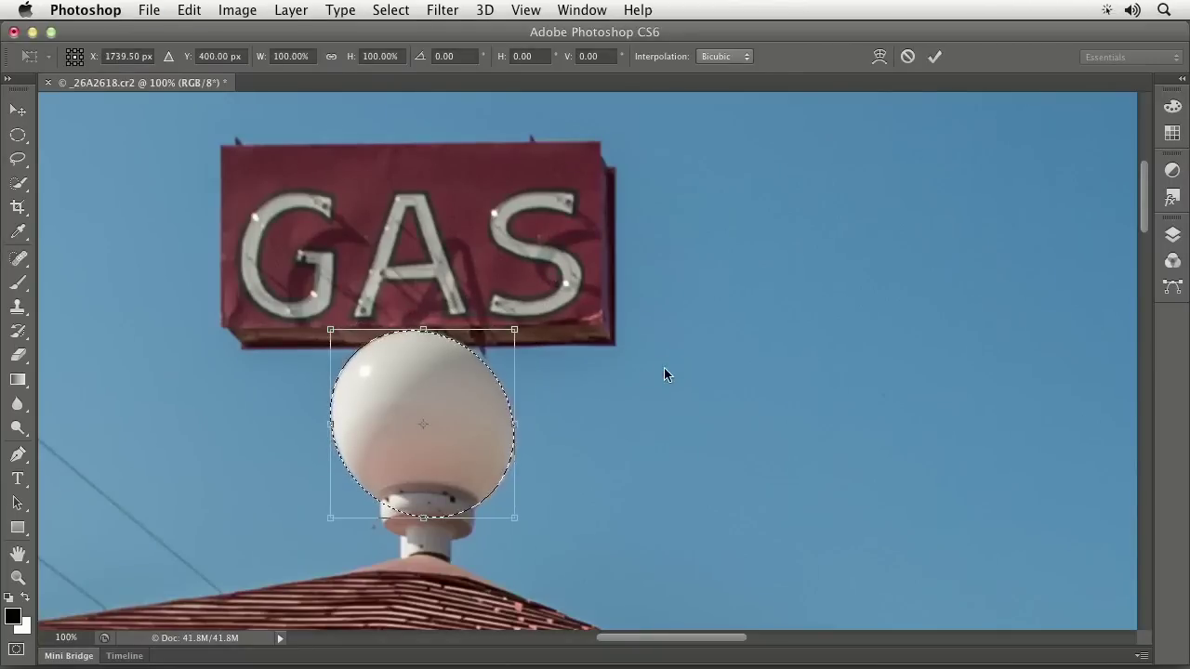
key("Escape")
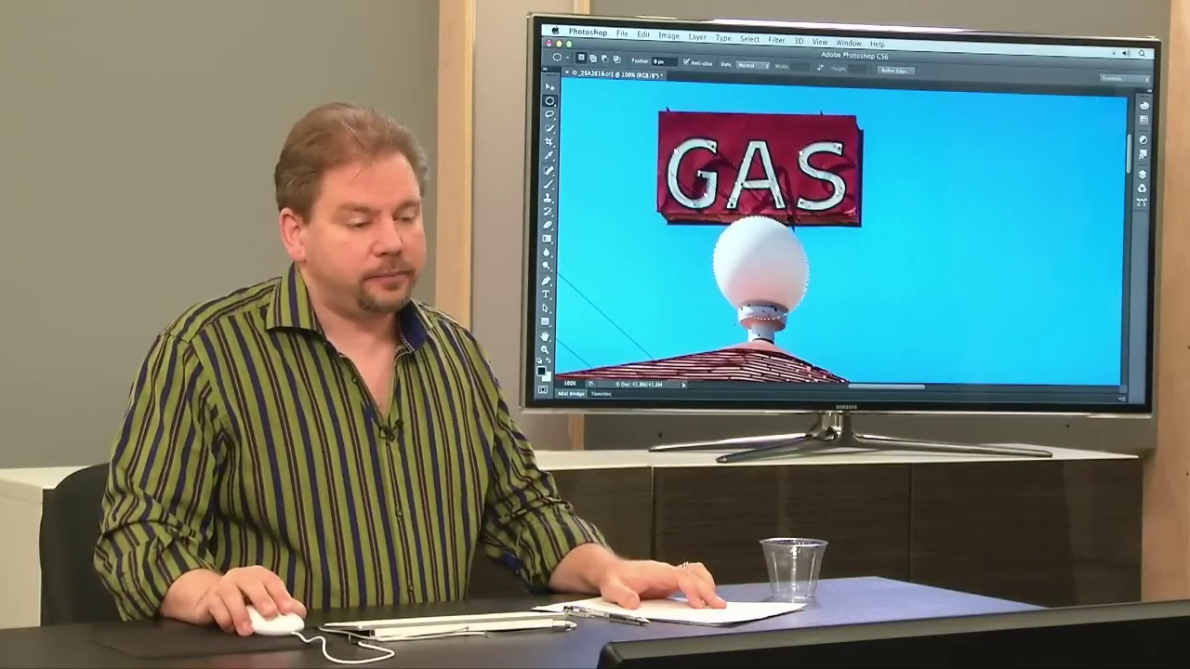
Switch to the Rectangular Marquee tool, try a new selection around the GAS sign's front face, and undo it
scroll(820, 289, "up", 2)
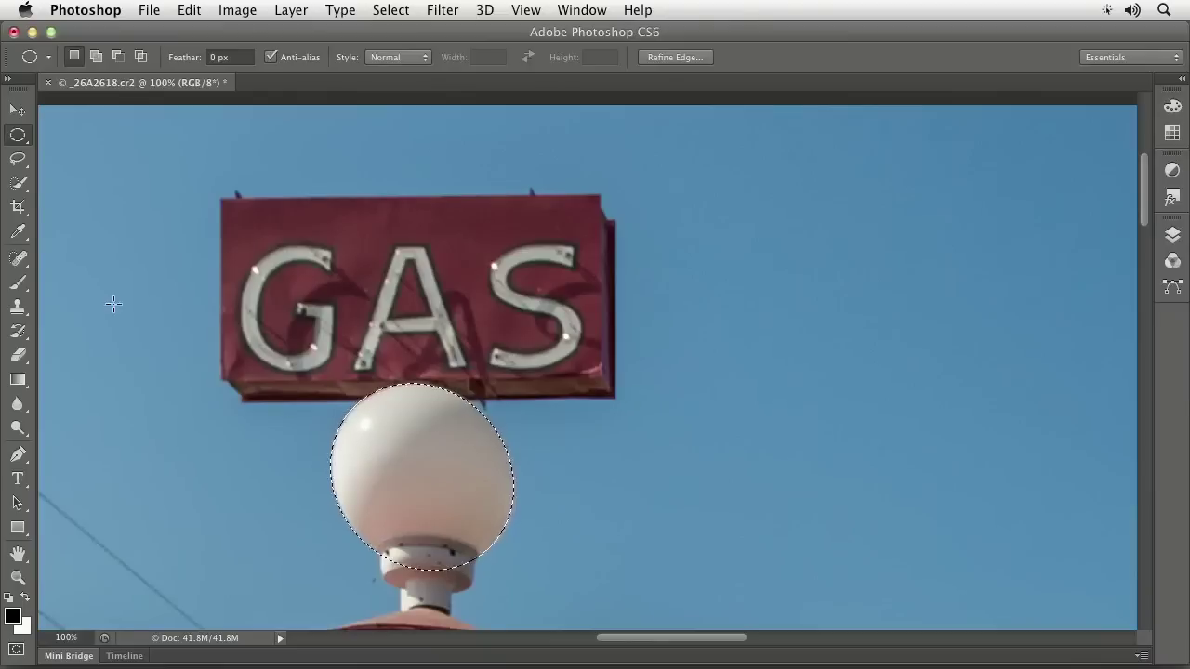
left_click(17, 136)
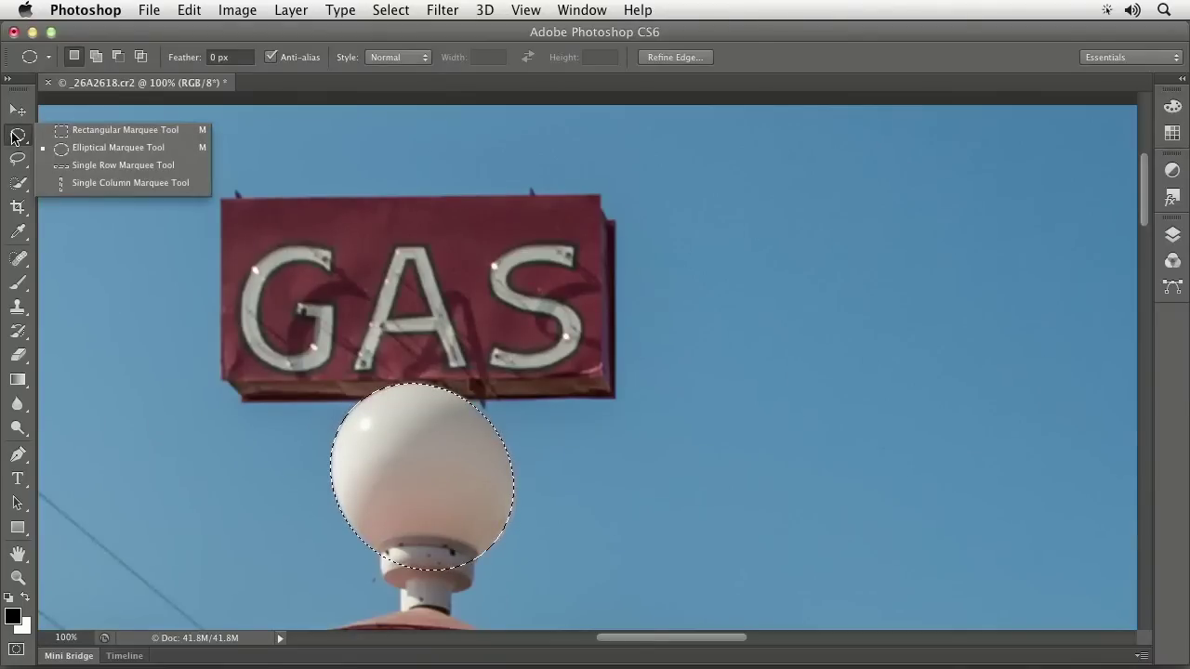
left_click(61, 132)
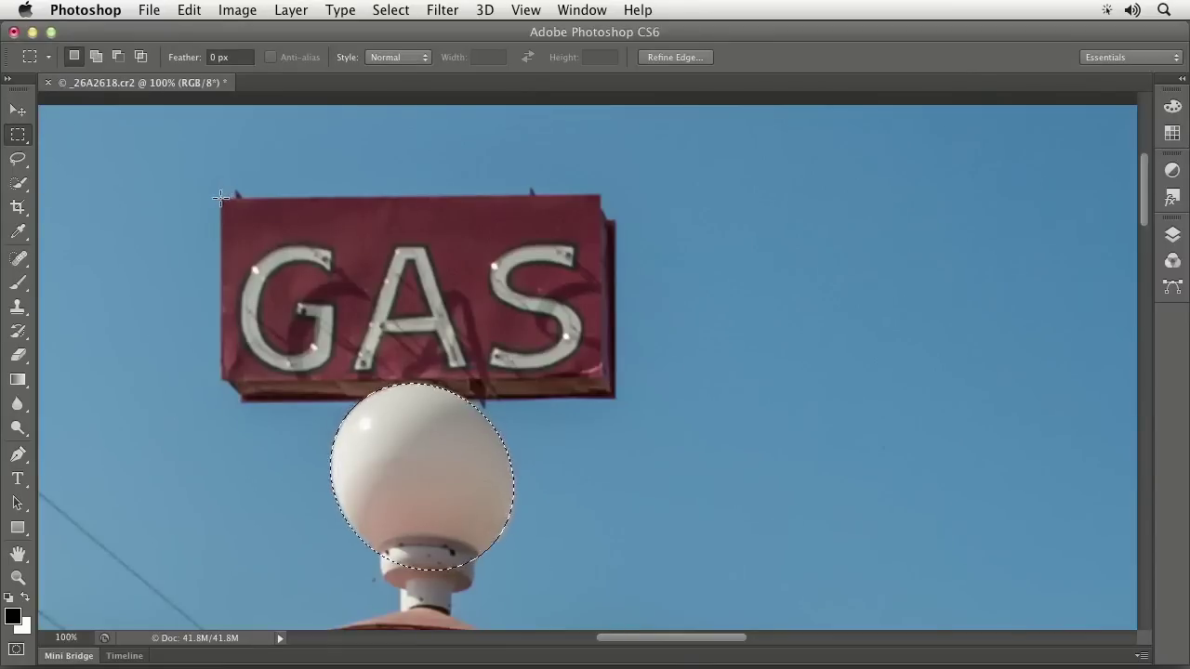
left_click_drag(221, 197, 600, 372)
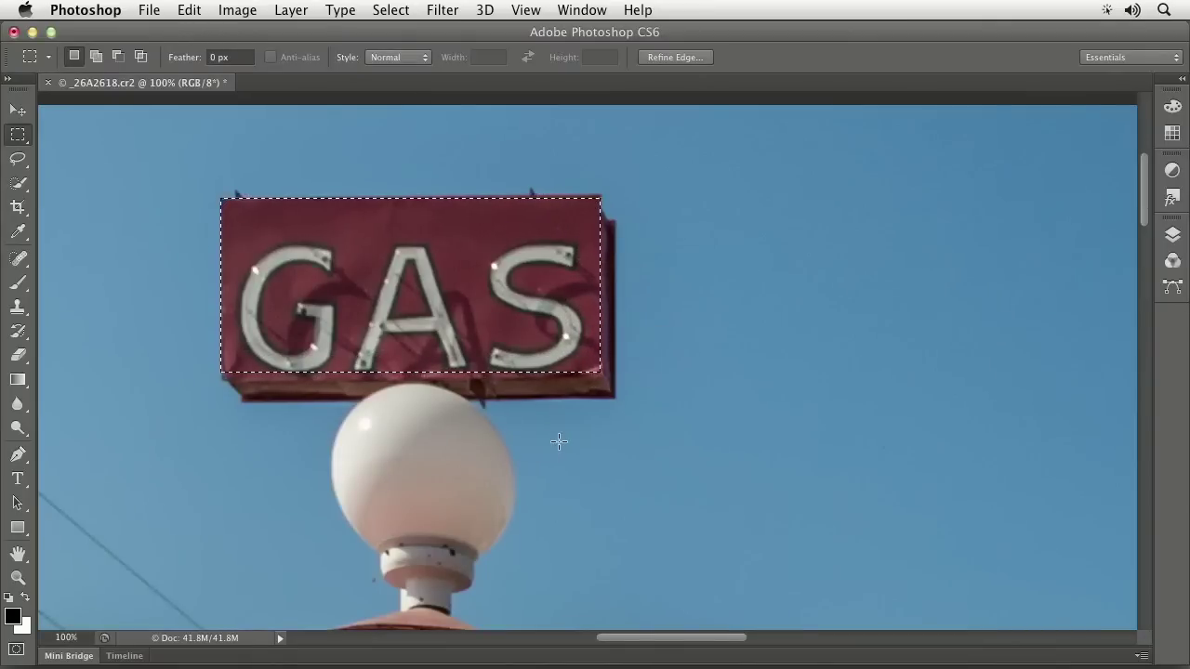
key("super+z")
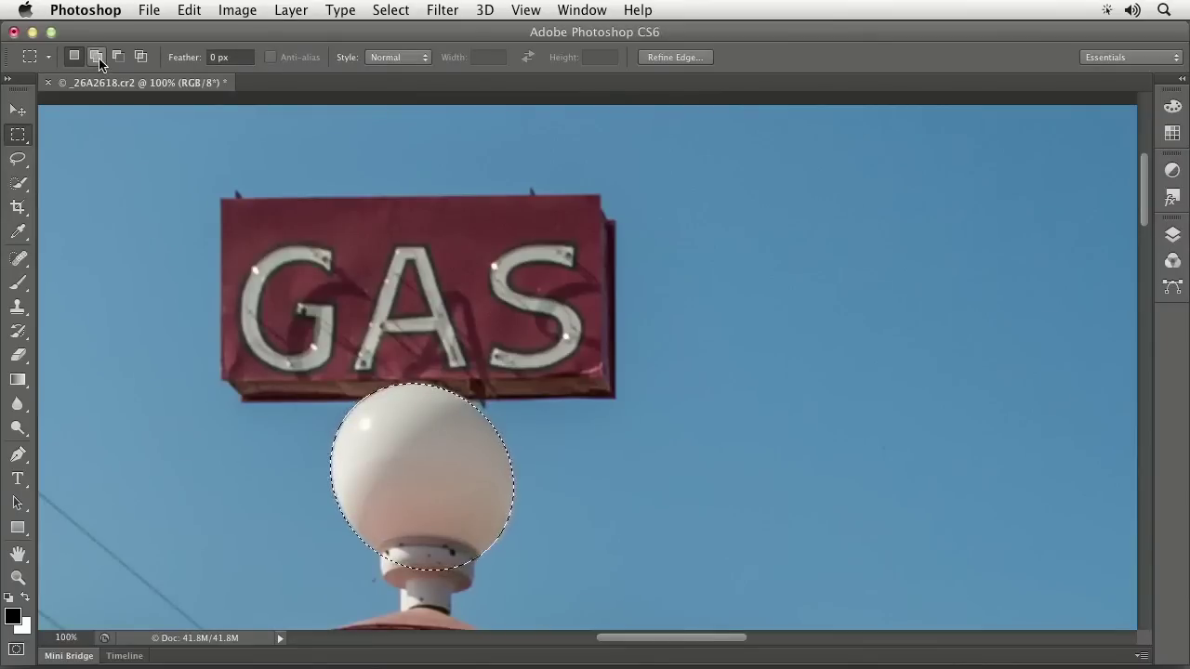
Add the GAS sign's front face and its recessed right and bottom sides to the globe selection with two rectangular marquees
key("shift")
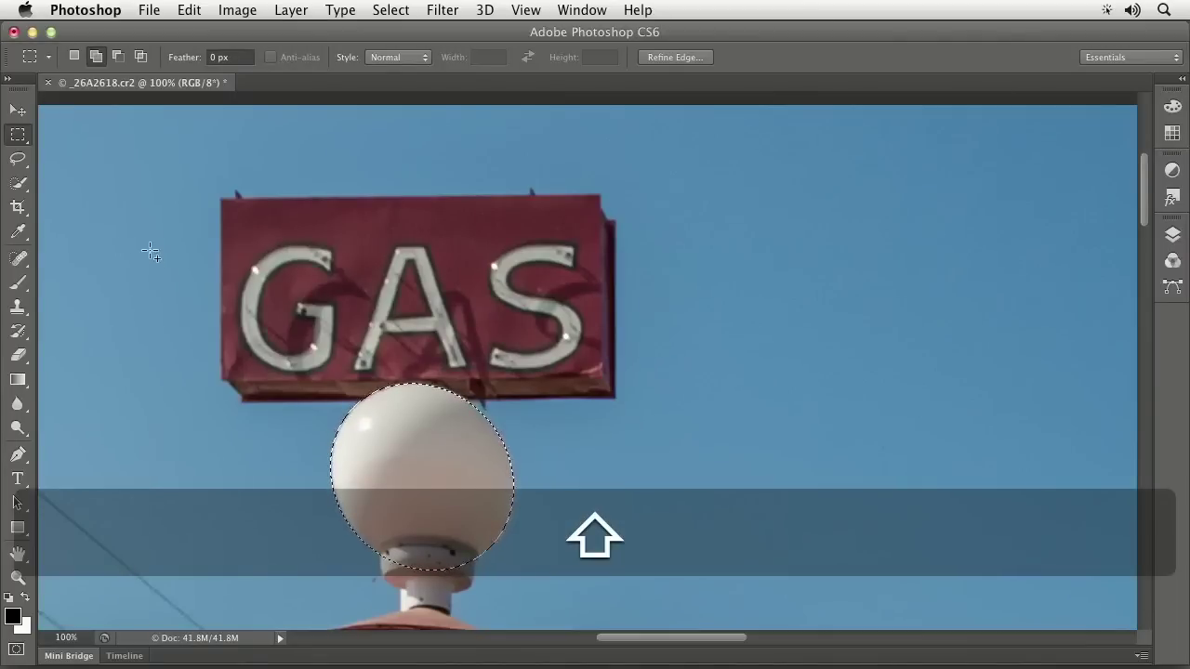
left_click_drag(223, 201, 601, 369)
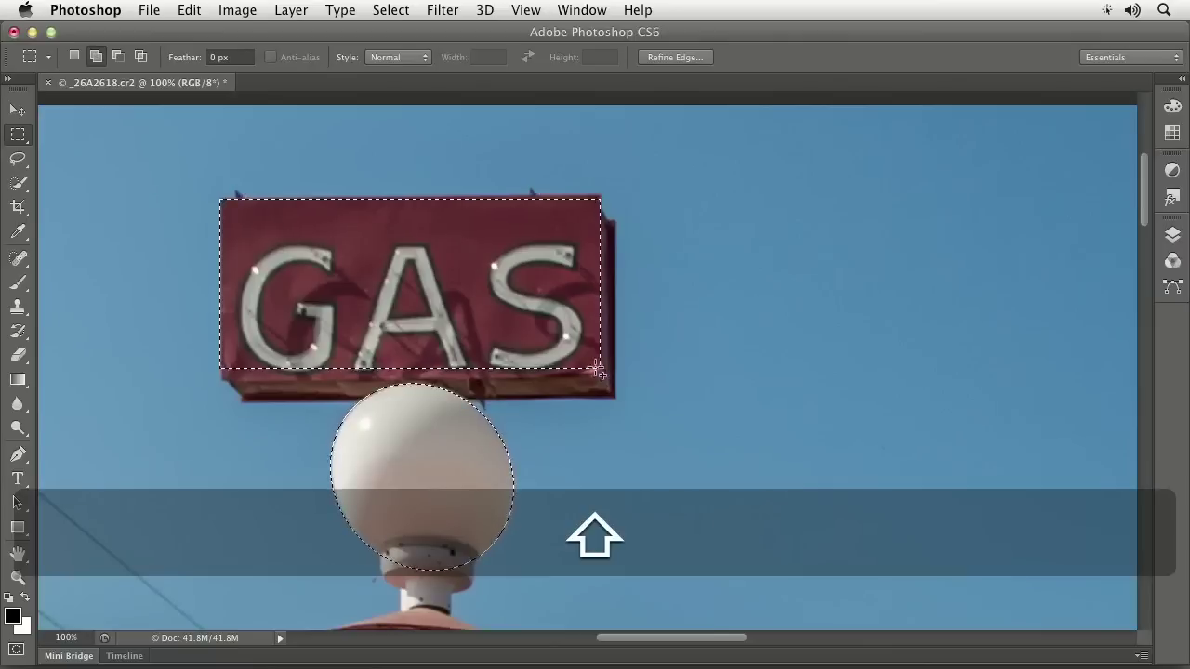
left_click_drag(616, 222, 243, 401)
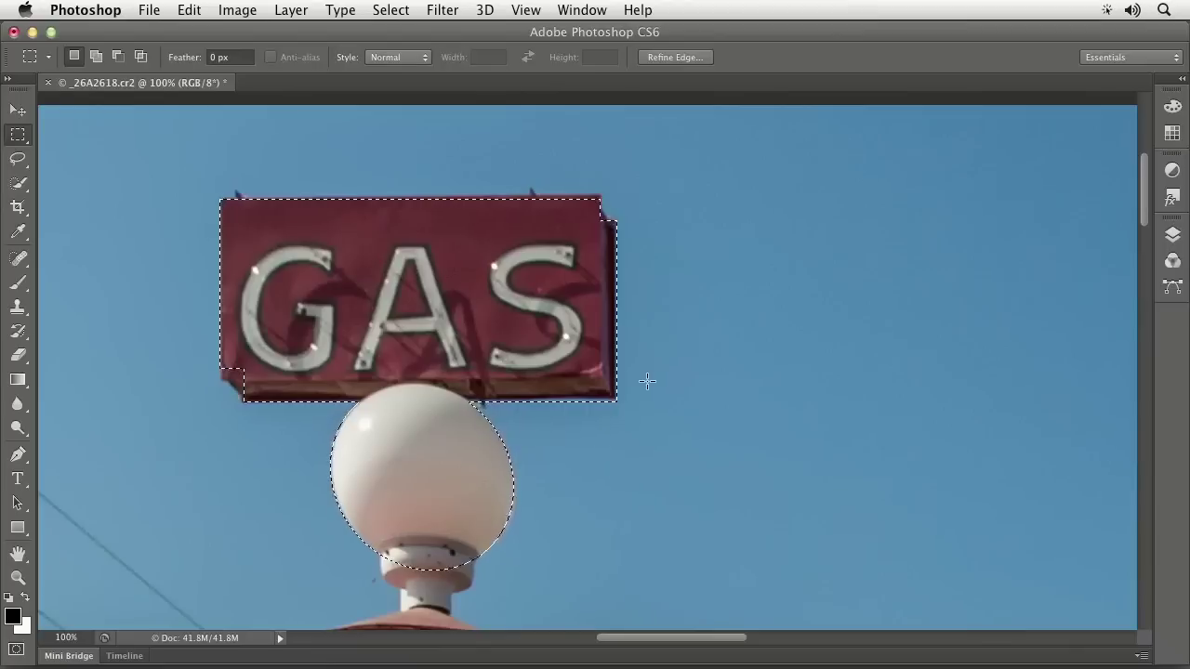
Subtract a rectangle over the GAS letters and another across the sign's upper-right corner from the selection
key("alt")
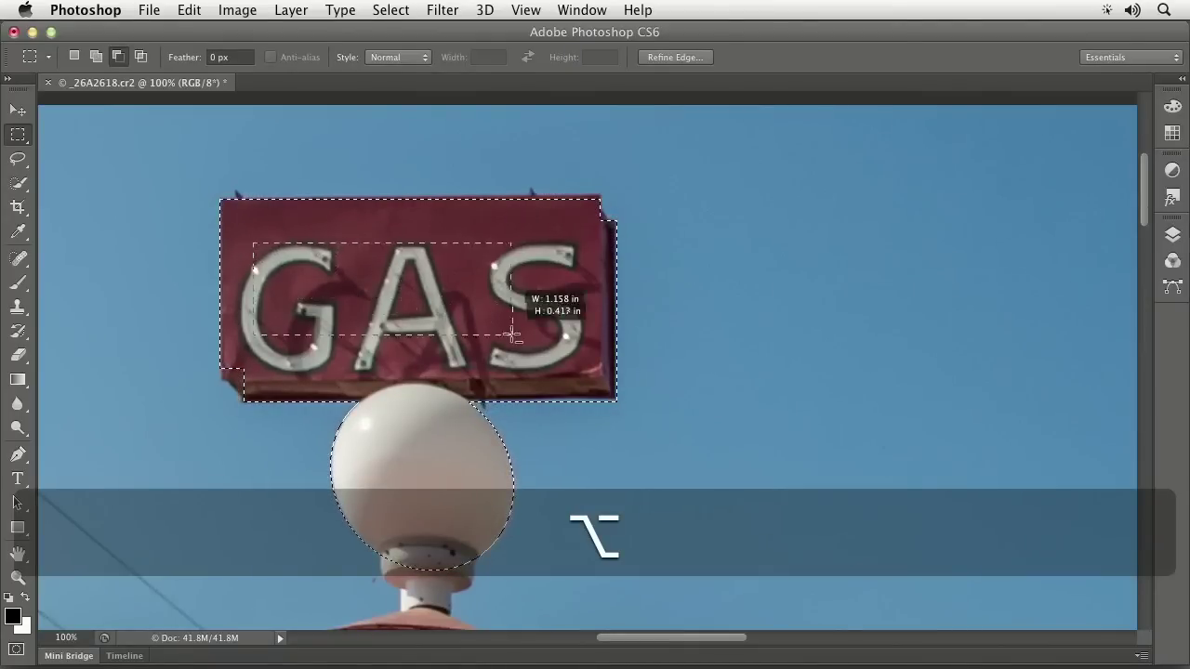
left_click_drag(571, 354, 586, 363)
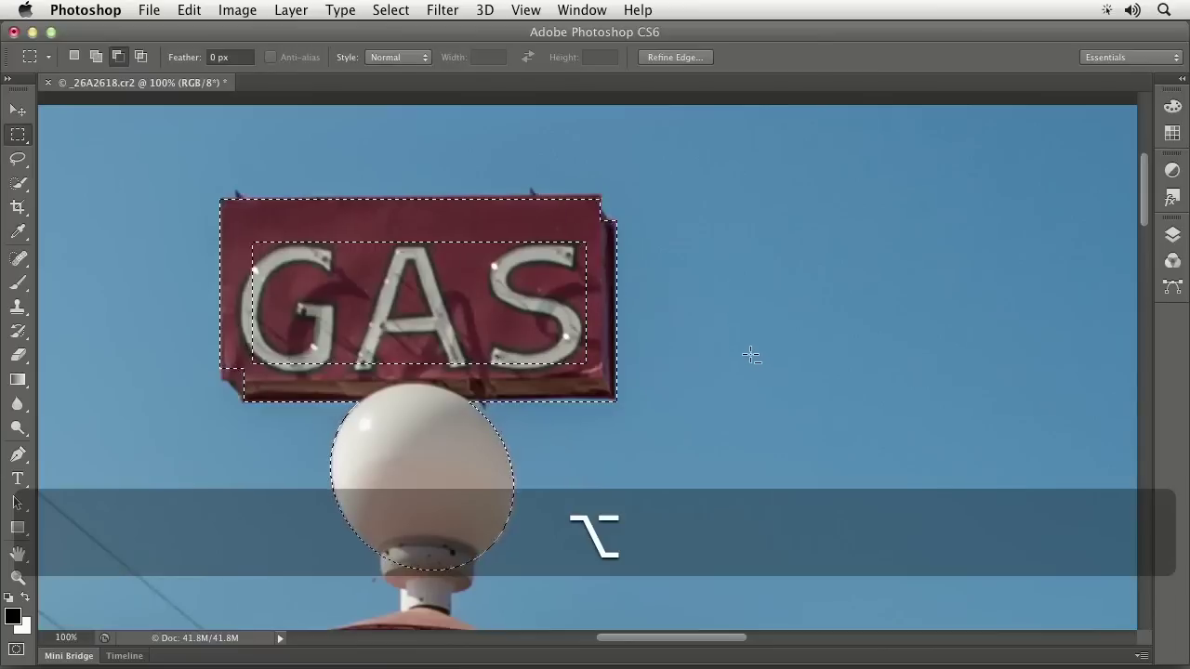
left_click_drag(446, 156, 702, 298)
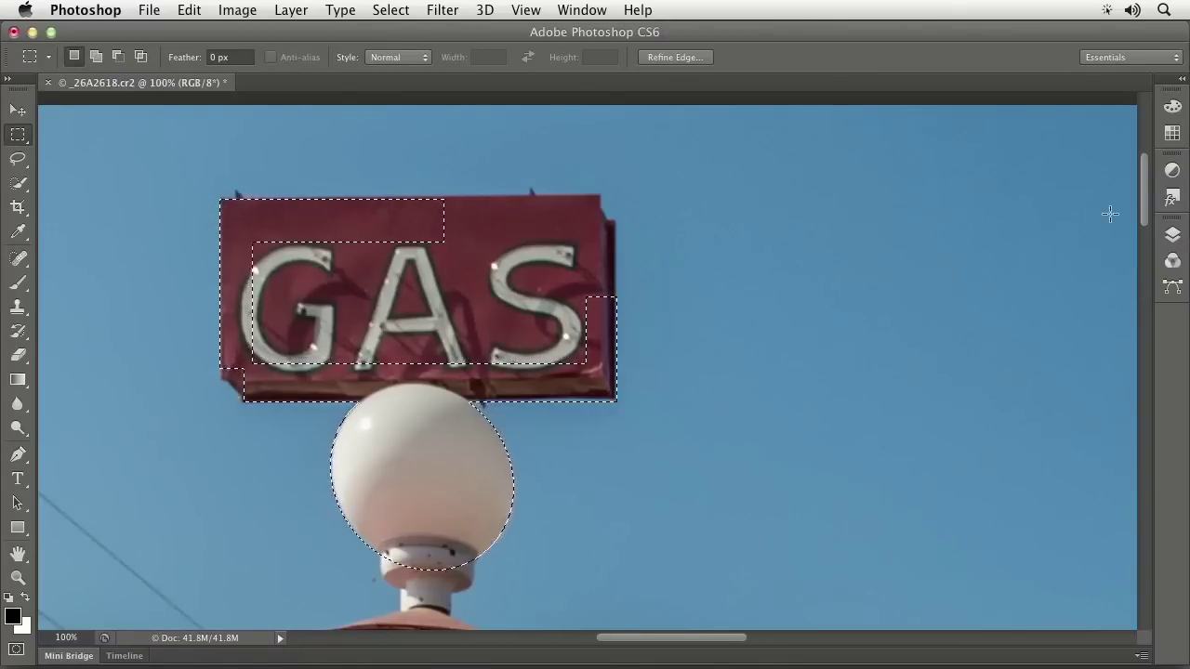
Intersect the current selection with a thin horizontal rectangle drawn across the middle of the globe
scroll(1145, 190, "down", 3)
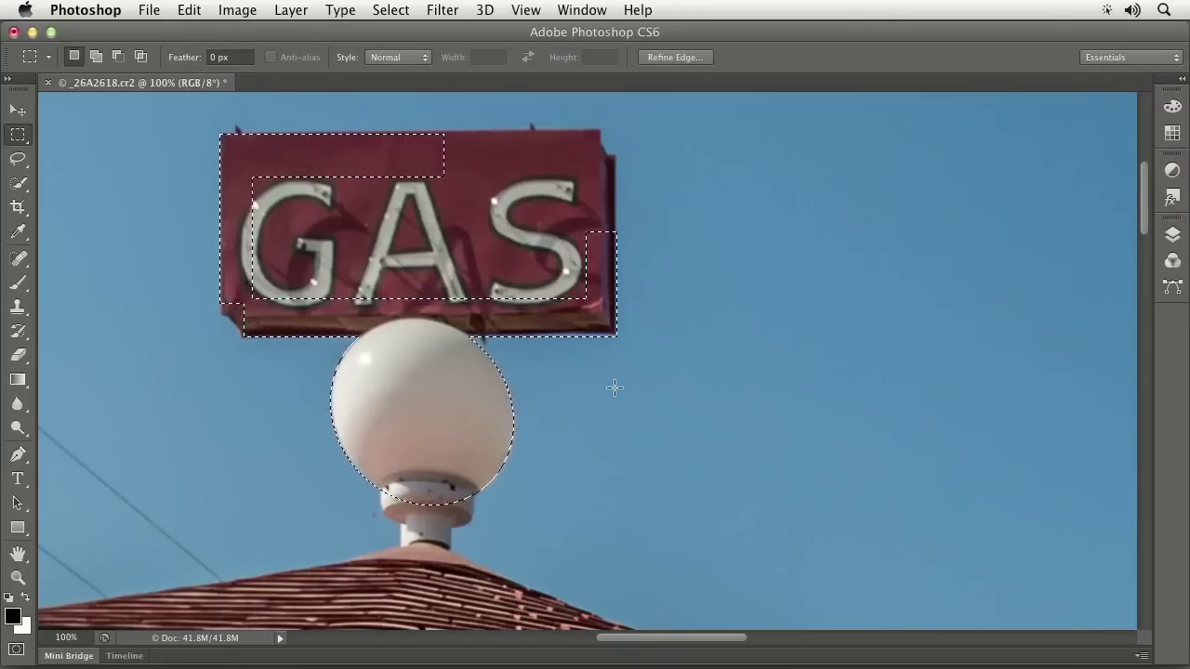
key("alt+shift")
left_click_drag(605, 387, 181, 420)
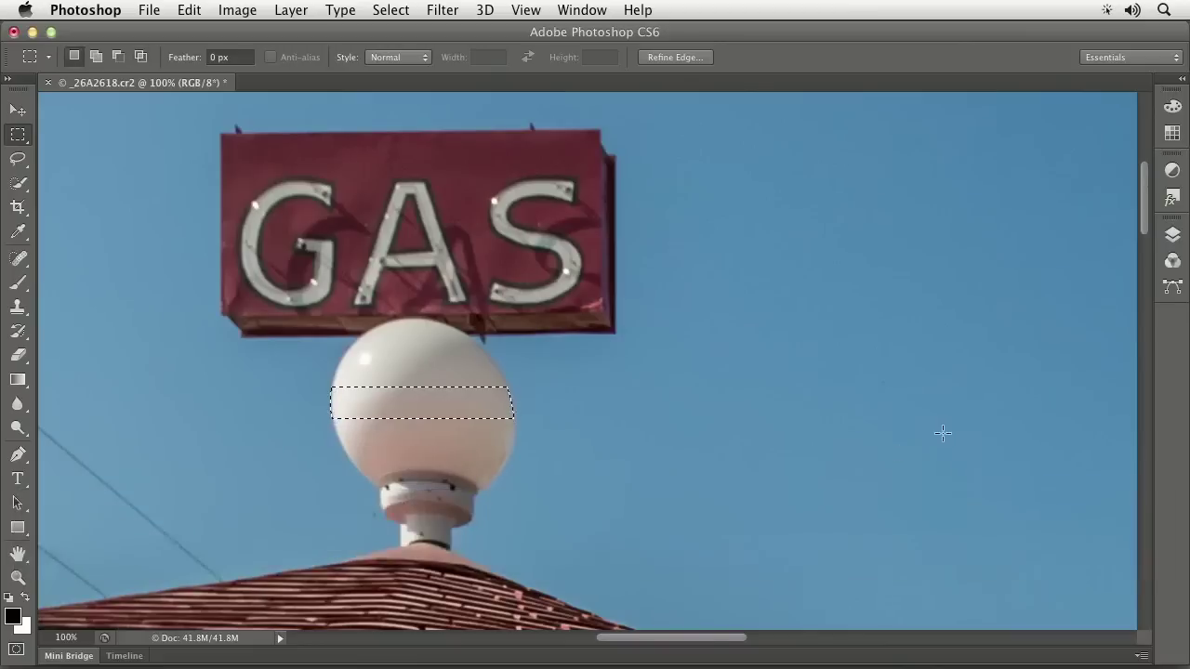
Clear the selection and draw a loose rectangular marquee around the GAS sign and the globe below it
left_click(863, 421)
key("super+minus")
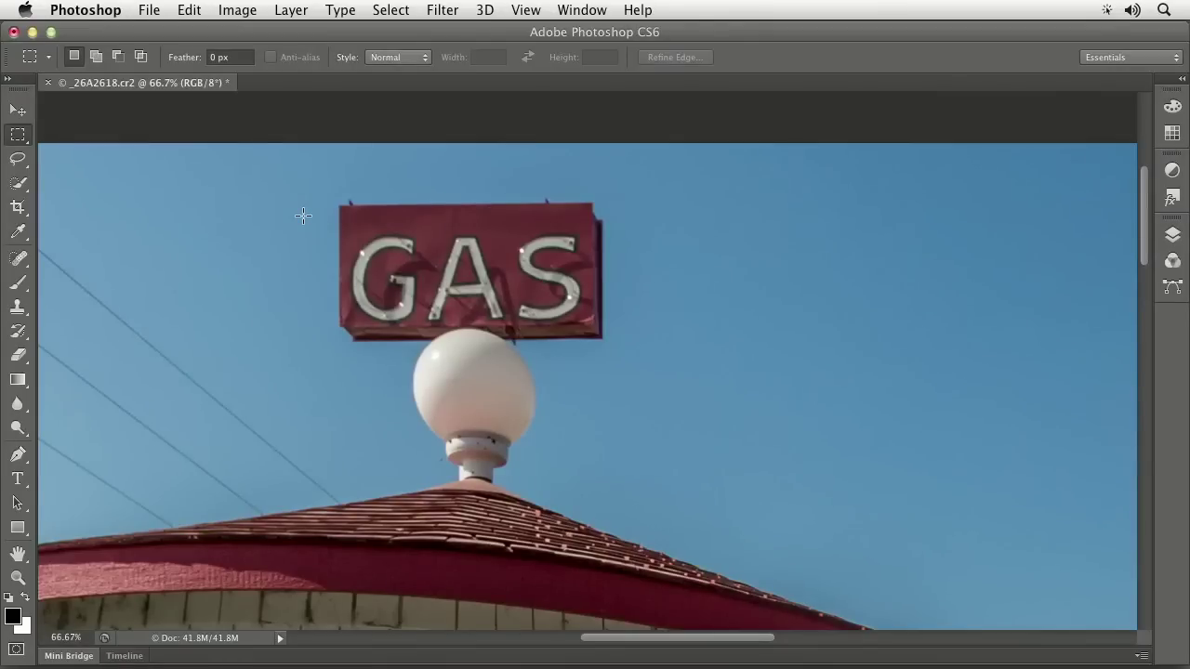
left_click_drag(297, 181, 636, 460)
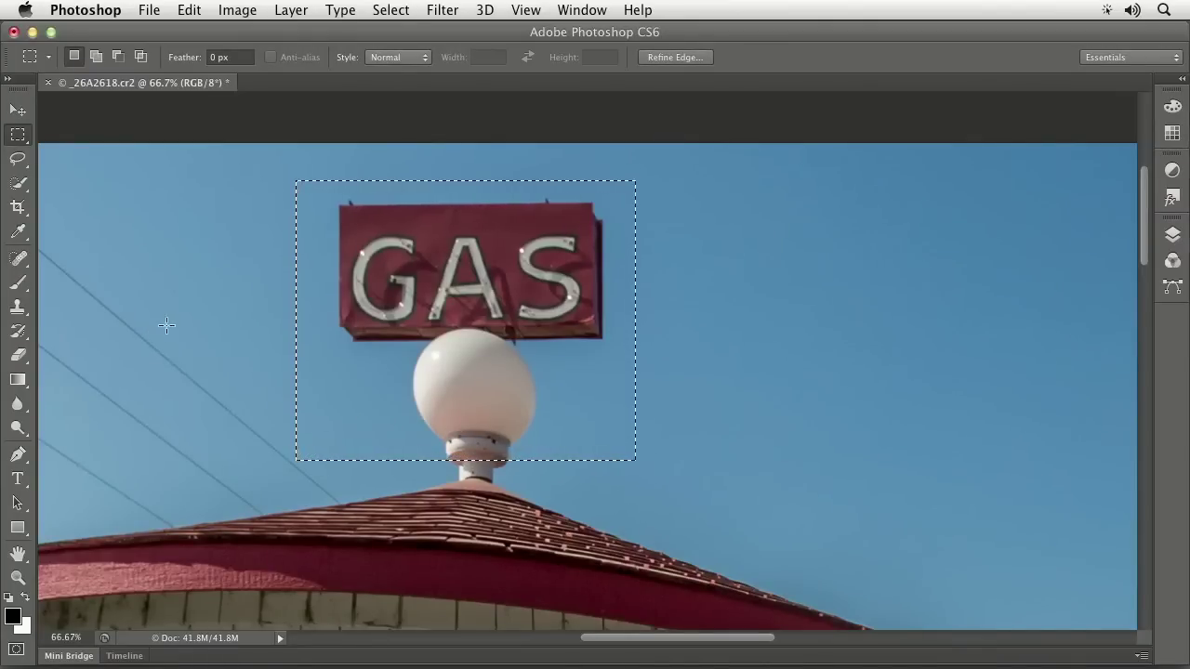
Switch to the Magic Wand tool, try selecting the open sky outside the marquee at tolerance 32, and undo it
left_click(18, 183)
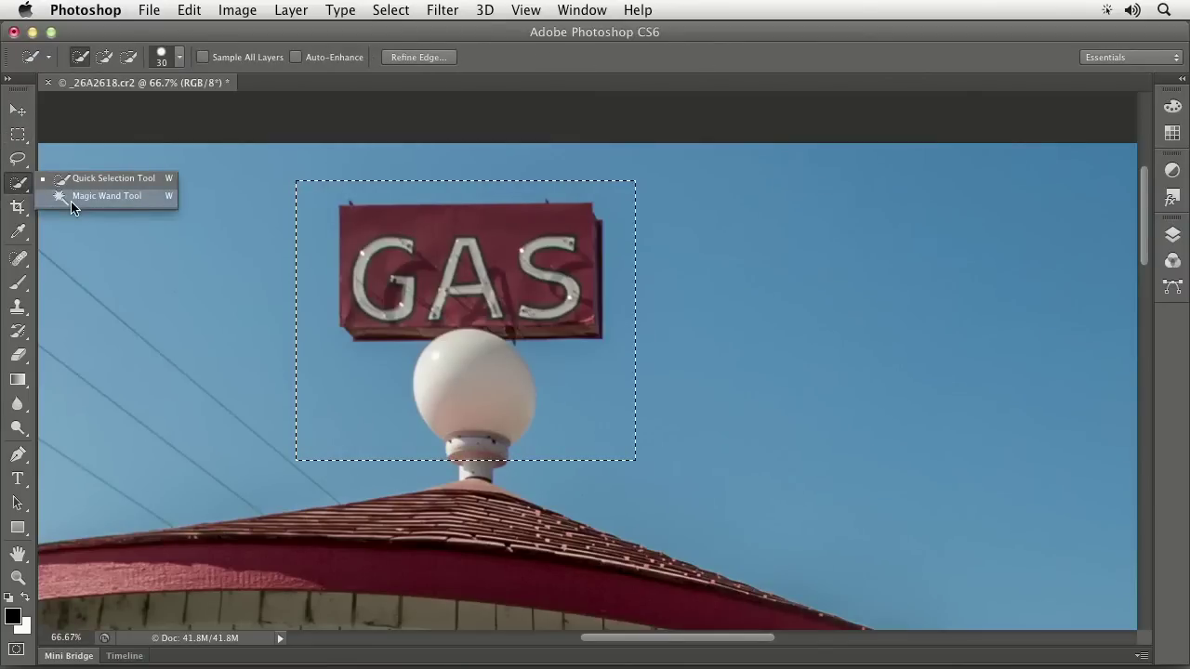
left_click(72, 199)
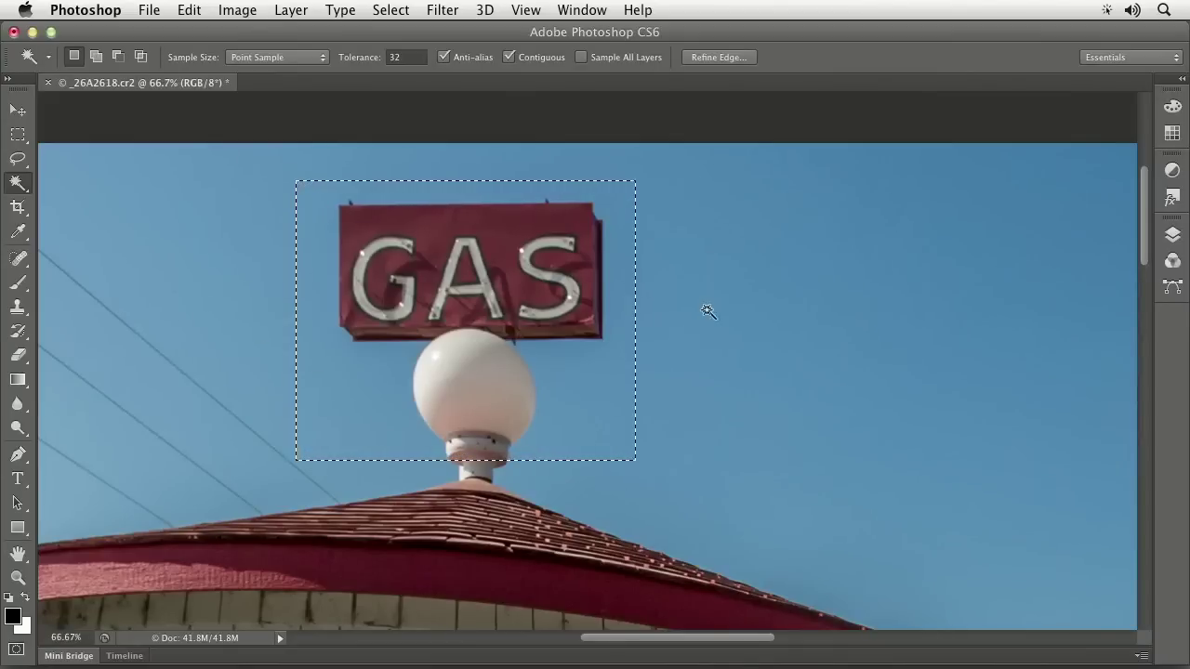
left_click(693, 344)
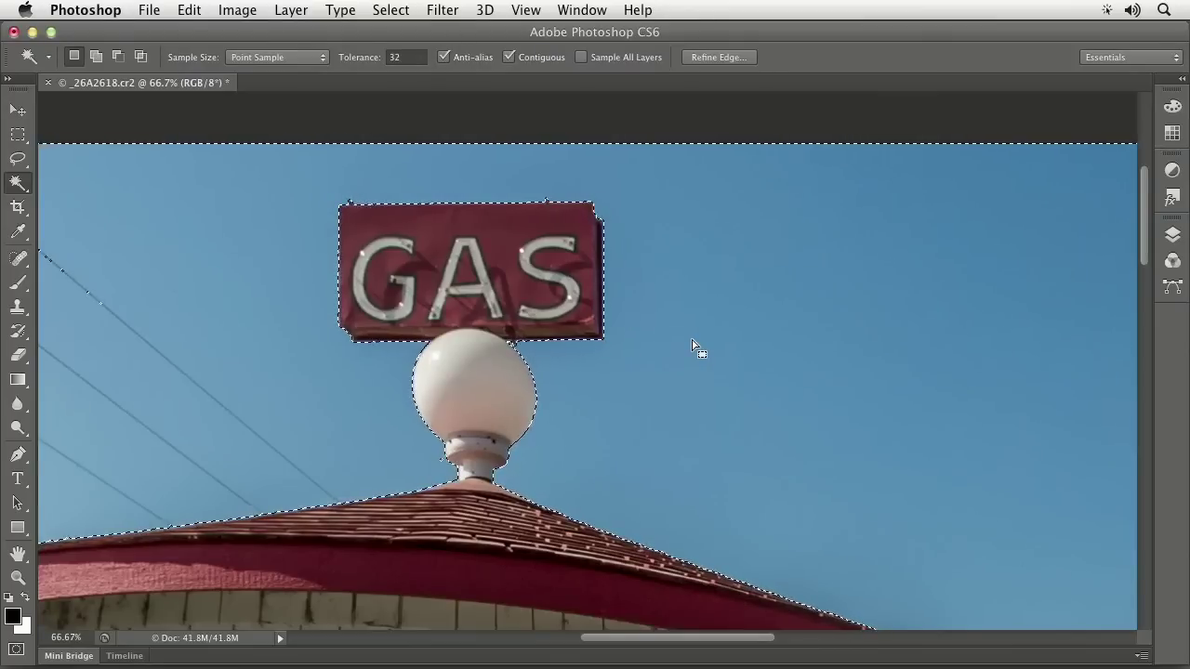
key("super+z")
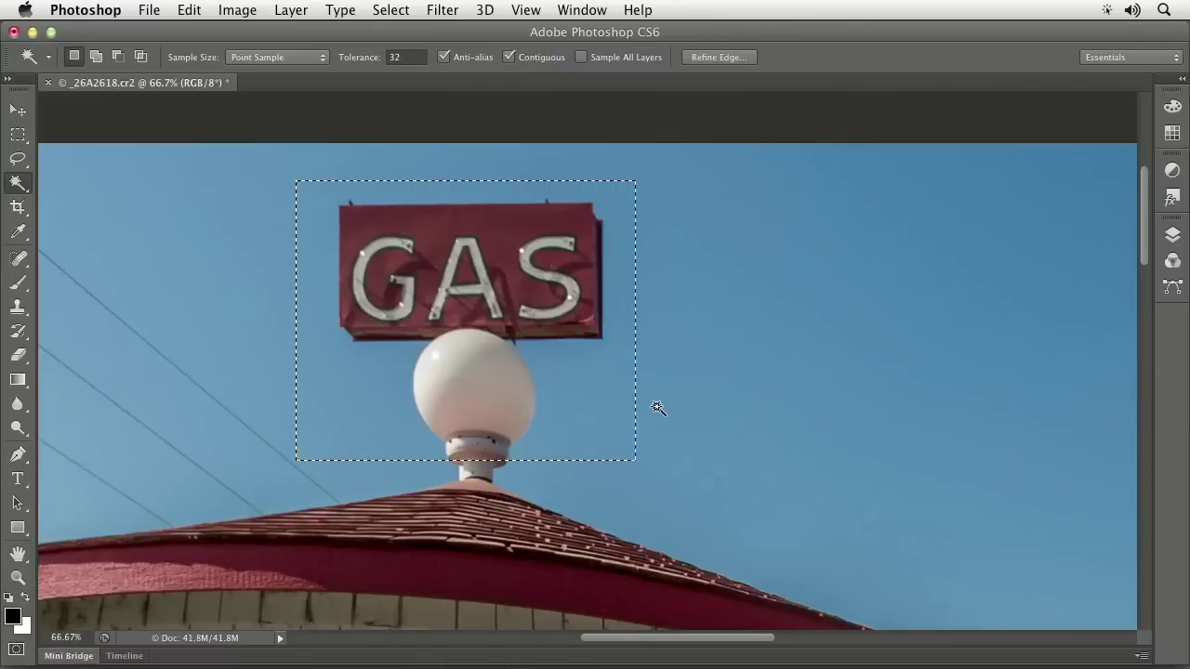
Subtract the sky inside the marquee from the selection with the Magic Wand, and deselect everything
key("alt")
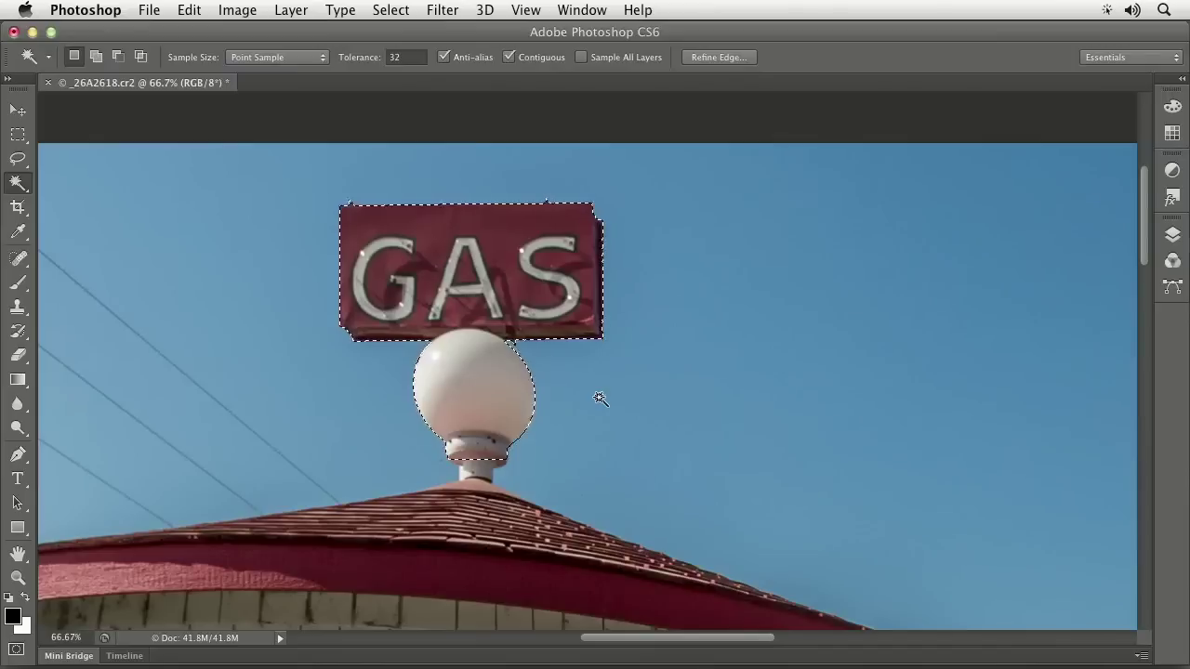
key("super+d")
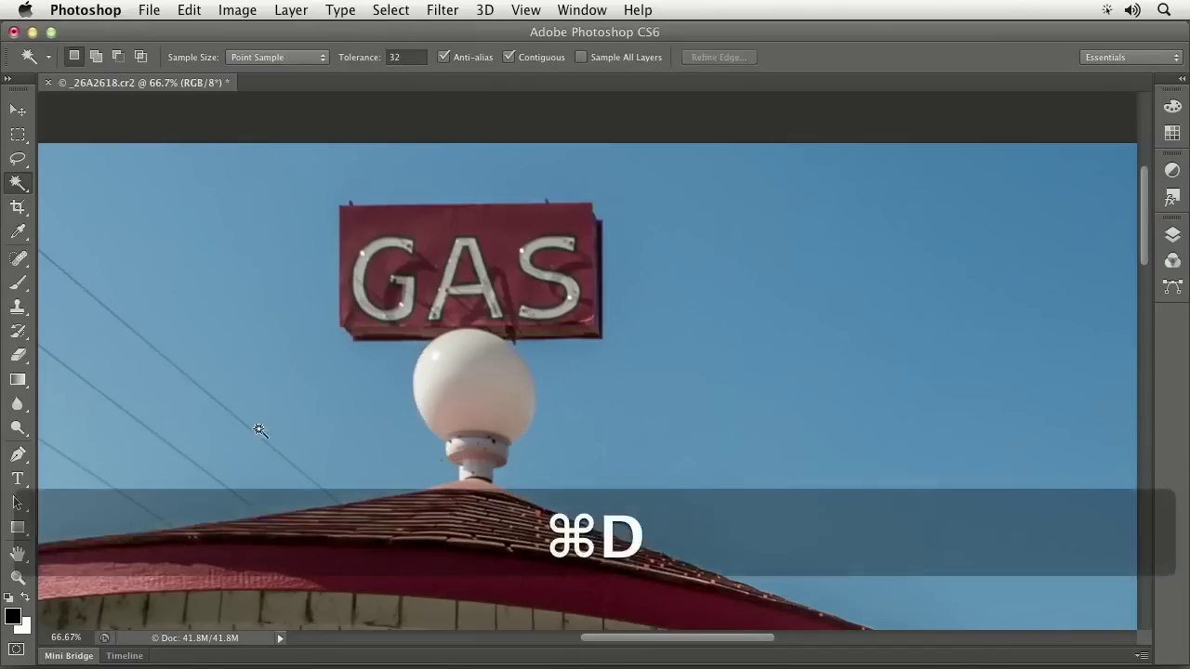
Try selecting the separate sky areas between the overhead wires with the Magic Wand, and clear the selection
left_click(148, 387)
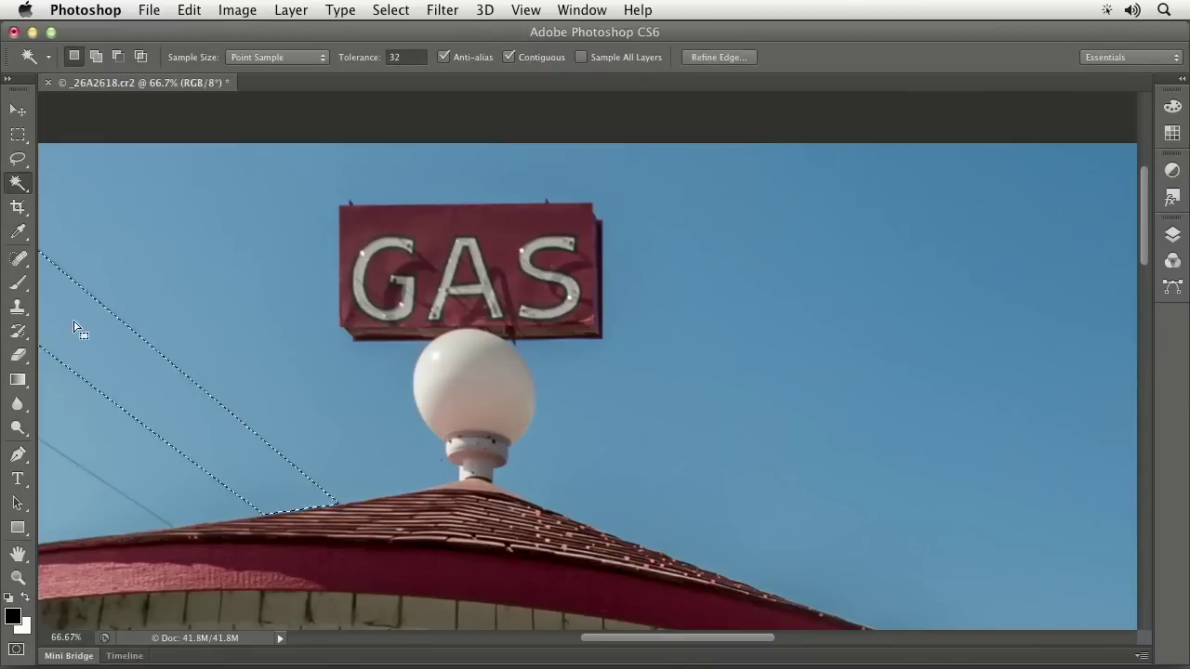
left_click(109, 449)
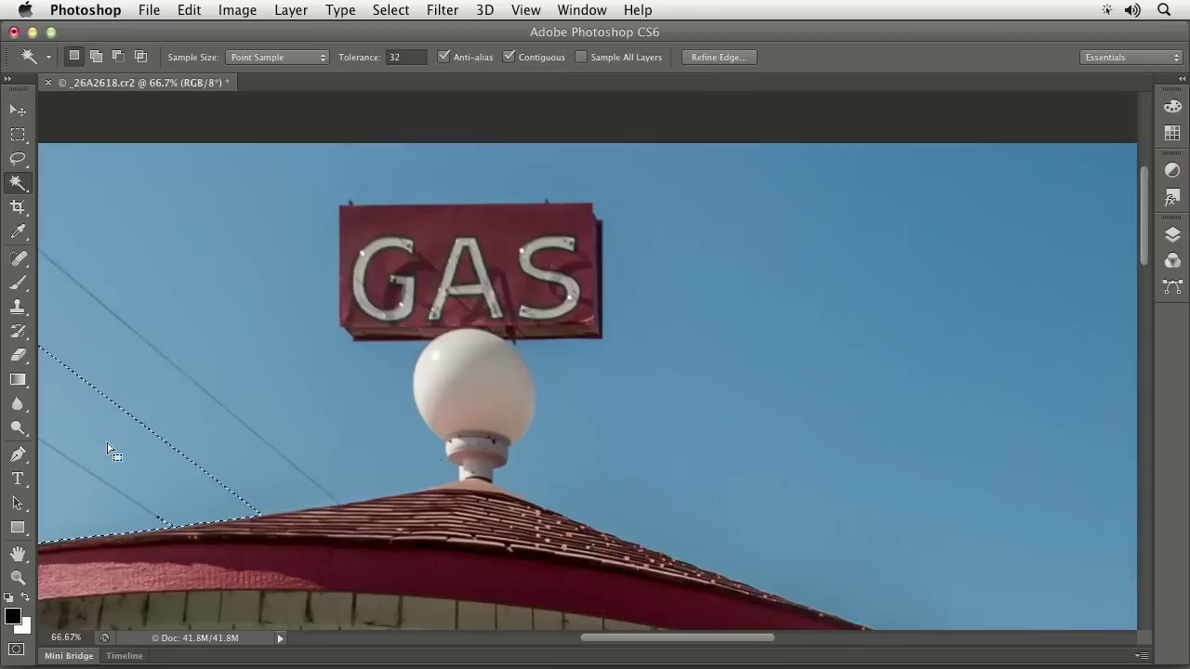
key("super+d")
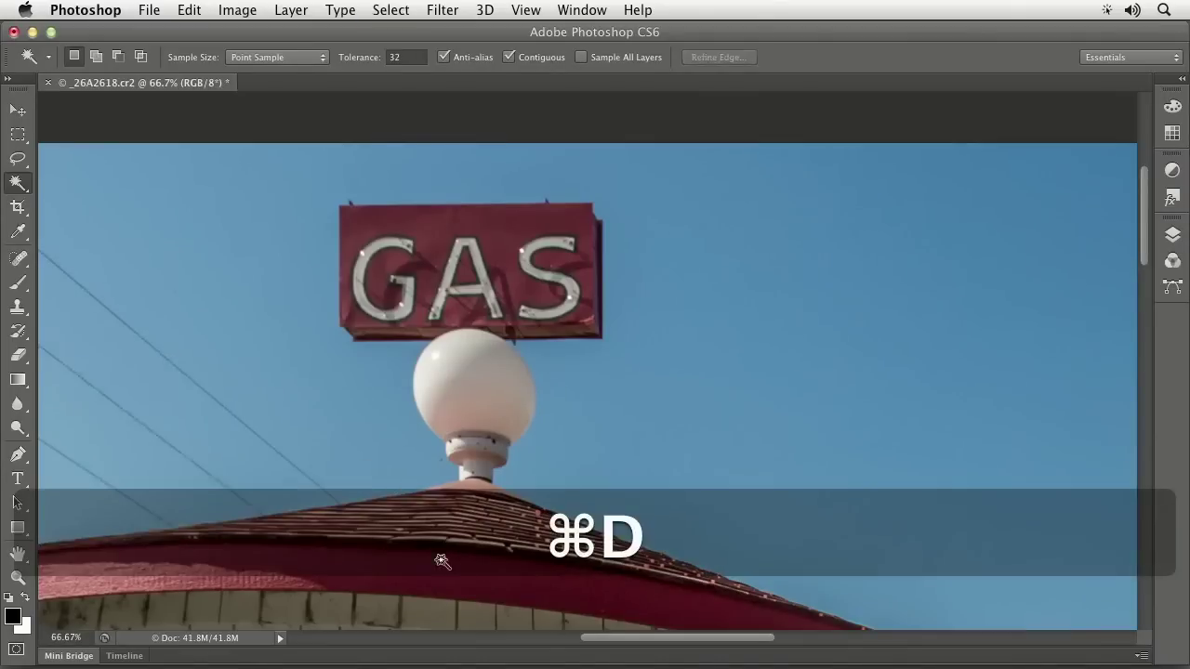
Draw a rectangular marquee around the GAS sign and globe, and subtract the enclosed sky with the Magic Wand
left_click(17, 135)
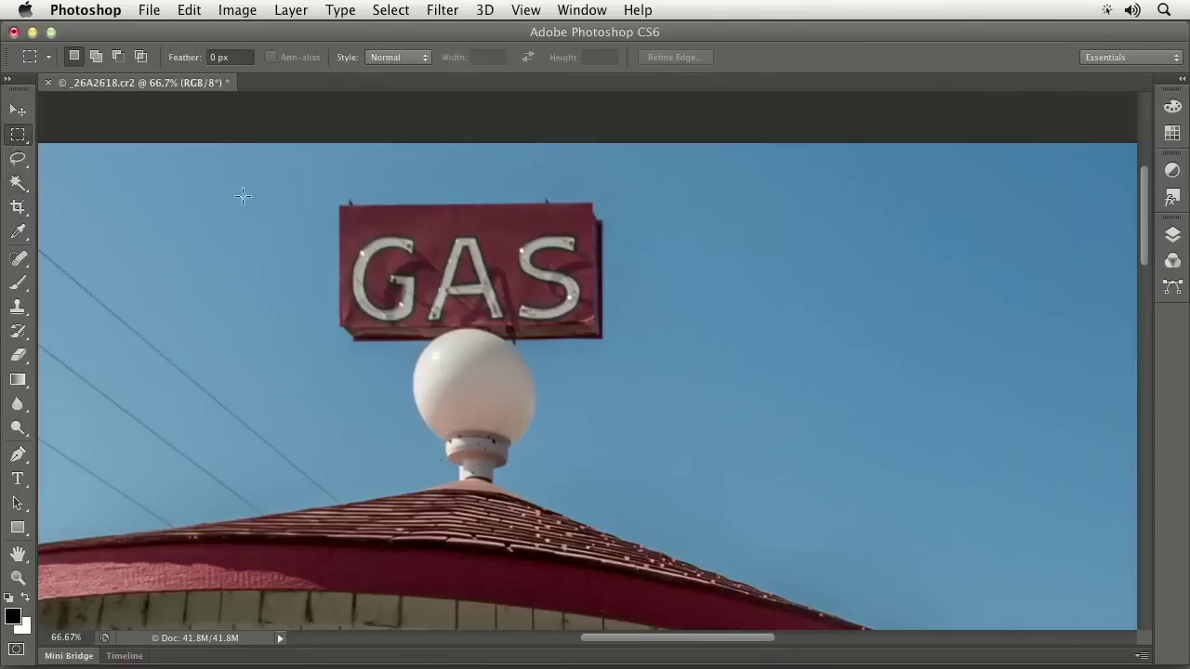
left_click_drag(324, 183, 628, 439)
left_click(18, 183)
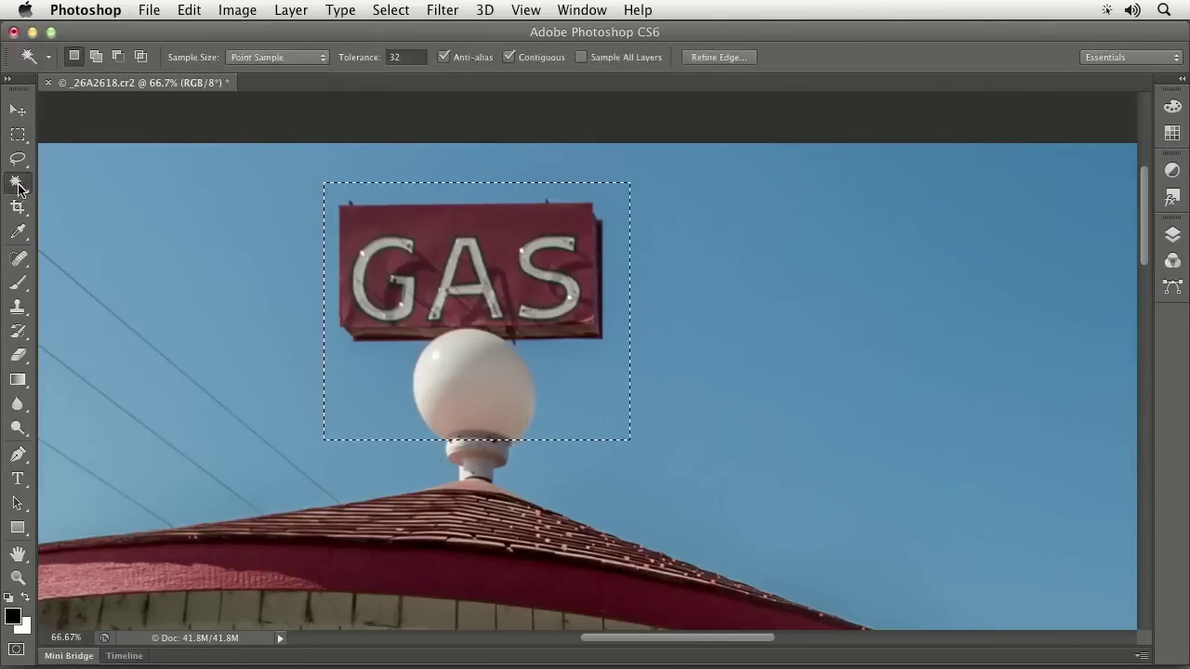
left_click(584, 381, "alt")
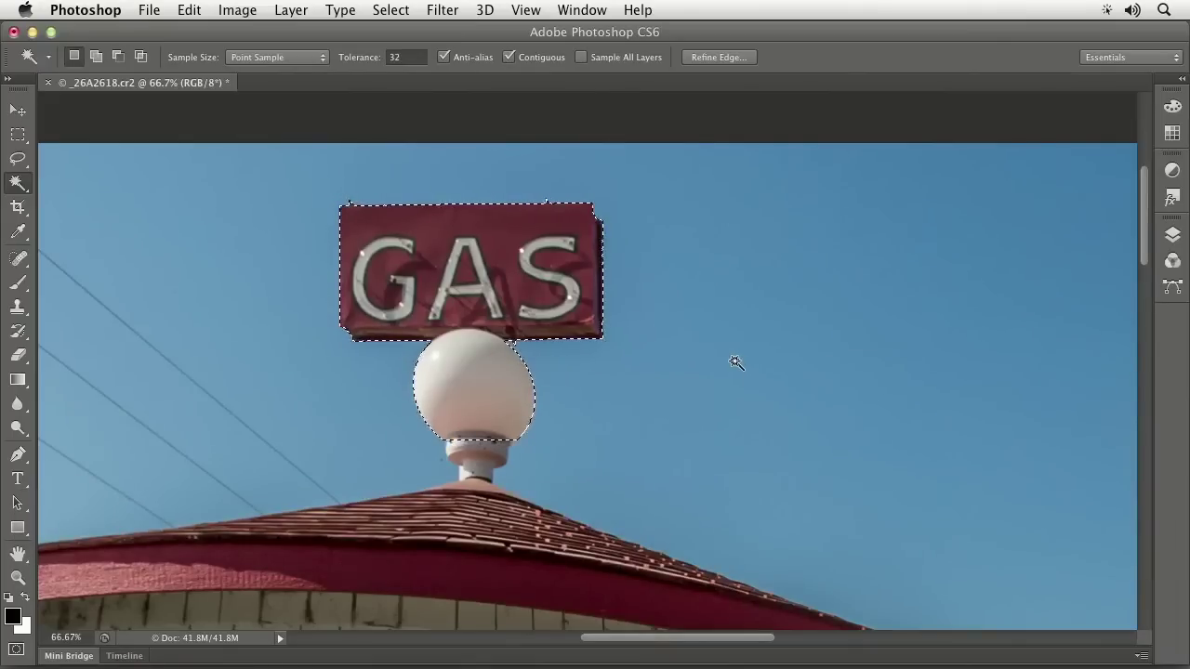
Clear the sign and globe selection, and draw a square selection in the sky left of the GAS sign with the Rectangular Marquee tool
key("super")
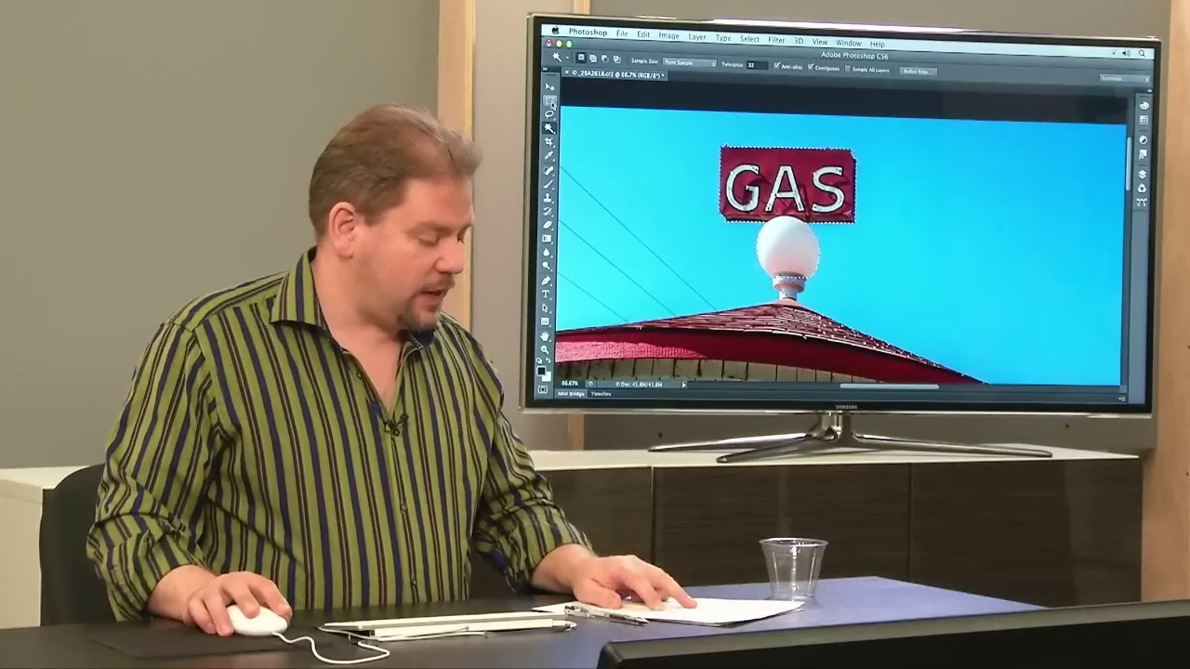
left_click(550, 101)
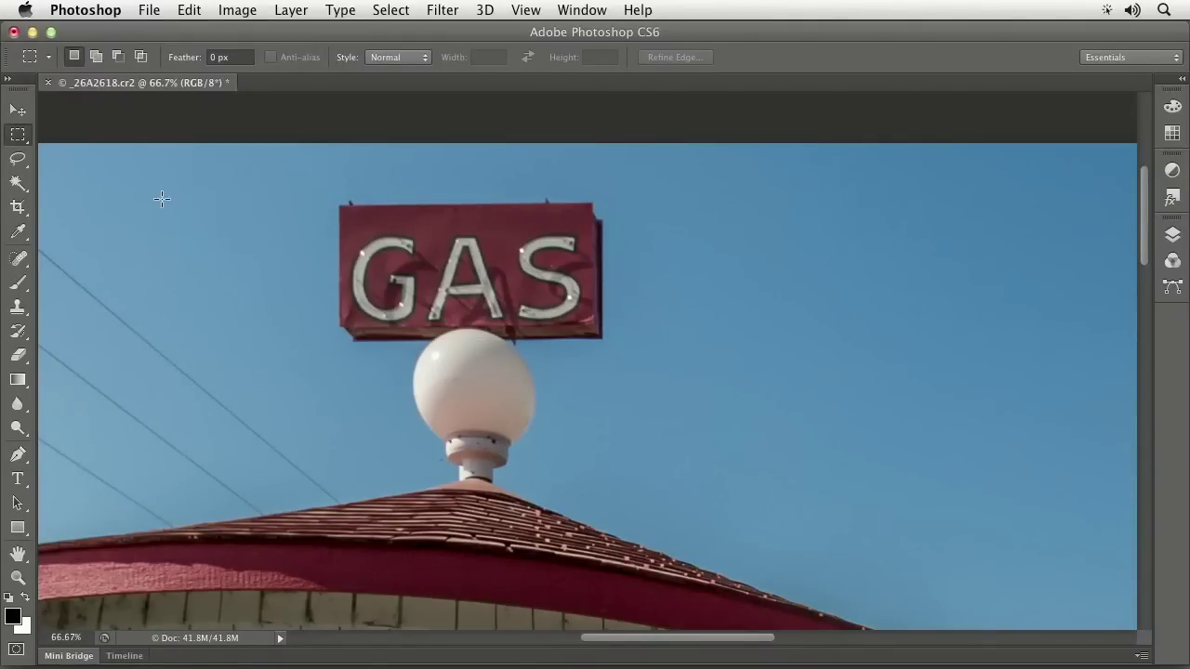
left_click_drag(162, 198, 297, 332)
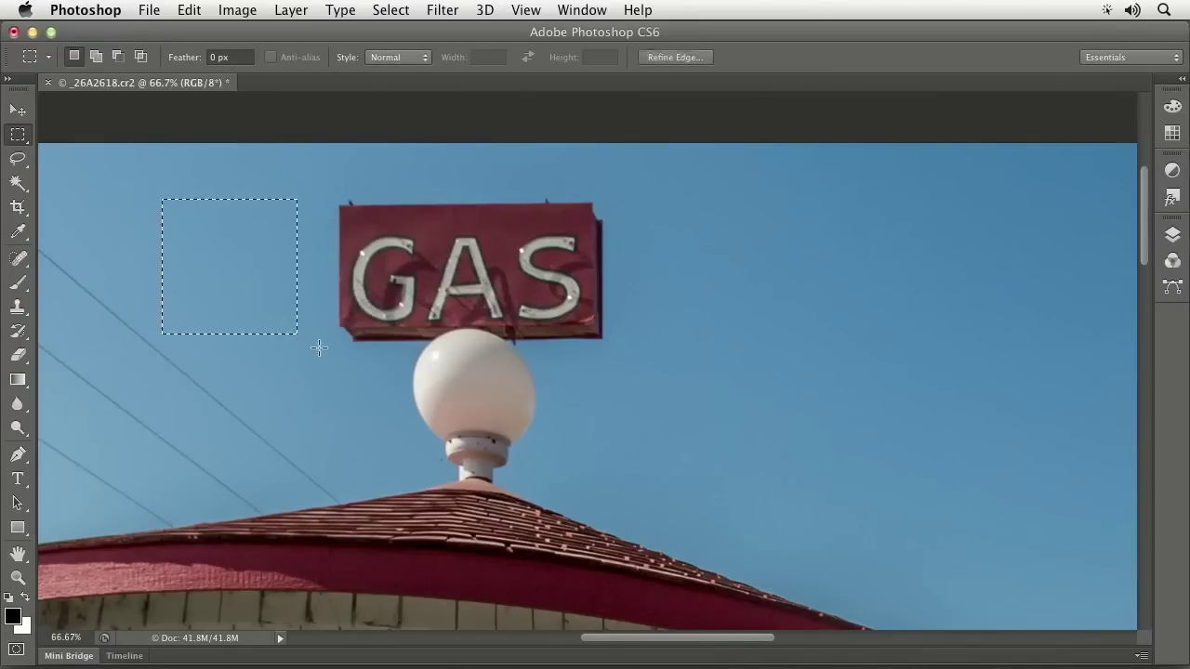
Clear the square selection, try a rectangular marquee drawn outward from the globe's center, and deselect it
left_click(317, 351)
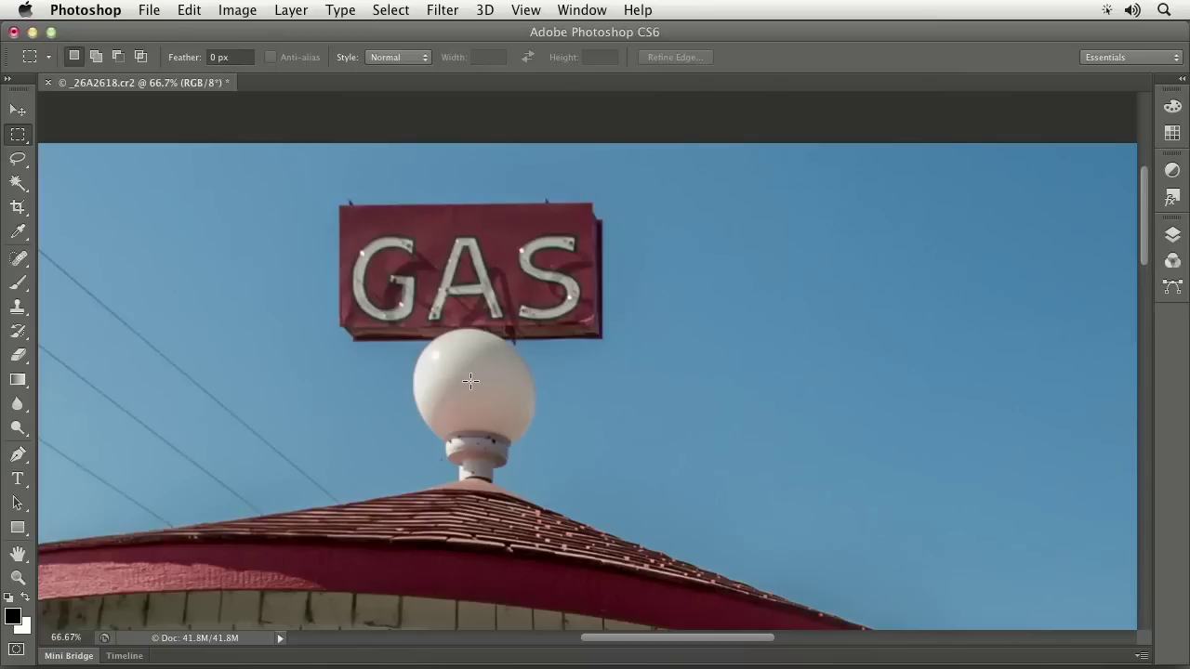
key("alt")
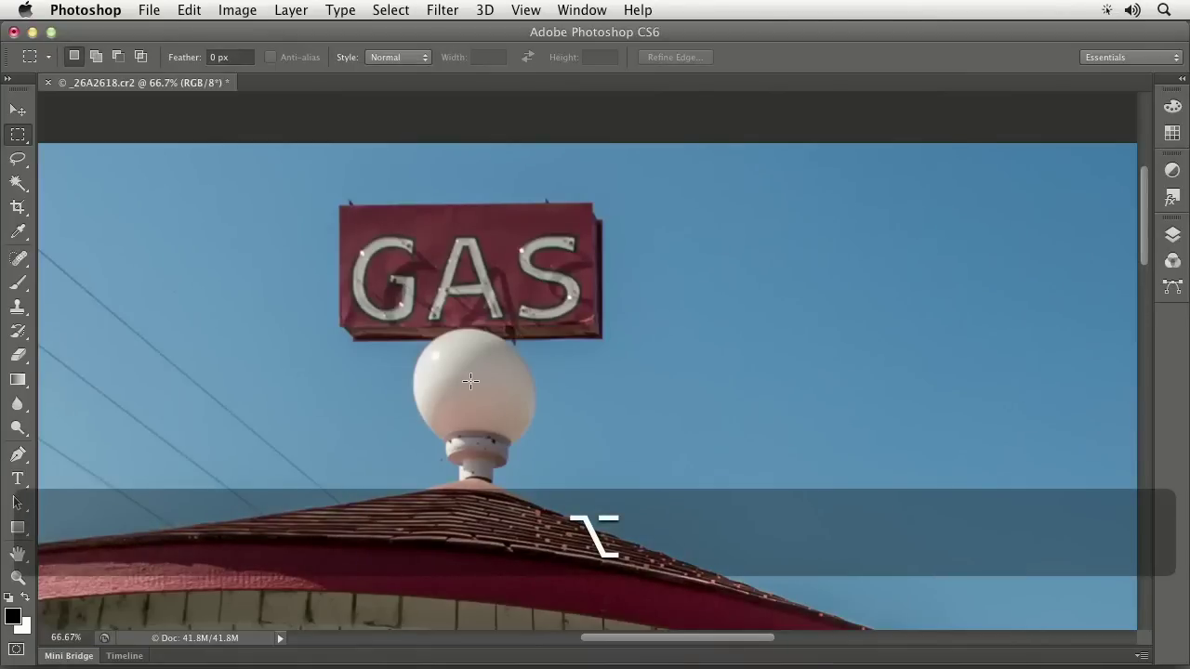
mouse_move(470, 381)
left_mouse_down()
mouse_move(547, 325)
mouse_move(539, 317)
mouse_move(563, 326)
left_mouse_up()
left_click(658, 338)
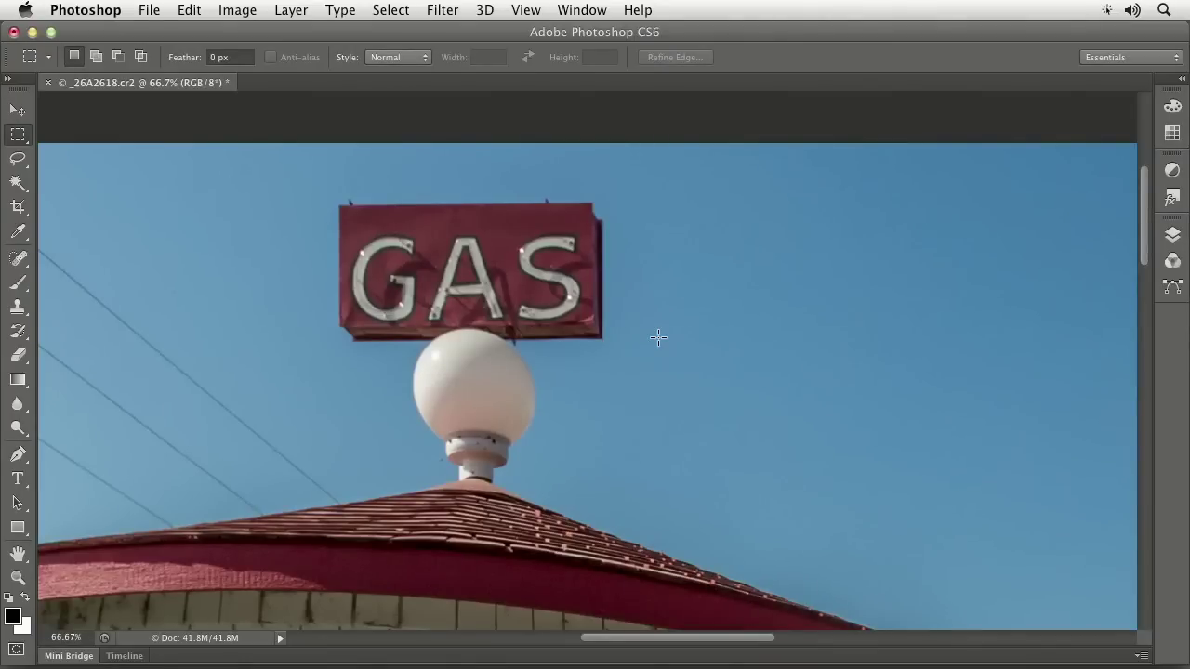
Draw an Elliptical Marquee outward from the globe's center, reposition it while drawing to fit the globe's edge, and deselect it
left_click_drag(21, 136, 93, 146)
key("alt")
left_click_drag(470, 382, 524, 325)
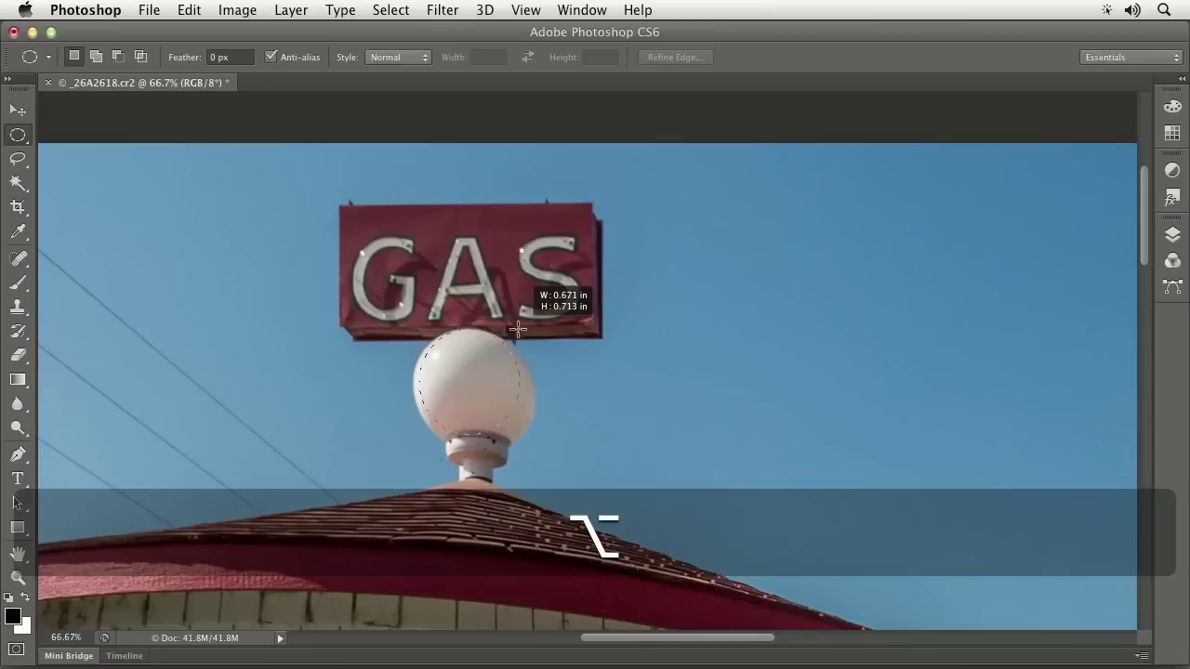
key("alt+space")
mouse_move(518, 329)
left_mouse_down()
mouse_move(531, 319)
mouse_move(710, 335)
mouse_move(688, 319)
mouse_move(582, 345)
mouse_move(516, 328)
left_mouse_up()
key("alt+space")
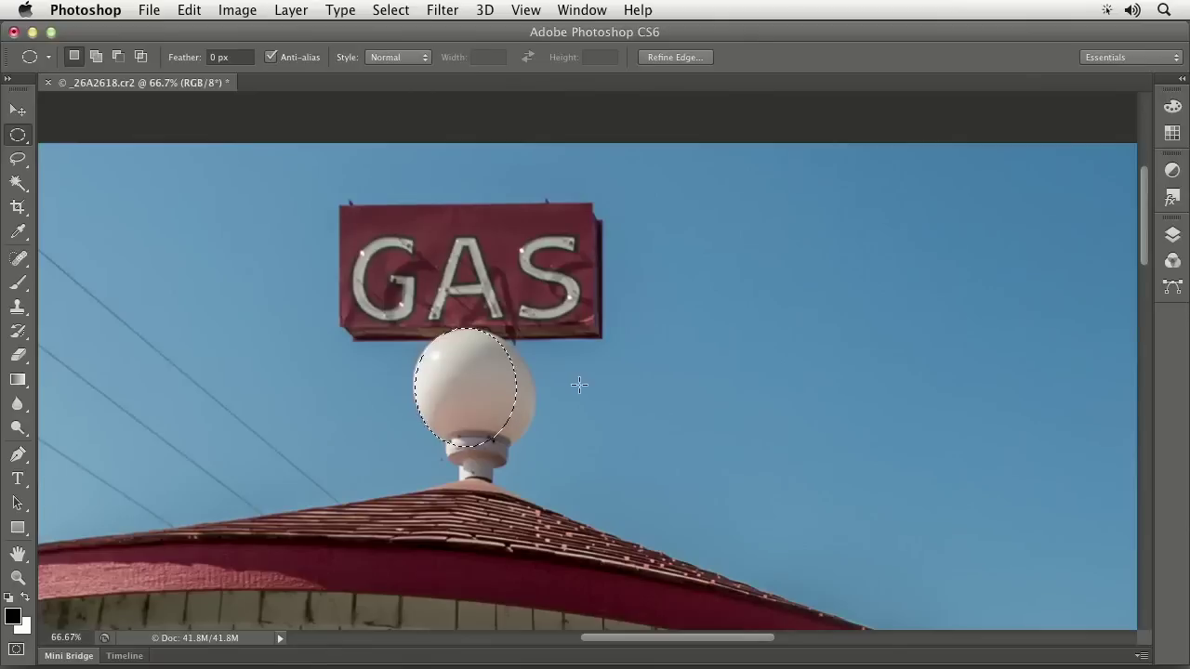
key("super+d")
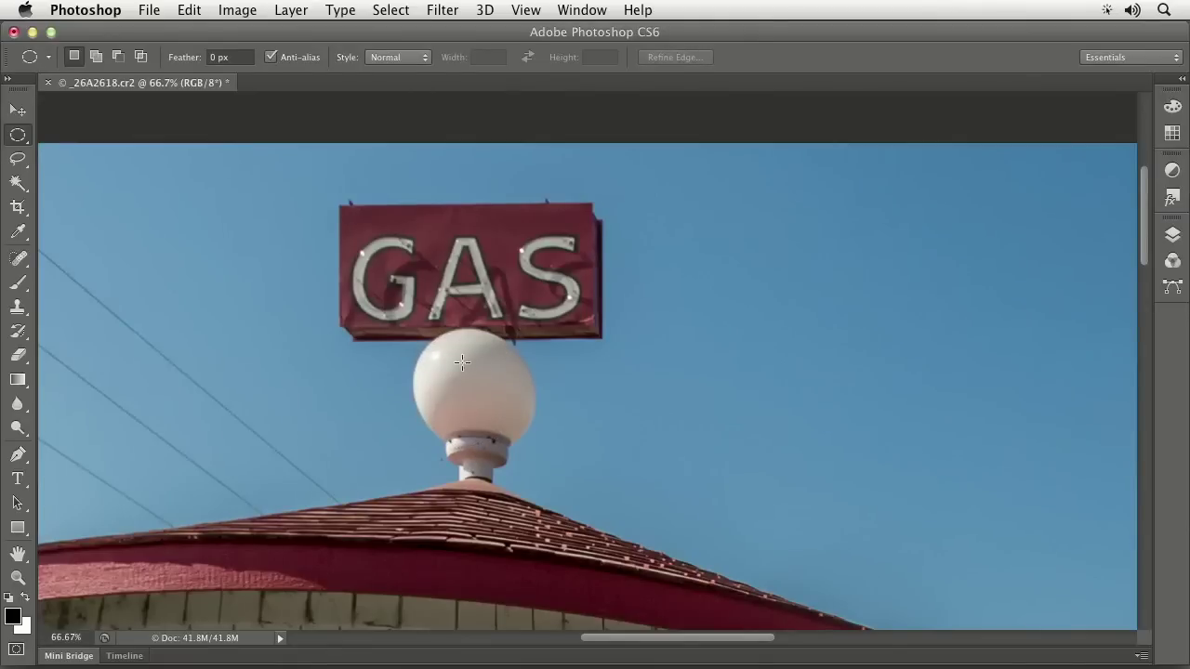
Draw a perfect circle selection in the sky beside the GAS sign, constraining its proportions, and clear it
left_click_drag(635, 271, 804, 412)
key("shift")
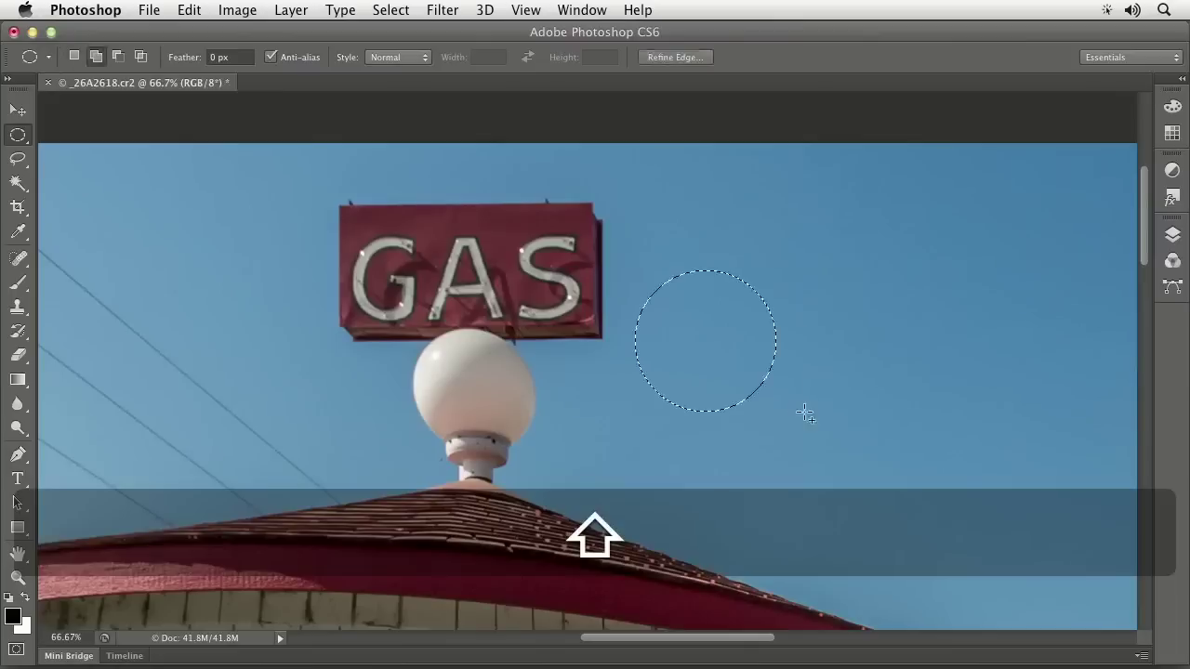
left_click(221, 284)
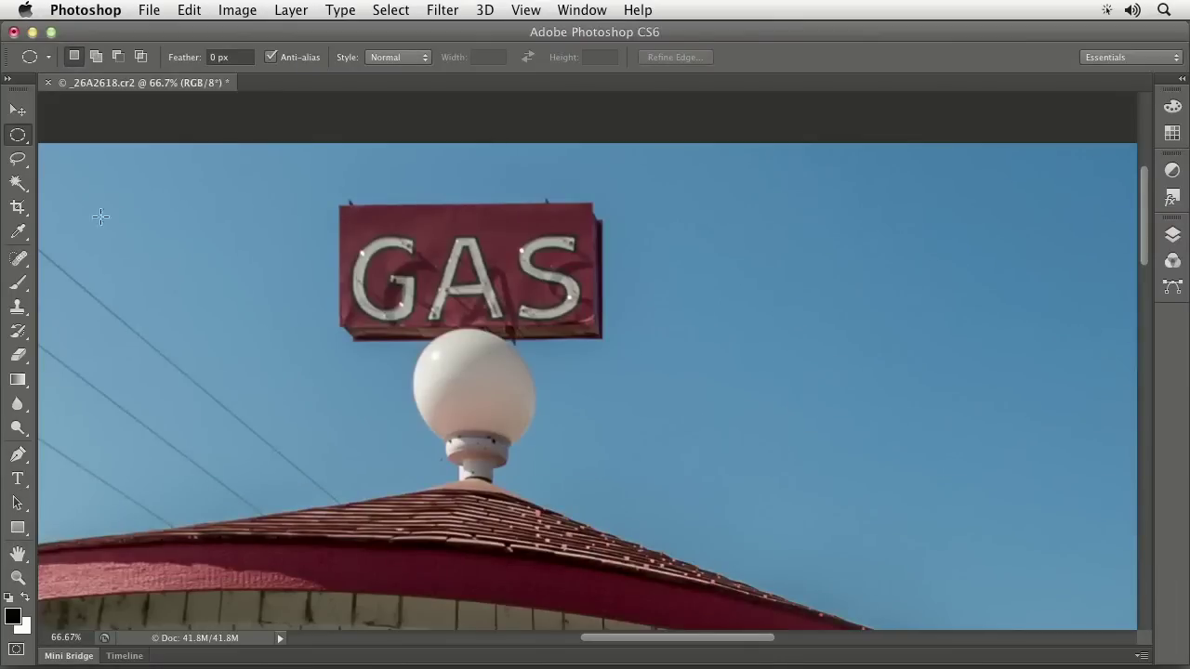
Draw an irregular freehand selection with the Lasso tool in the sky between the red spout and the roof, and clear it
left_click(17, 158)
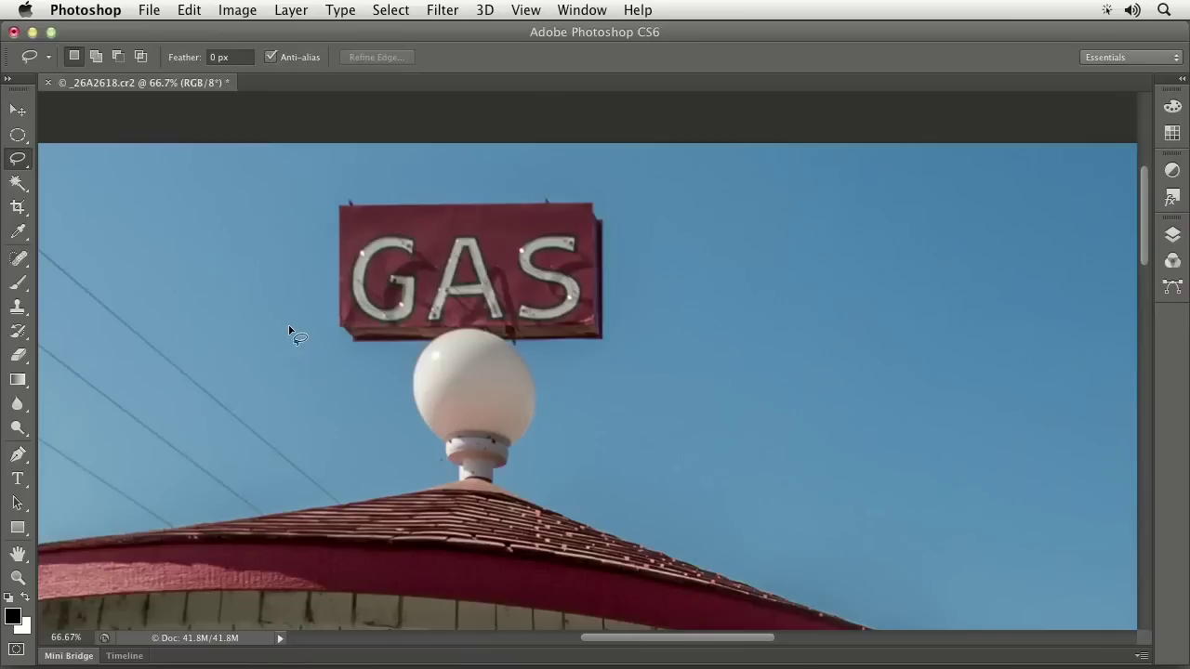
key("space")
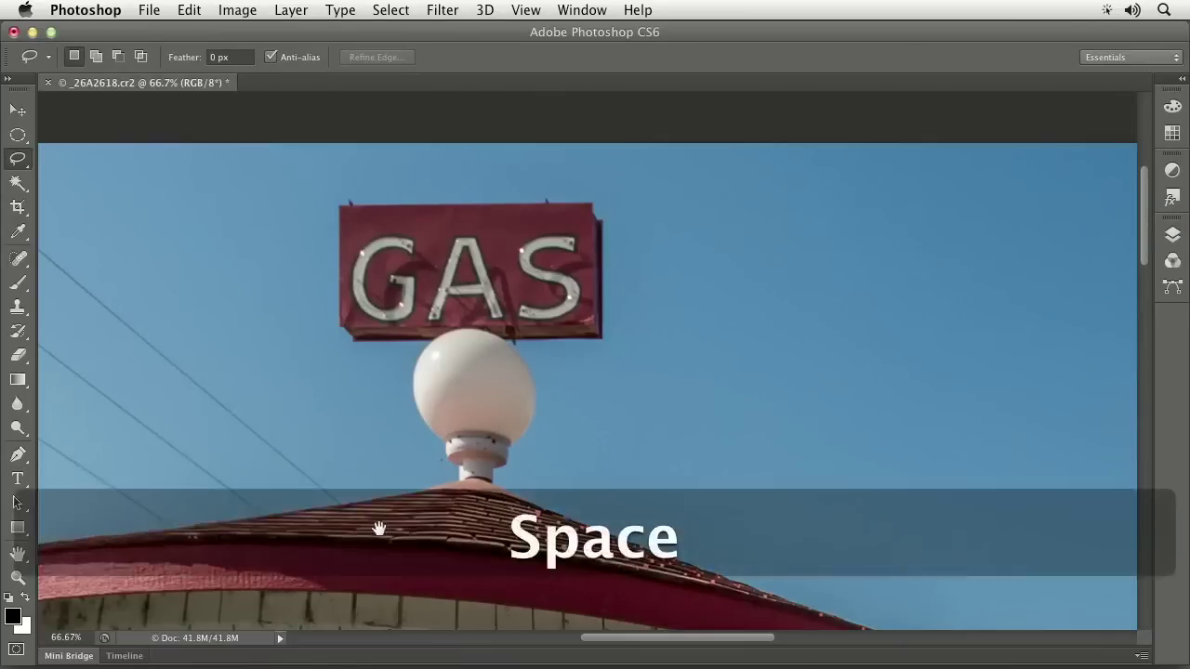
left_click_drag(378, 529, 370, 303)
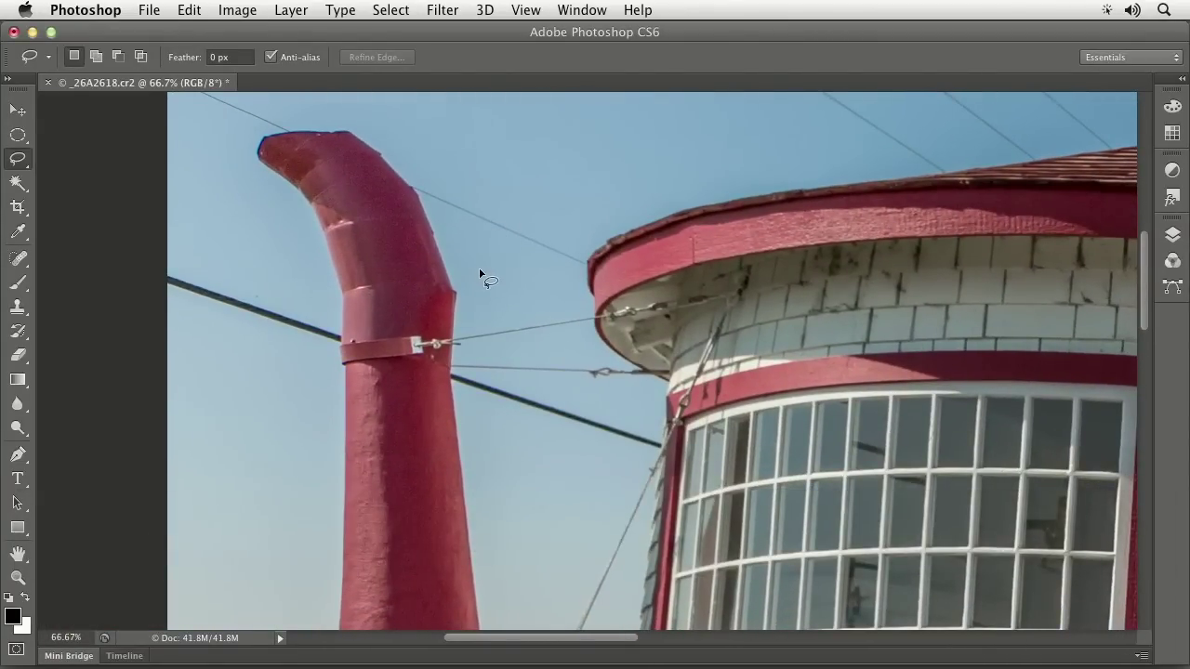
mouse_move(535, 115)
left_mouse_down()
mouse_move(497, 133)
mouse_move(547, 190)
mouse_move(649, 180)
left_mouse_up()
mouse_move(621, 121)
left_mouse_down()
mouse_move(605, 158)
mouse_move(569, 103)
mouse_move(536, 120)
left_mouse_up()
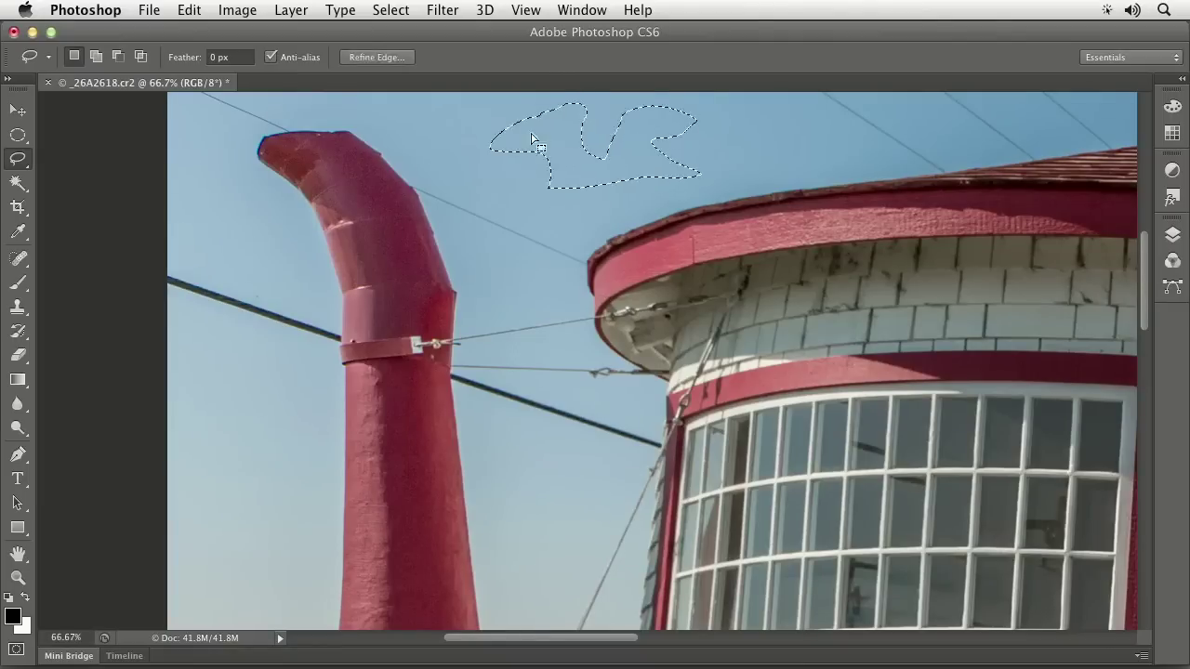
left_click(506, 208)
Draw an open, winding Lasso path from the sky toward the roof edge, let it close with a straight line, and deselect
mouse_move(464, 170)
left_mouse_down()
mouse_move(526, 200)
mouse_move(527, 275)
mouse_move(591, 218)
mouse_move(782, 166)
left_mouse_up()
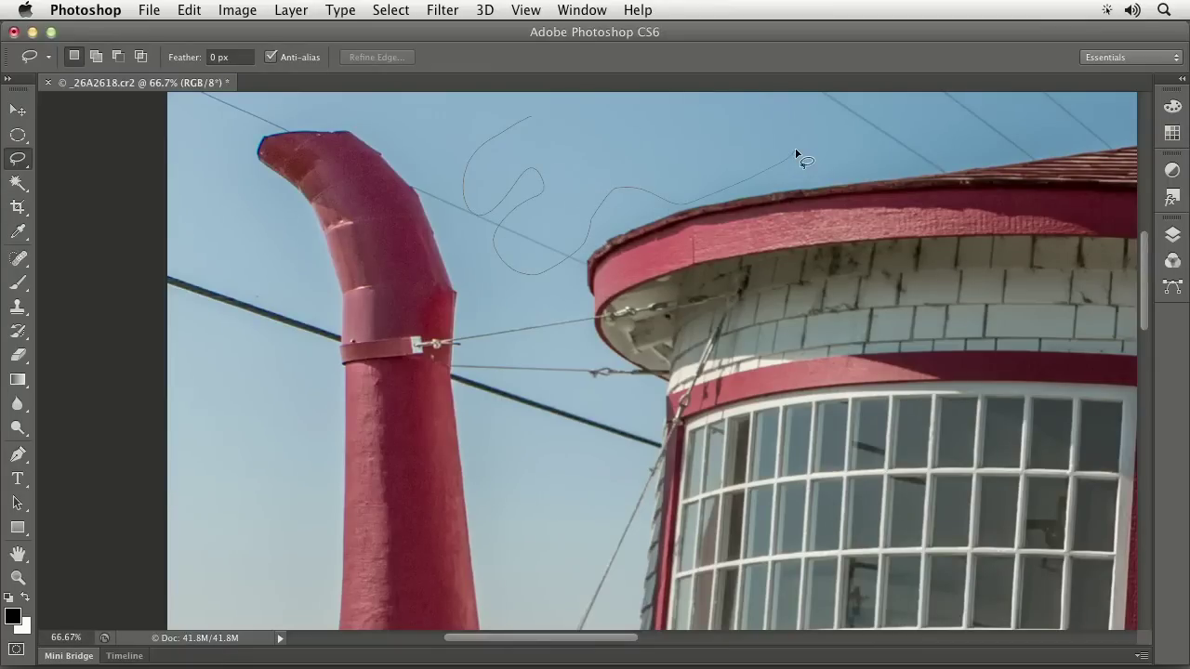
left_click_drag(797, 156, 797, 155)
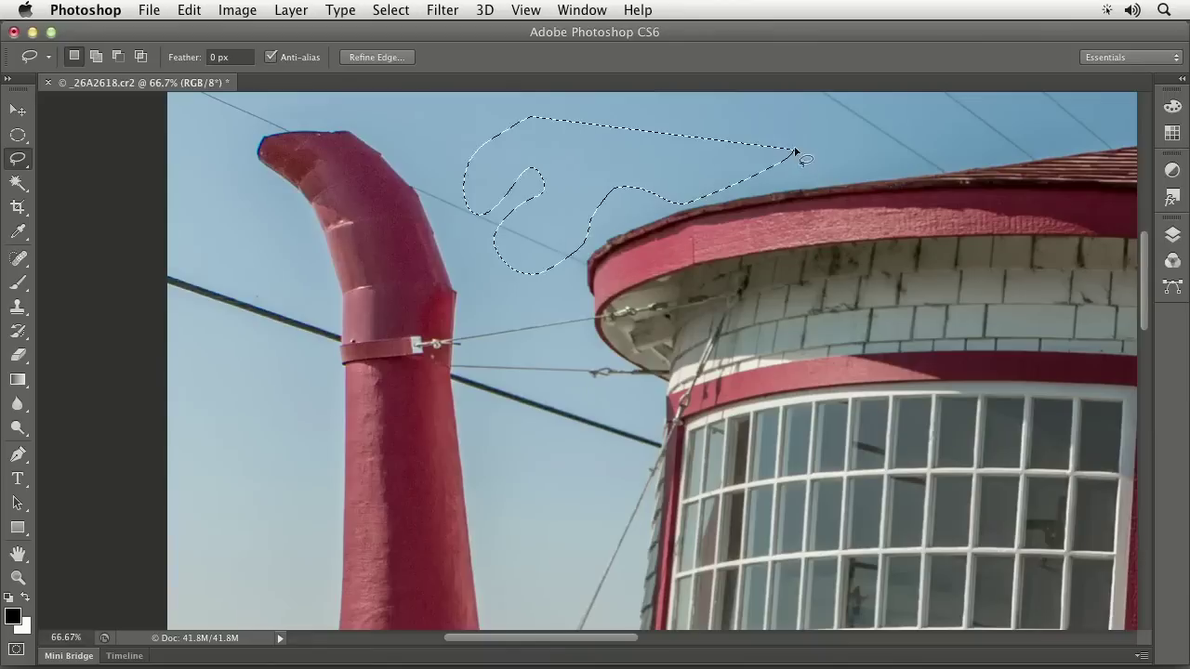
left_click(756, 127)
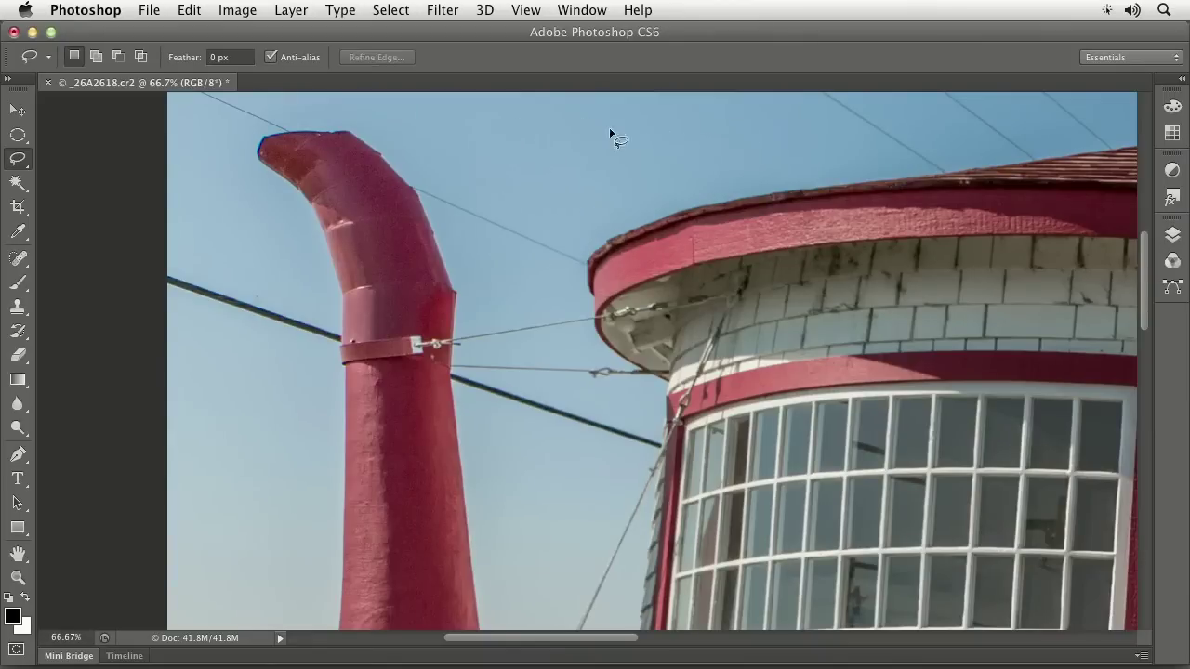
Draw a looping Lasso selection that covers both sky and the red roof edge, and clear it
mouse_move(519, 193)
left_mouse_down()
mouse_move(785, 197)
mouse_move(746, 297)
mouse_move(597, 251)
mouse_move(817, 149)
left_mouse_up()
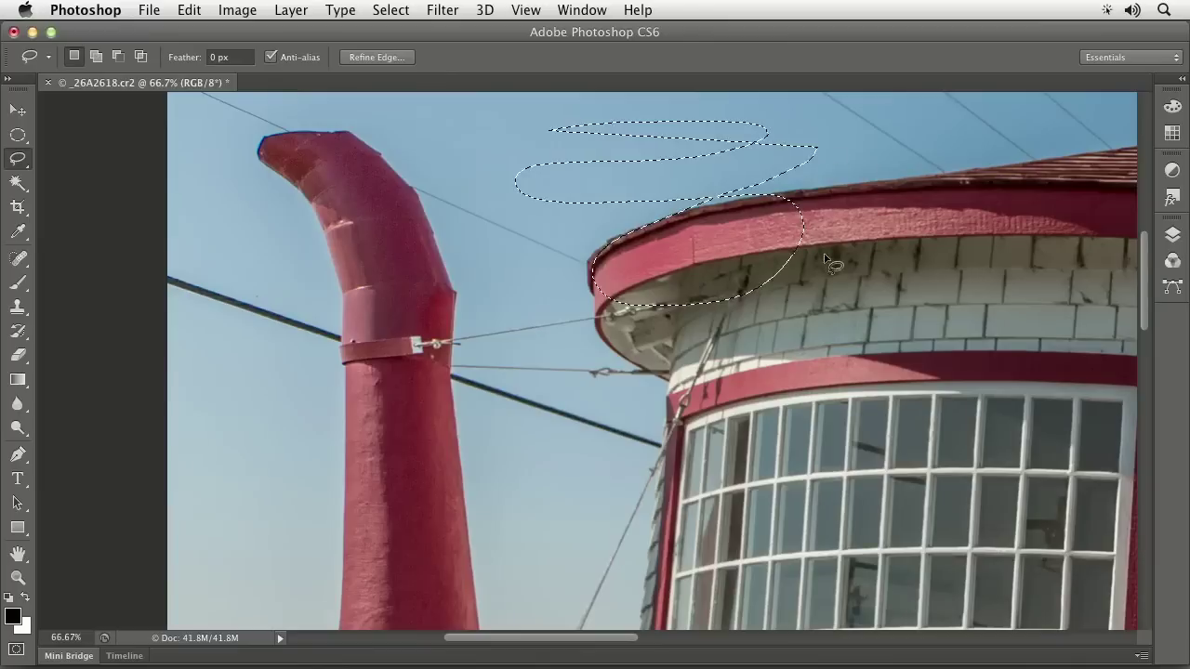
left_click(476, 181)
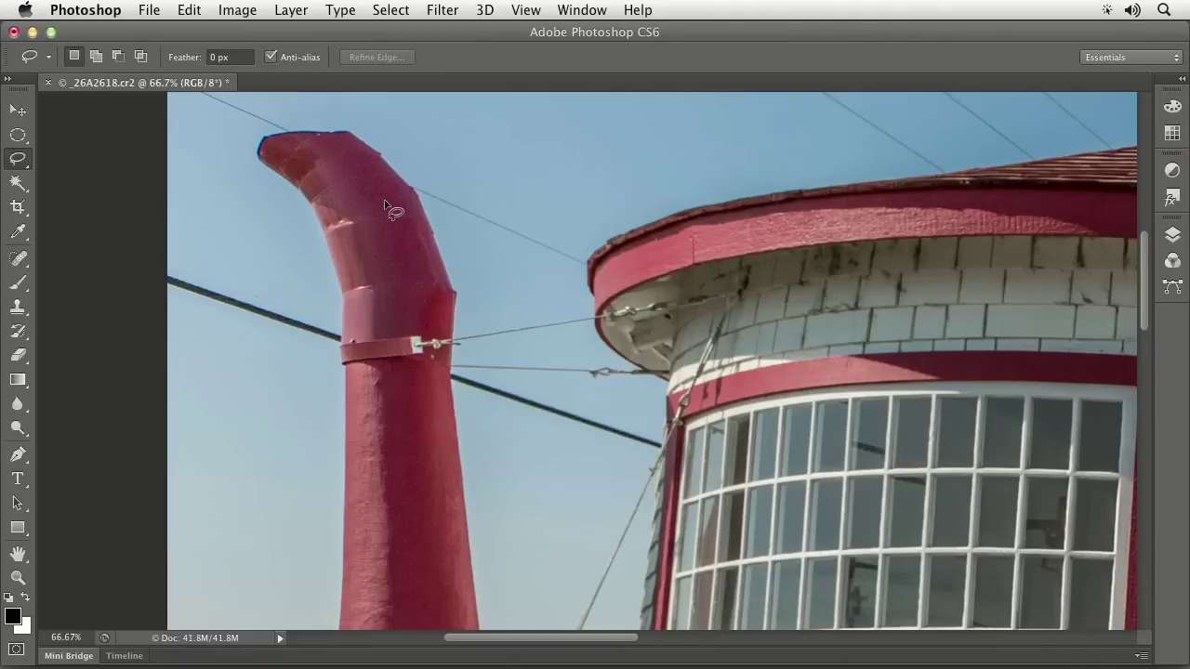
Try tracing the red spout's outer edge with the Lasso tool at 200% zoom, starting from its tip
key("super+space")
left_click(317, 140)
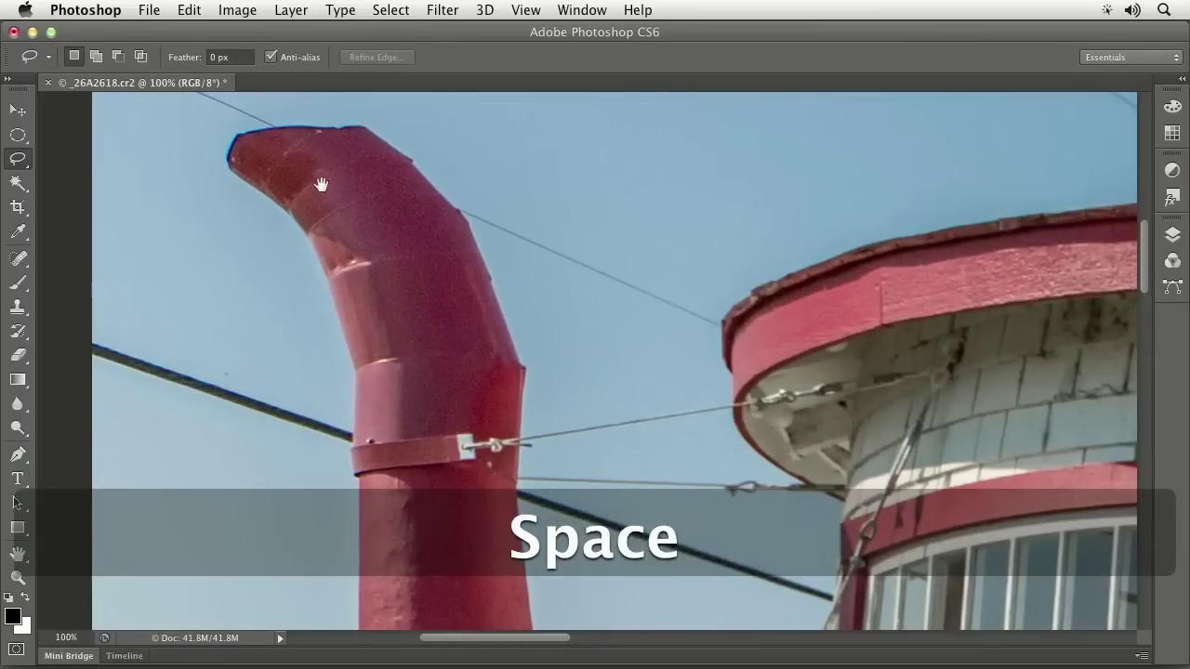
left_click(306, 164)
left_click_drag(319, 133, 343, 212)
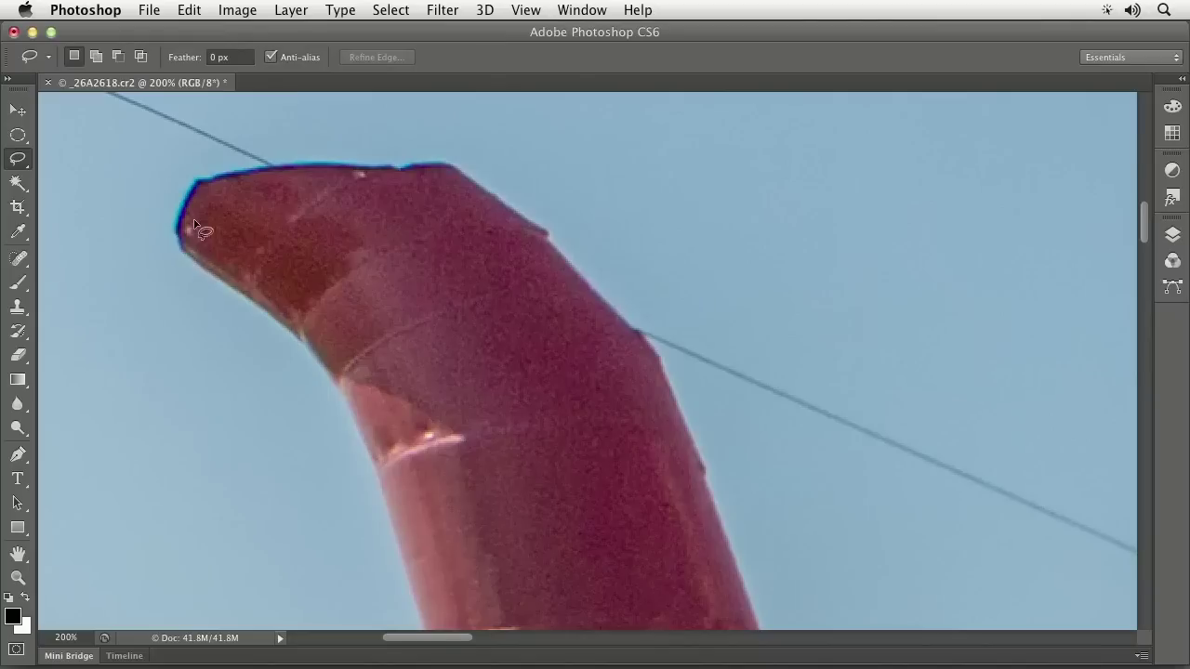
mouse_move(194, 189)
left_mouse_down()
mouse_move(179, 237)
mouse_move(197, 265)
mouse_move(277, 324)
mouse_move(342, 404)
mouse_move(399, 535)
mouse_move(428, 659)
left_mouse_up()
left_click_drag(423, 599, 431, 643)
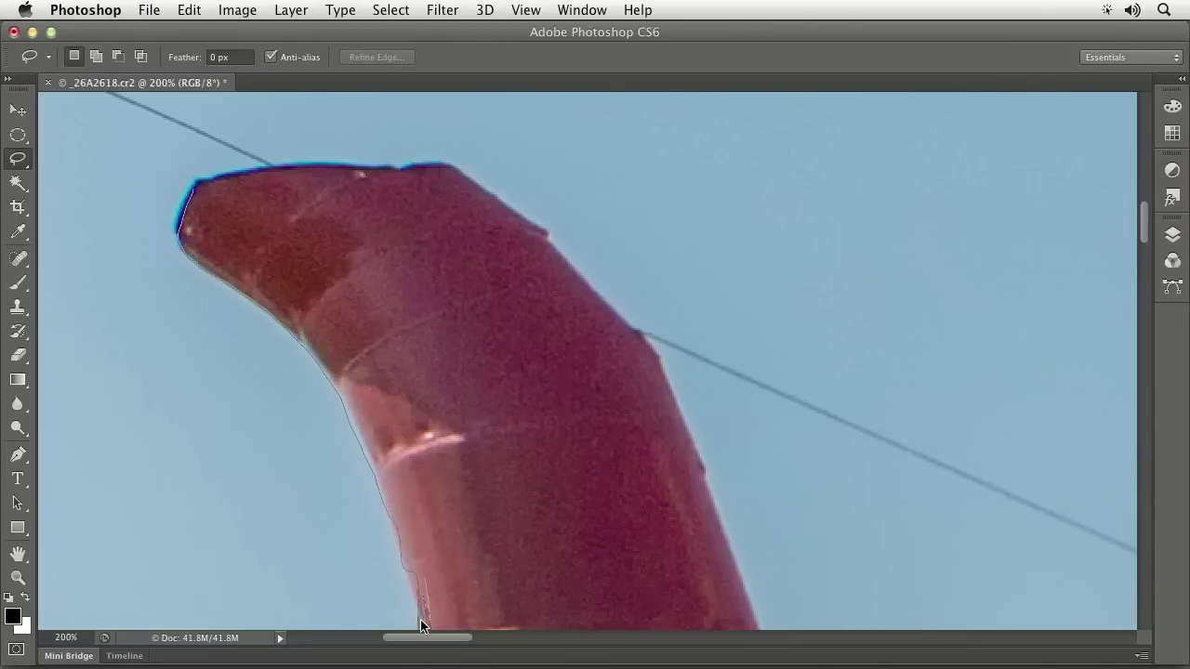
Try continuing the freehand Lasso outline down the spout beyond the visible area, and end without a selection
key("space")
mouse_move(421, 620)
left_mouse_down()
mouse_move(408, 103)
mouse_move(425, 241)
mouse_move(430, 616)
mouse_move(460, 358)
mouse_move(467, 101)
mouse_move(466, 180)
left_mouse_up()
key("space")
mouse_move(463, 325)
left_mouse_down()
mouse_move(464, 580)
mouse_move(452, 634)
mouse_move(473, 109)
mouse_move(454, 215)
mouse_move(437, 590)
mouse_move(472, 298)
mouse_move(473, 126)
mouse_move(472, 214)
mouse_move(525, 352)
mouse_move(569, 426)
mouse_move(685, 543)
mouse_move(582, 427)
mouse_move(488, 284)
mouse_move(369, 183)
mouse_move(552, 340)
mouse_move(711, 419)
mouse_move(770, 430)
mouse_move(953, 406)
mouse_move(728, 475)
mouse_move(680, 479)
mouse_move(499, 419)
mouse_move(316, 305)
left_mouse_up()
key("space")
key("space")
key("space")
key("space")
left_click(316, 305)
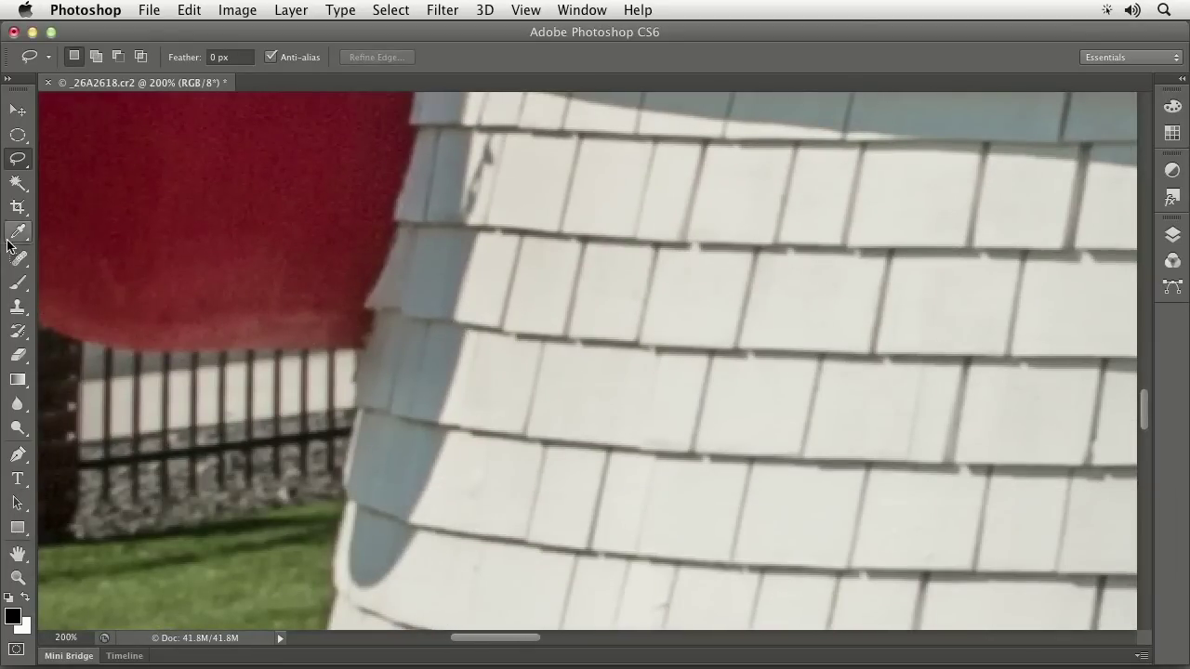
Switch to the Polygonal Lasso tool, try outlining the red spout's lower curve with straight segments, and discard the outline
left_click(16, 164)
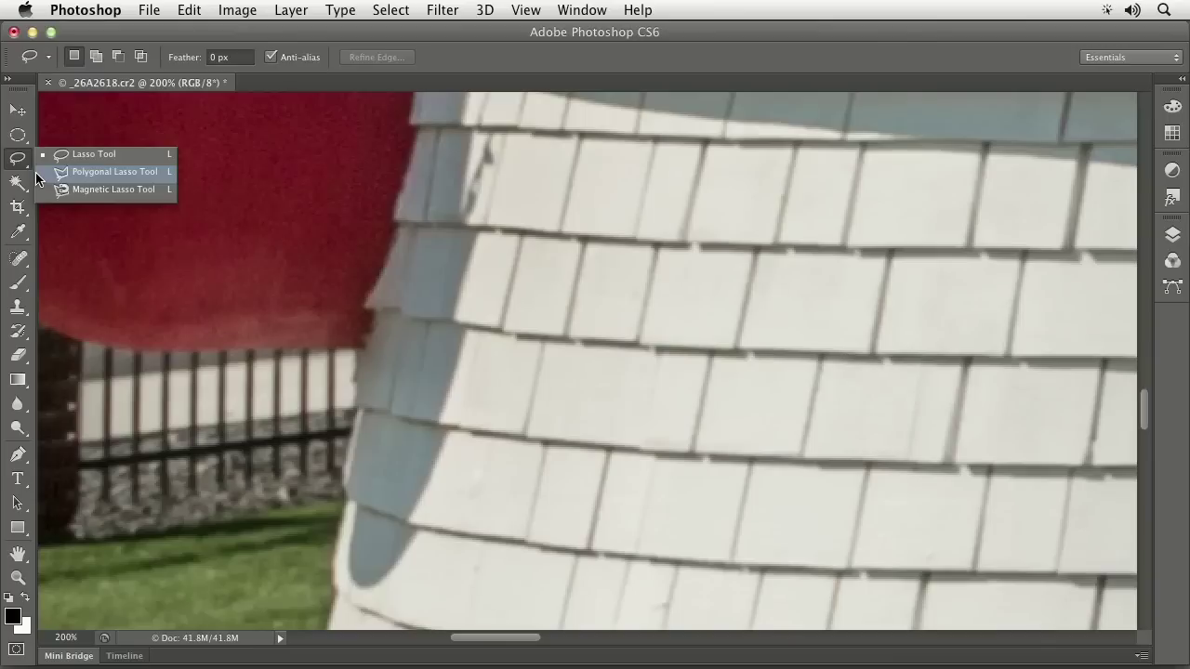
left_click(37, 175)
key("space")
mouse_move(223, 283)
left_mouse_down()
mouse_move(703, 317)
mouse_move(791, 277)
left_mouse_up()
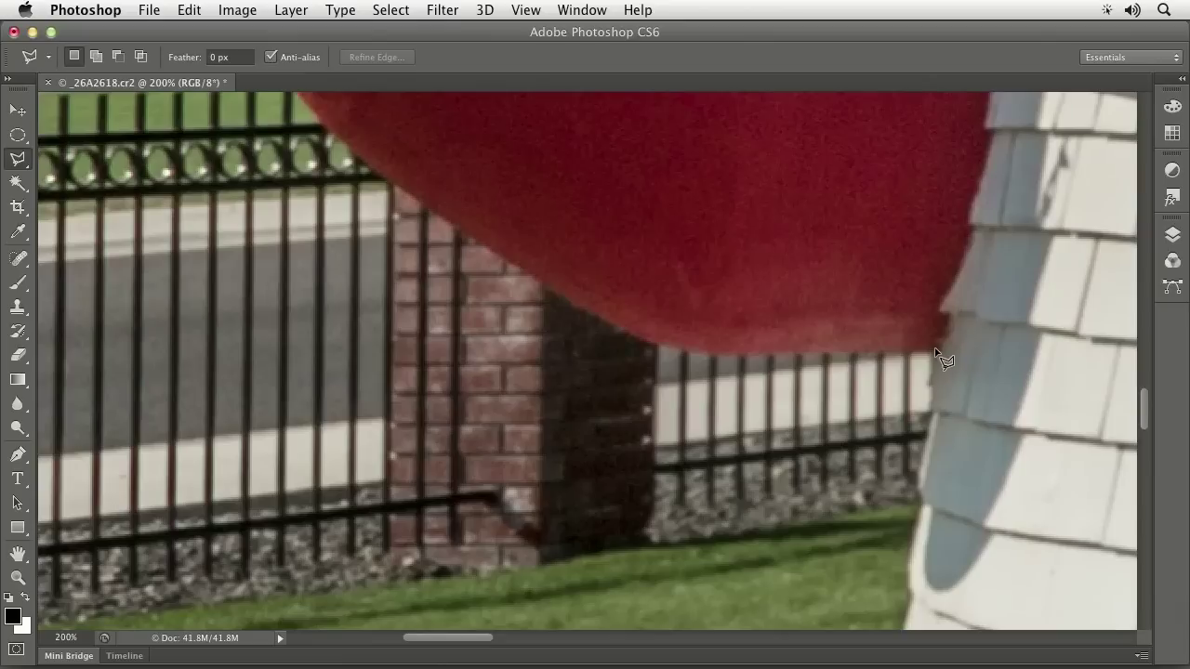
left_click(937, 349)
left_click(704, 354)
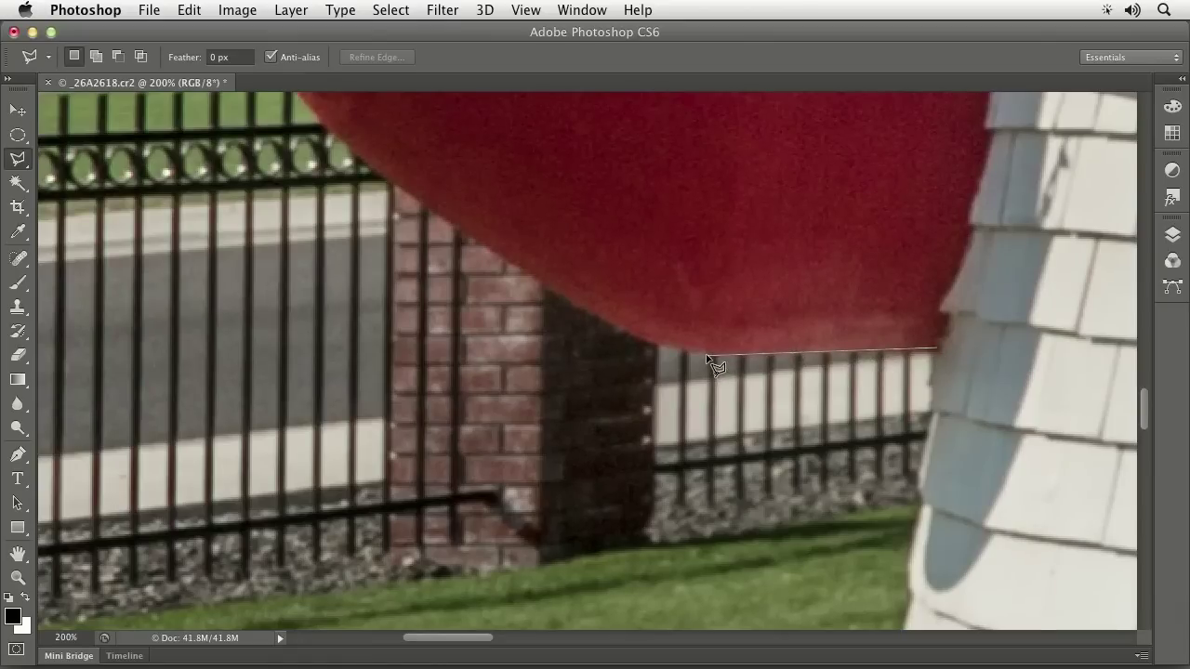
left_click(638, 338)
left_click(458, 231)
key("space")
mouse_move(367, 158)
left_mouse_down()
mouse_move(549, 344)
mouse_move(712, 465)
left_mouse_up()
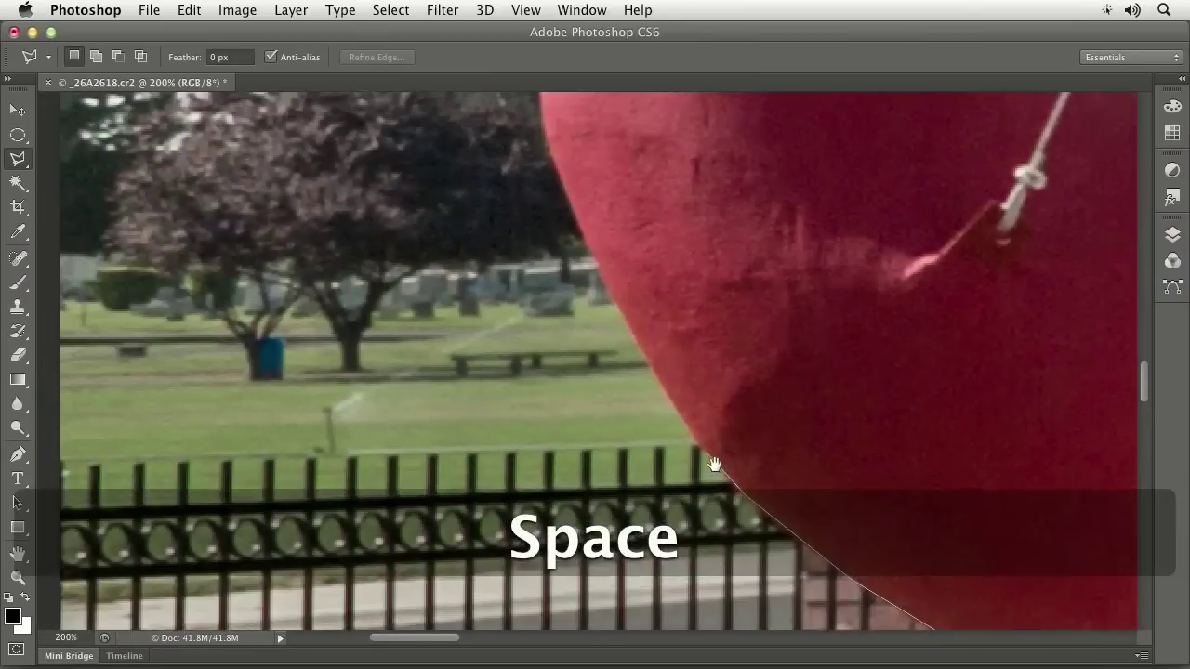
left_click(638, 339)
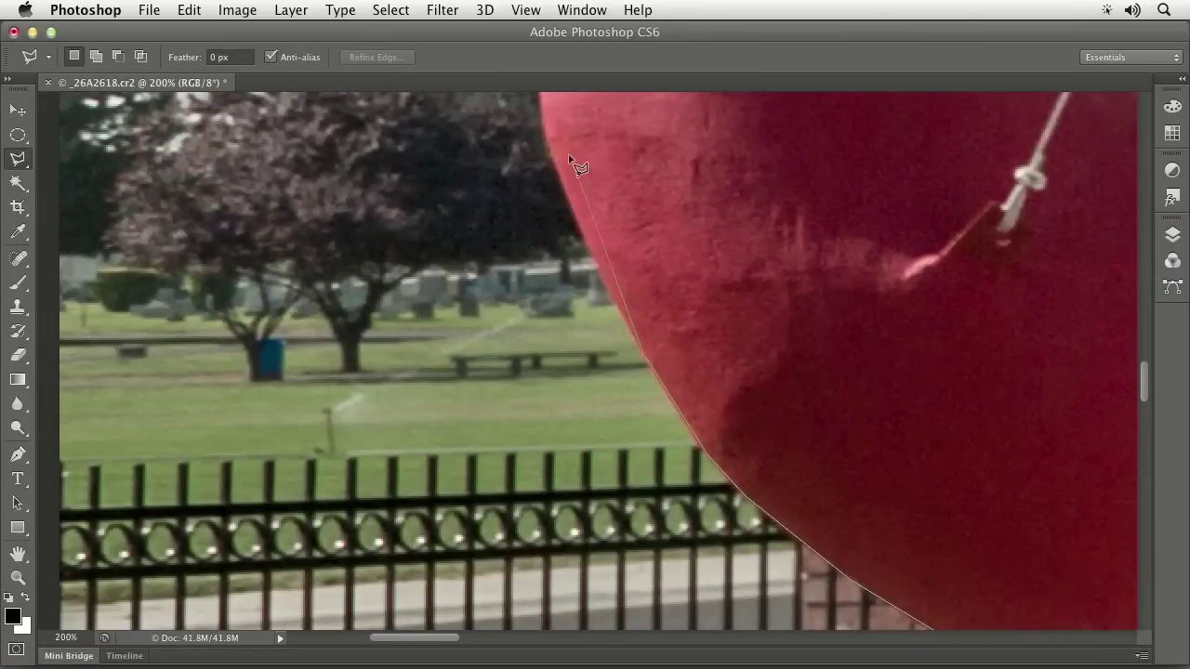
key("Escape")
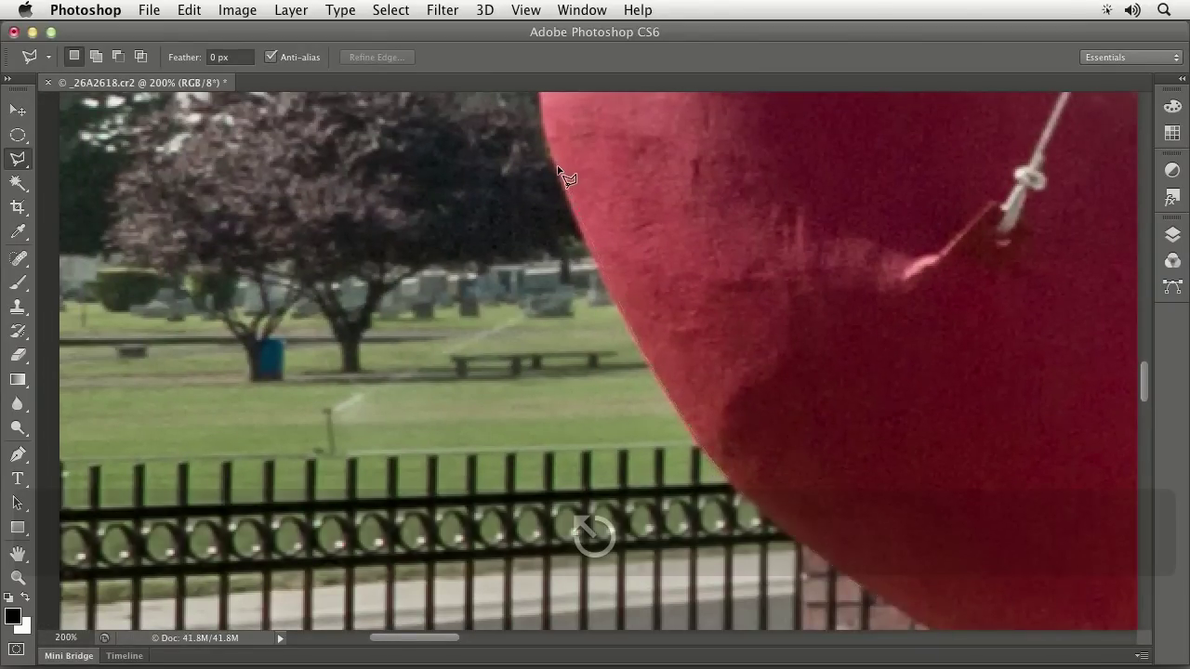
Start a Polygonal Lasso outline of the GAS sign at 100% zoom, following its top edge, left side and lower-left corner
key("space")
left_click_drag(827, 225, 199, 552)
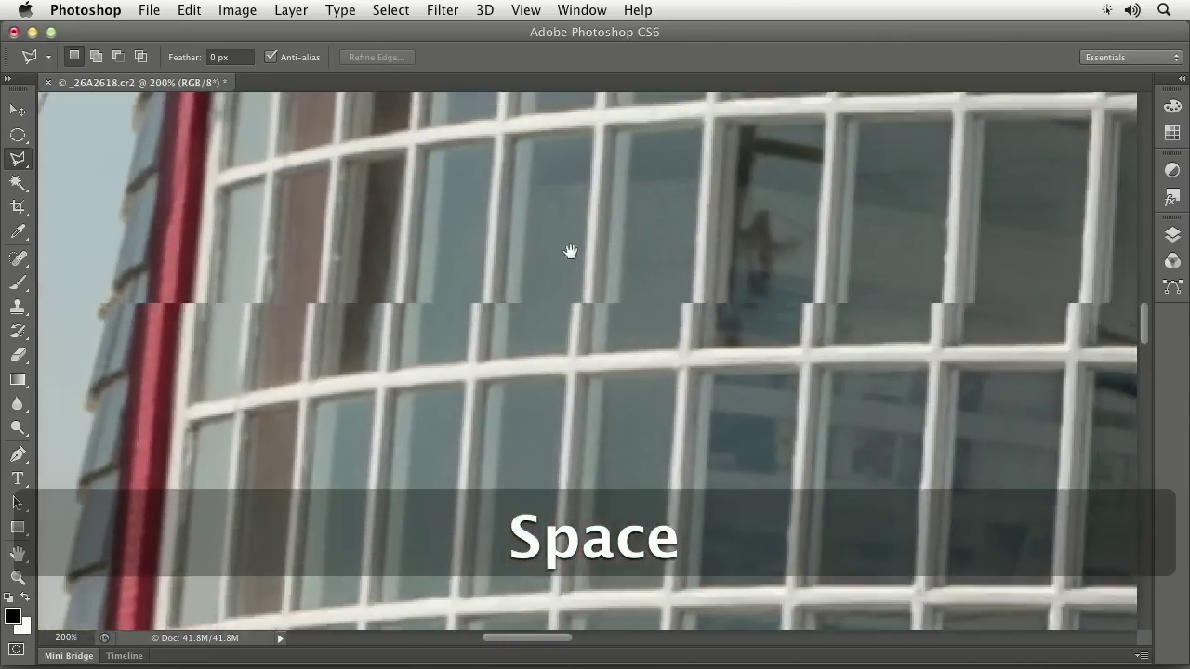
left_click_drag(566, 252, 553, 613)
left_click_drag(567, 319, 539, 374)
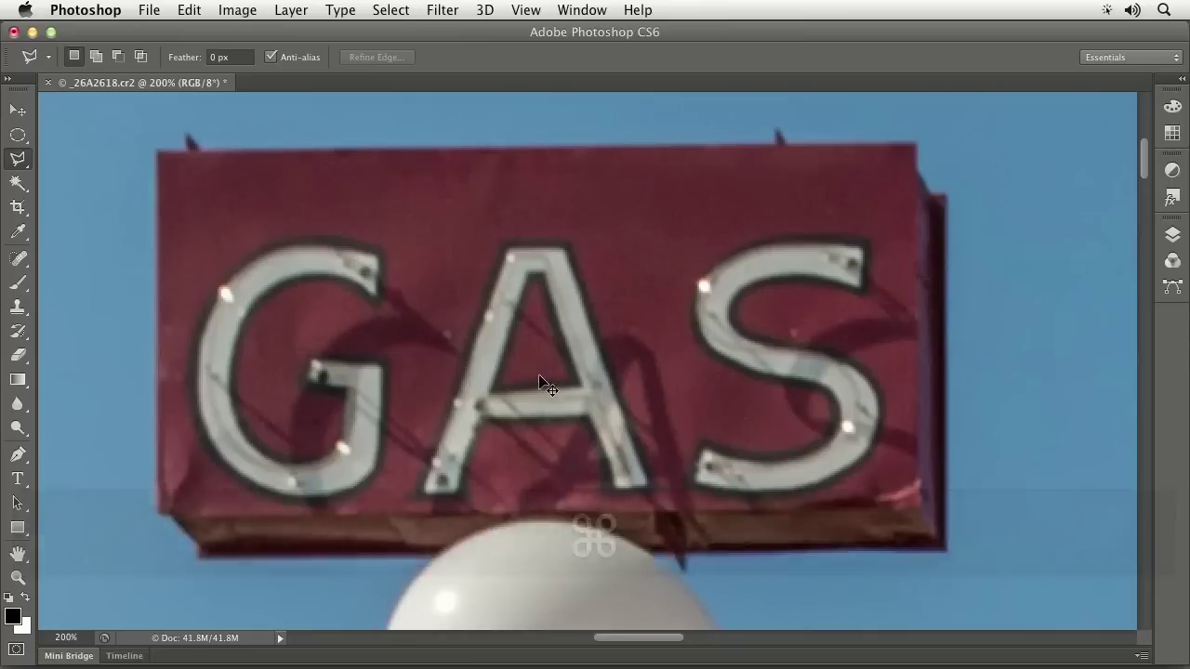
key("super+minus")
left_click(758, 256)
left_click(749, 247)
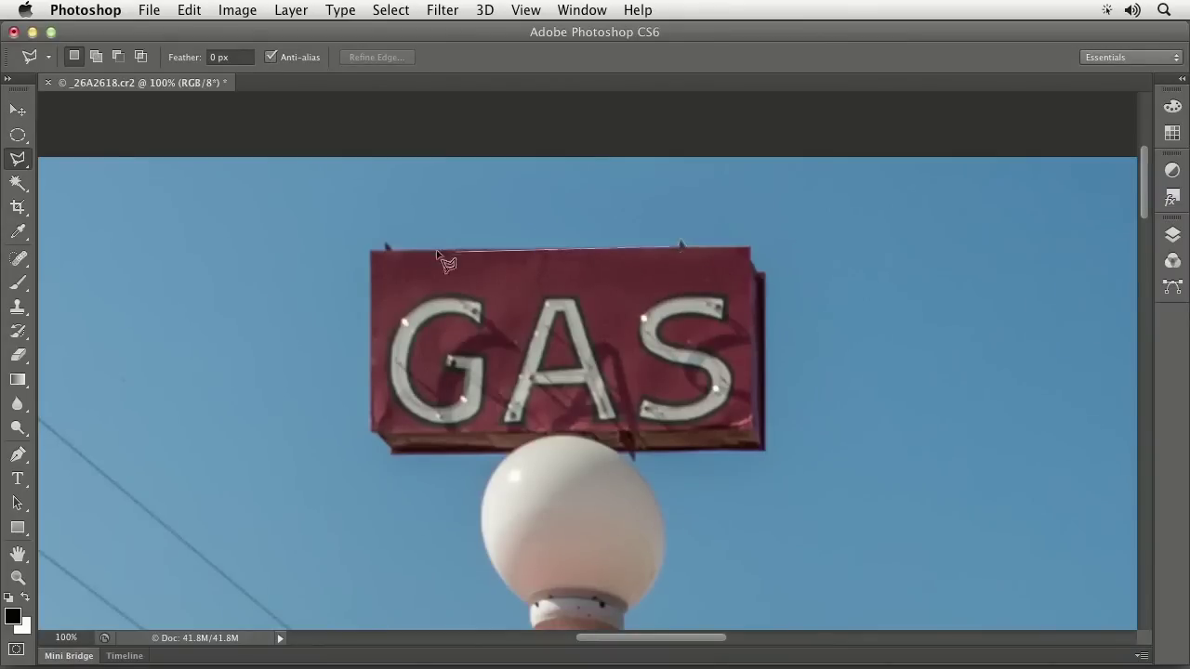
left_click(372, 249)
left_click(373, 432)
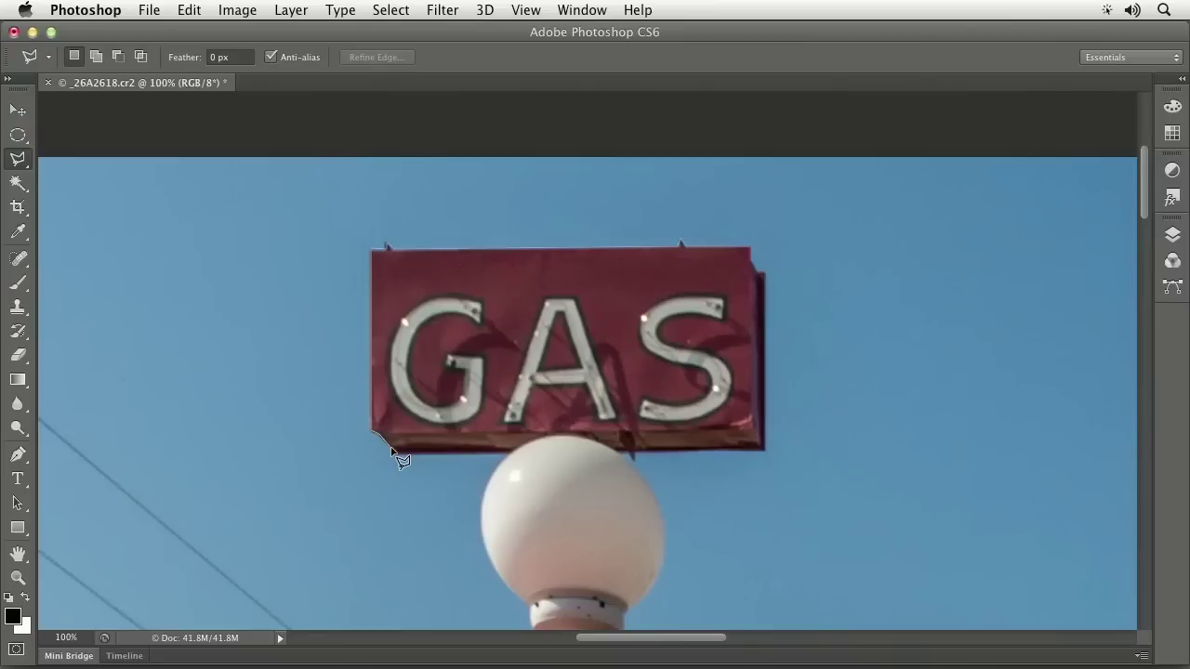
left_click(390, 455)
Trace freehand over the globe's top within the Polygonal Lasso outline, and close the GAS sign selection along its bottom and right edges
key("alt")
key("alt")
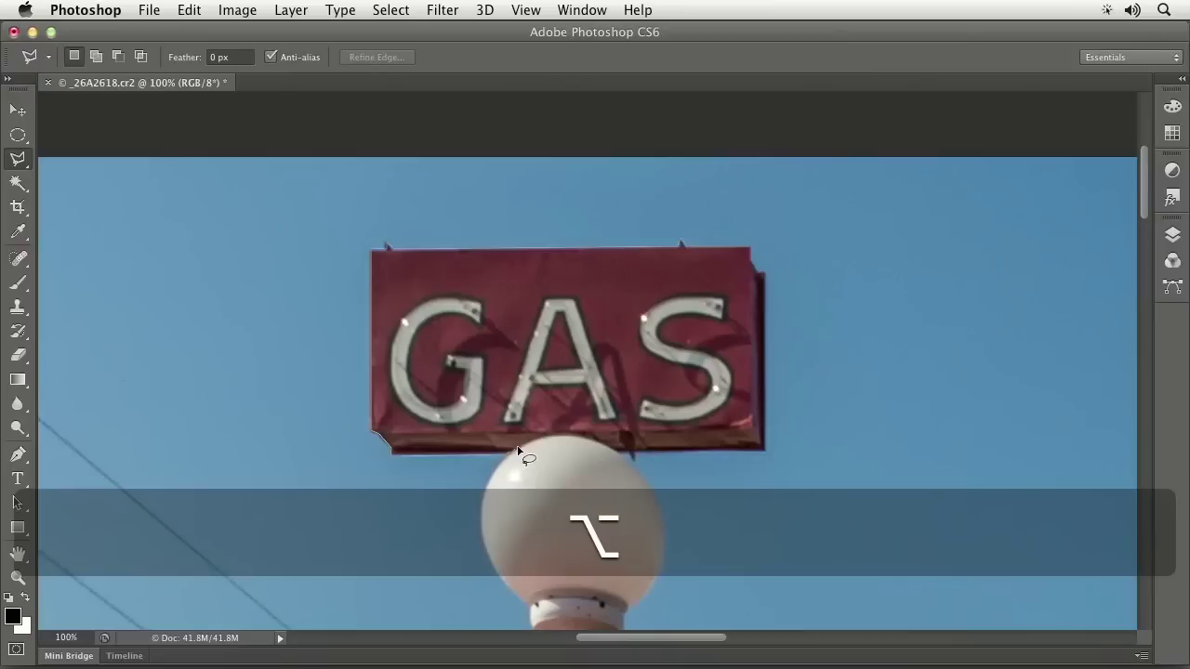
left_click_drag(563, 438, 610, 453)
left_click_drag(622, 456, 630, 455)
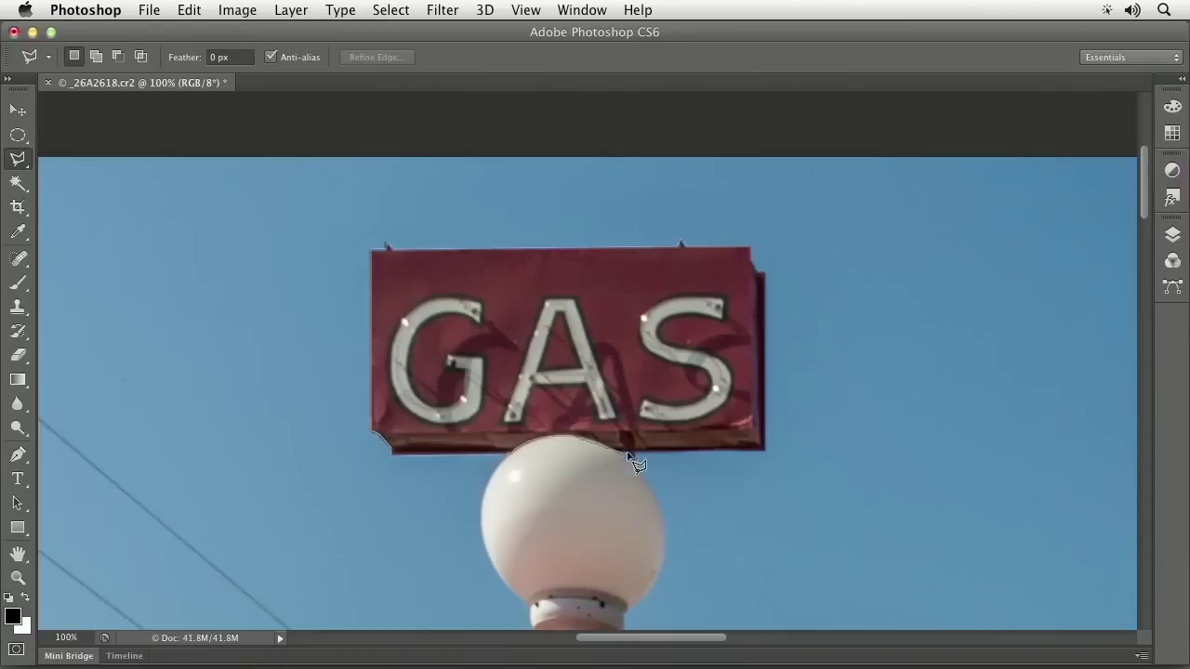
left_click(766, 452)
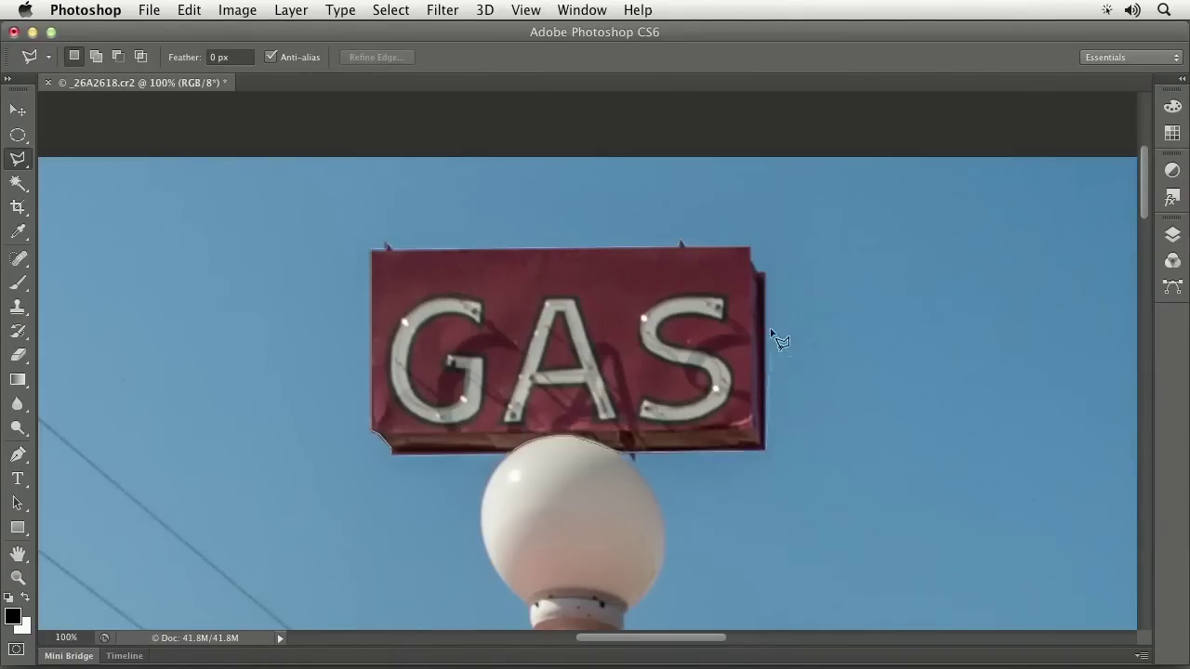
left_click(751, 253)
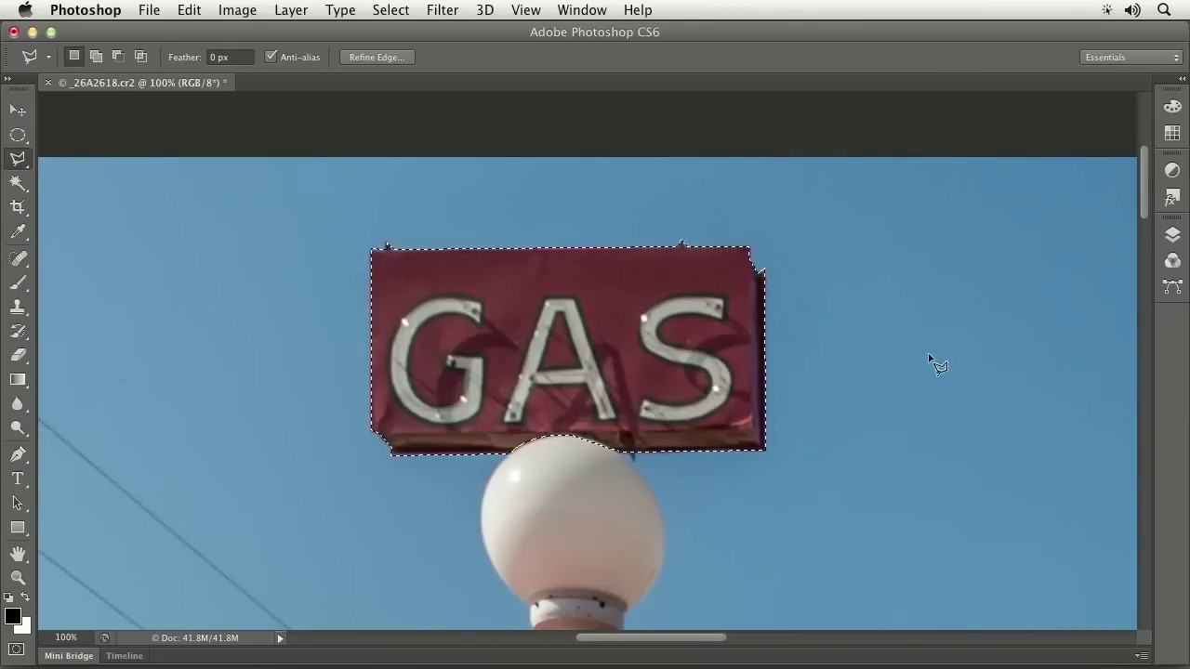
Start a Polygonal Lasso outline of zigzag straight segments in the open sky to the right of the GAS sign
left_click(884, 288)
left_click(973, 256)
left_click(988, 391)
left_click(841, 407)
left_click(941, 310)
left_click(842, 345)
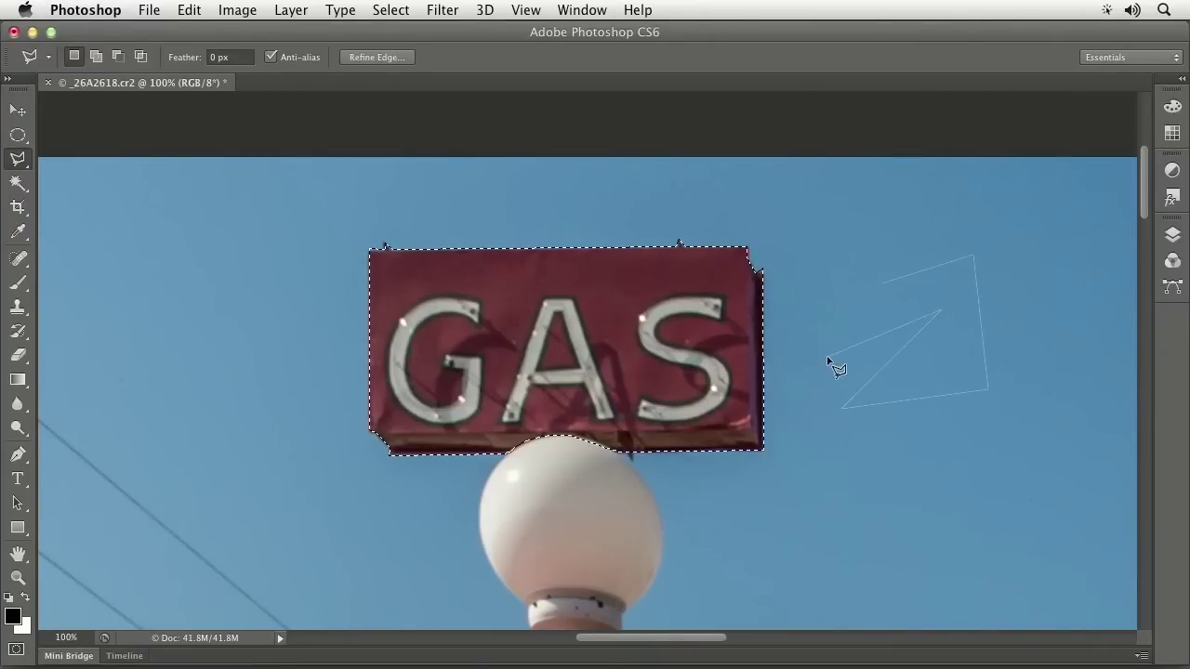
Continue the sky outline with a freehand stretch, close it with straight segments back to its start, and deselect it
key("alt")
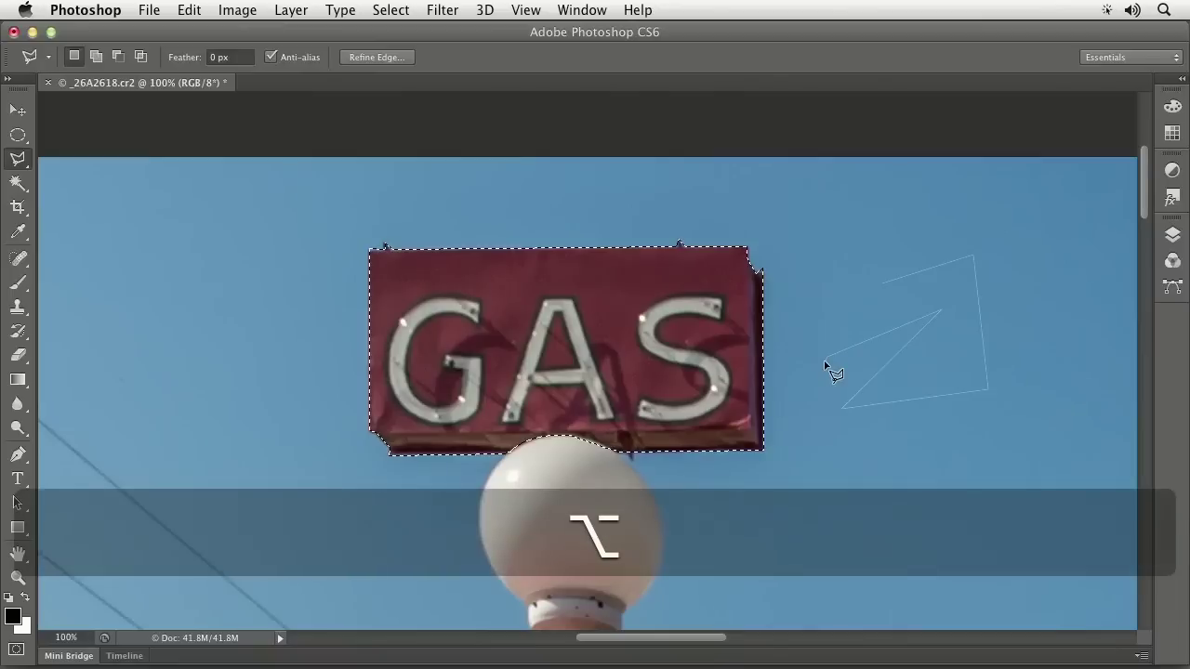
mouse_move(821, 366)
left_mouse_down()
mouse_move(840, 332)
mouse_move(820, 284)
mouse_move(869, 207)
mouse_move(858, 233)
mouse_move(941, 190)
mouse_move(1120, 223)
left_mouse_up()
left_click_drag(1009, 226, 977, 223)
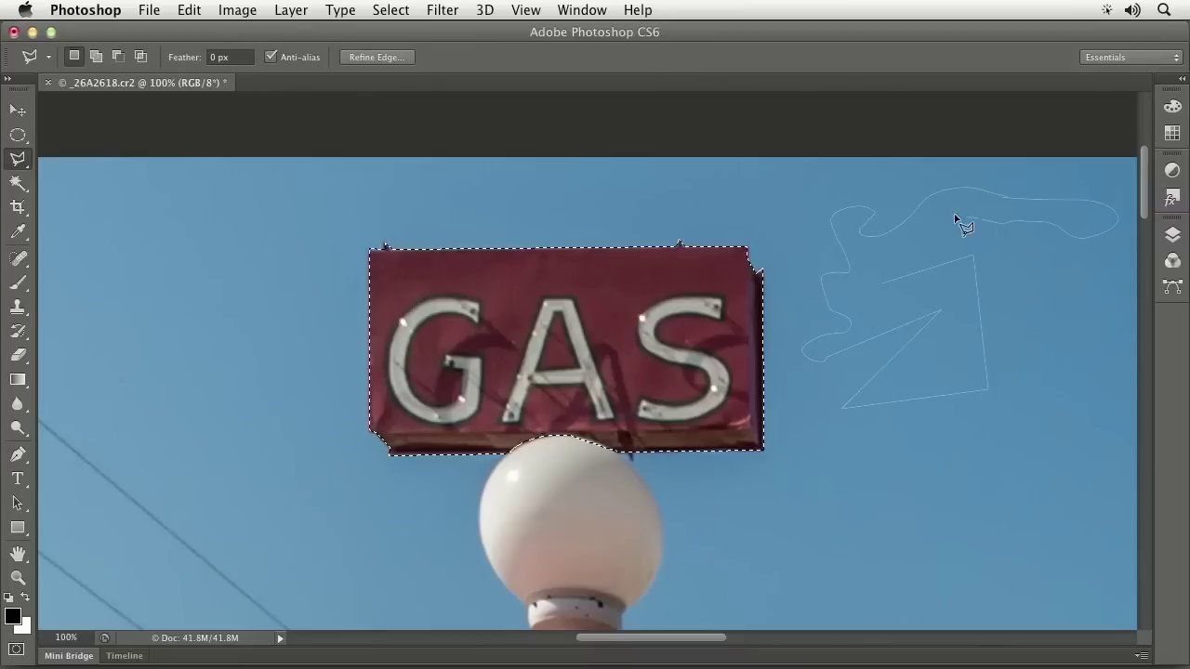
left_click(1045, 265, "alt")
left_click(932, 224, "alt")
double_click(890, 290)
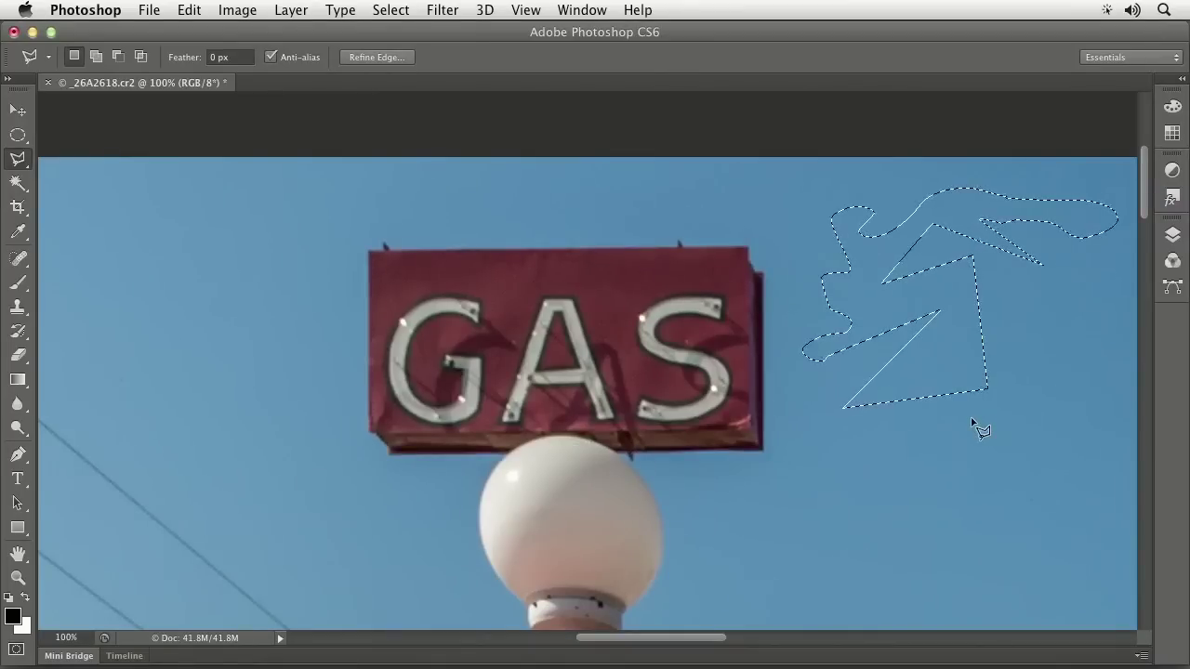
key("super+d")
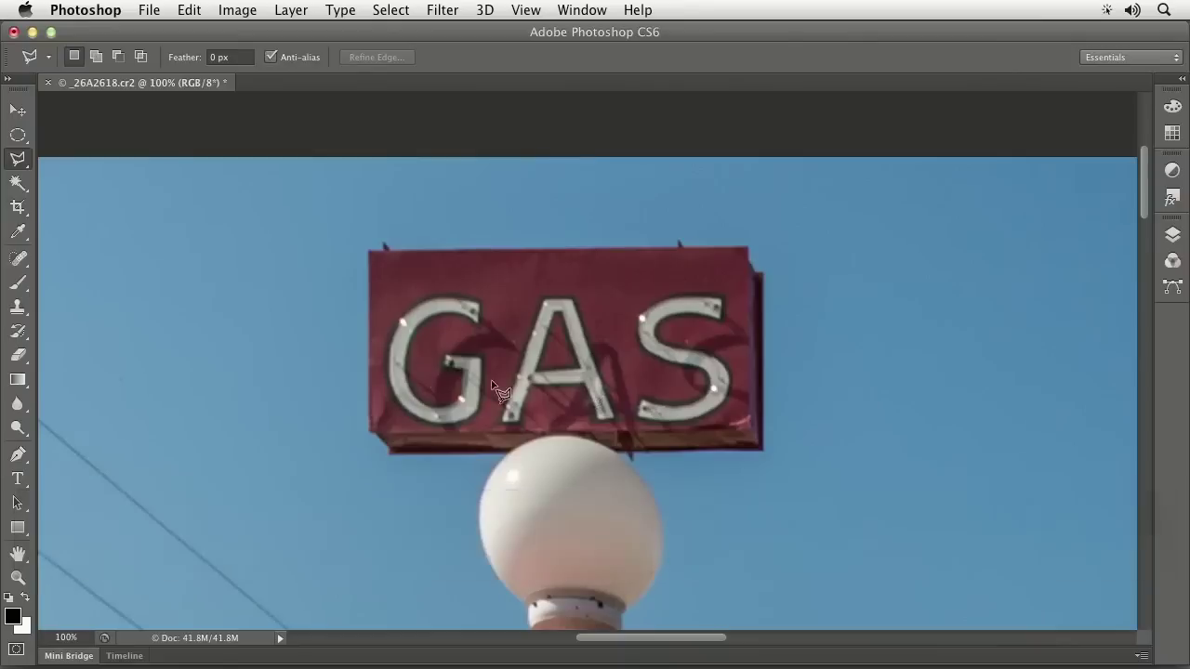
Switch to the Lasso tool and draw a winding freehand outline in the sky beside the GAS sign
left_click(19, 159)
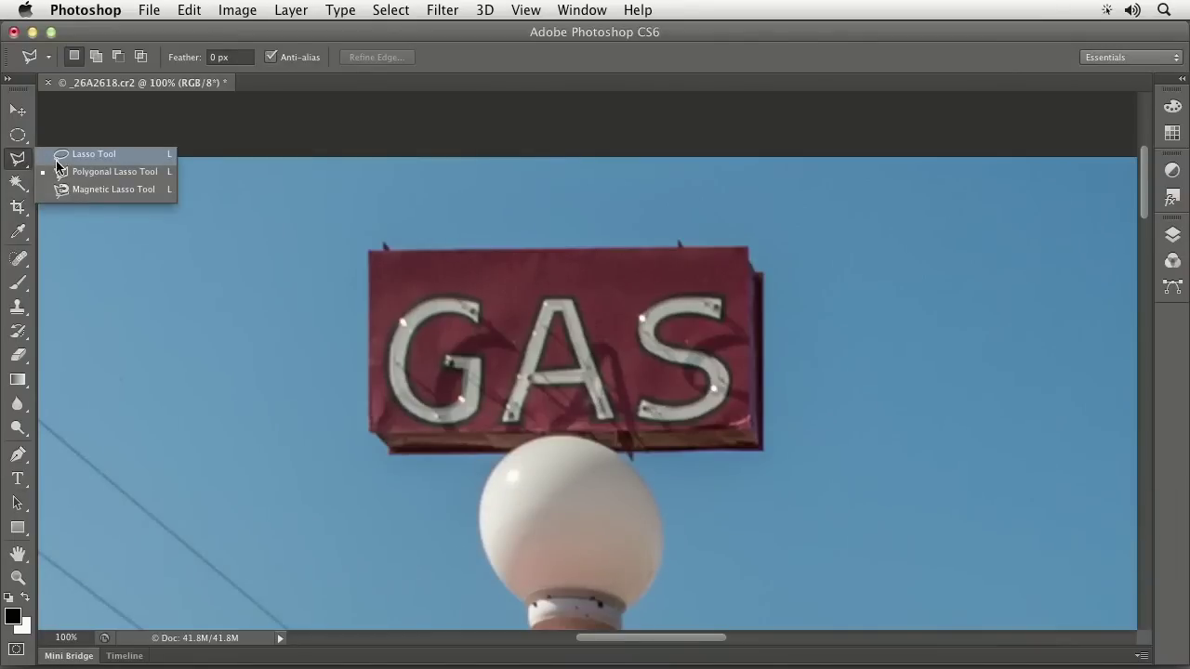
left_click(58, 158)
mouse_move(809, 275)
left_mouse_down()
mouse_move(909, 225)
mouse_move(942, 279)
mouse_move(1031, 301)
mouse_move(971, 346)
mouse_move(1047, 368)
mouse_move(1008, 400)
mouse_move(1042, 456)
mouse_move(938, 458)
mouse_move(882, 431)
mouse_move(952, 429)
mouse_move(896, 332)
mouse_move(865, 430)
mouse_move(925, 505)
mouse_move(934, 493)
mouse_move(937, 549)
left_mouse_up()
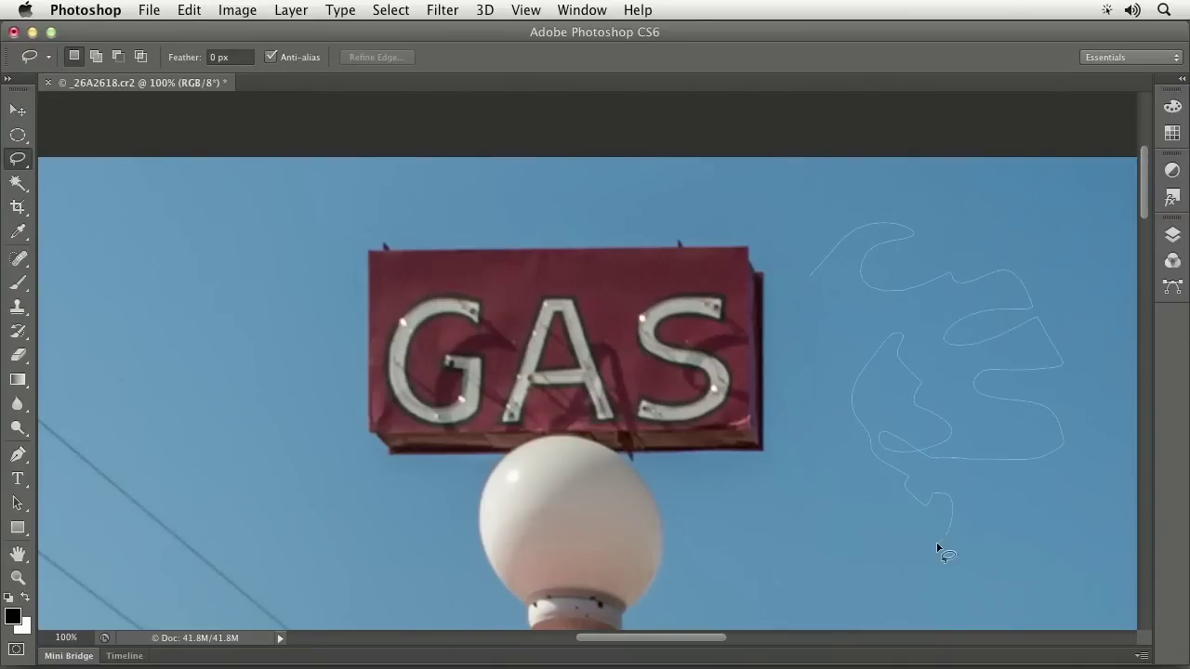
Add straight segments to the freehand Lasso outline, close it freehand at its starting point, and deselect it
key("alt")
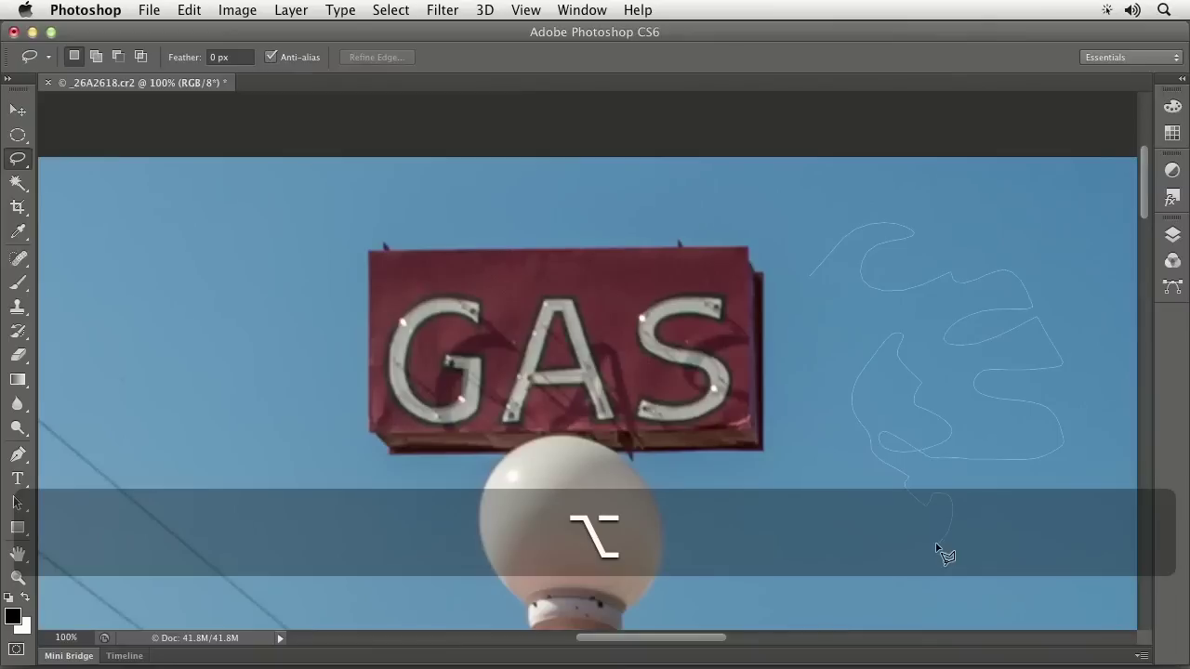
left_click(776, 564)
left_click(884, 505)
left_click(711, 514)
left_click(833, 448)
left_click(806, 315)
mouse_move(860, 310)
left_mouse_down()
mouse_move(874, 316)
mouse_move(865, 300)
mouse_move(828, 297)
mouse_move(830, 283)
mouse_move(805, 293)
left_mouse_up()
left_click_drag(809, 281, 810, 274)
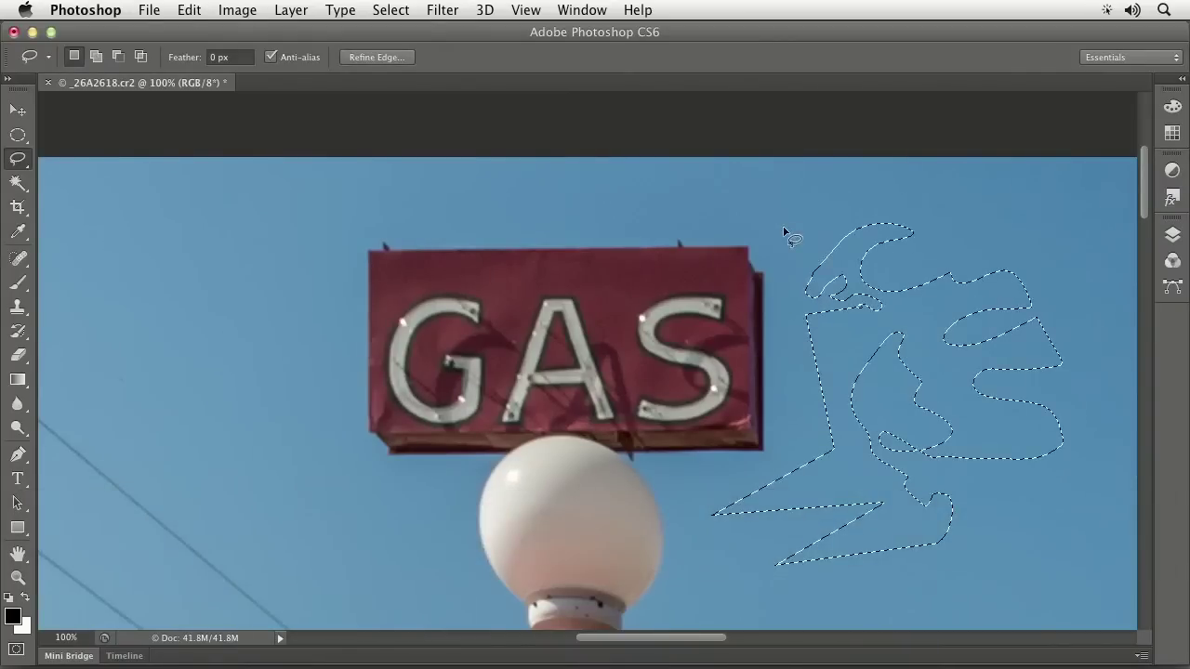
left_click(638, 411)
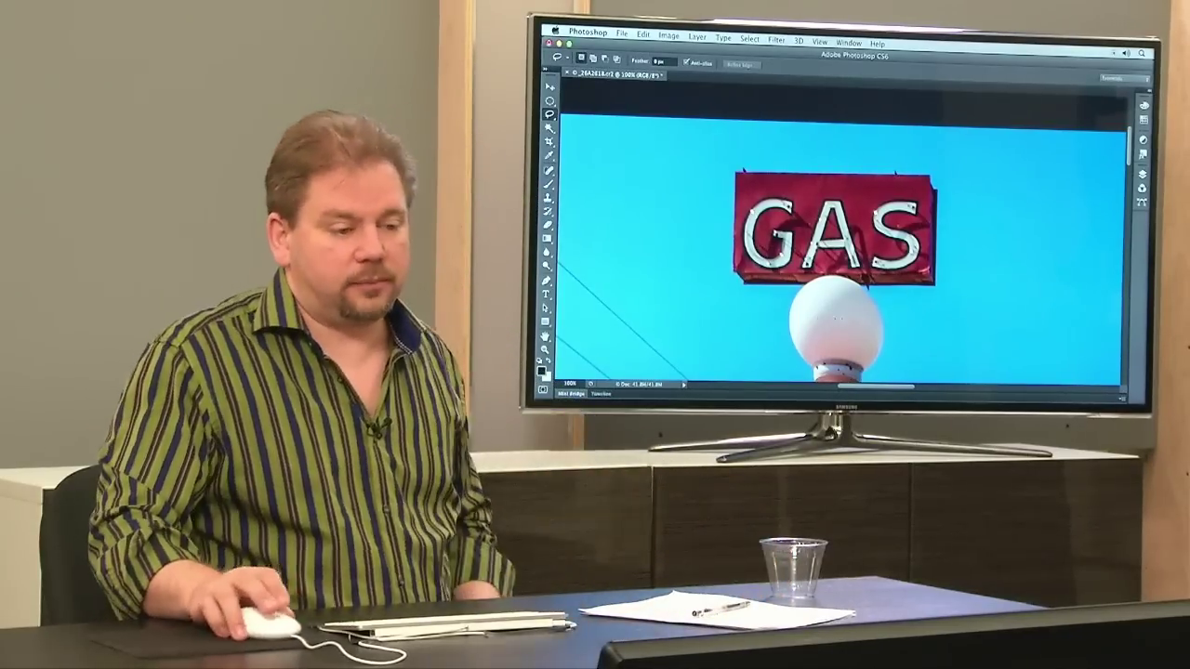
Switch to the Polygonal Lasso tool and lay zigzag straight segments across the sky and over the GAS sign
left_click(550, 114)
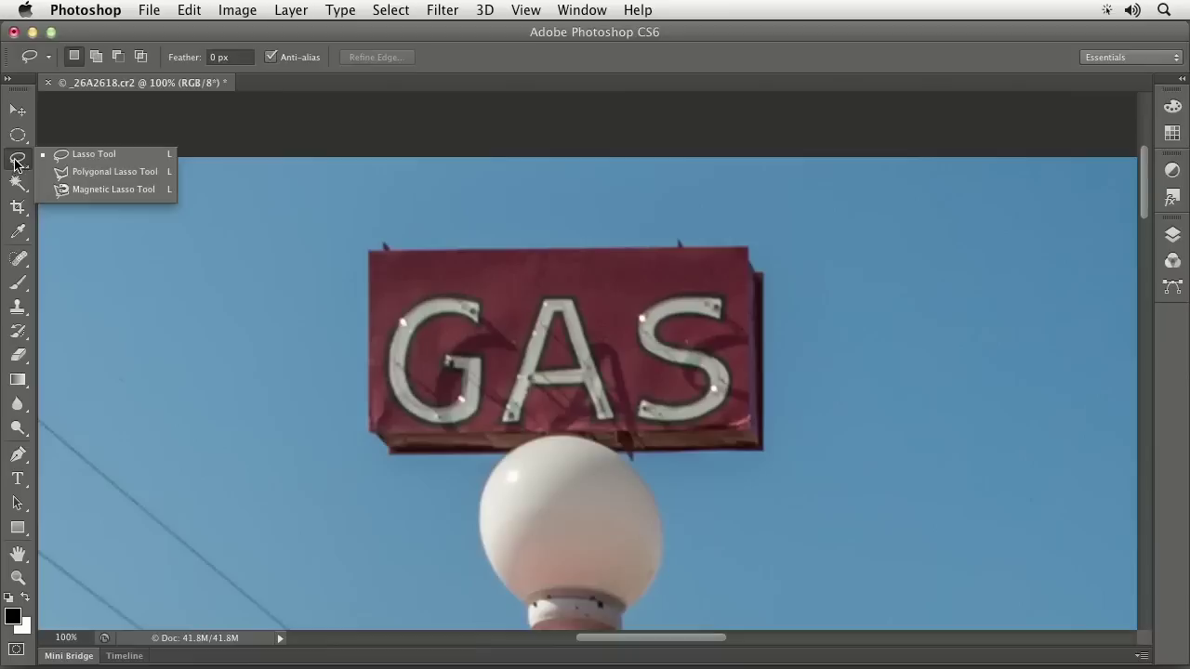
left_click(102, 171)
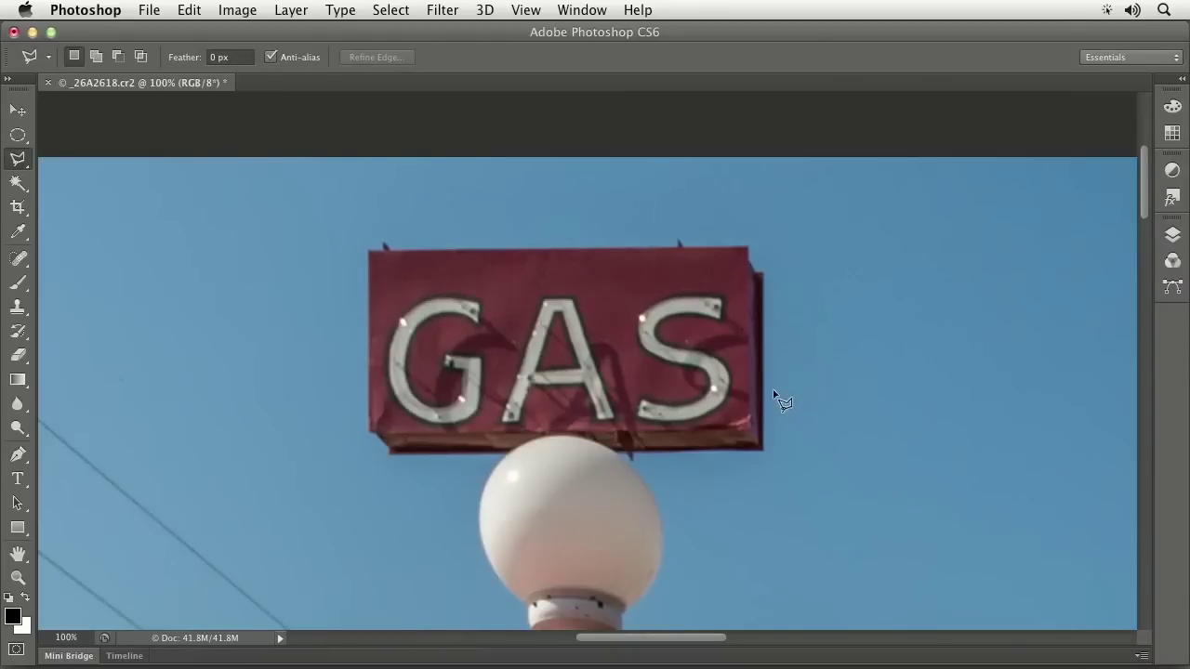
left_click(864, 478)
left_click(934, 346)
left_click(1014, 453)
left_click(1048, 331)
left_click(929, 283)
left_click(778, 376)
left_click(778, 232)
left_click(546, 256)
left_click(758, 452)
left_click(790, 483)
left_click(908, 221)
left_click(1084, 252)
left_click(1105, 439)
left_click(906, 539)
Extend the Polygonal Lasso outline past the visible area into the sky with the power lines, discard it, and fit the photo on screen
left_click(444, 444)
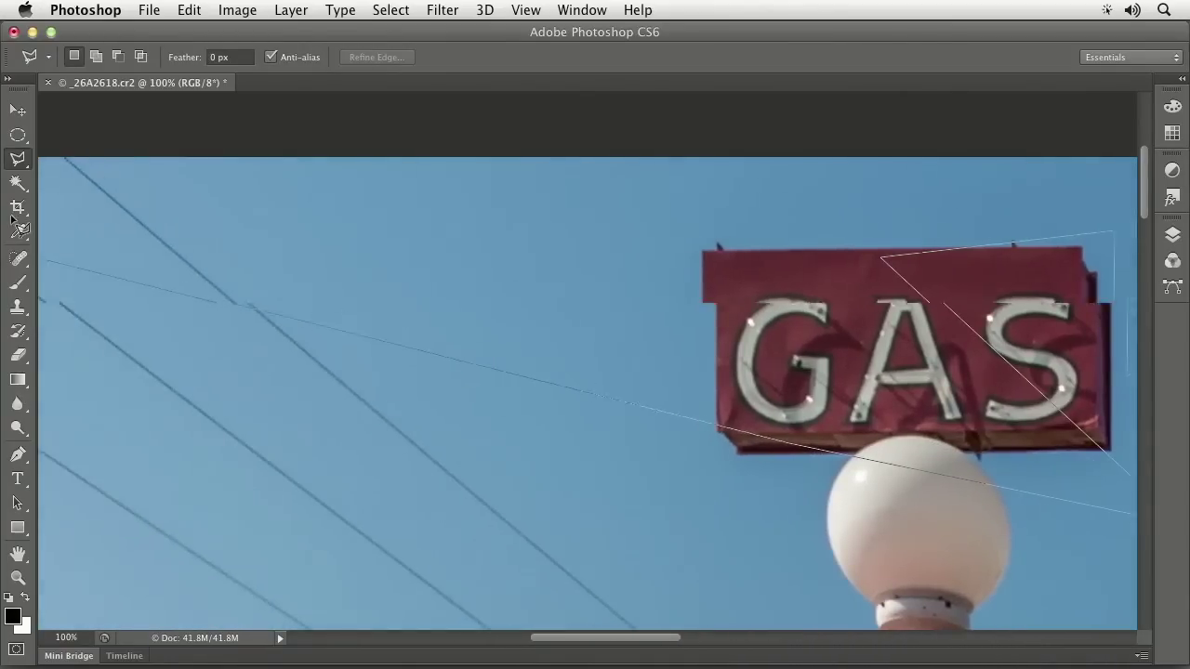
left_click(48, 253)
left_click(80, 242)
left_click(214, 423)
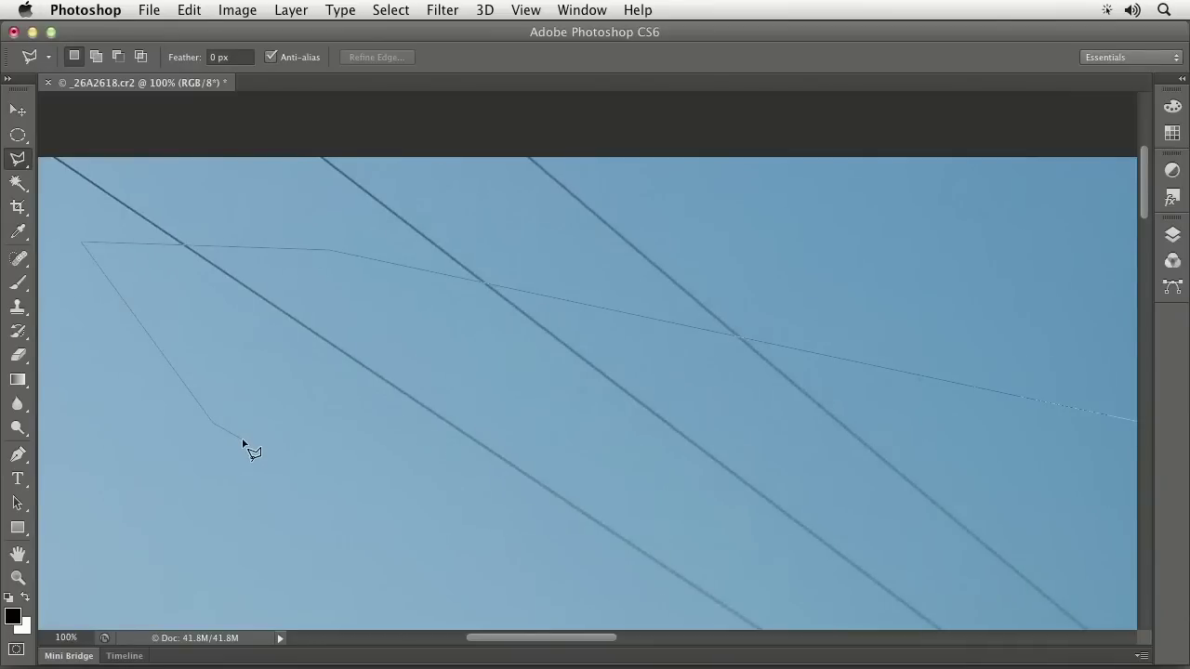
key("Escape")
key("super+0")
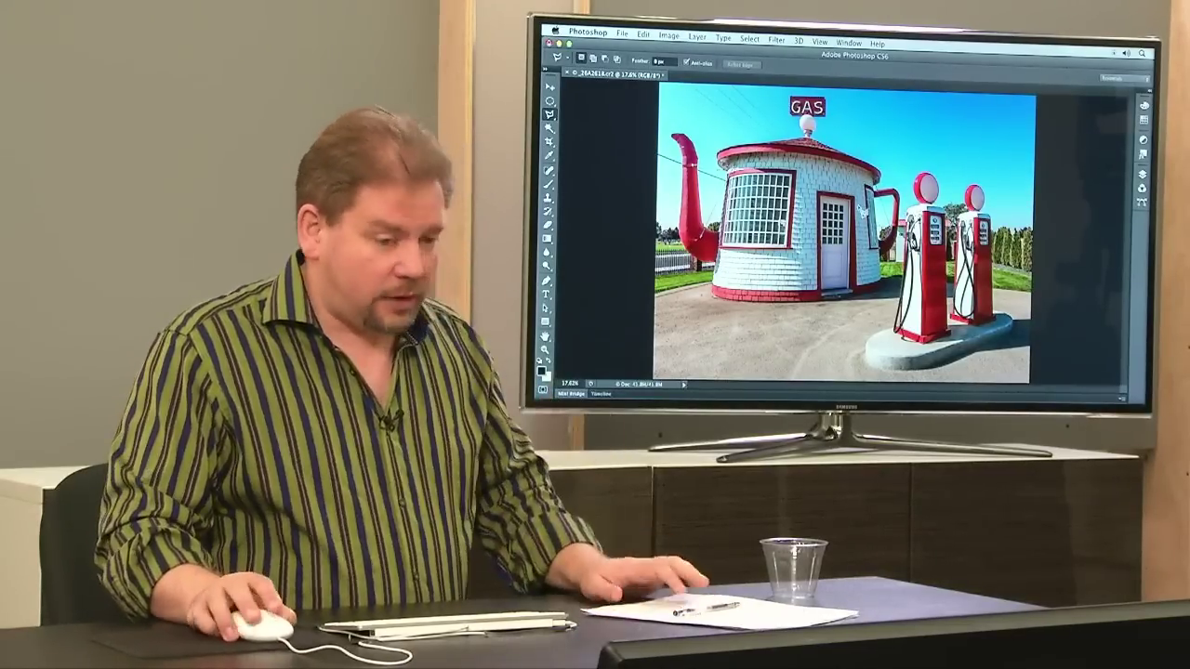
Switch to the Magnetic Lasso tool with both gas pumps' round tops in view at 66.67% zoom
key("super+space")
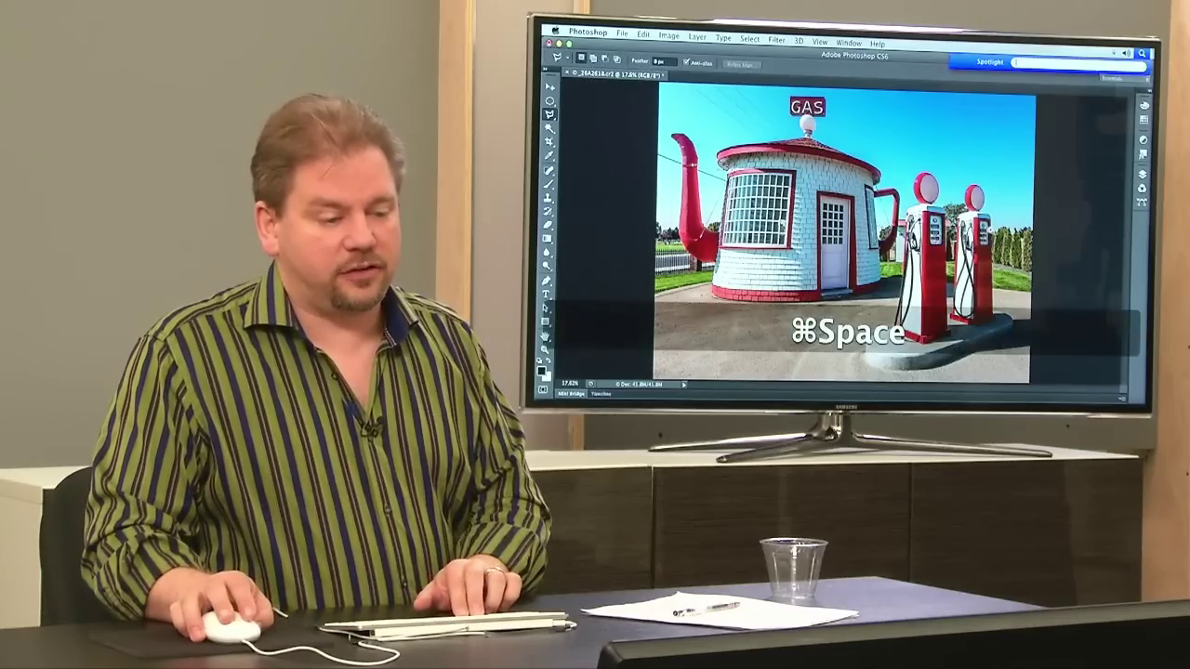
left_click(971, 223, "super")
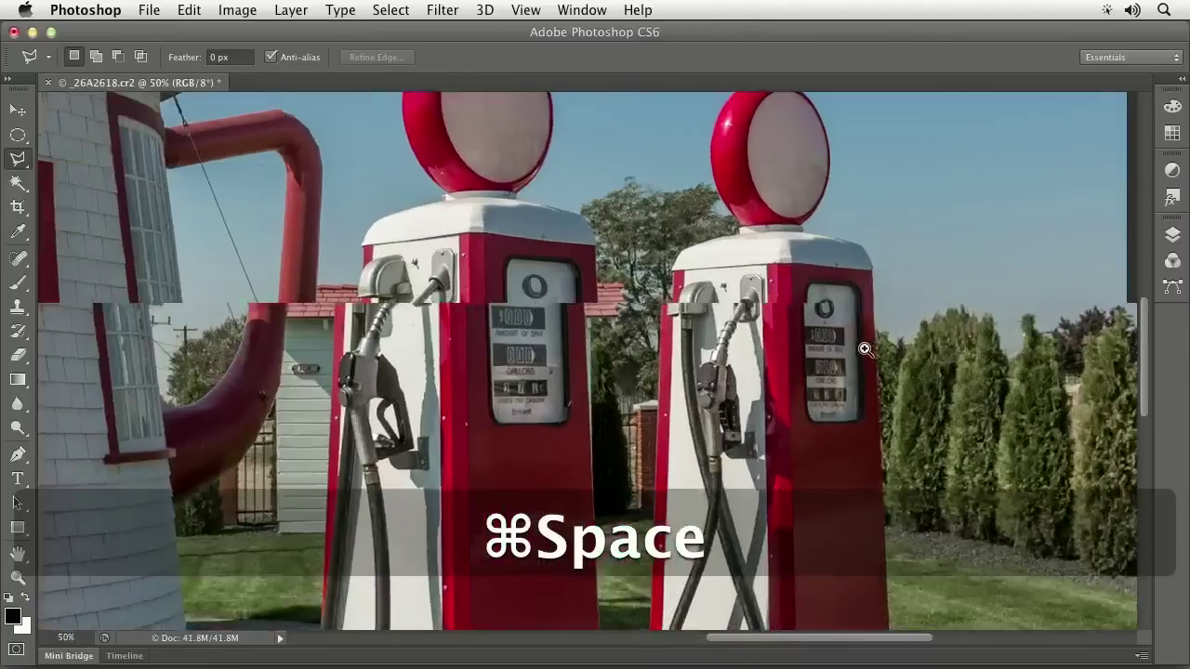
left_click(864, 349, "super")
left_click_drag(579, 360, 500, 429)
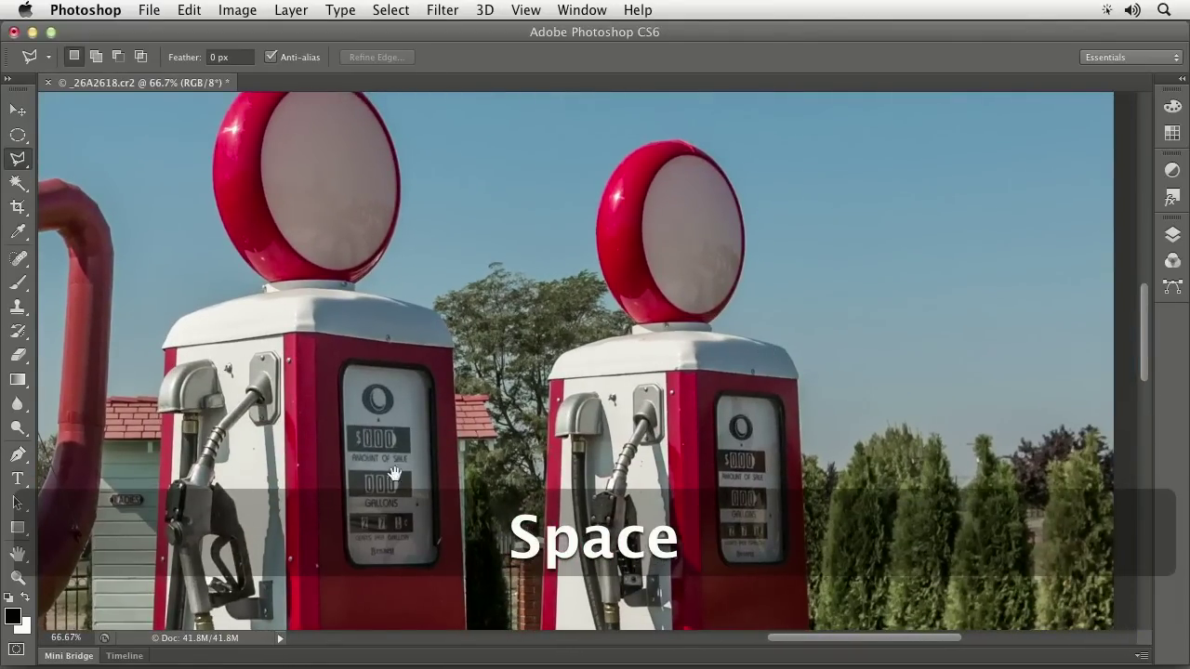
mouse_move(820, 263)
left_mouse_down()
mouse_move(762, 345)
mouse_move(778, 388)
left_mouse_up()
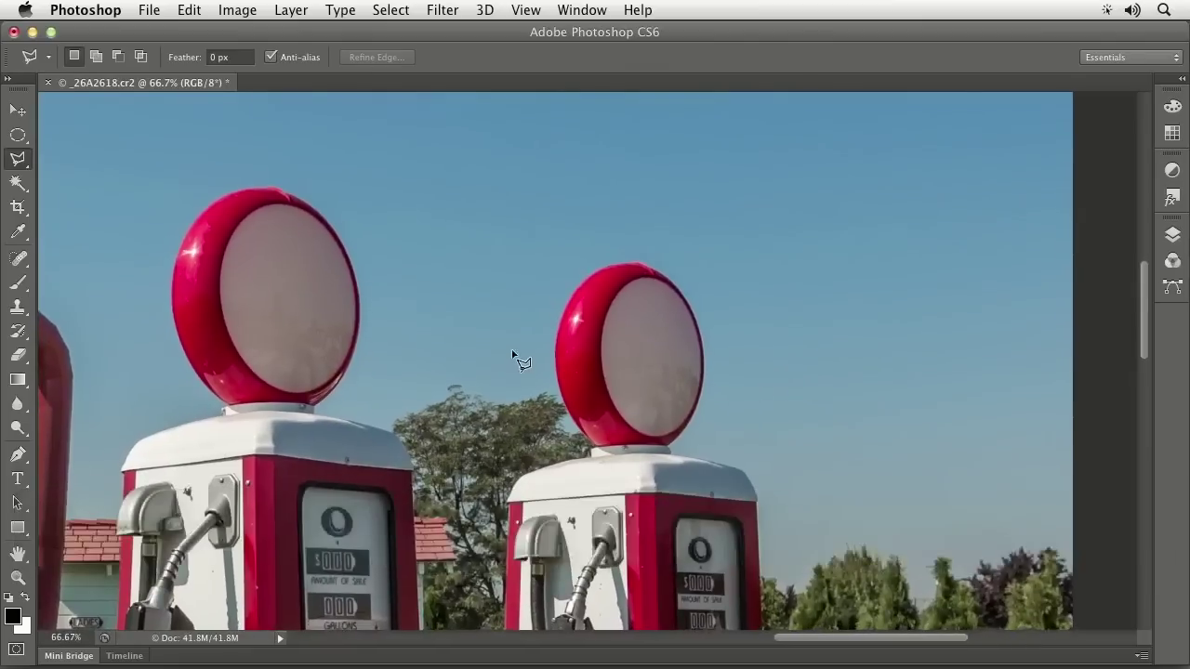
left_click(17, 159)
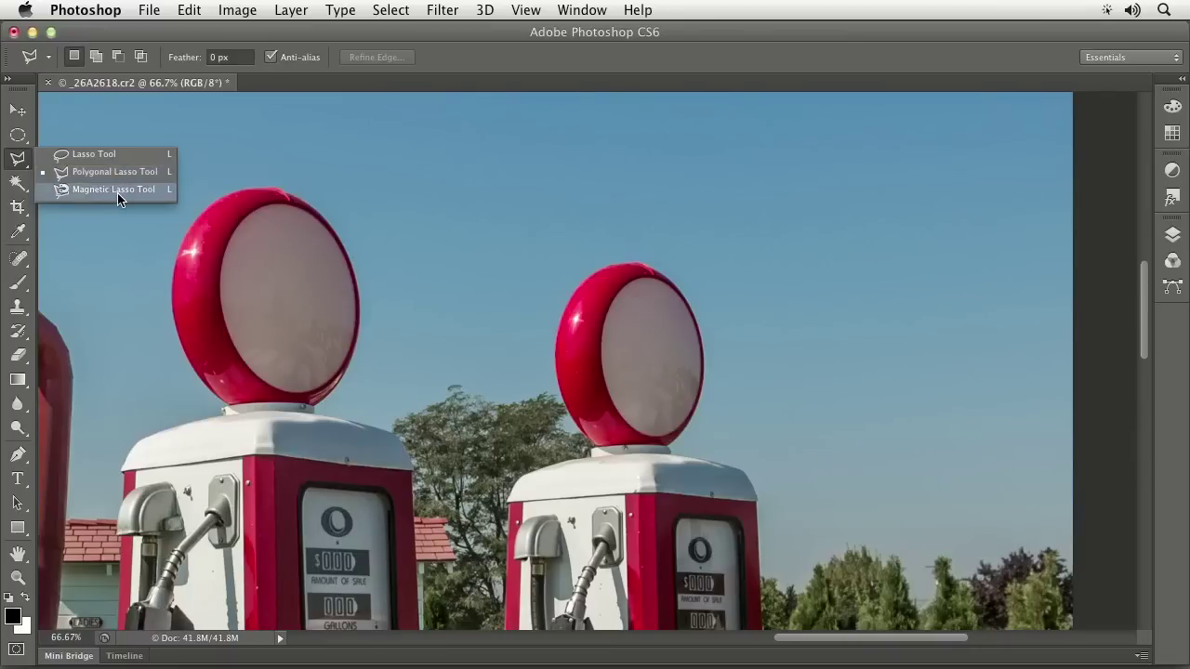
left_click(118, 189)
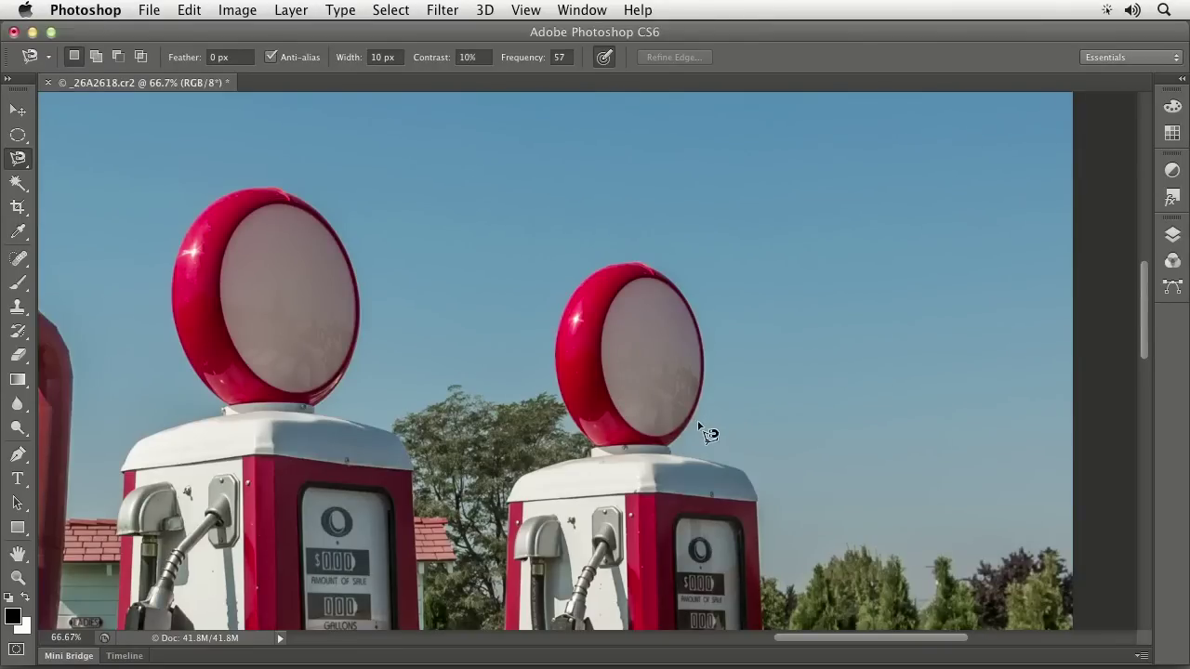
Try a Magnetic Lasso outline at 100% zoom up the right-hand pump's outer edge and part of its red globe, and discard it
left_click(656, 359, "super")
left_click_drag(656, 329, 736, 190)
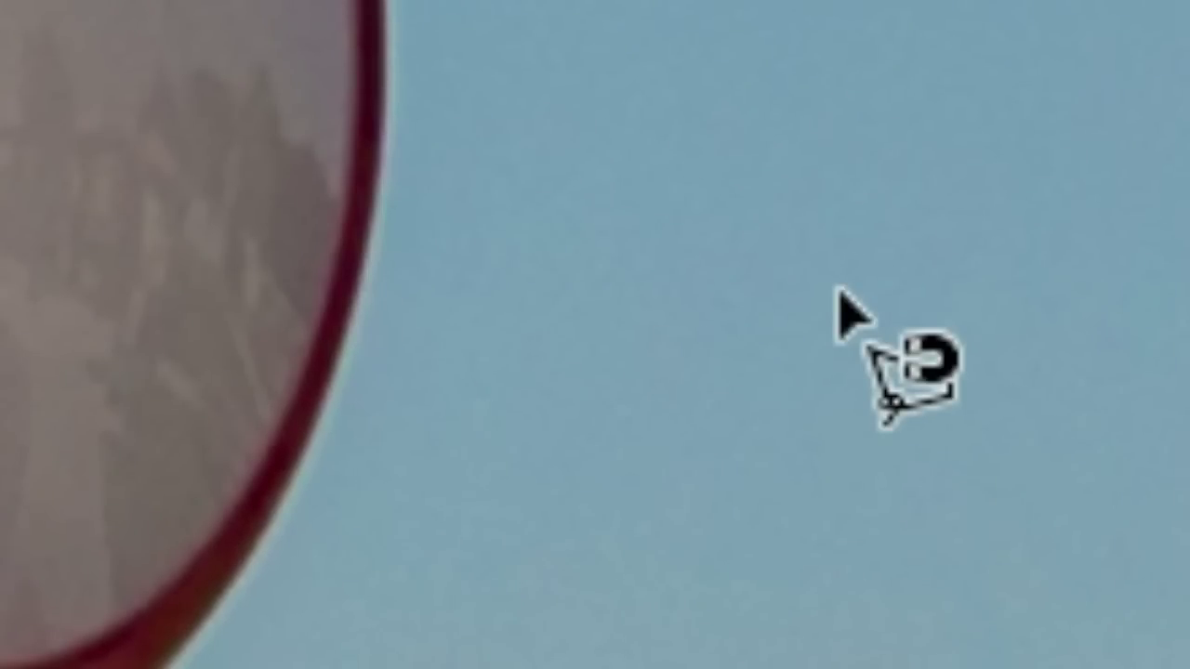
key("ctrl")
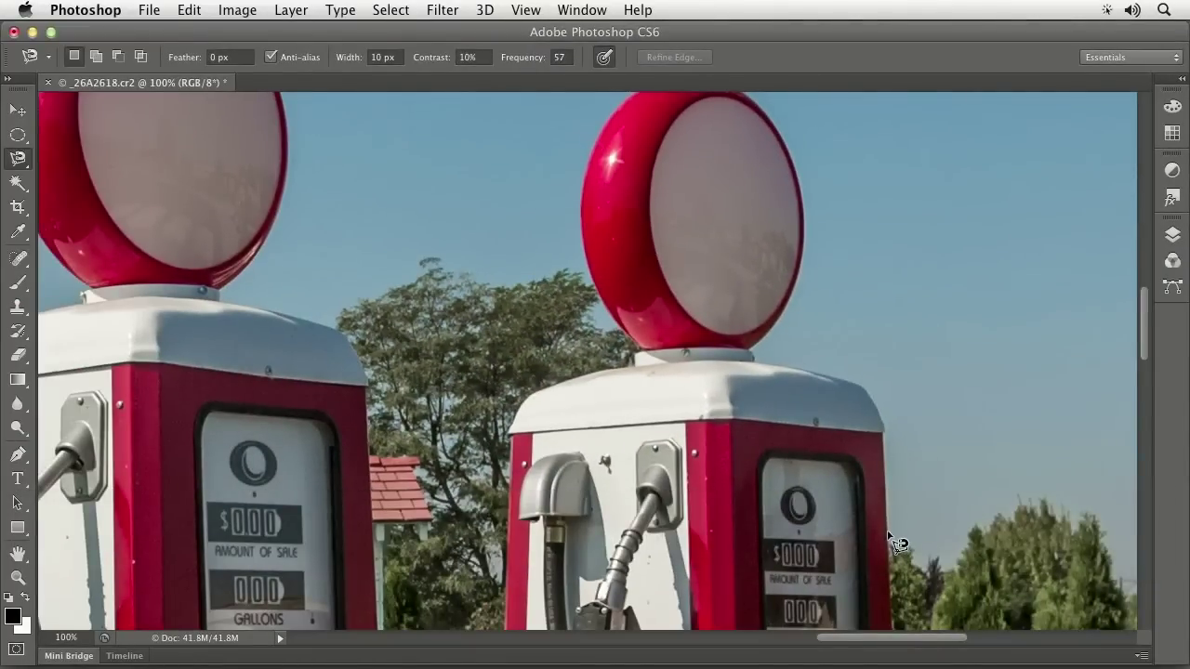
left_click(887, 532)
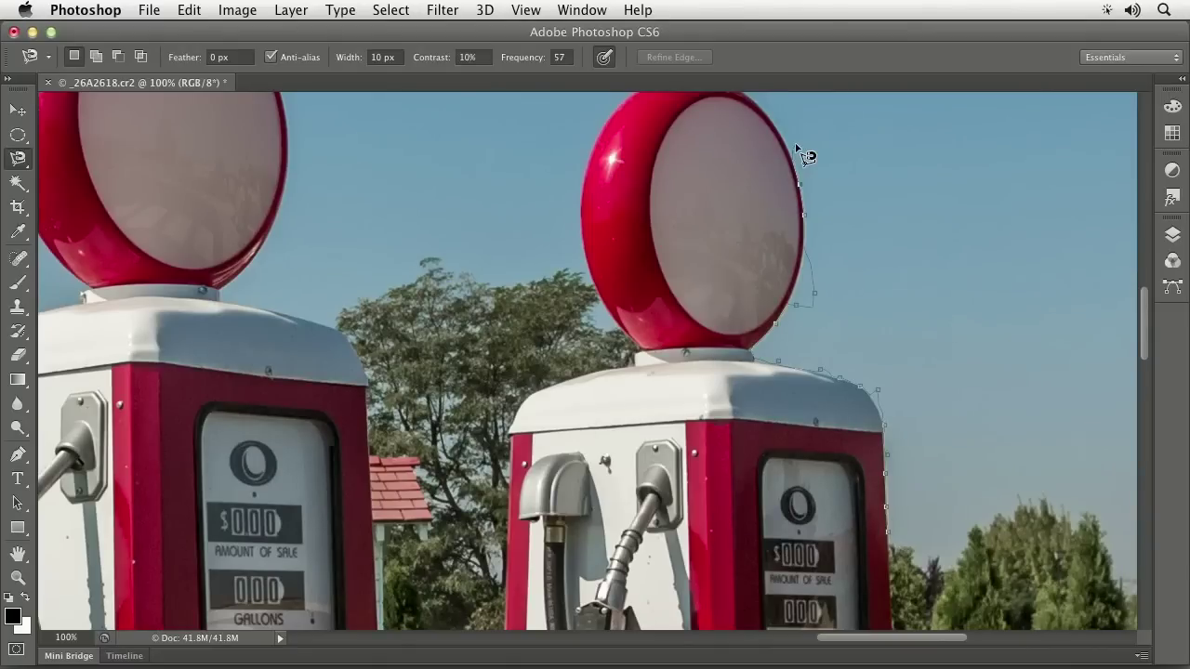
key("Escape")
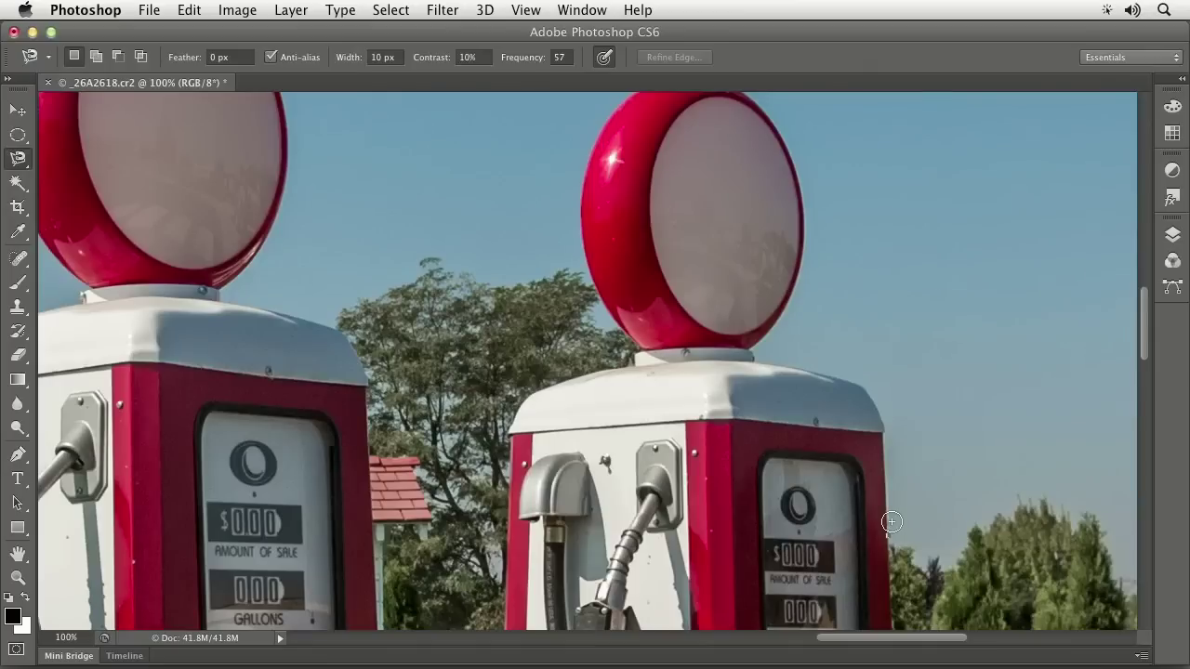
Trace the right-hand pump's outer edge and around its red globe with the Magnetic Lasso's circular width cursor, and discard the outline
mouse_move(891, 521)
left_mouse_down()
mouse_move(888, 421)
mouse_move(867, 380)
mouse_move(753, 351)
mouse_move(799, 302)
mouse_move(787, 300)
mouse_move(806, 193)
mouse_move(778, 118)
mouse_move(735, 87)
mouse_move(718, 108)
mouse_move(729, 115)
mouse_move(643, 113)
mouse_move(576, 217)
left_mouse_up()
left_click_drag(576, 257, 582, 307)
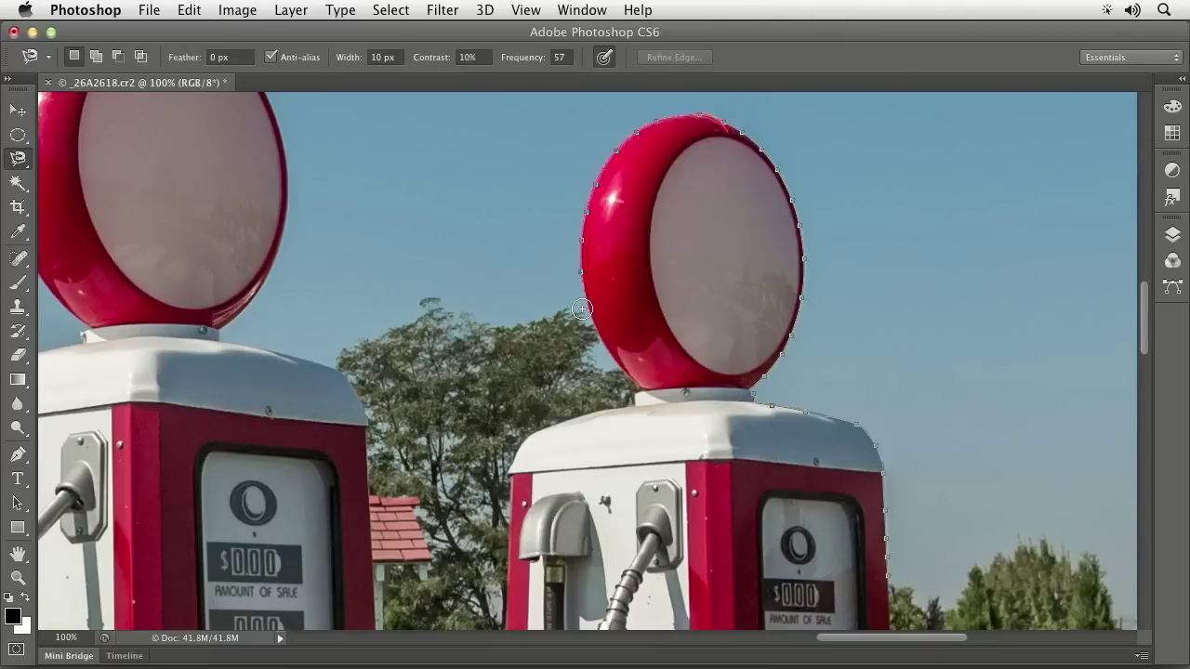
key("Escape")
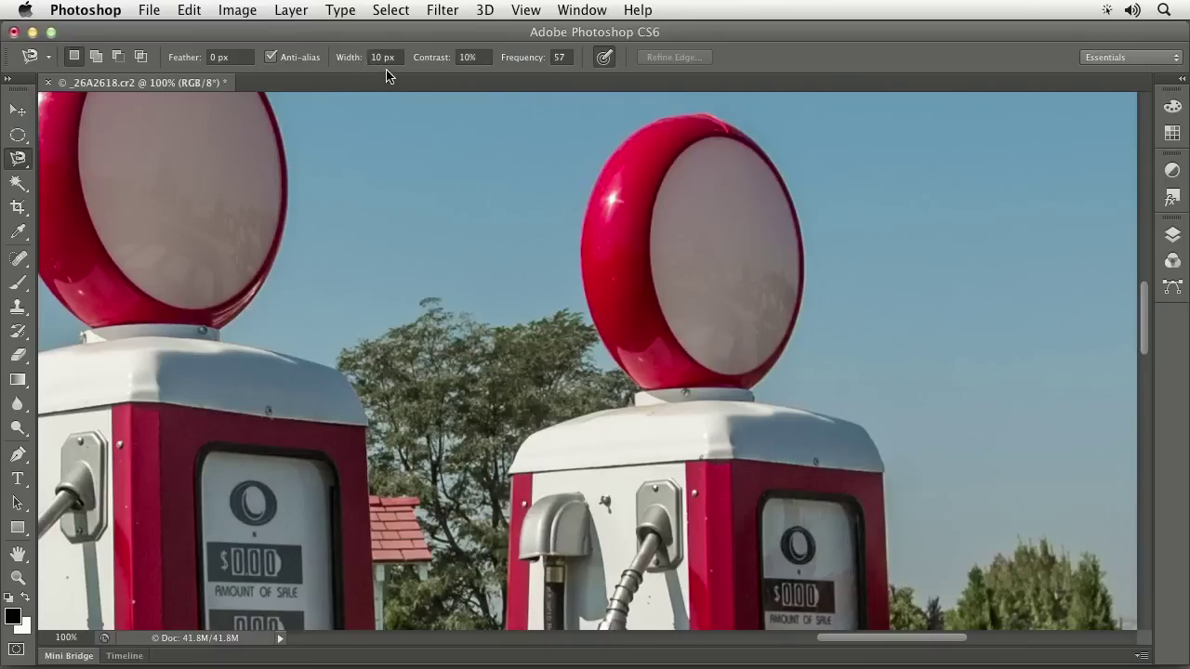
Set the Magnetic Lasso width to 39 px and trace the right-hand pump's outer edge up to the globe's base
left_click_drag(344, 61, 370, 63)
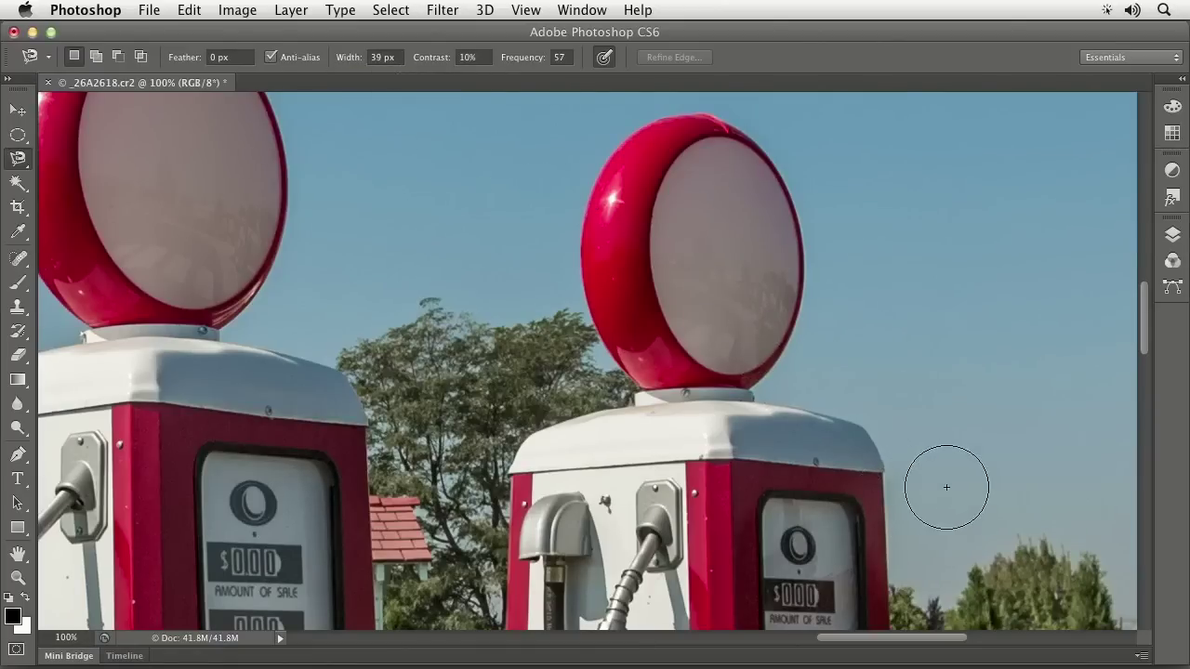
left_click(887, 575)
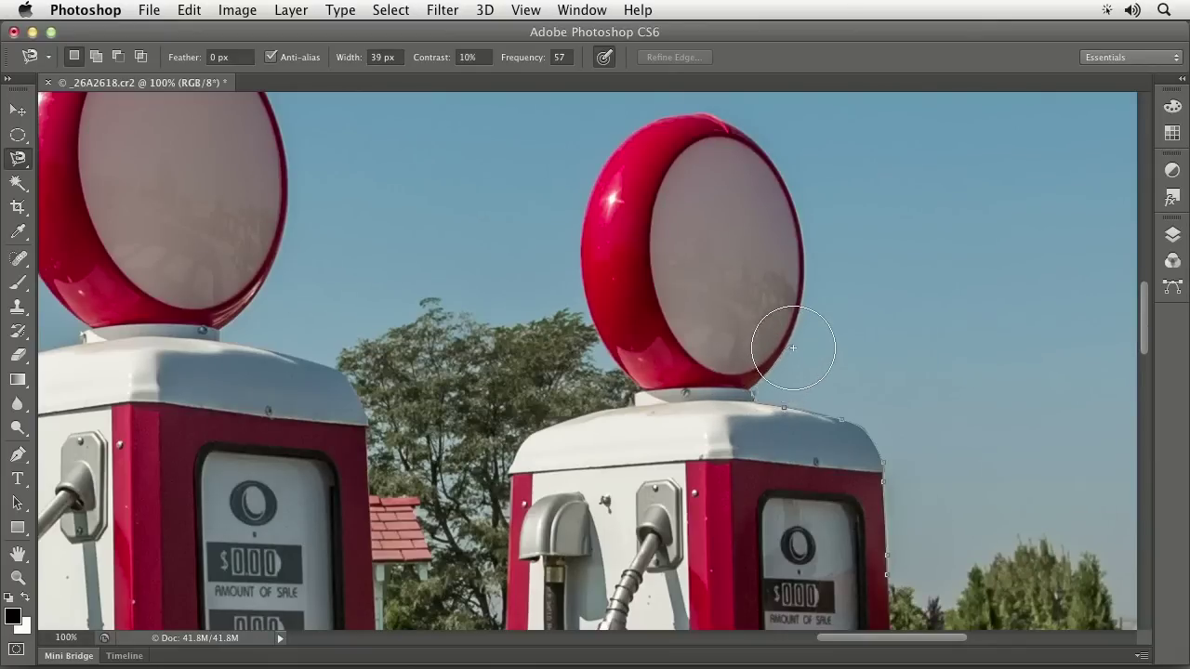
Vary the Magnetic Lasso width mid-outline to 22, 33 and 21 px, and continue tracing around the red globe
key("bracketleft")
key("bracketleft")
key("bracketleft")
key("bracketleft")
key("bracketleft")
key("bracketleft")
key("bracketleft")
key("bracketleft")
key("bracketleft")
key("bracketleft")
key("bracketleft")
key("bracketleft")
key("bracketleft")
key("bracketleft")
key("bracketleft")
key("bracketleft")
key("bracketleft")
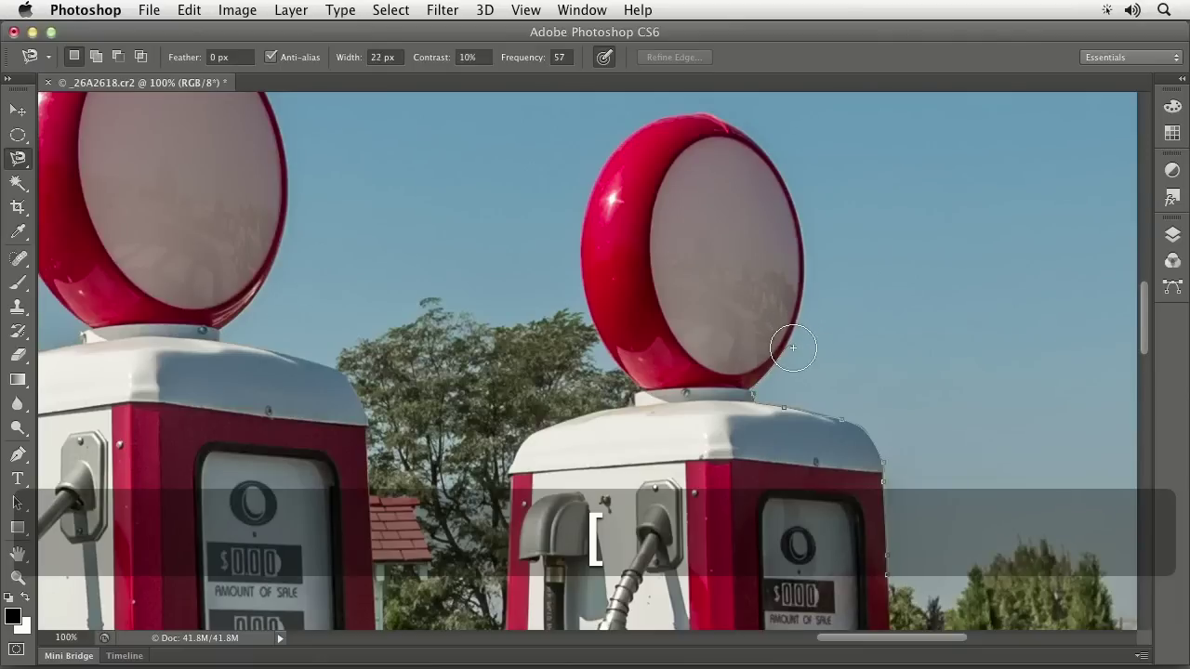
key("bracketright")
key("bracketright")
key("bracketright")
key("bracketright")
key("bracketright")
key("bracketright")
key("bracketright")
key("bracketright")
key("bracketright")
key("bracketright")
key("bracketright")
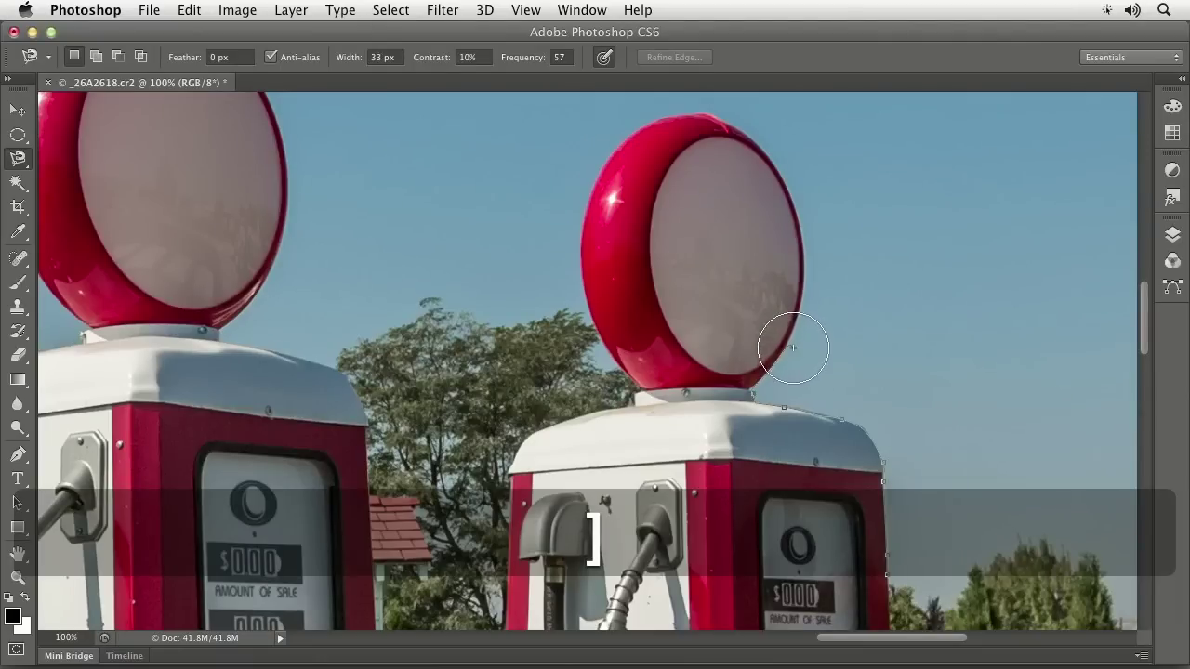
key("bracketleft")
key("bracketleft")
key("bracketleft")
key("bracketleft")
key("bracketleft")
key("bracketleft")
key("bracketleft")
key("bracketleft")
key("bracketleft")
key("bracketleft")
key("bracketleft")
key("bracketleft")
mouse_move(803, 241)
left_mouse_down()
mouse_move(784, 167)
mouse_move(738, 117)
mouse_move(700, 106)
mouse_move(661, 115)
mouse_move(592, 161)
mouse_move(580, 265)
left_mouse_up()
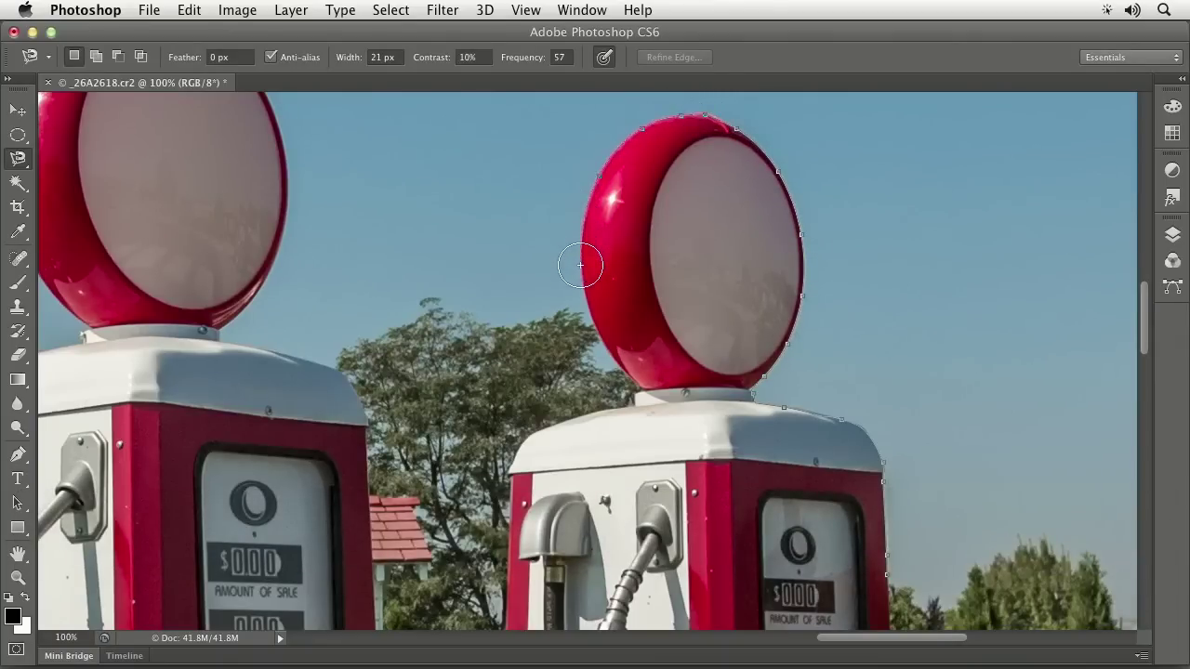
Reduce the Magnetic Lasso width to 15 px and discard the outline around the globe
key("bracketleft")
key("bracketleft")
key("bracketleft")
key("bracketleft")
key("bracketleft")
key("bracketleft")
key("Escape")
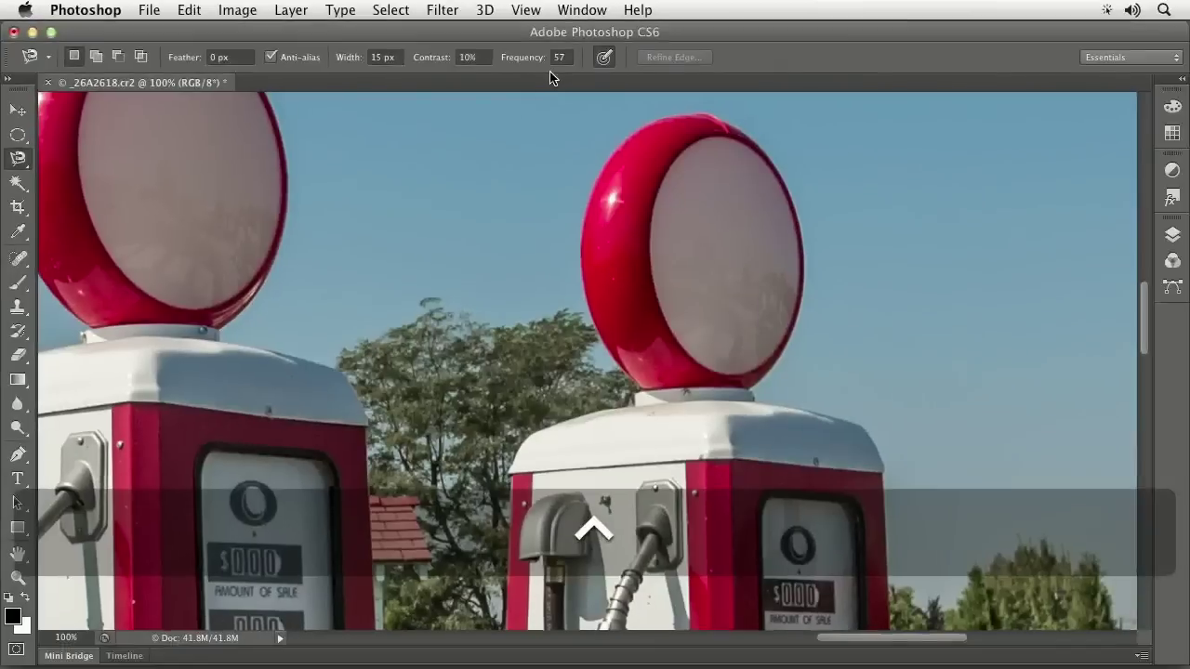
Try another Magnetic Lasso outline from the right-hand pump's outer edge over the top of its globe, and discard it
left_click(887, 572)
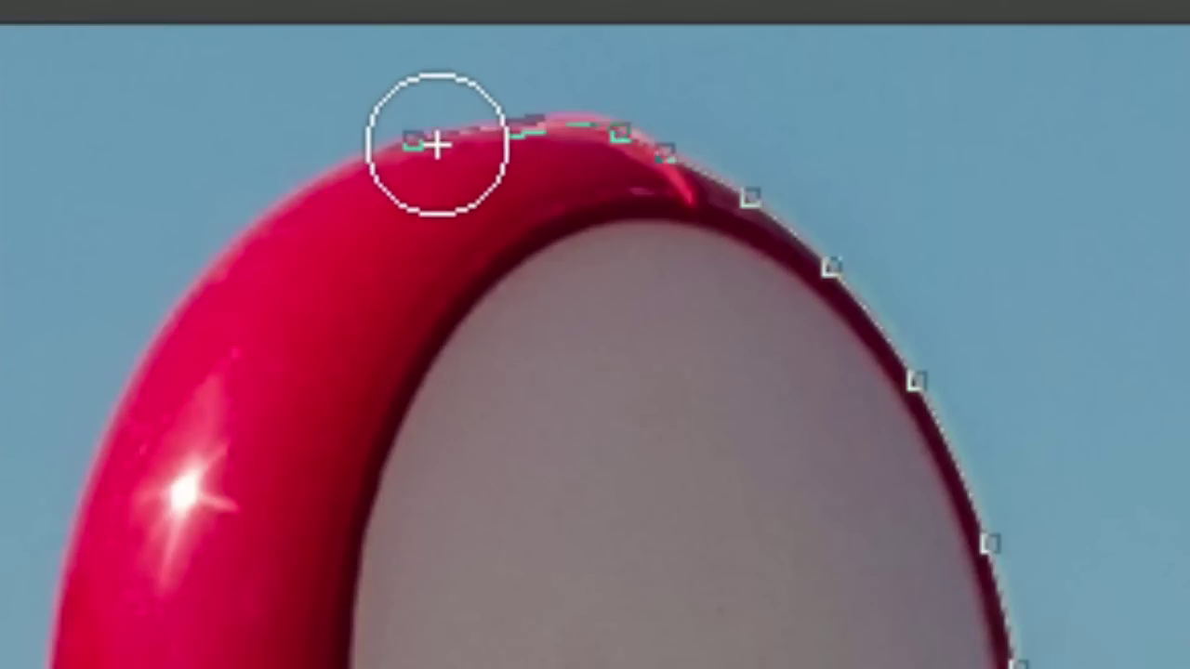
key("Escape")
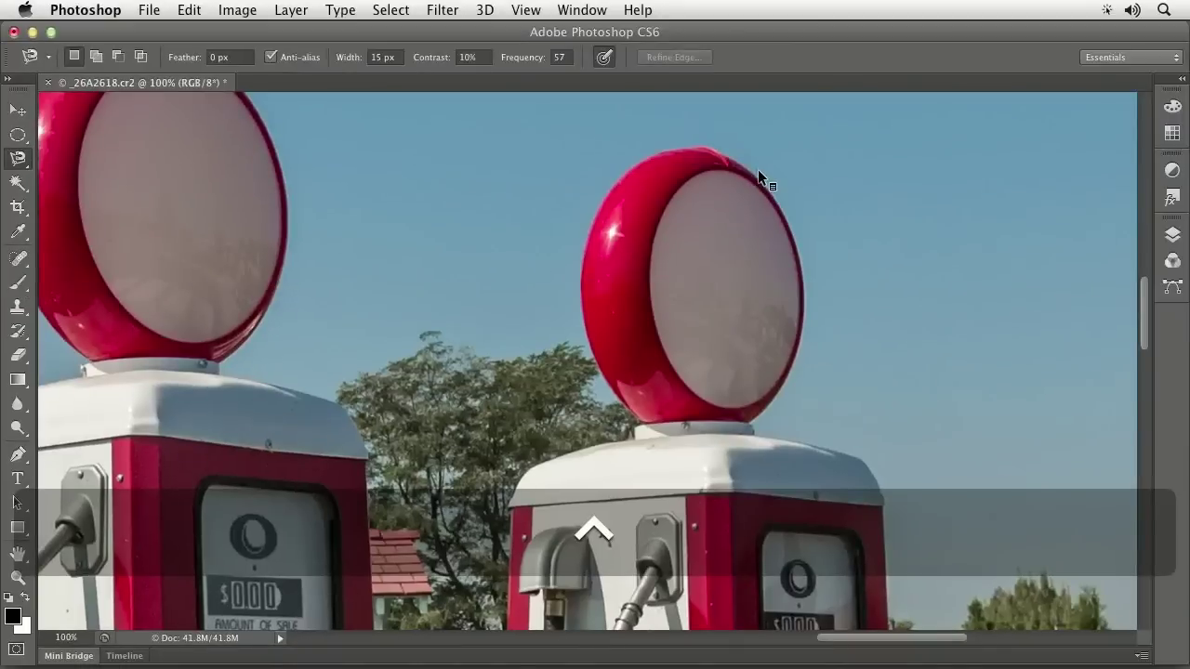
Set the Magnetic Lasso frequency to 87, select the top of the right-hand pump's globe, and clear the selection
left_click_drag(516, 63, 539, 66)
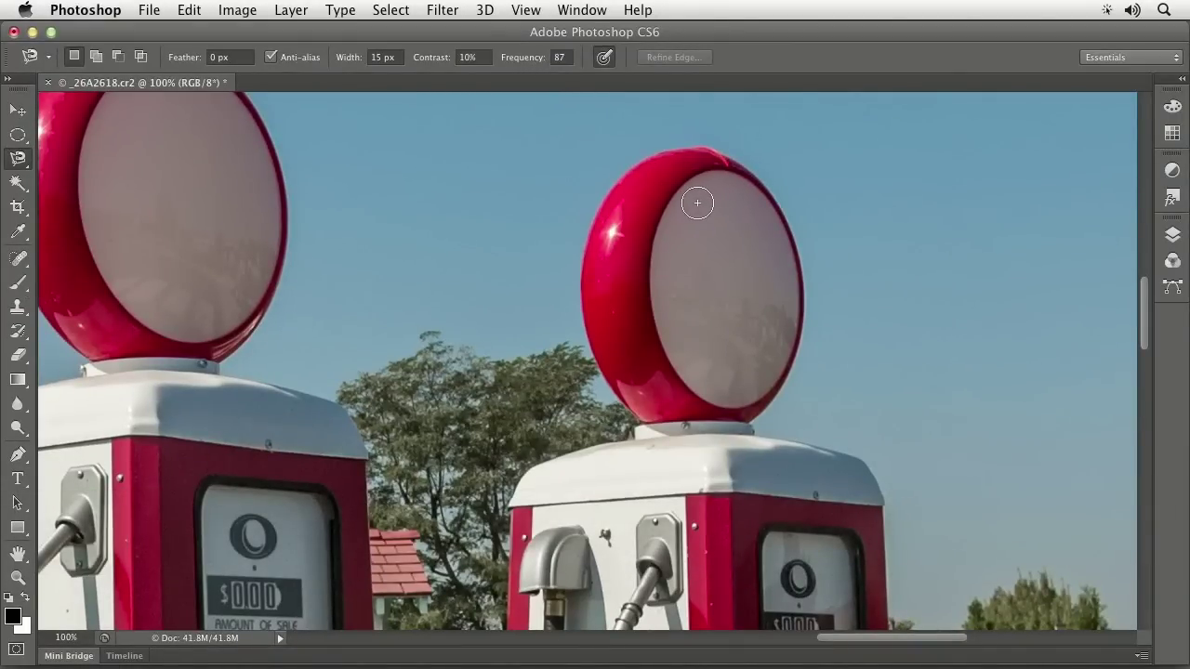
left_click(783, 212)
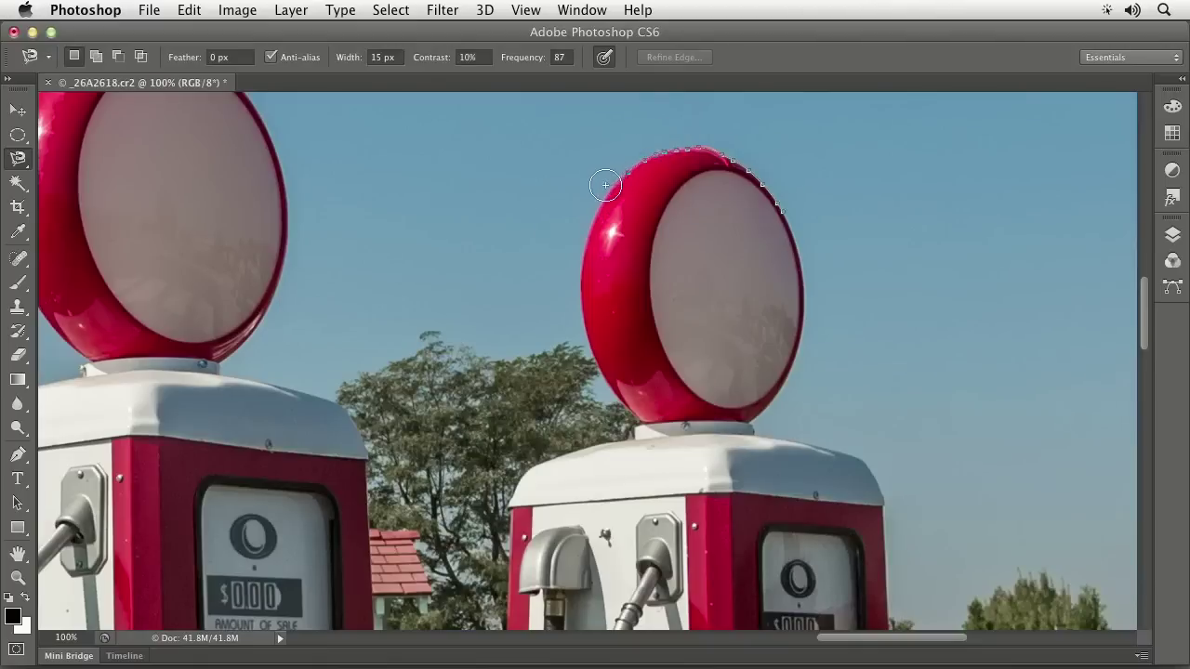
left_click(780, 214)
key("super+space")
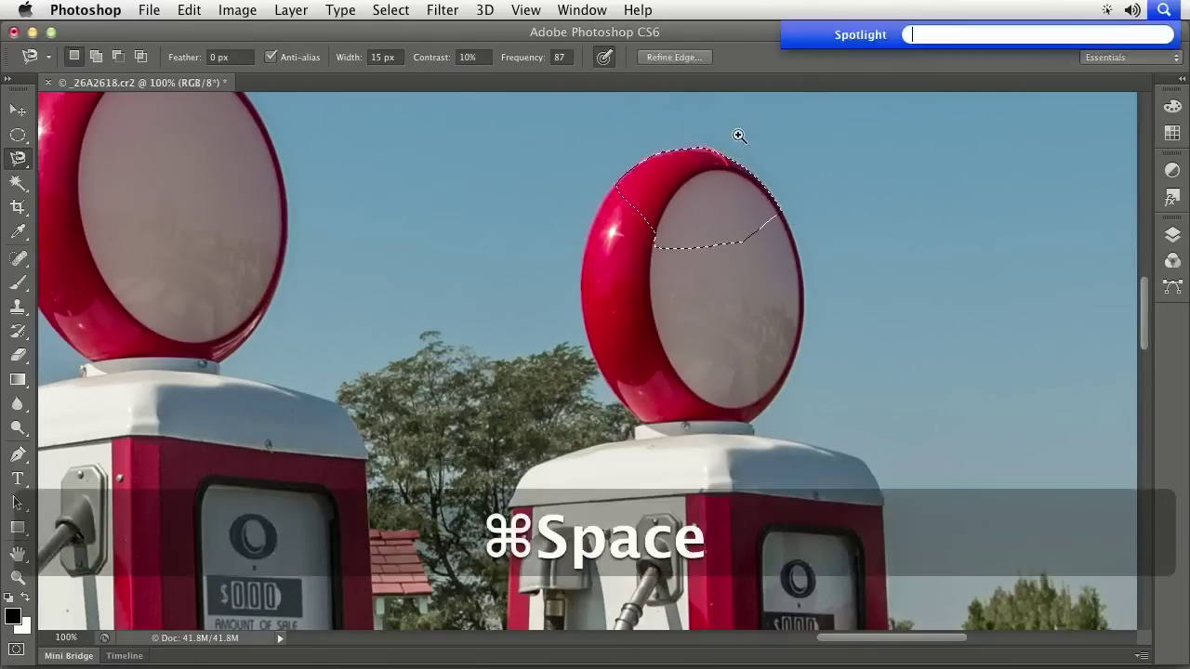
left_click(737, 135, "super")
left_click(738, 135, "super")
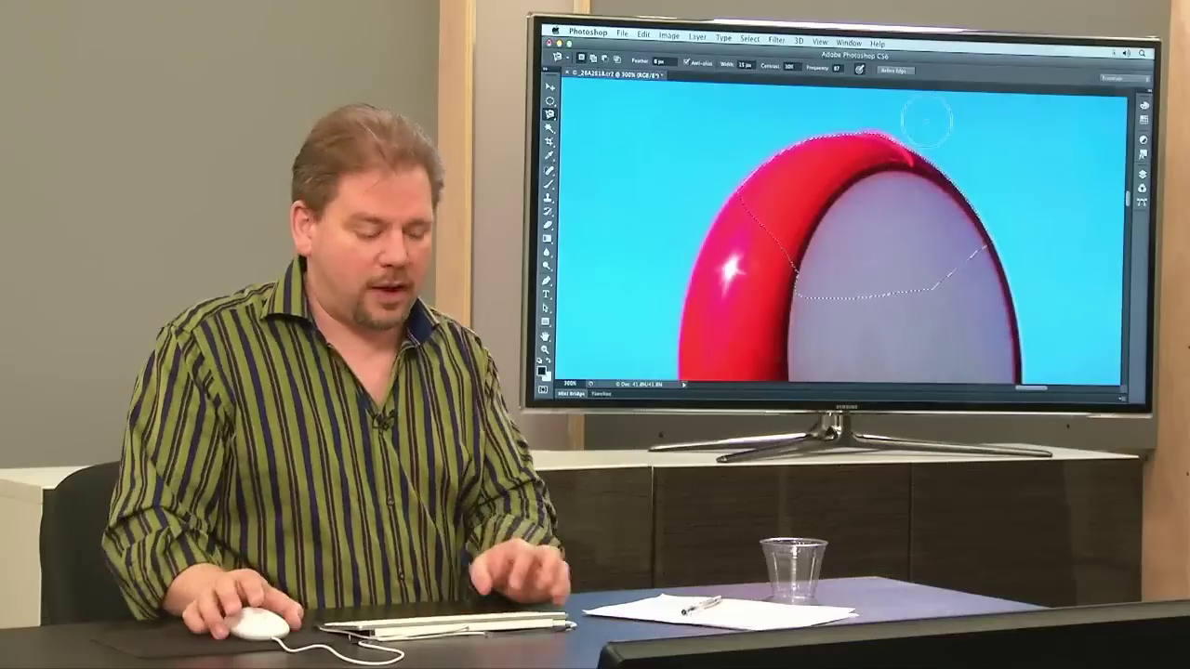
key("super+d")
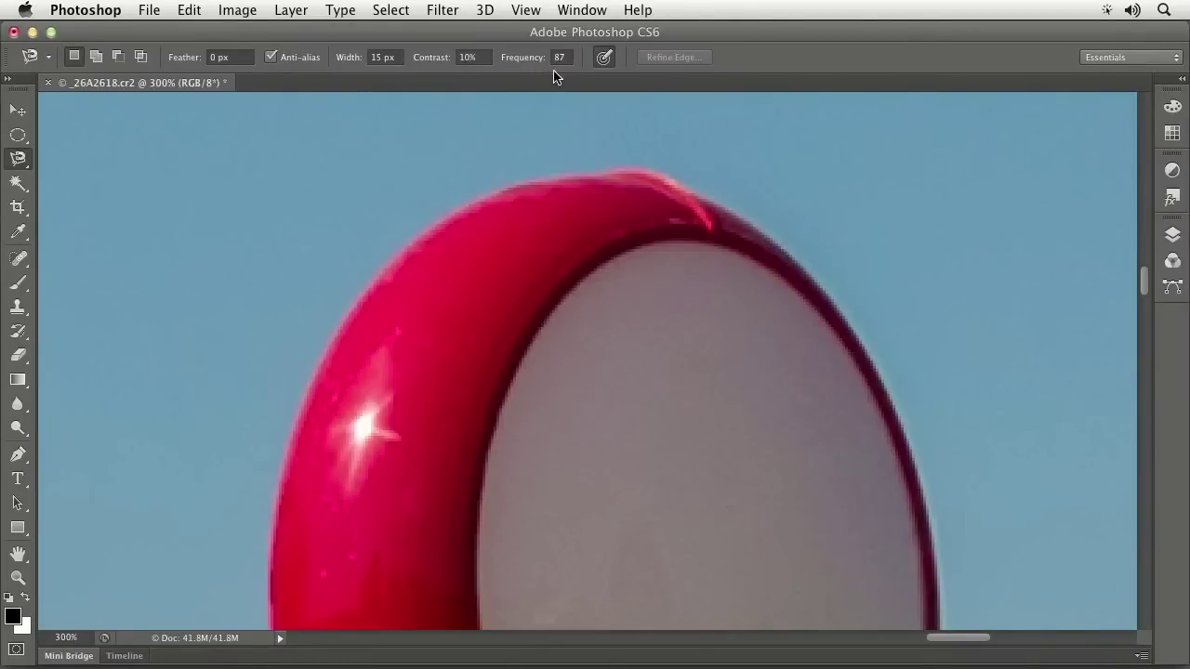
Set the Magnetic Lasso frequency to 60, try a contrast of 27%, and return the contrast to 10%
left_click_drag(525, 53, 496, 55)
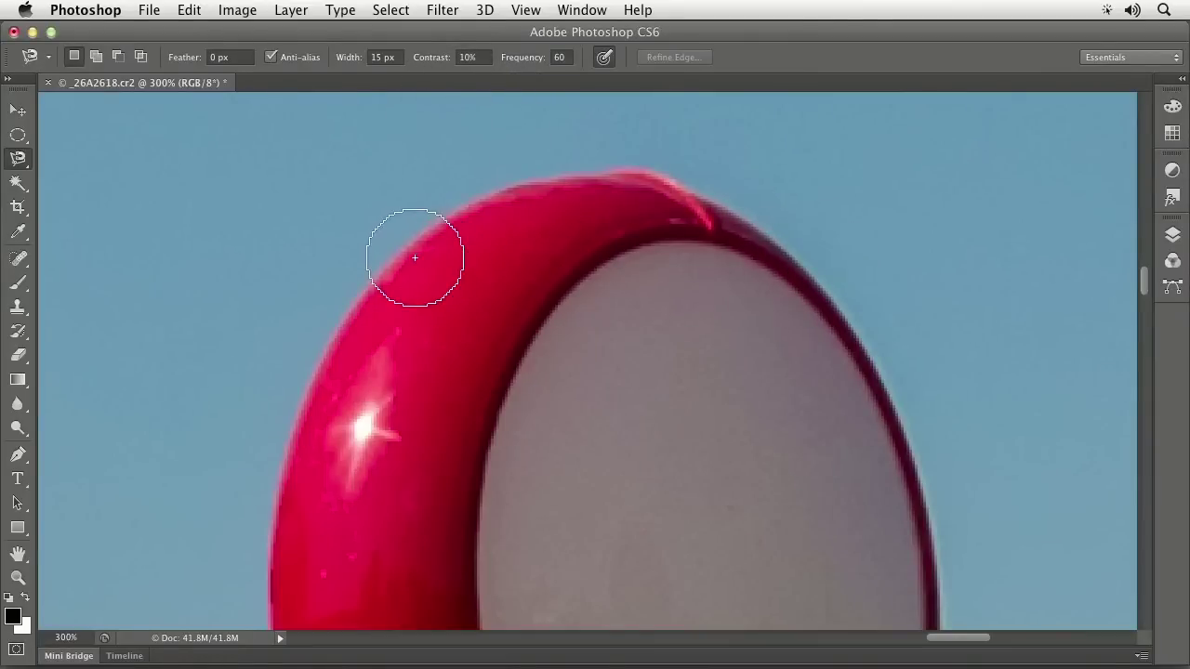
key("space")
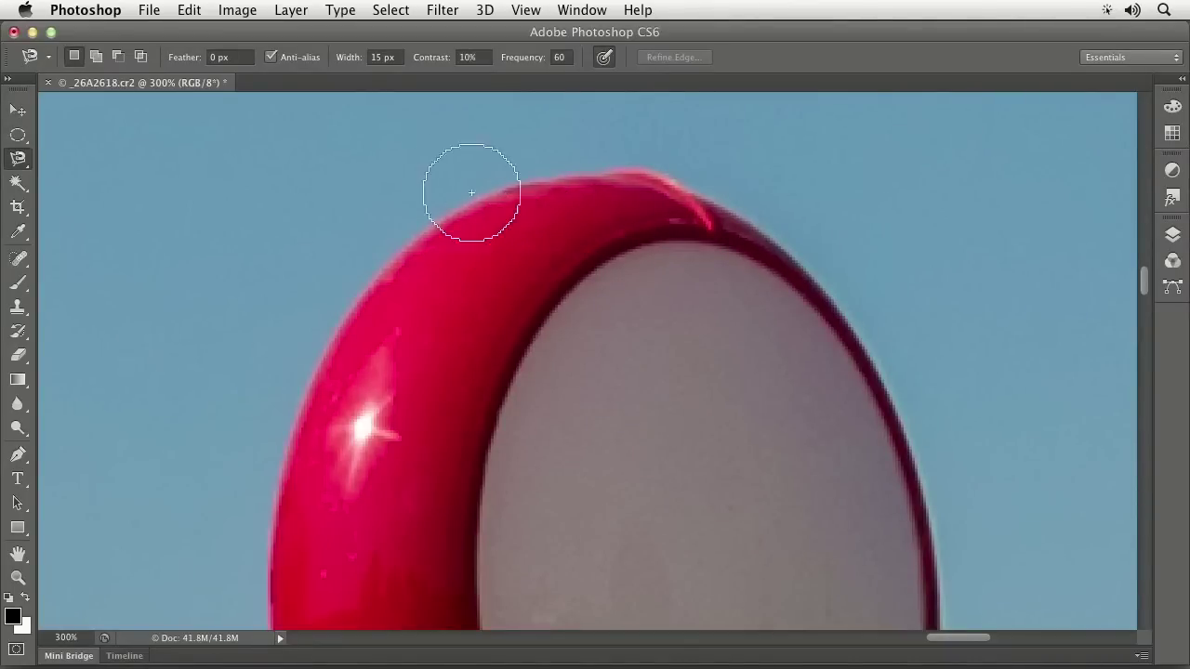
left_click_drag(431, 62, 439, 62)
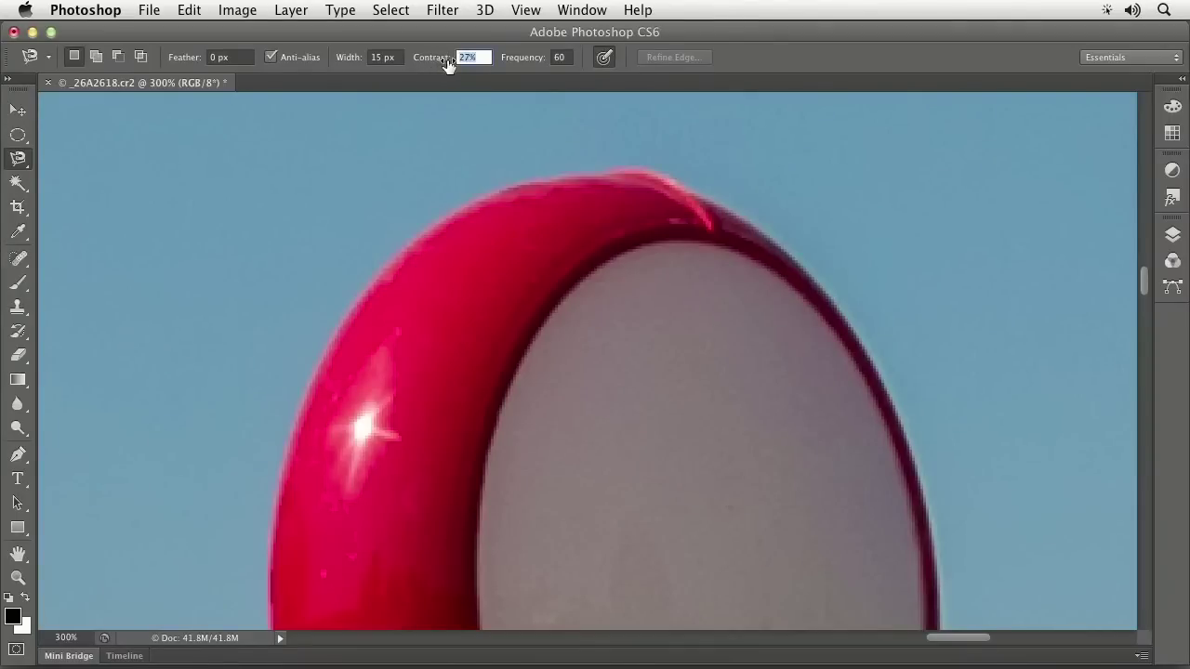
left_click_drag(448, 64, 432, 64)
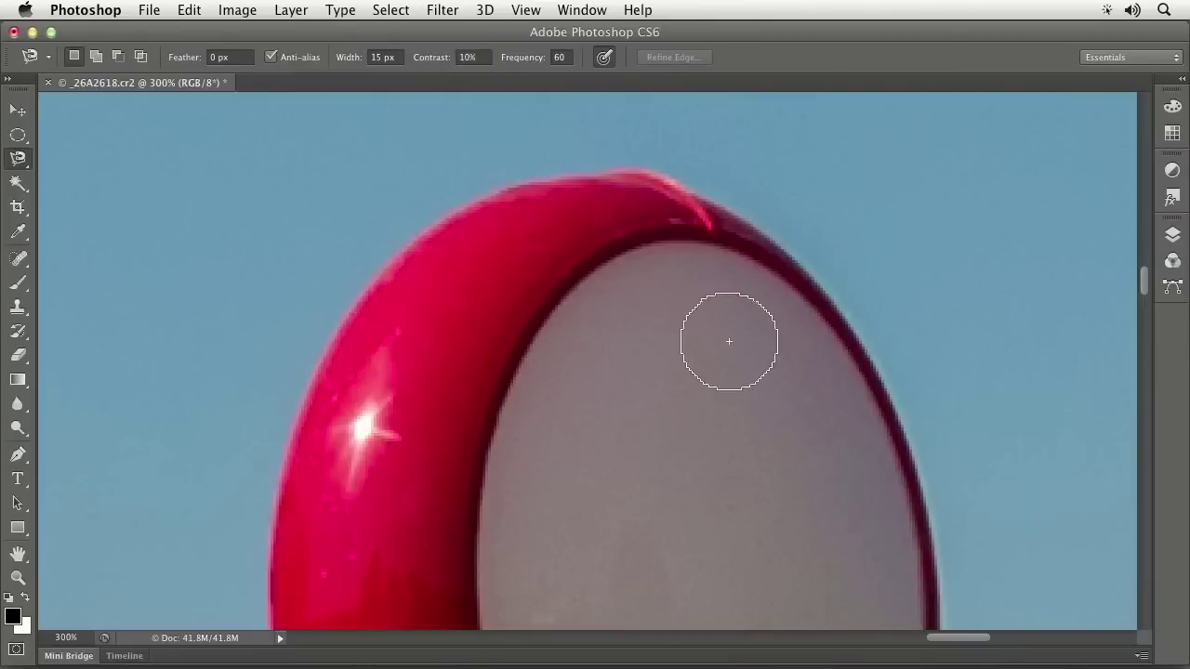
Trace the red globe's upper-left edge with the Magnetic Lasso, remove the stray anchor points, and abandon the outline
key("Caps_Lock")
left_click(508, 188)
key("Caps_Lock")
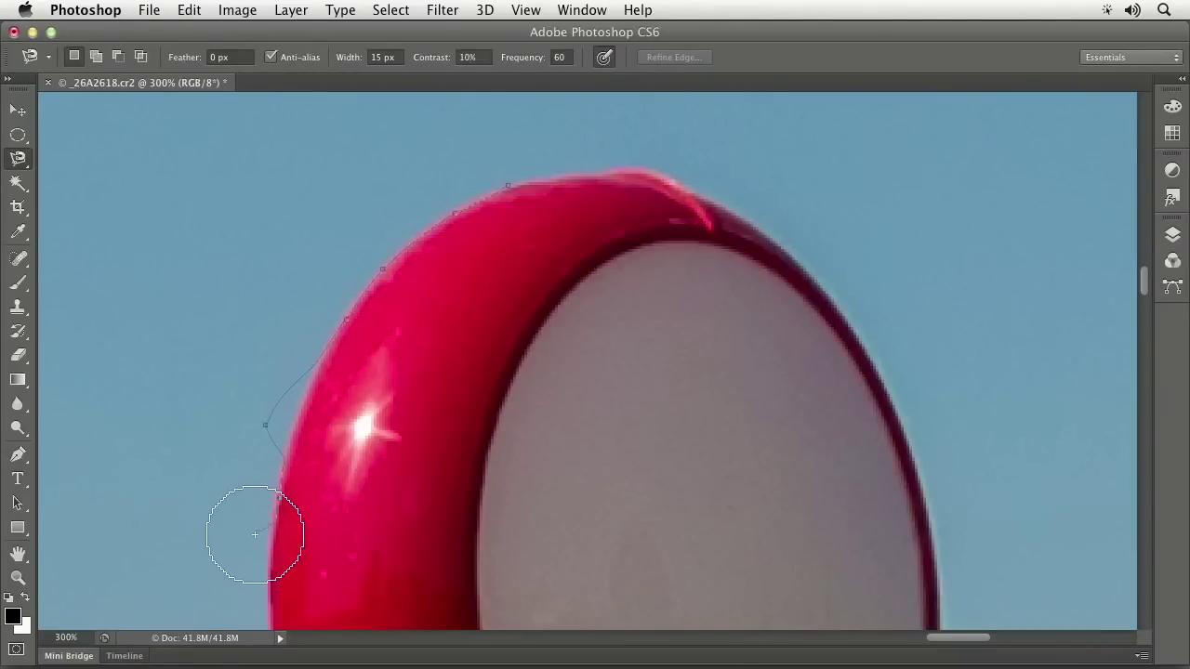
key("BackSpace")
key("BackSpace")
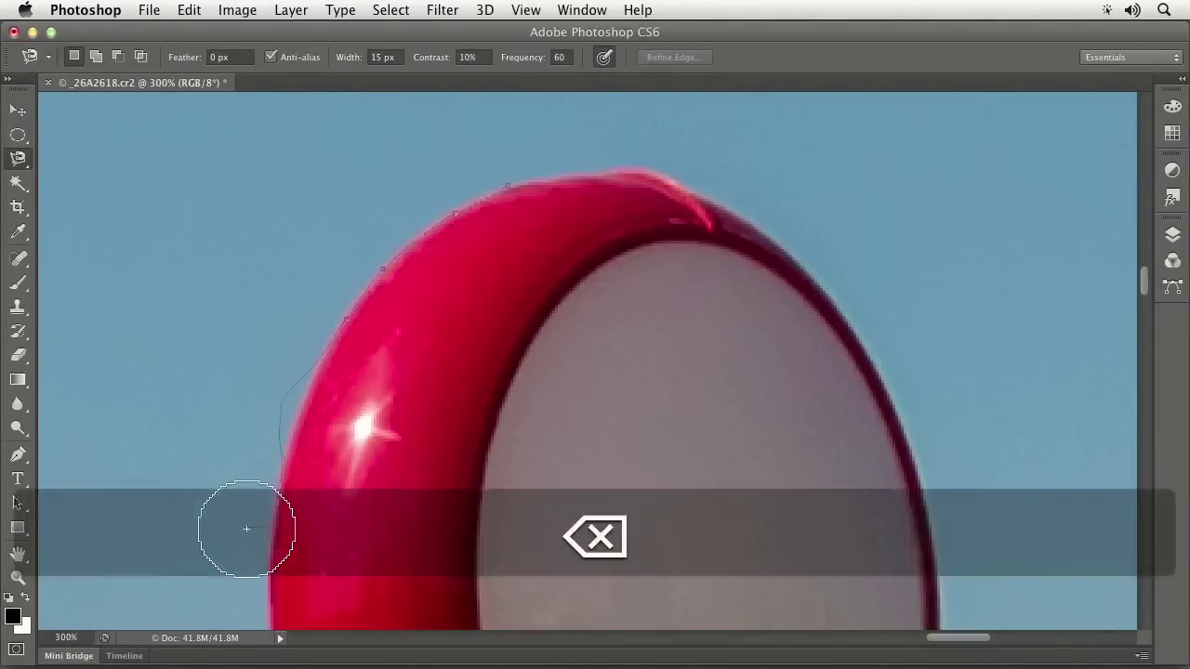
key("BackSpace")
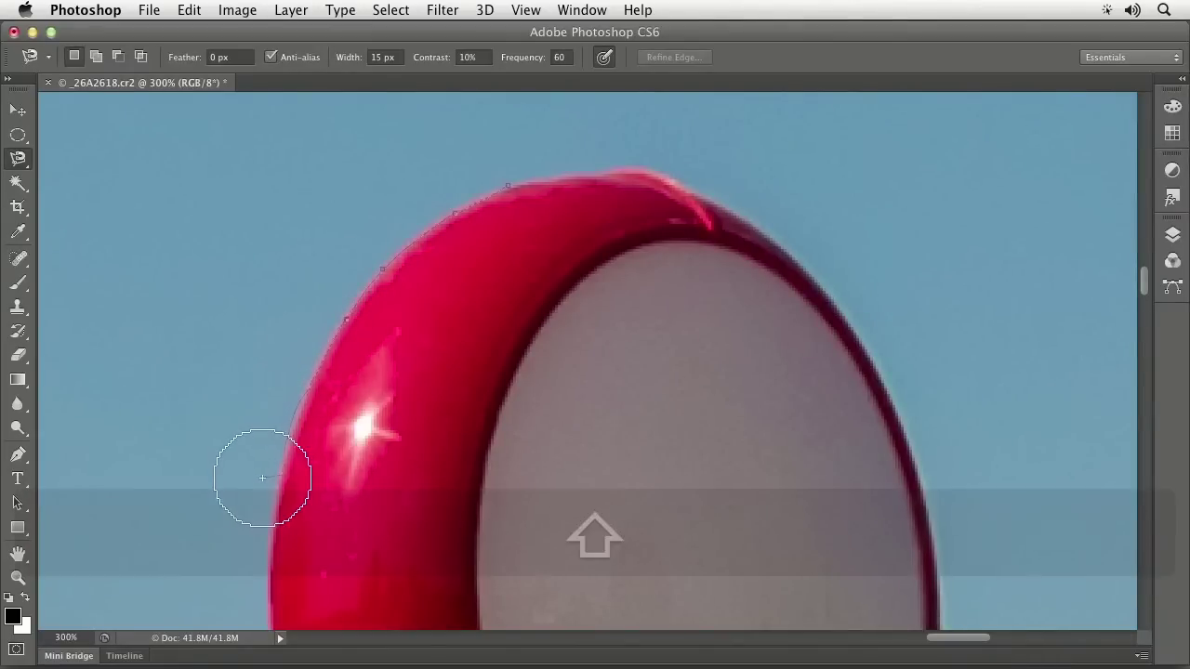
key("super+minus")
key("super+minus")
key("super+minus")
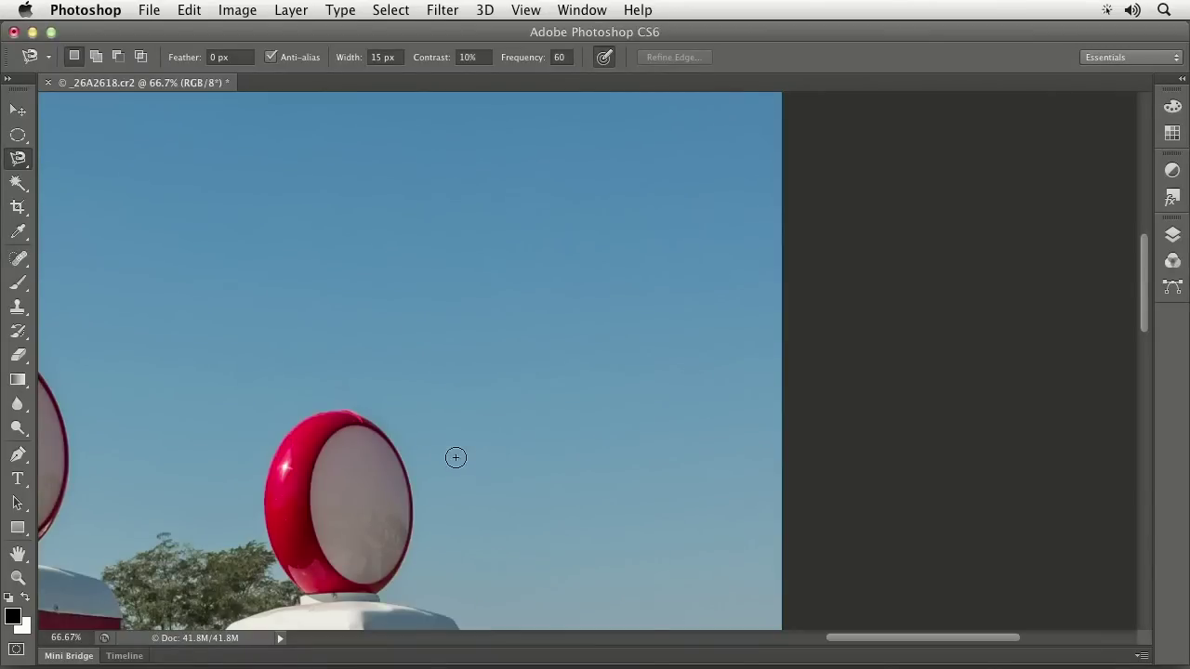
key("Caps_Lock")
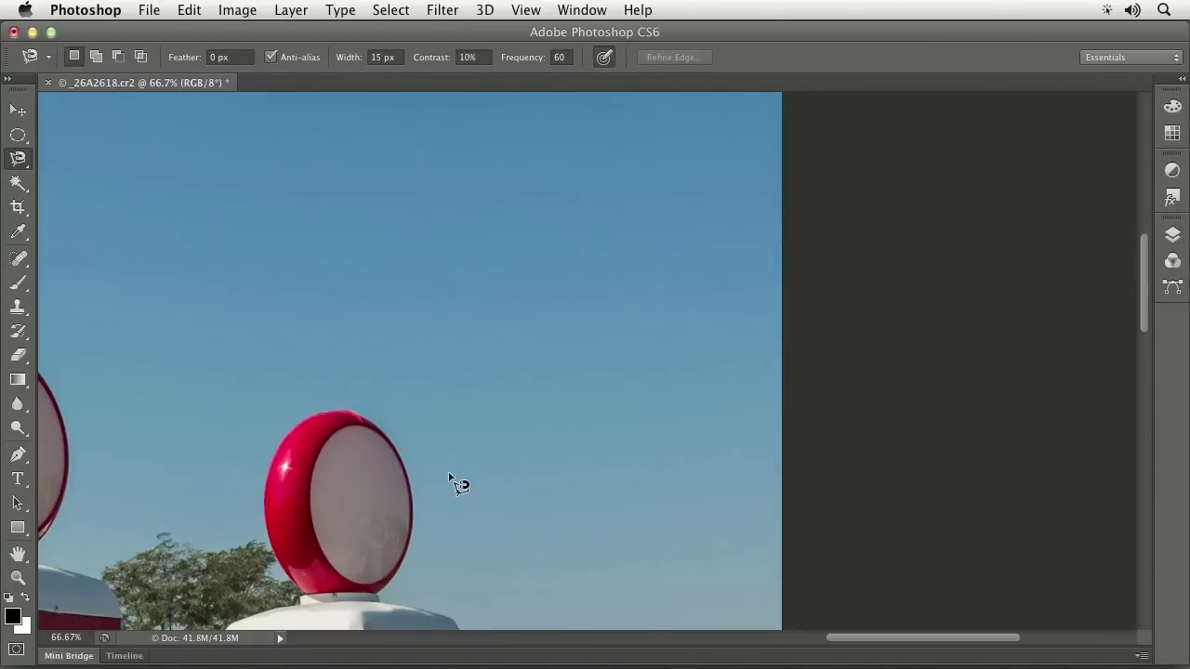
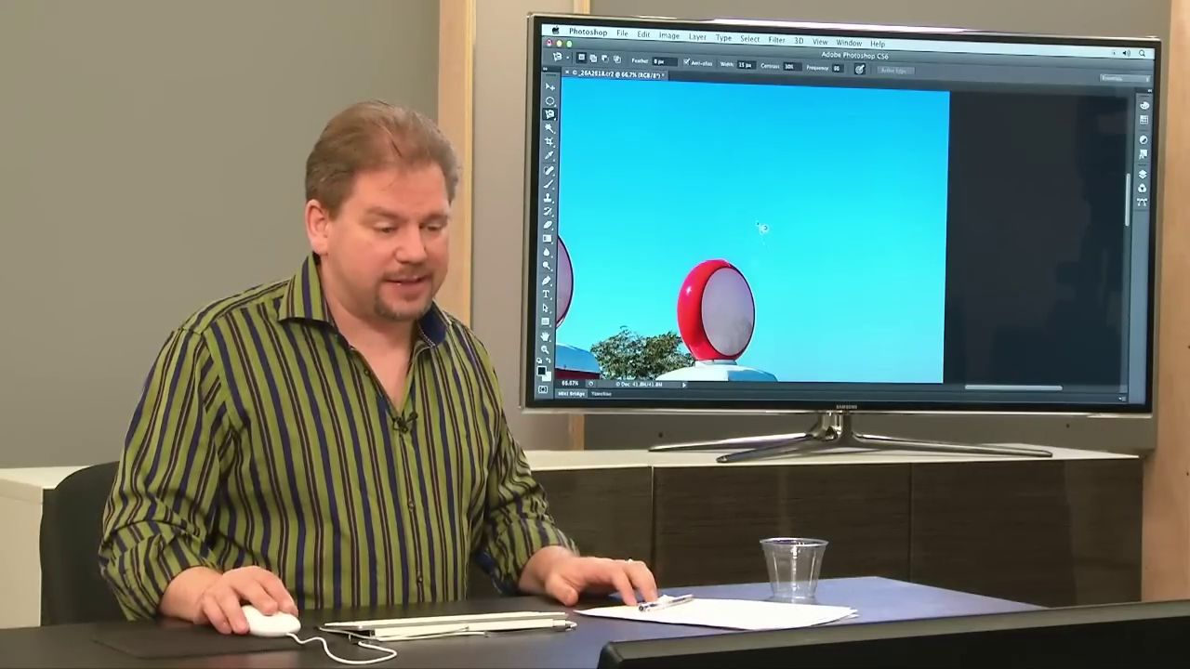
Try a Magnetic Lasso outline around the globe that changes to freehand tracing across the sky, and discard it
left_click(769, 255)
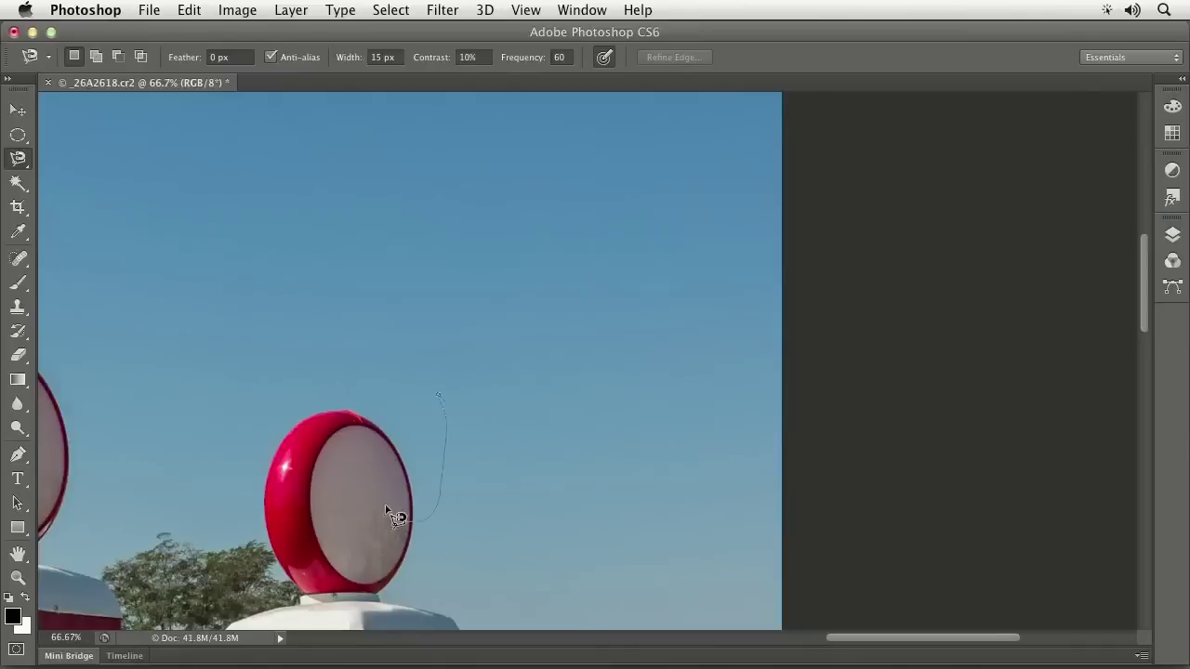
mouse_move(358, 418)
left_mouse_down()
mouse_move(300, 424)
mouse_move(276, 456)
mouse_move(284, 472)
left_mouse_up()
key("alt")
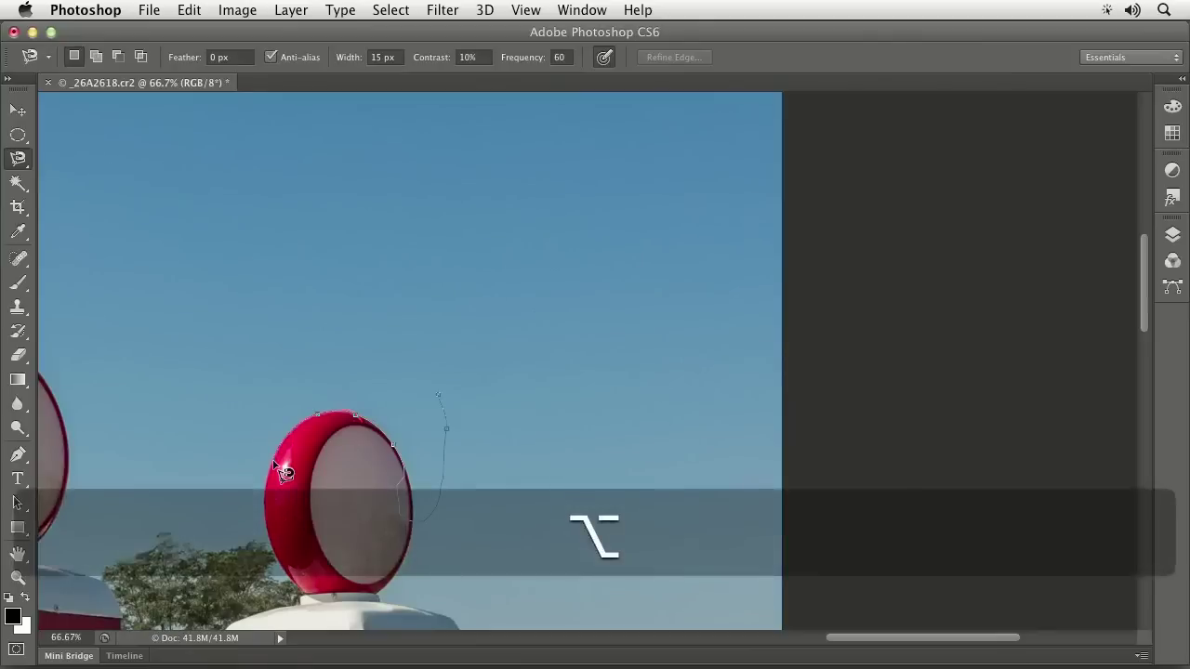
left_click_drag(283, 472, 252, 445)
mouse_move(361, 183)
left_mouse_down()
mouse_move(387, 233)
mouse_move(500, 283)
left_mouse_up()
left_click_drag(412, 345, 376, 414)
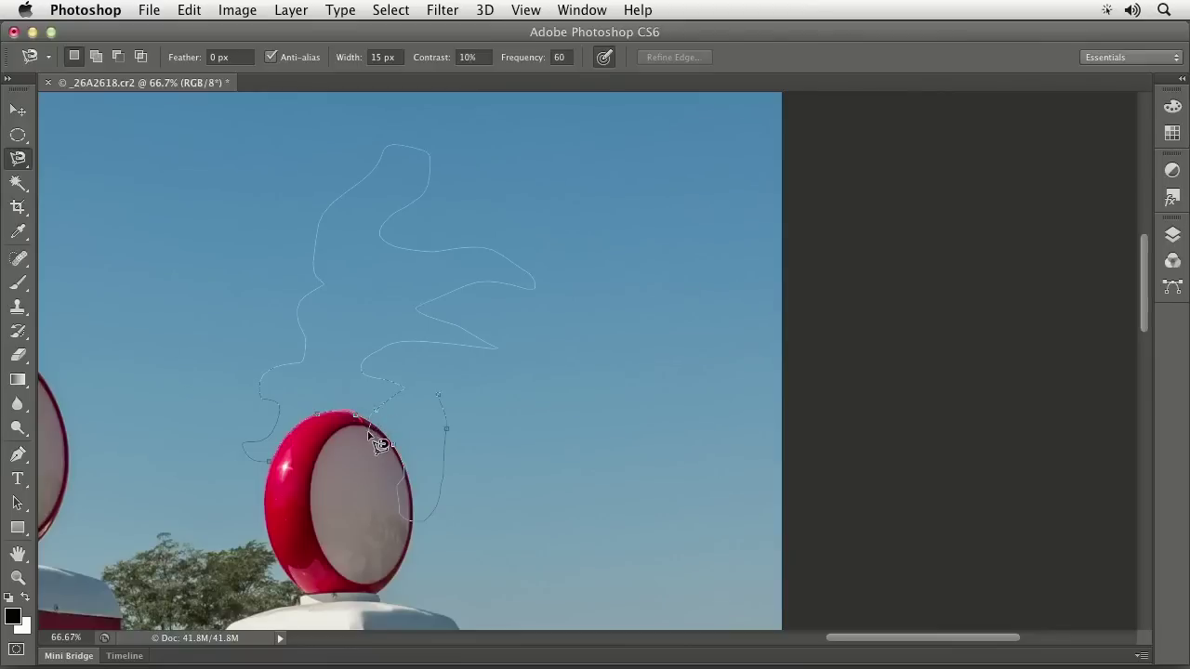
key("Escape")
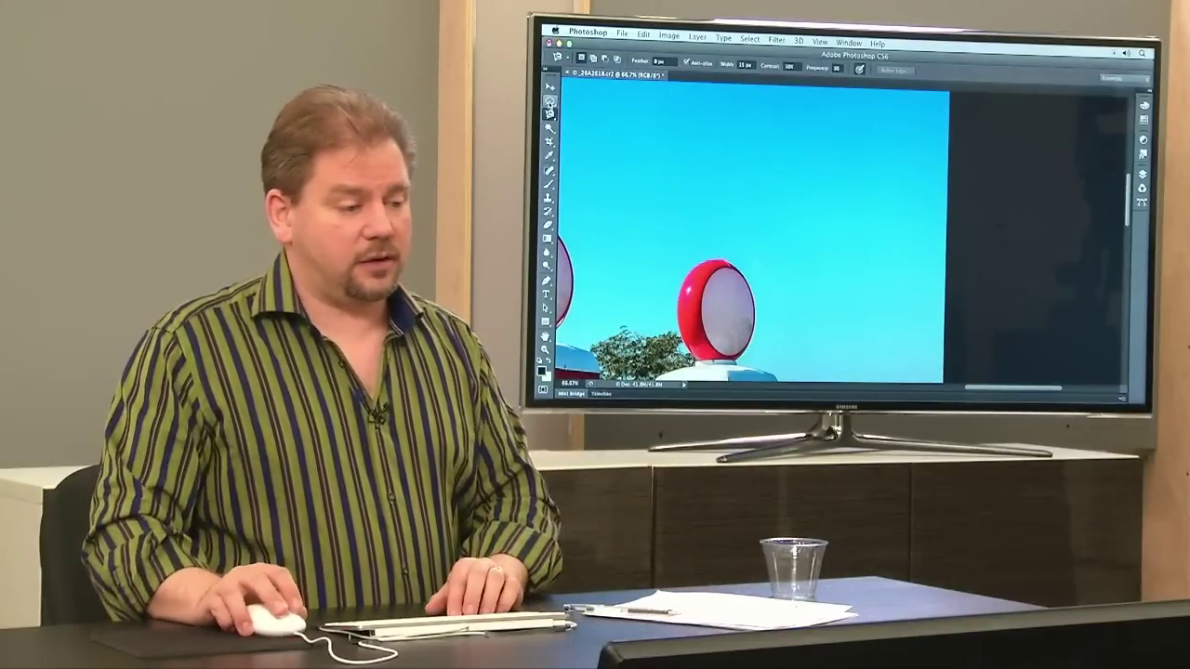
Return the lasso group to the standard Lasso tool and draw a rectangular marquee around the GAS sign
left_click(549, 114)
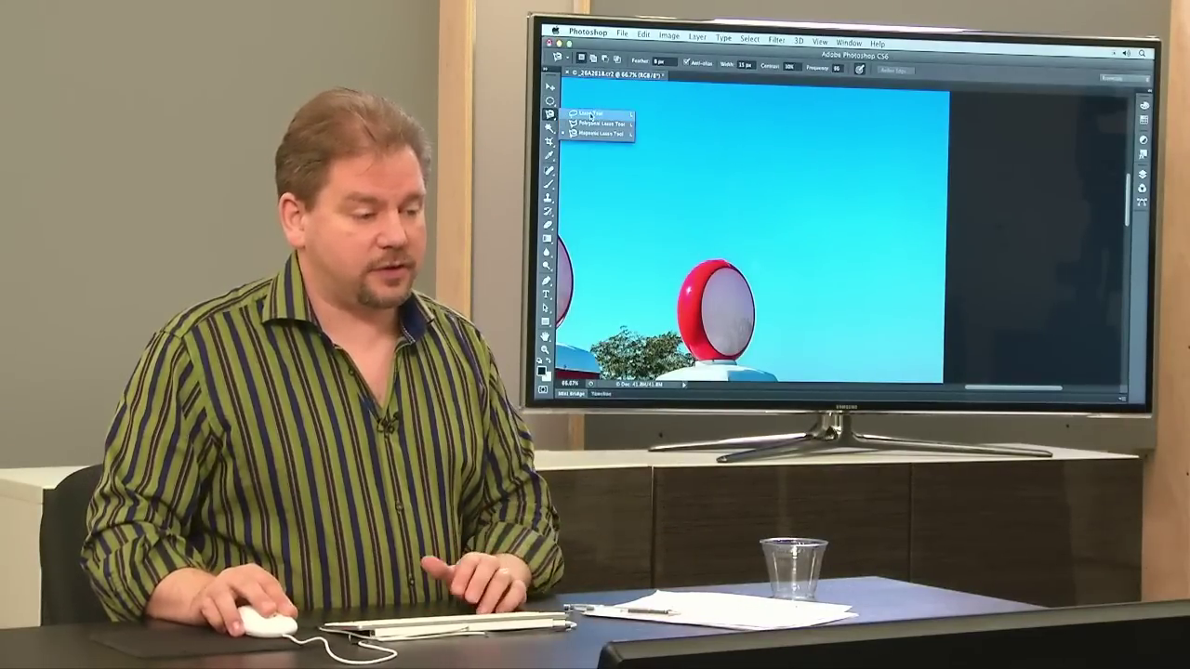
left_click(589, 113)
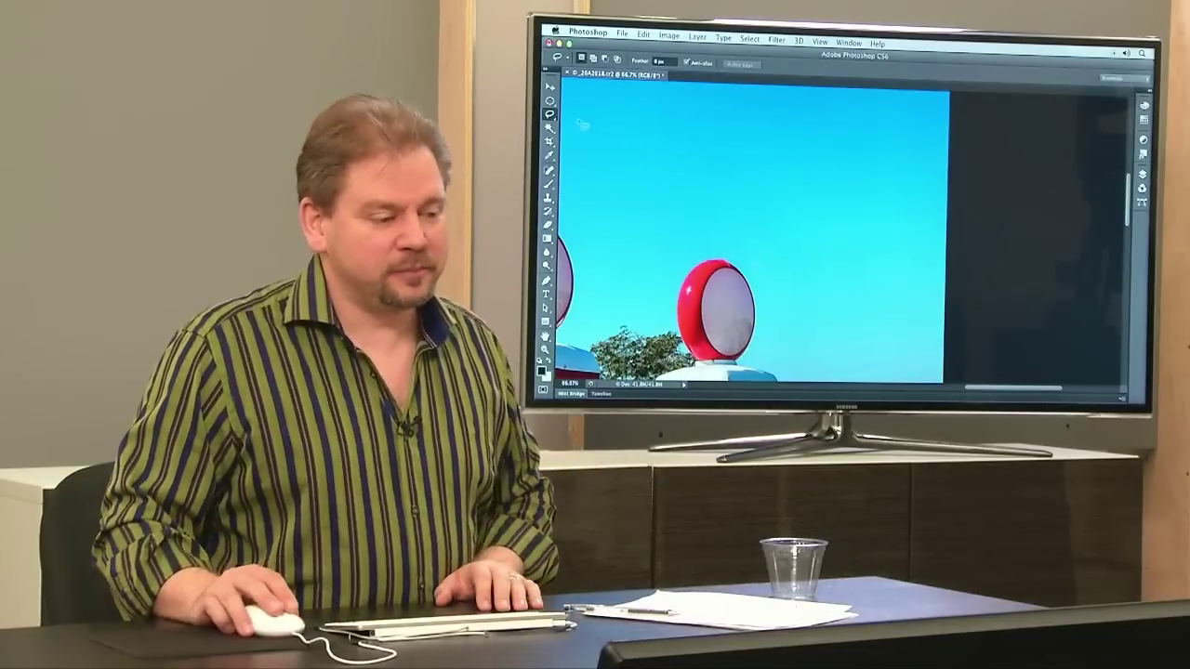
left_click(549, 100)
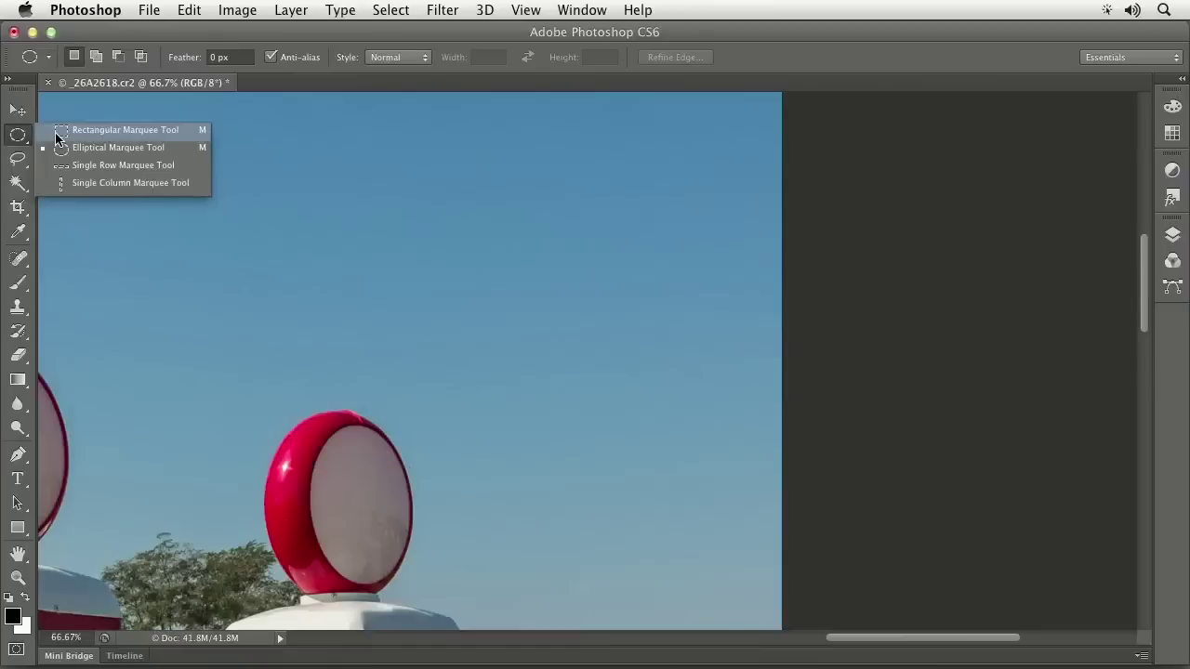
left_click(58, 132)
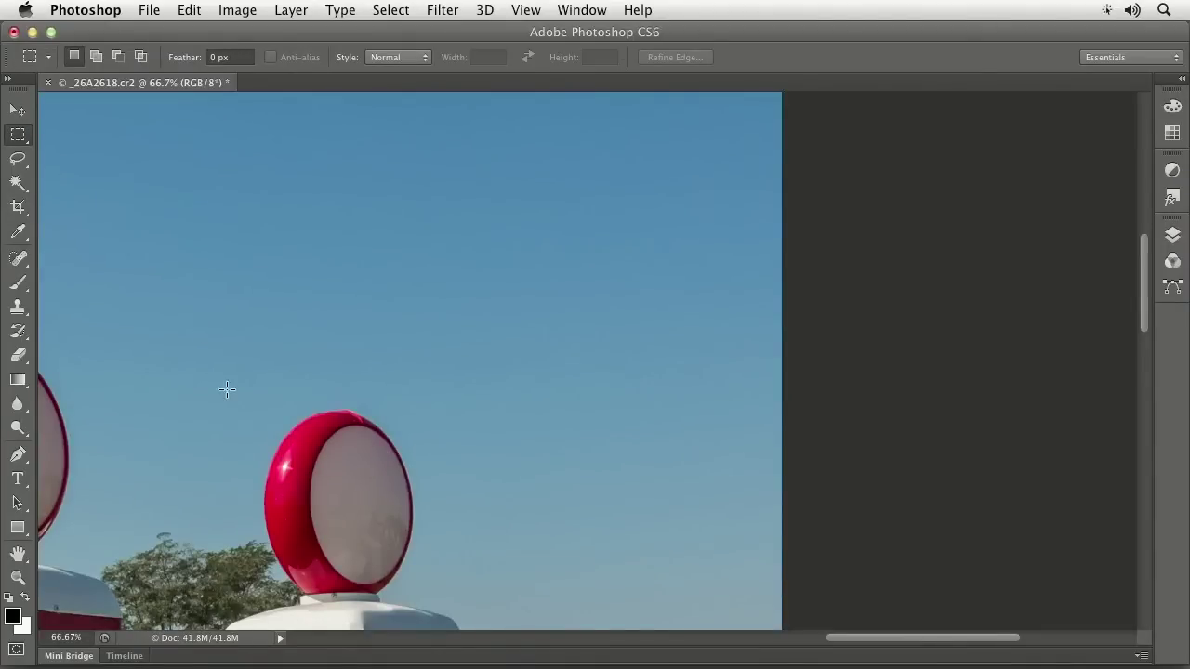
key("super+0")
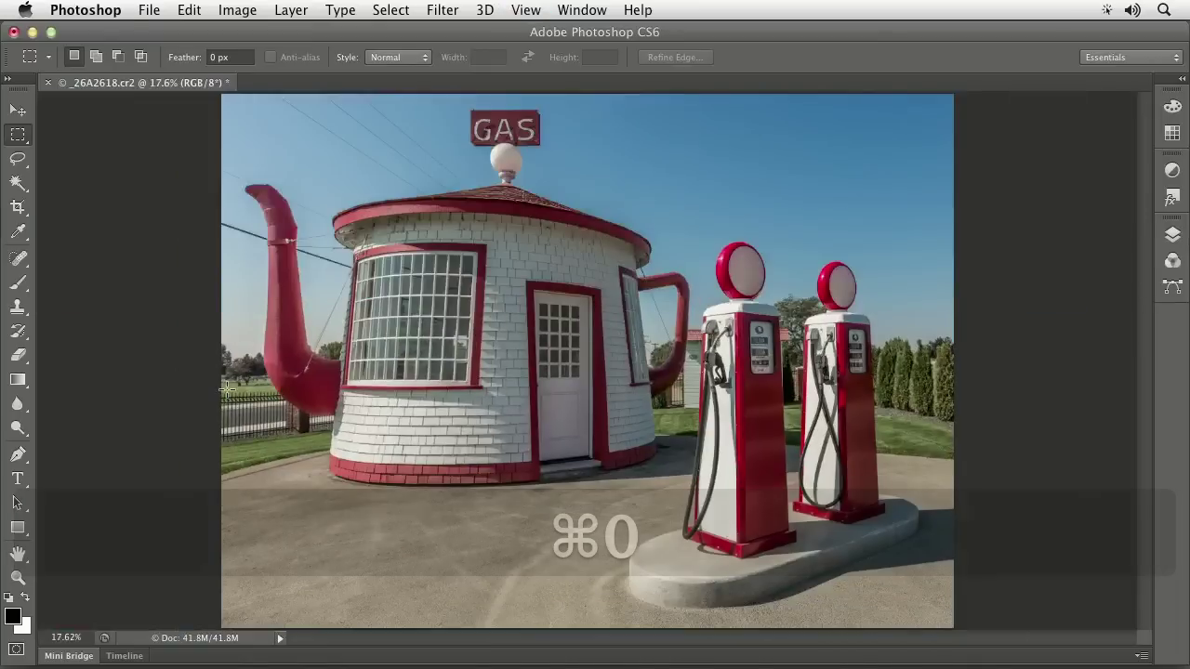
left_click_drag(520, 151, 556, 163)
Switch to the Magic Wand, remove the sky from the selection around the GAS sign, and step back to the full rectangle
left_click(20, 185)
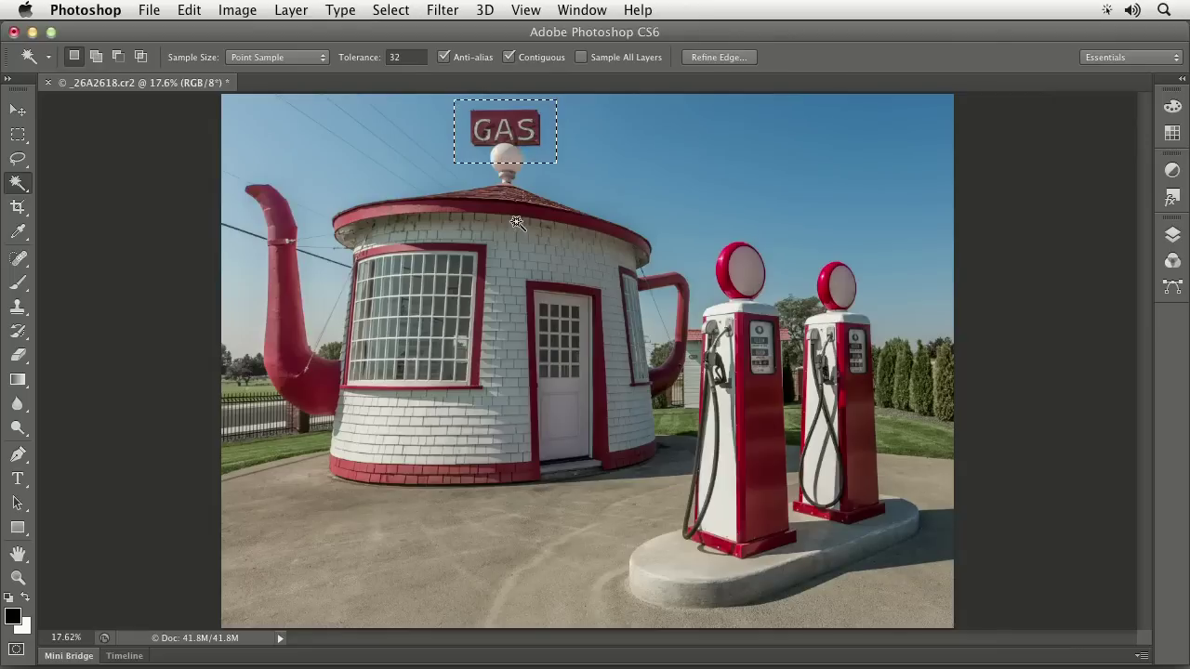
scroll(553, 176, "down", 1)
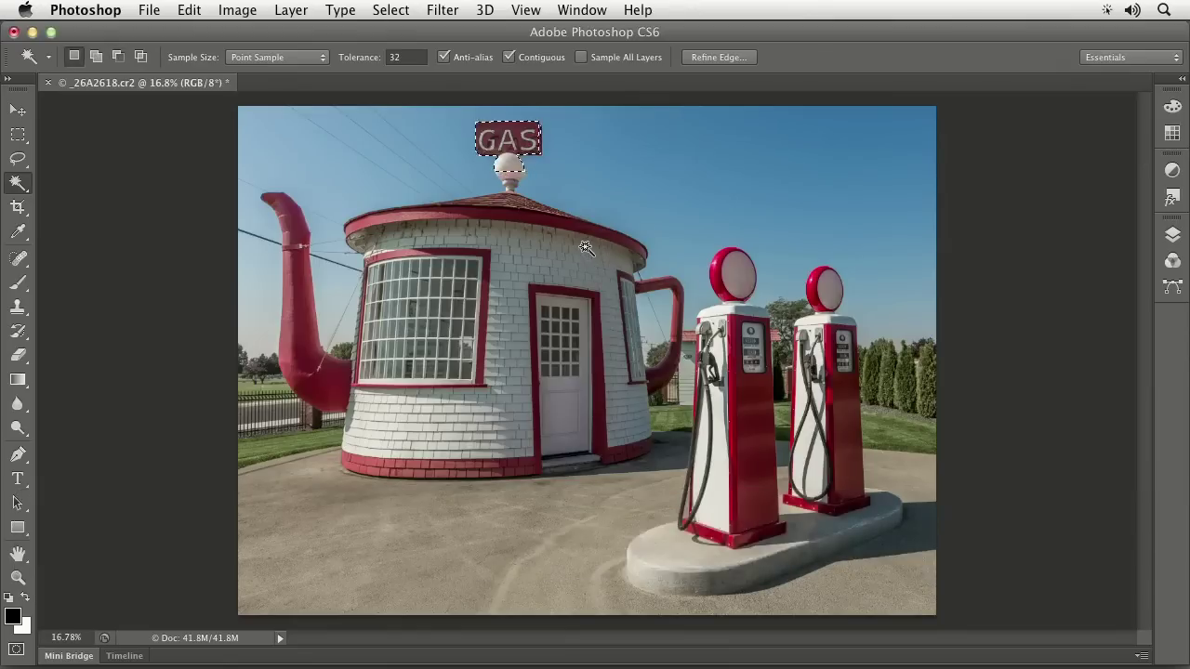
key("super+z")
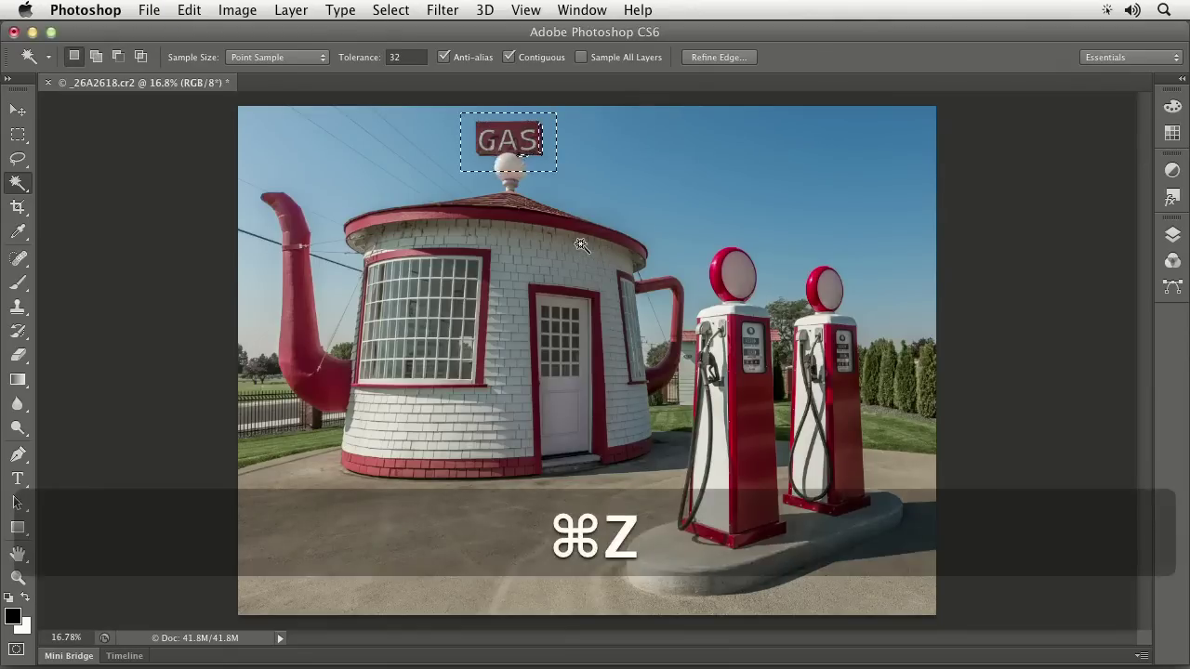
key("alt+super+z")
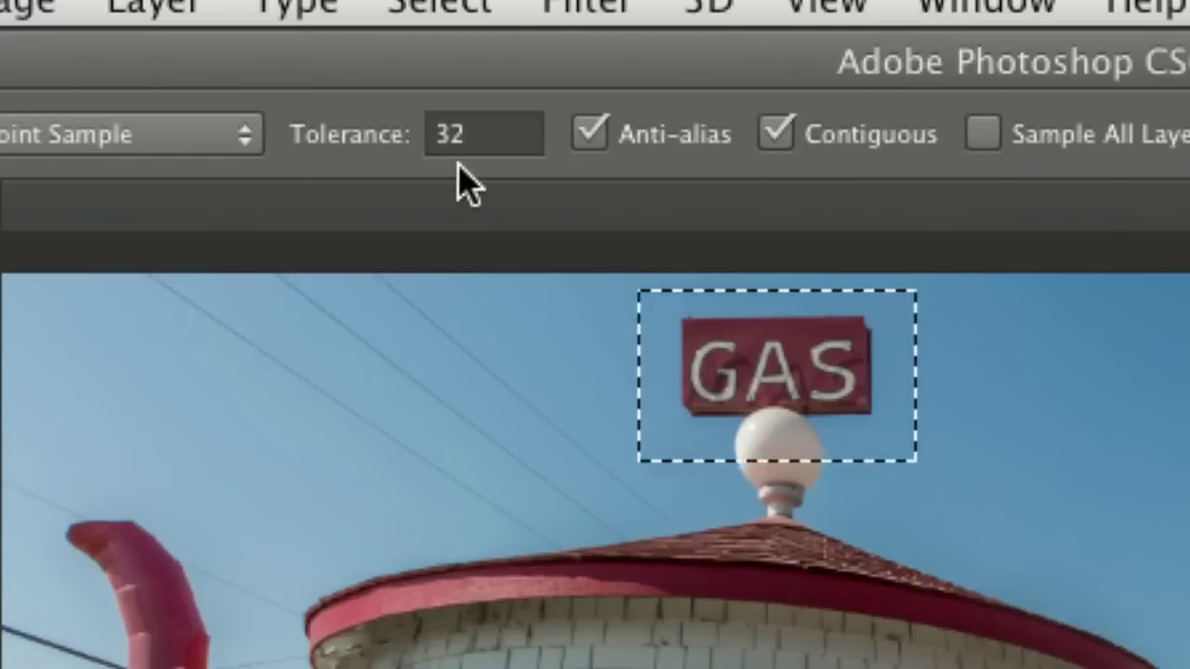
Try Magic Wand tolerances of 74 and 0, return the tolerance to 32, and deselect the rectangle around the sign
left_click_drag(321, 153, 1009, 153)
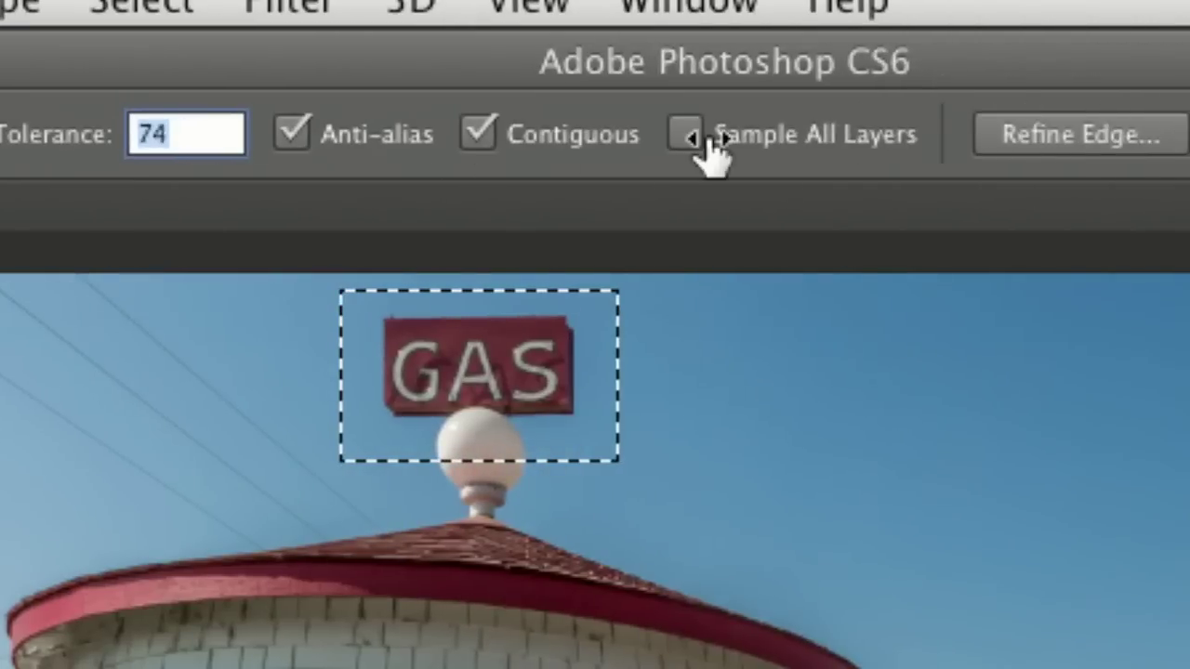
left_click_drag(712, 149, 0, 121)
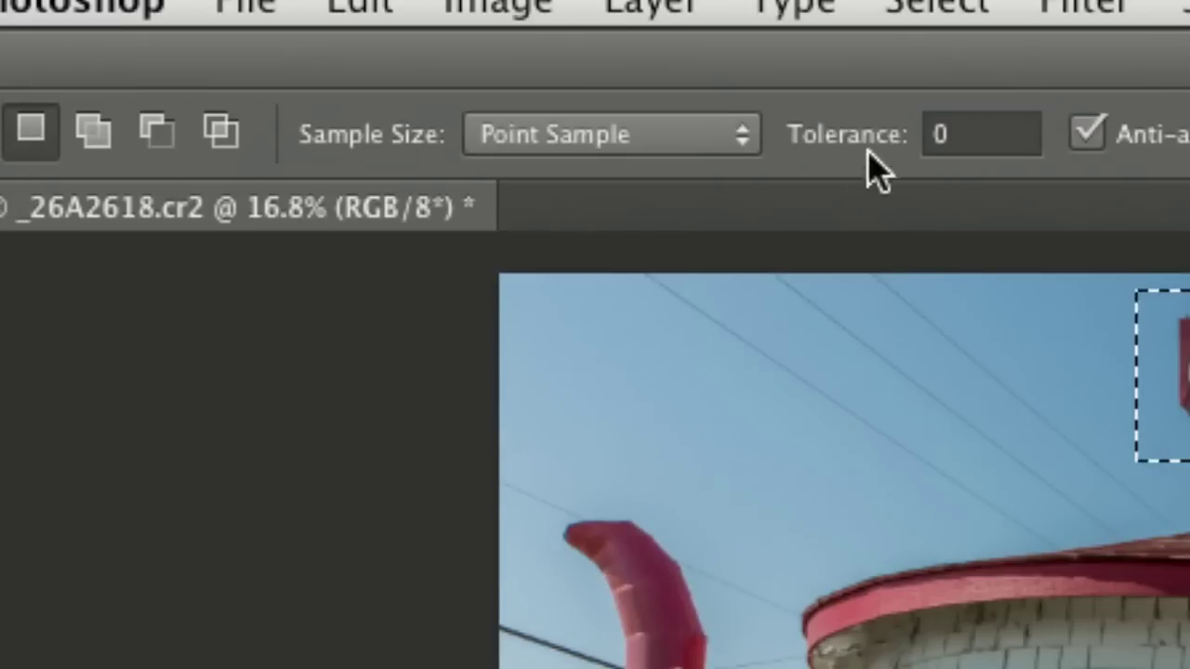
left_click_drag(828, 148, 916, 177)
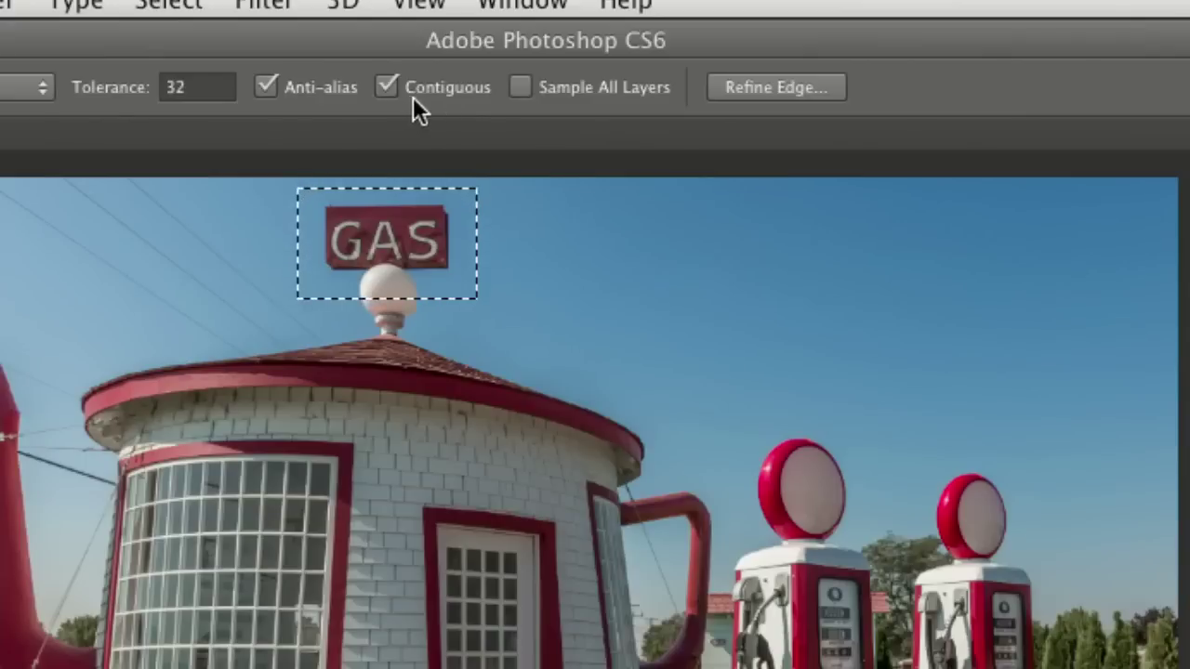
key("ctrl+d")
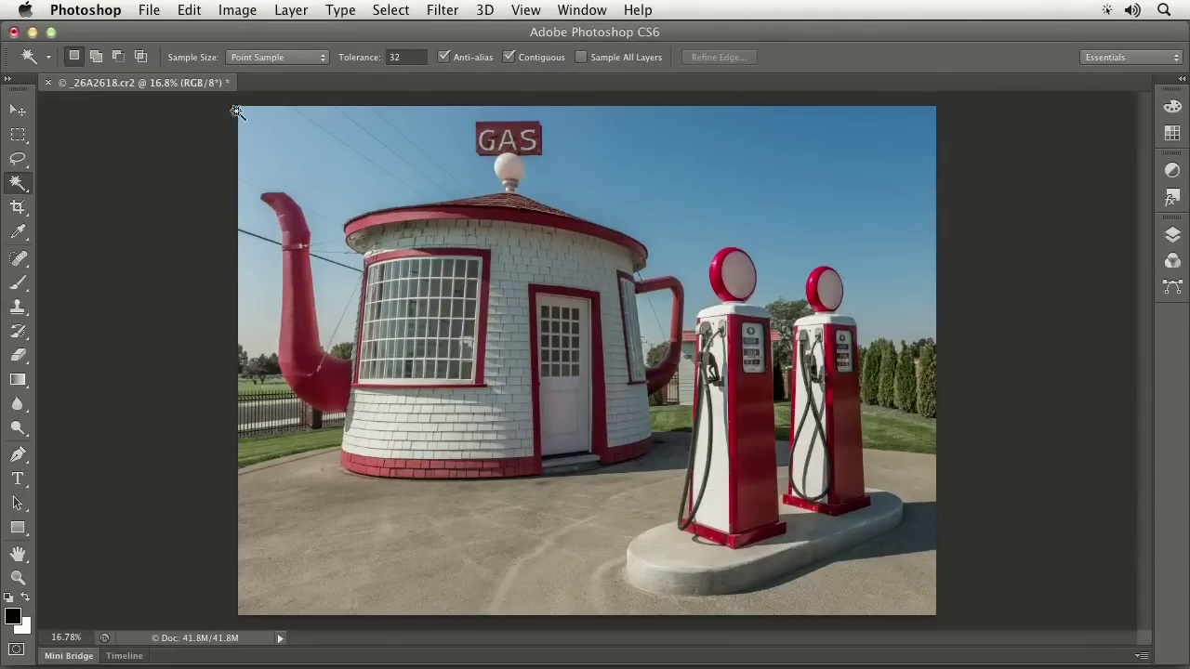
Select the sky inside the teapot handle with Contiguous on, deselect it, and select the same sky colour with Contiguous off
left_click(660, 299)
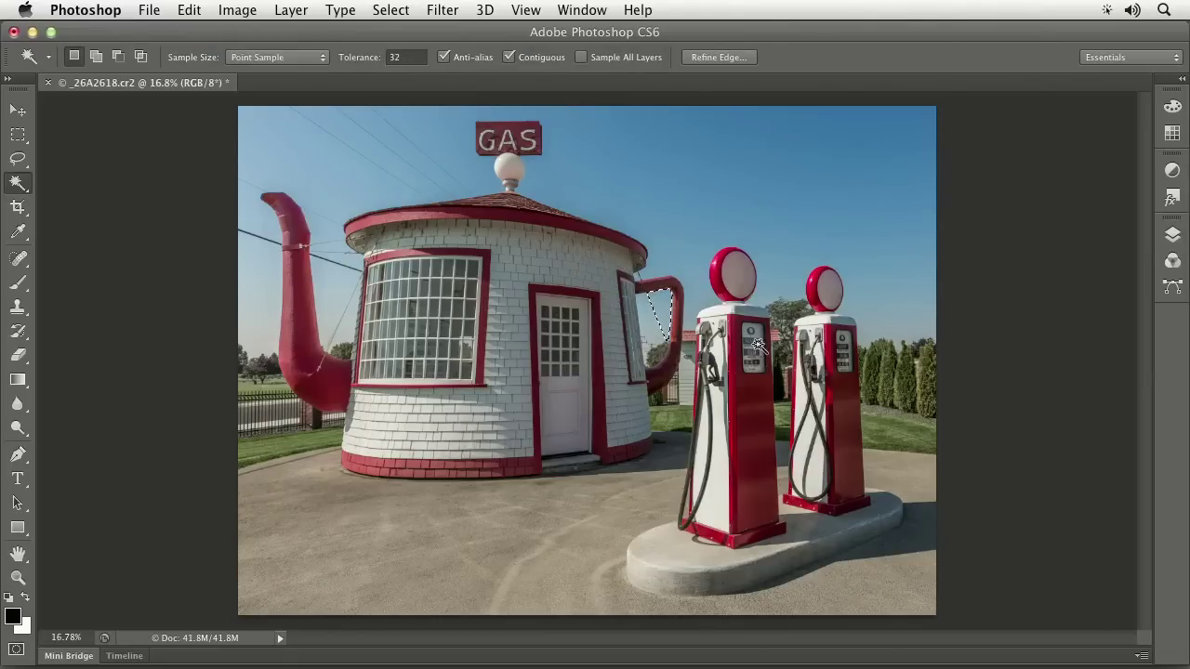
key("super+d")
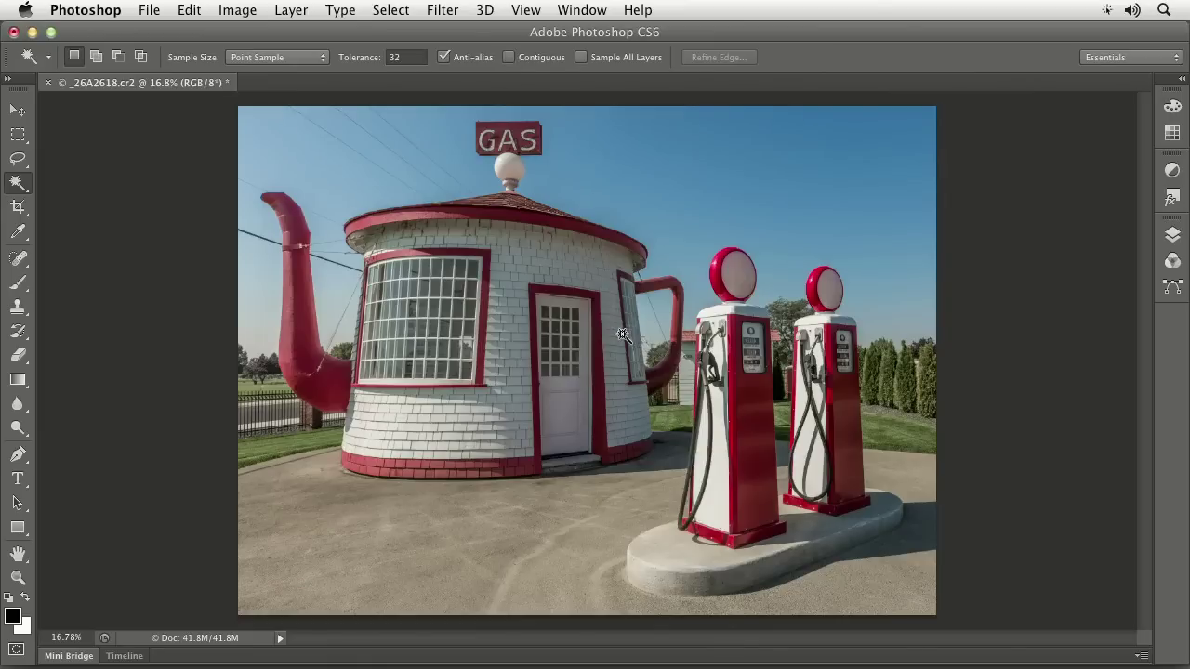
left_click(662, 304)
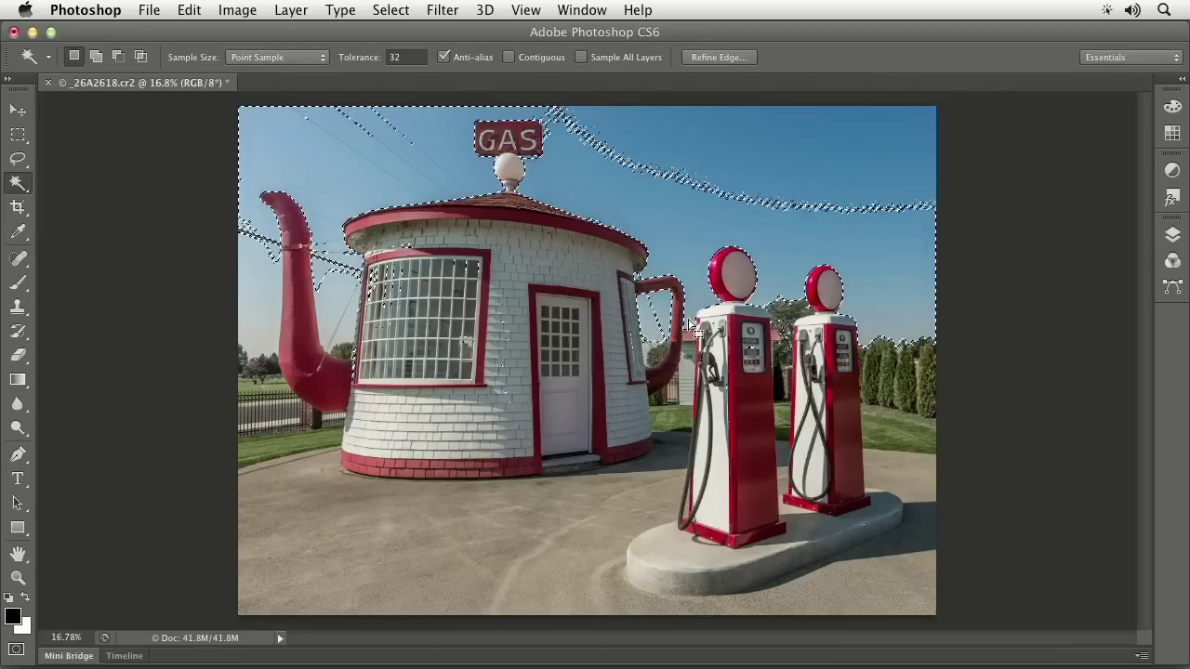
Add the remaining sky around the teapot spout to the selection, turn Contiguous back on, and deselect
key("shift")
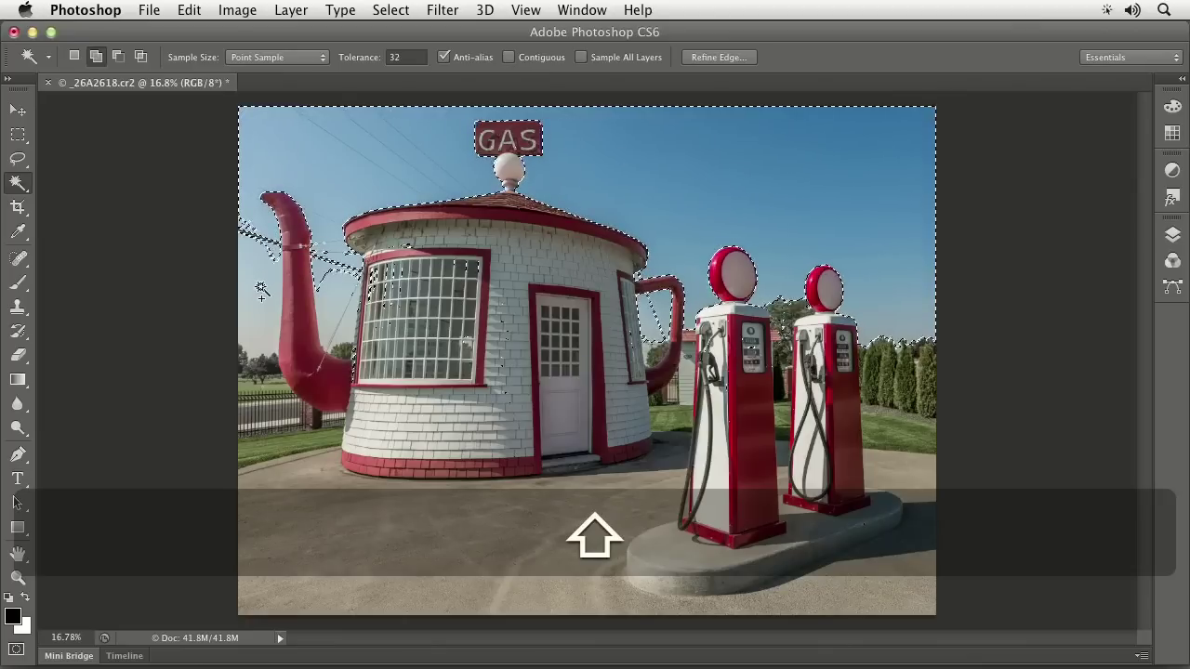
key("alt")
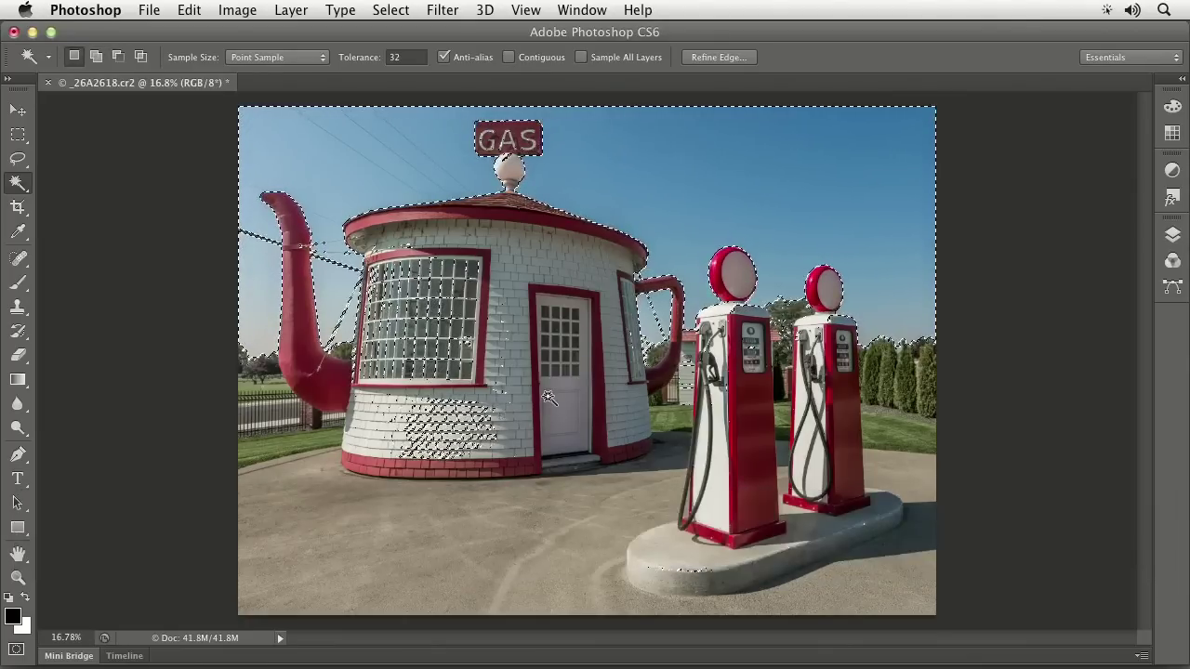
left_click(508, 57)
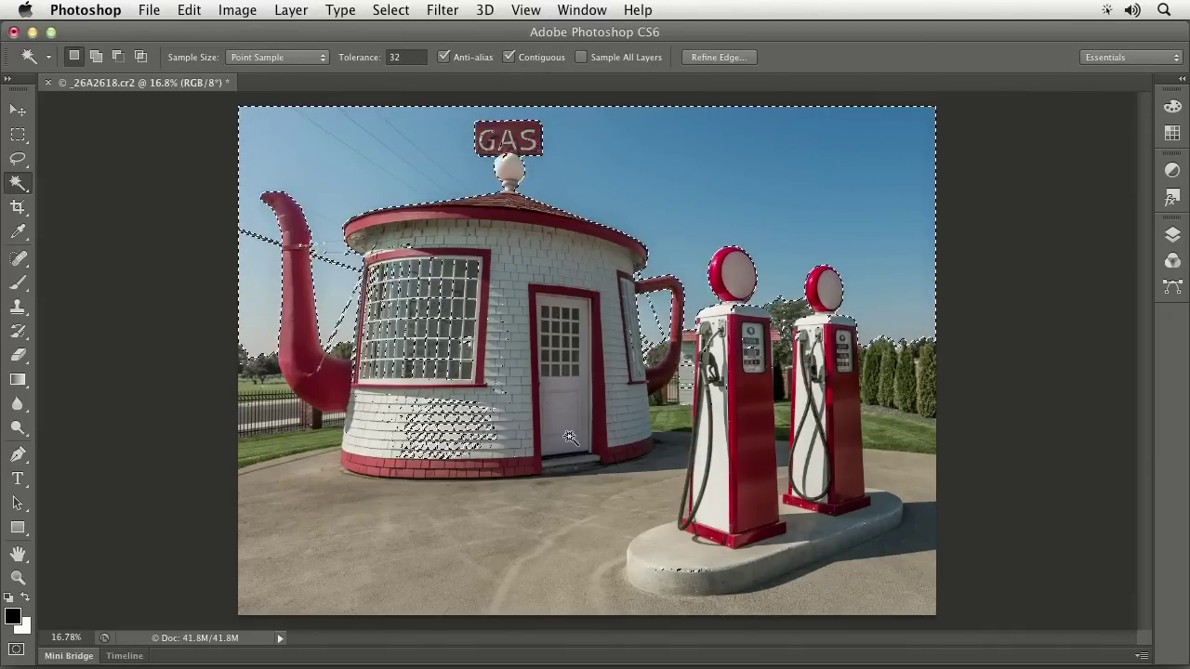
key("alt")
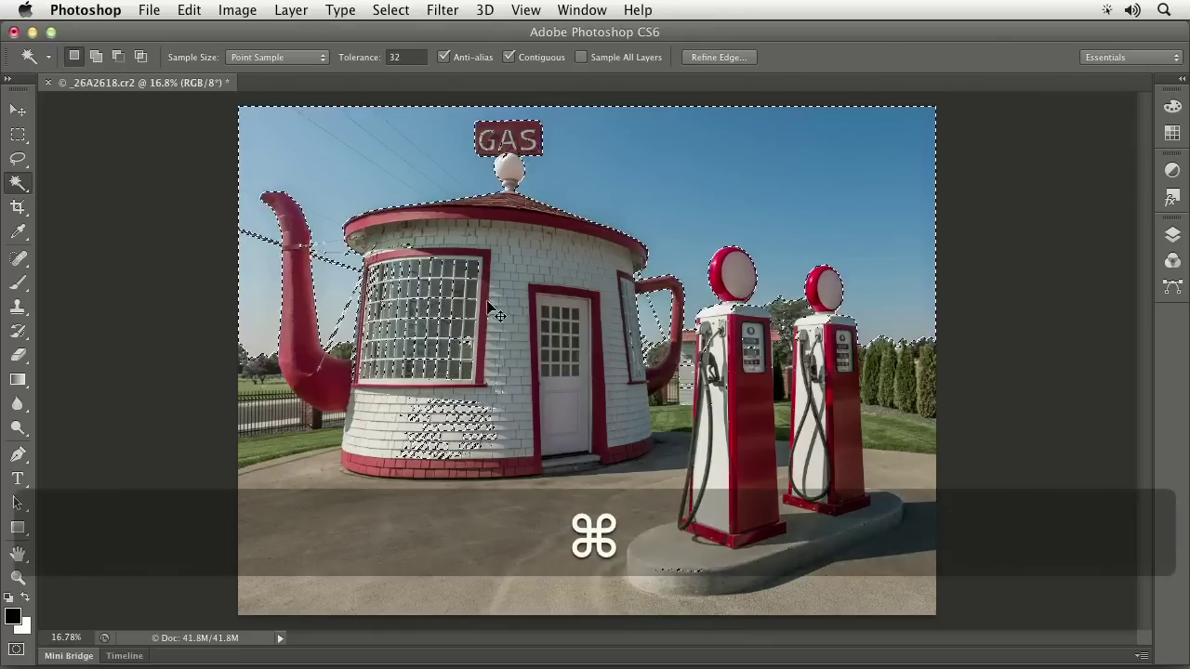
key("super+d")
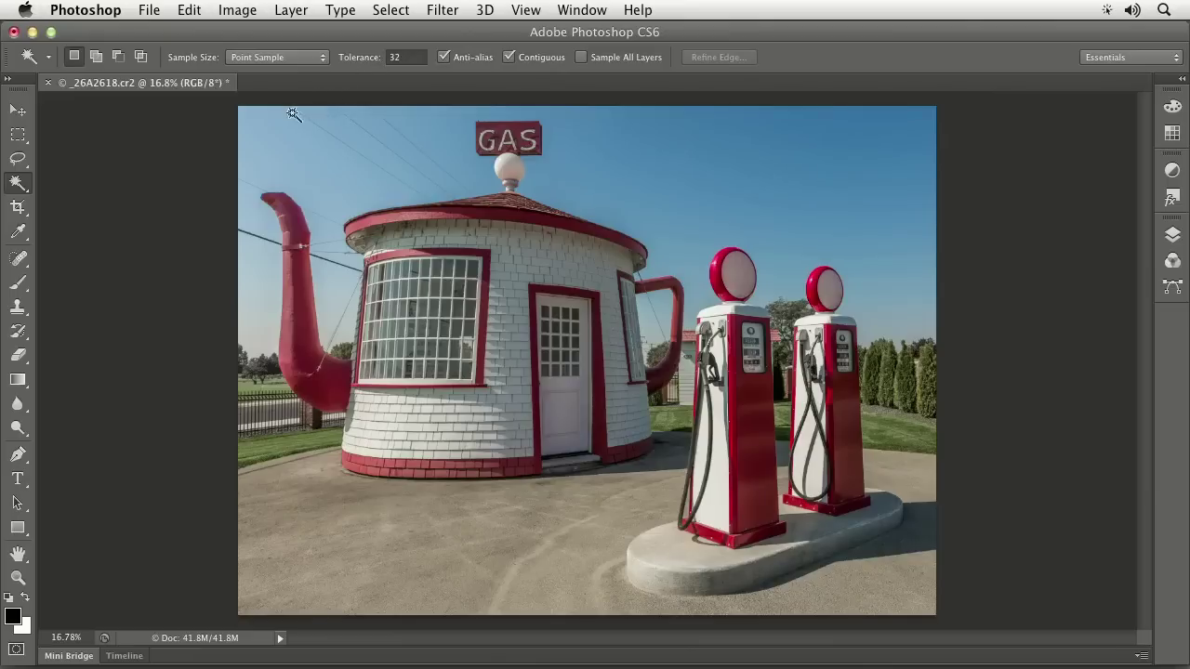
Draw a tall rectangular marquee in the sky above the hedges, expand it with Grow, and deselect
left_click(18, 135)
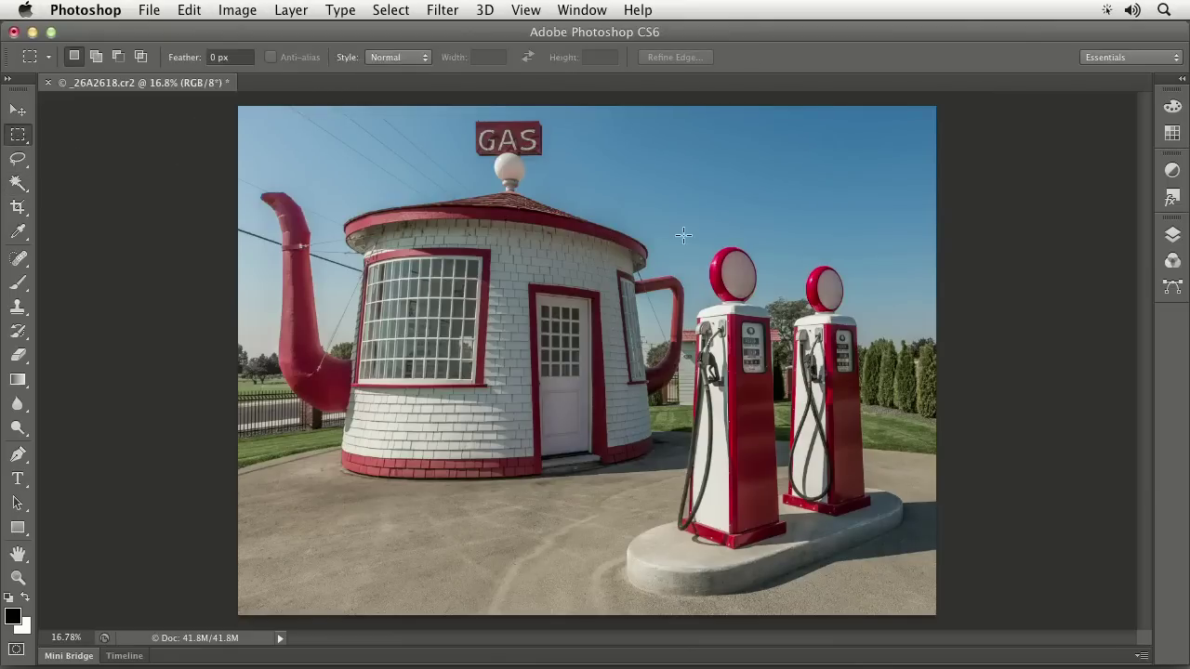
left_click_drag(916, 318, 882, 112)
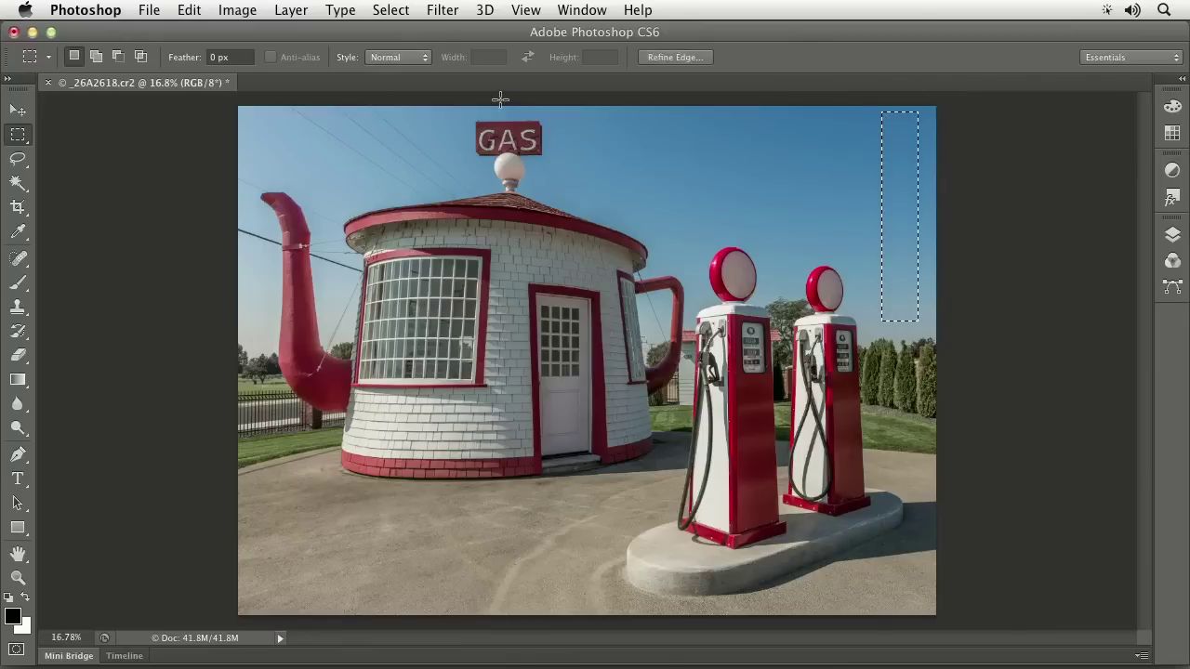
left_click(394, 8)
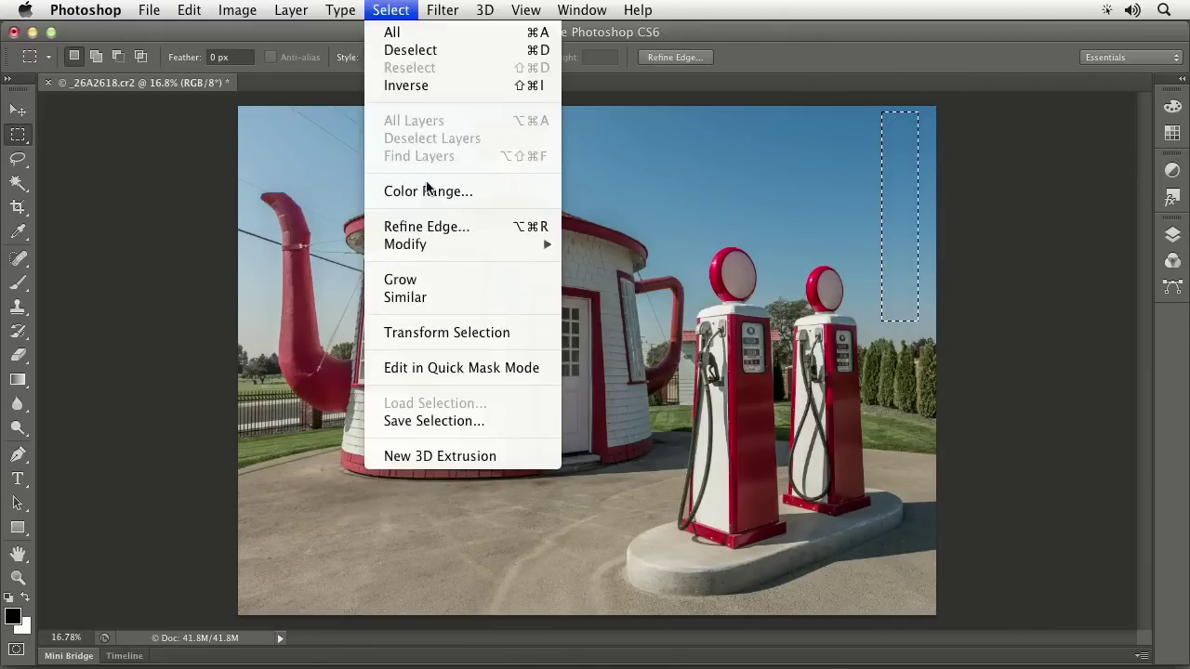
left_click(457, 281)
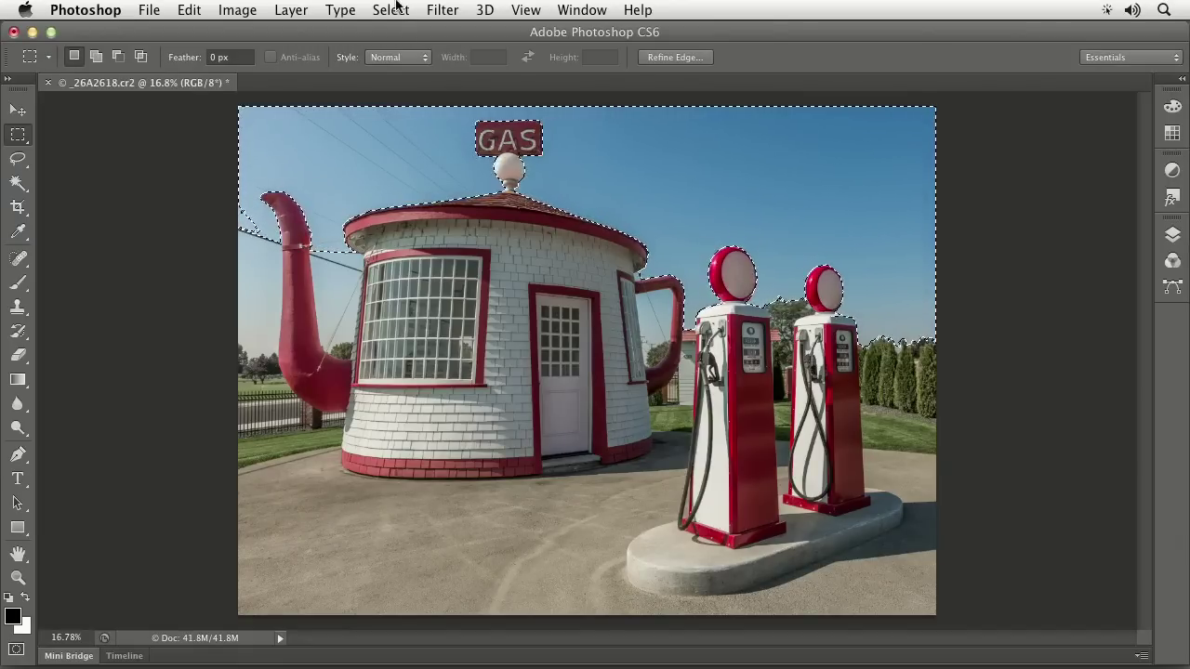
left_click(394, 8)
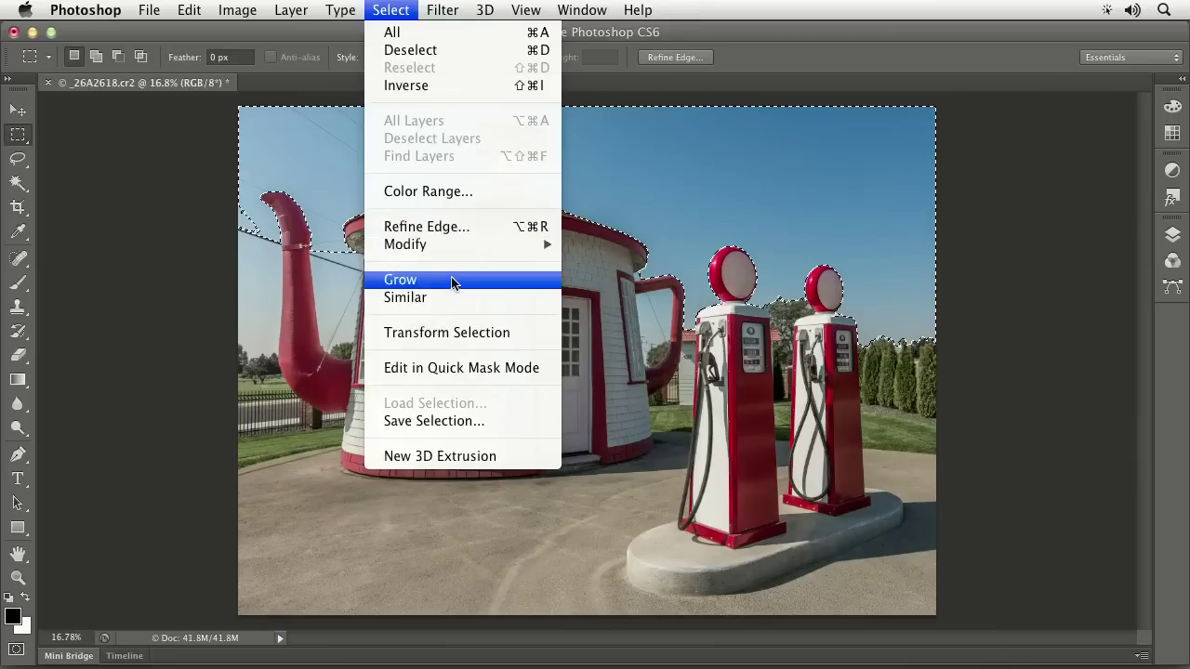
left_click(397, 9)
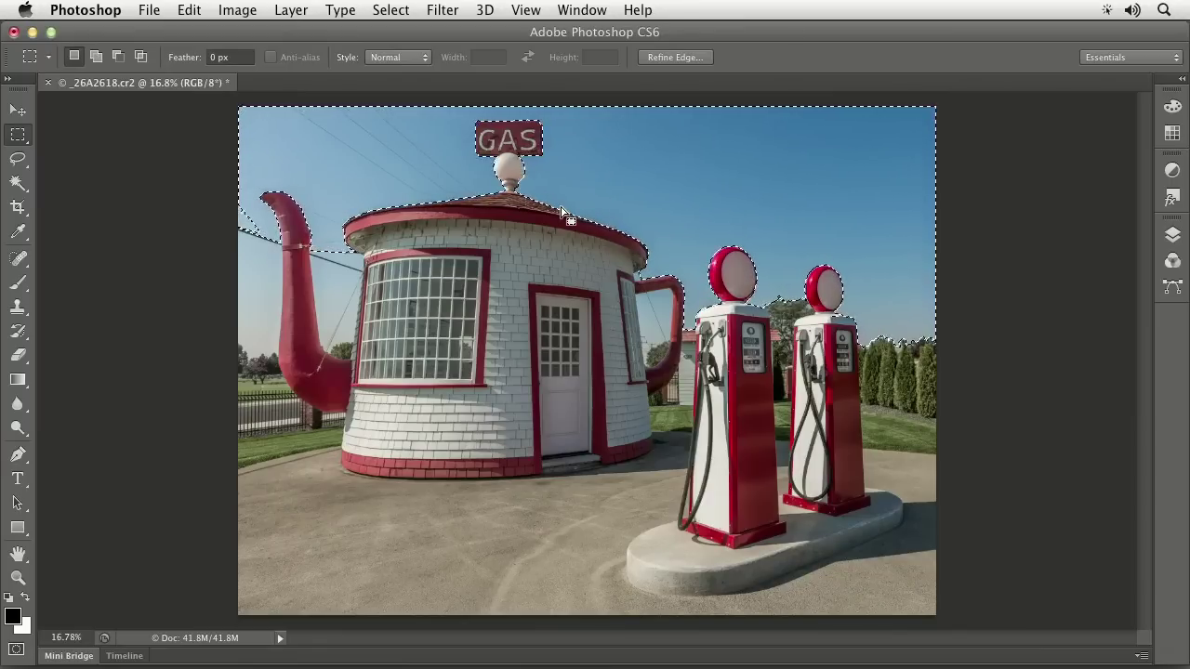
key("super+d")
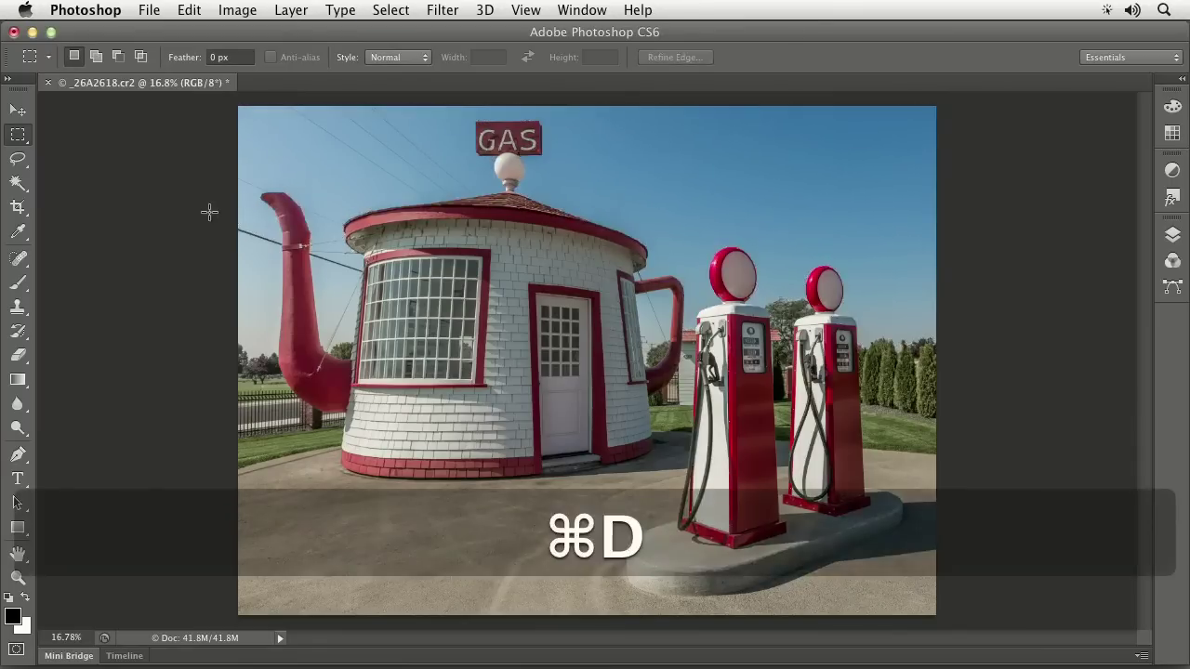
Set the Magic Wand tolerance to 0, apply Grow to a narrow marquee in the sky above the hedges, and deselect
left_click(18, 184)
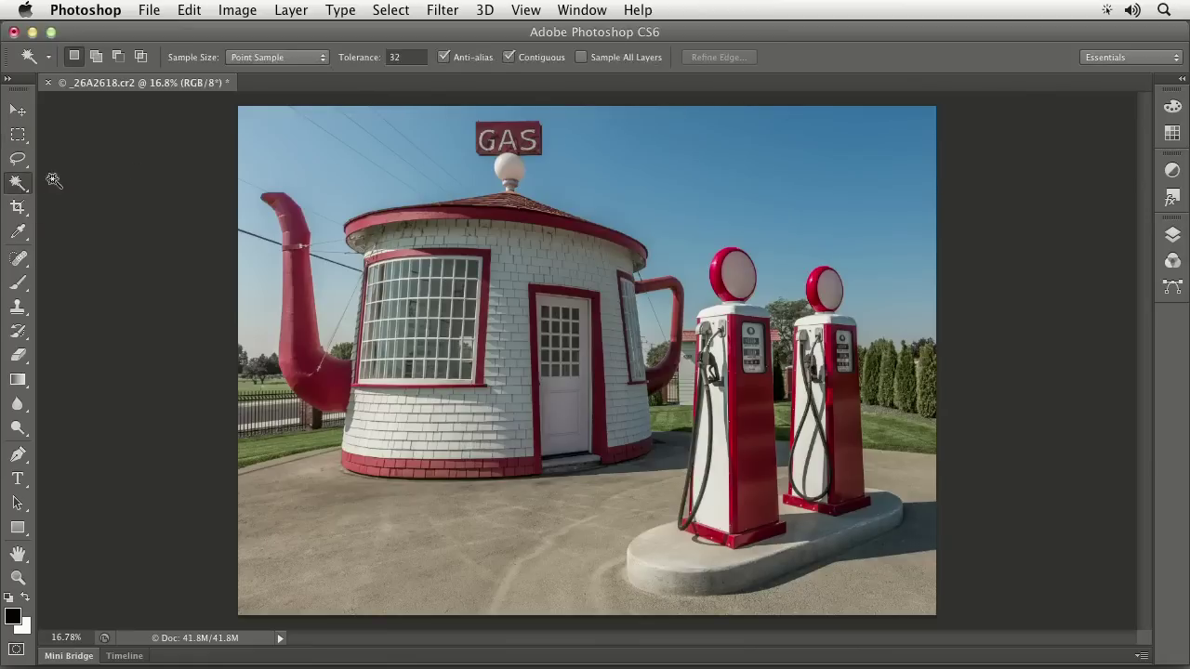
left_click_drag(362, 62, 117, 56)
left_click(18, 136)
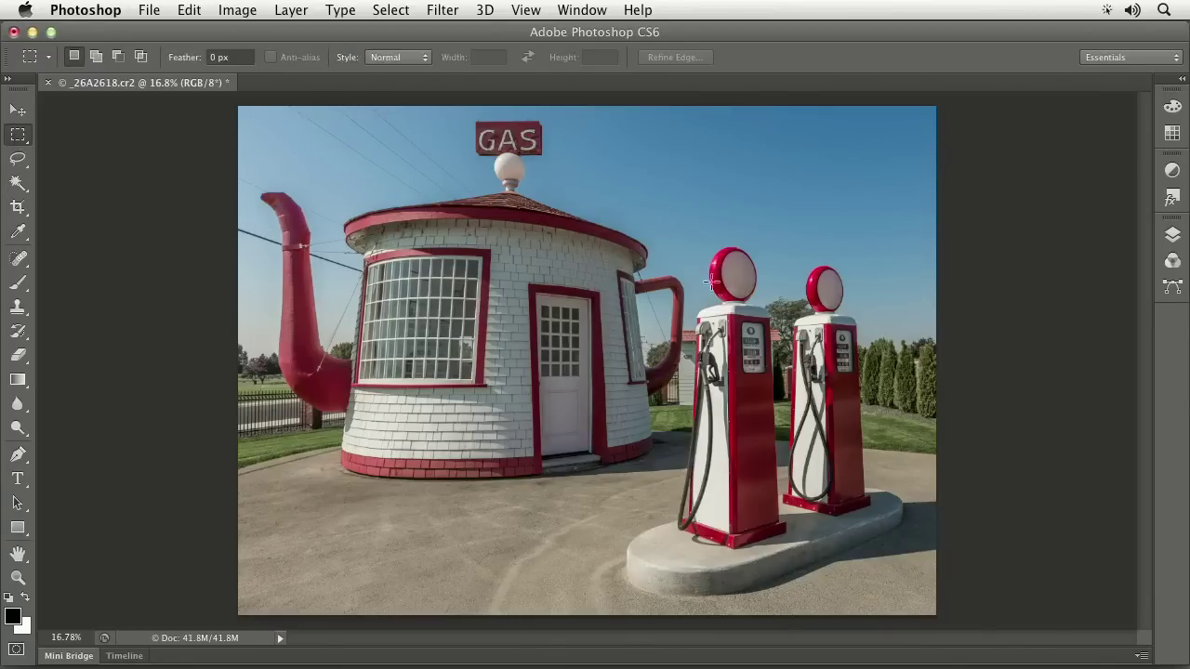
left_click_drag(893, 327, 915, 106)
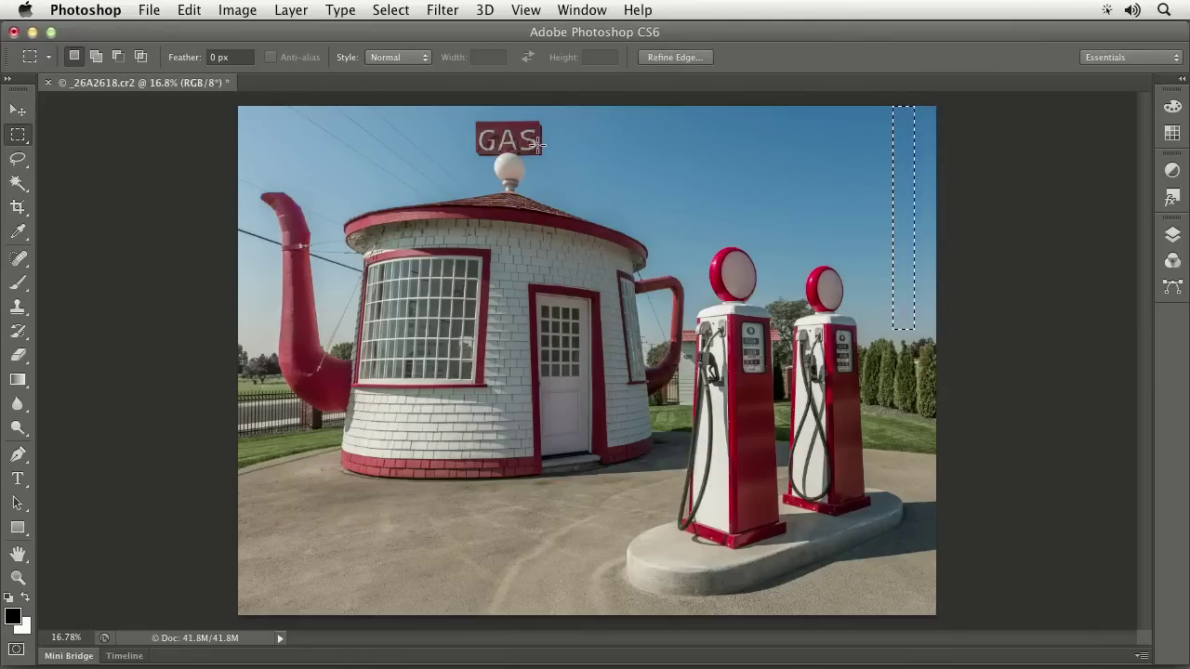
left_click(390, 9)
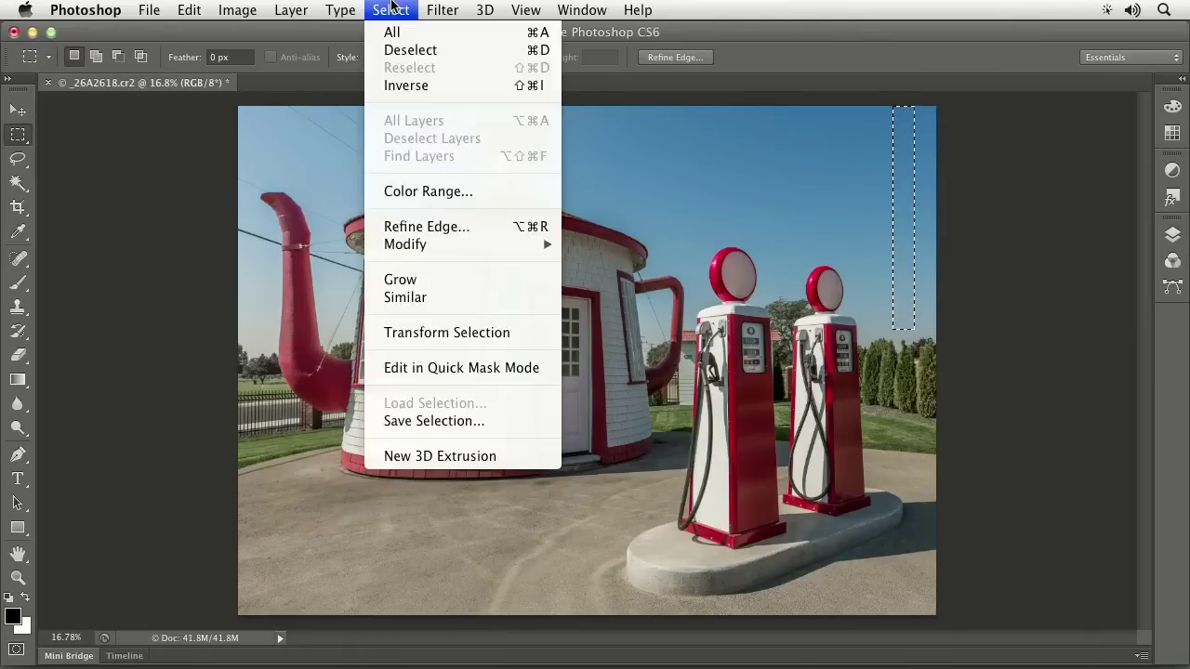
left_click(432, 281)
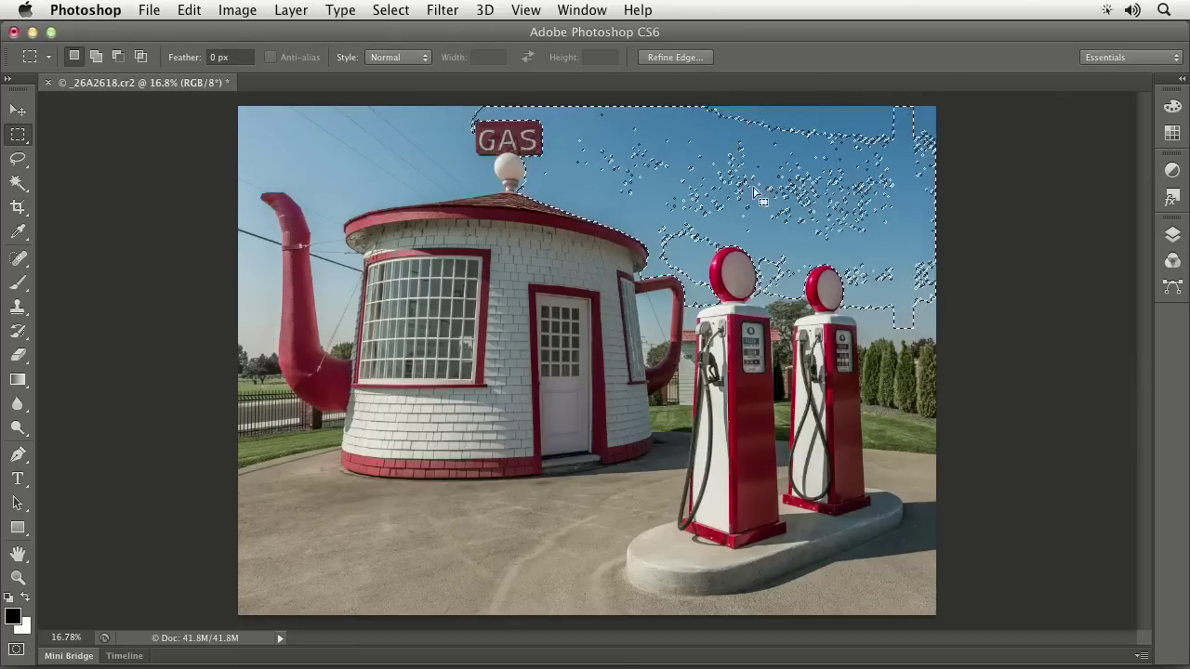
key("super+d")
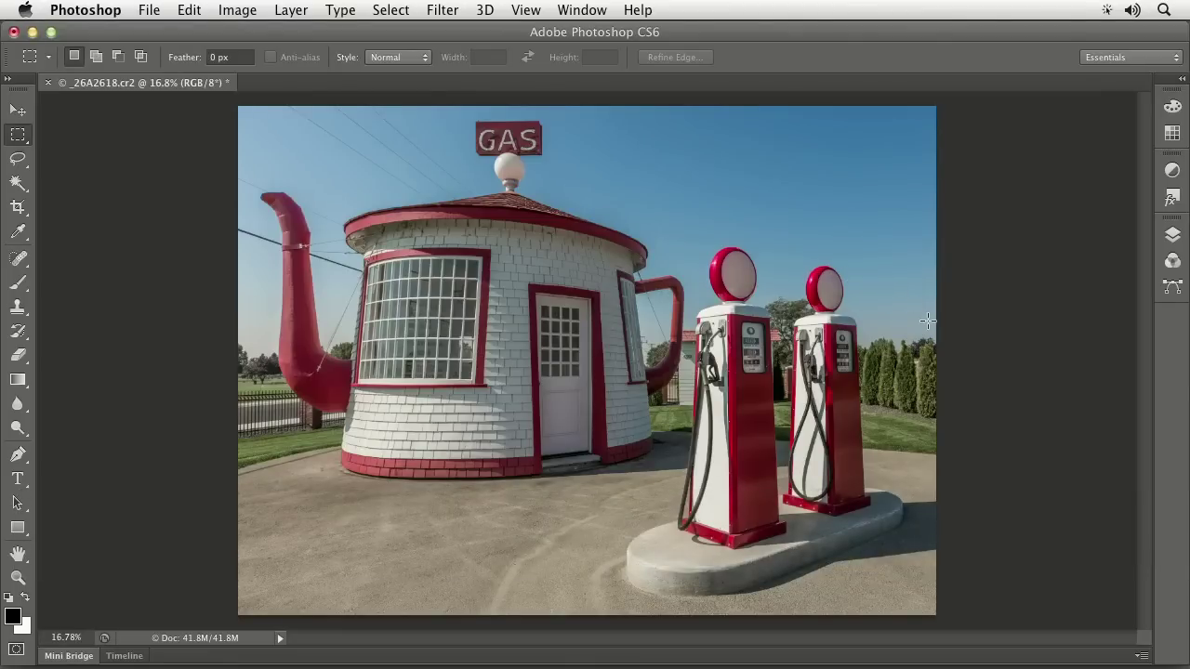
Draw a wider marquee in the sky above the hedges, extend it with Similar at zero tolerance, and deselect
left_click_drag(926, 319, 871, 106)
left_click(390, 9)
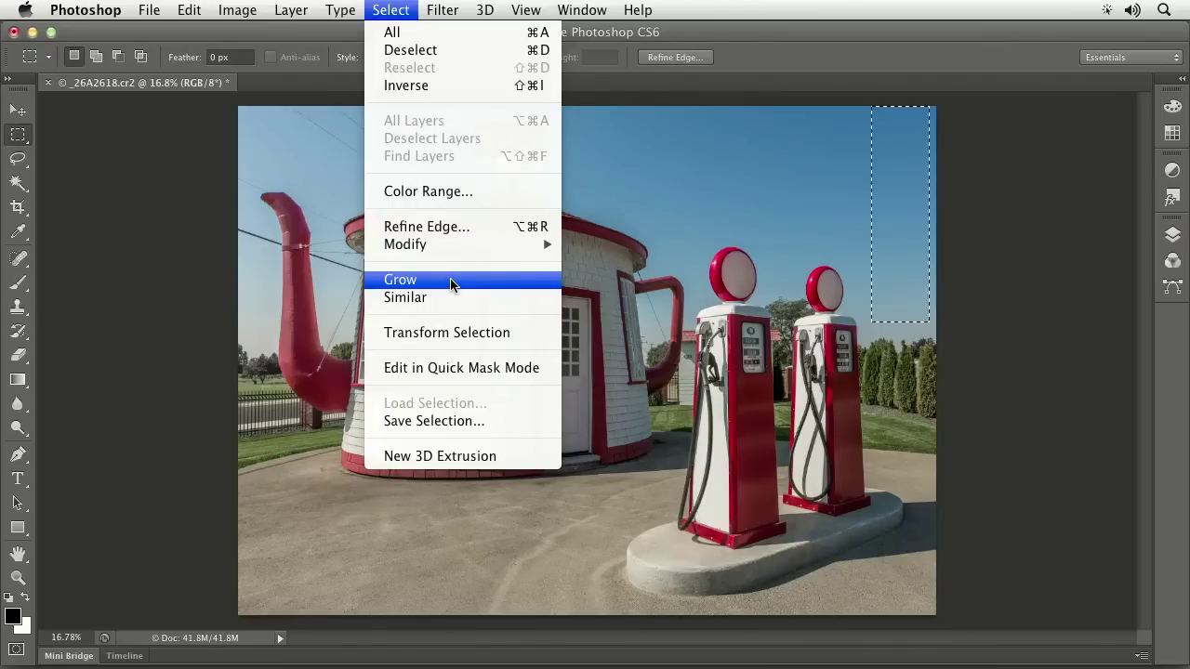
left_click(394, 18)
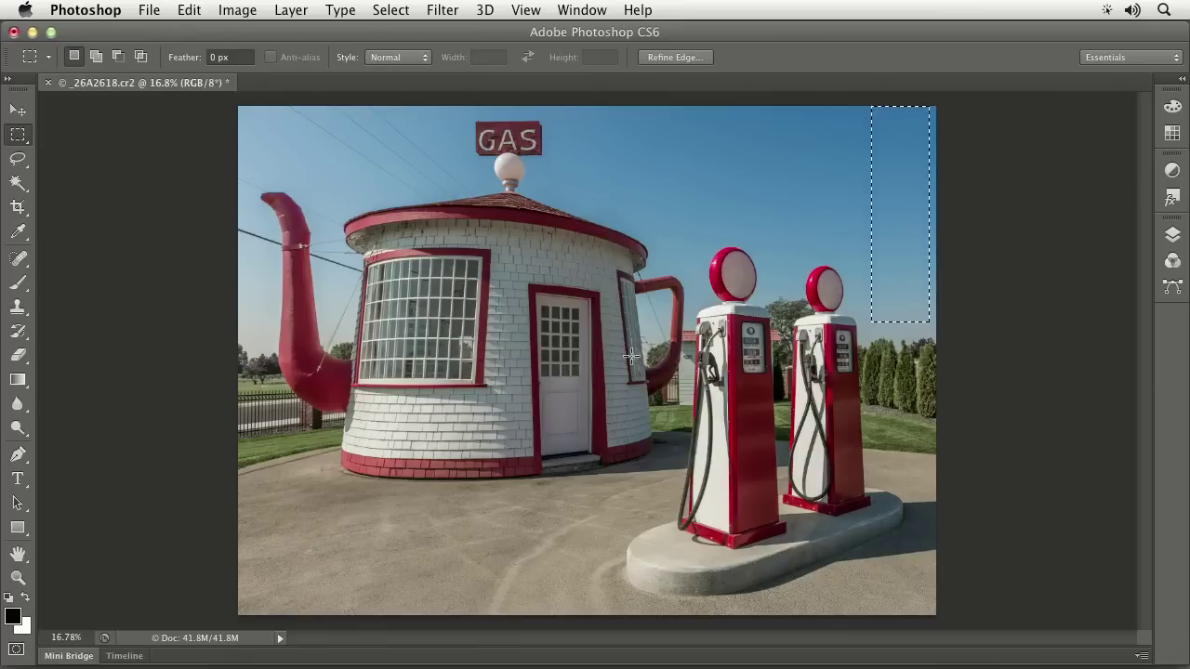
left_click(390, 10)
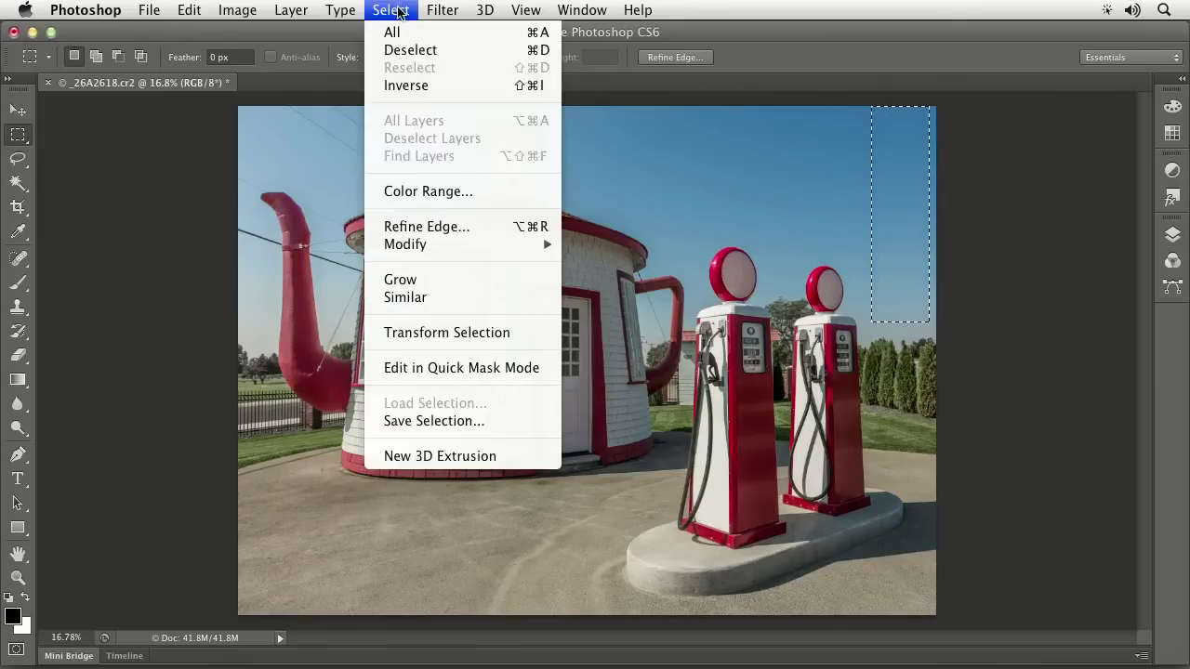
left_click(429, 302)
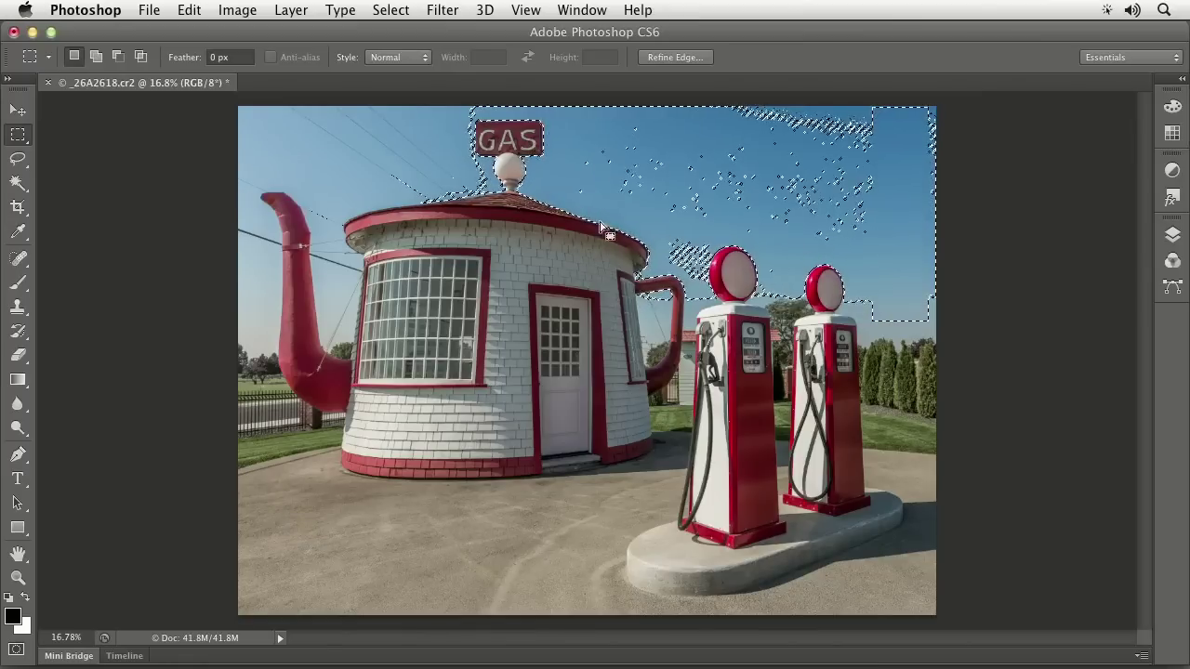
key("super+d")
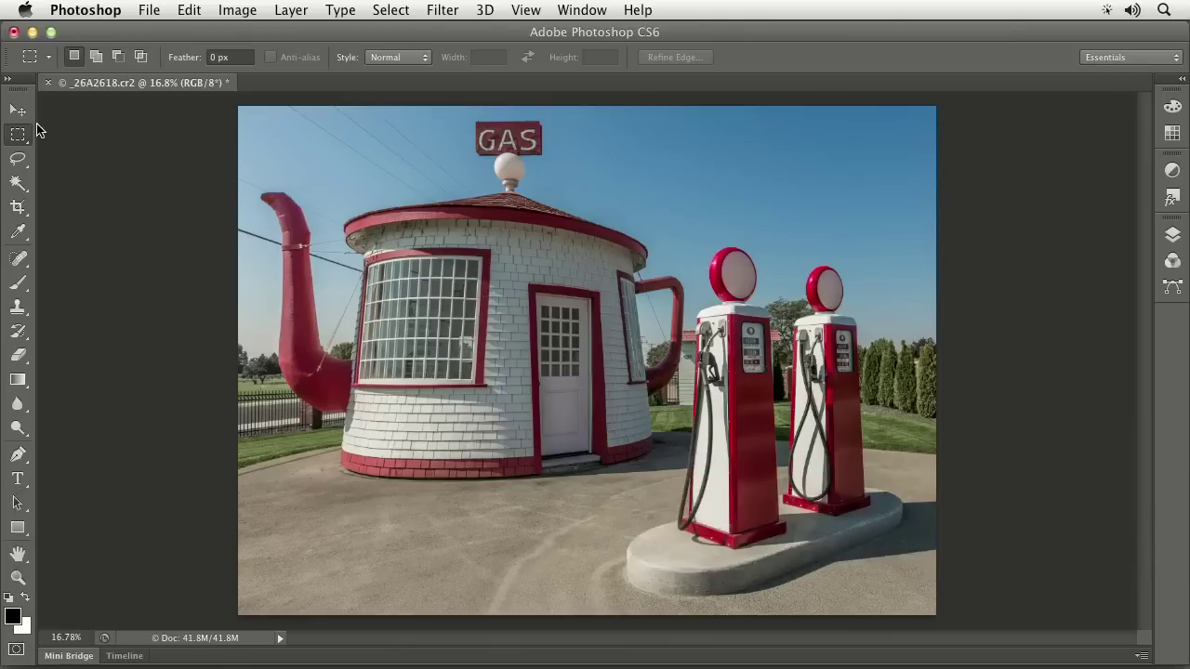
Set the Magic Wand tolerance back to 32
left_click(18, 183)
left_click(411, 58)
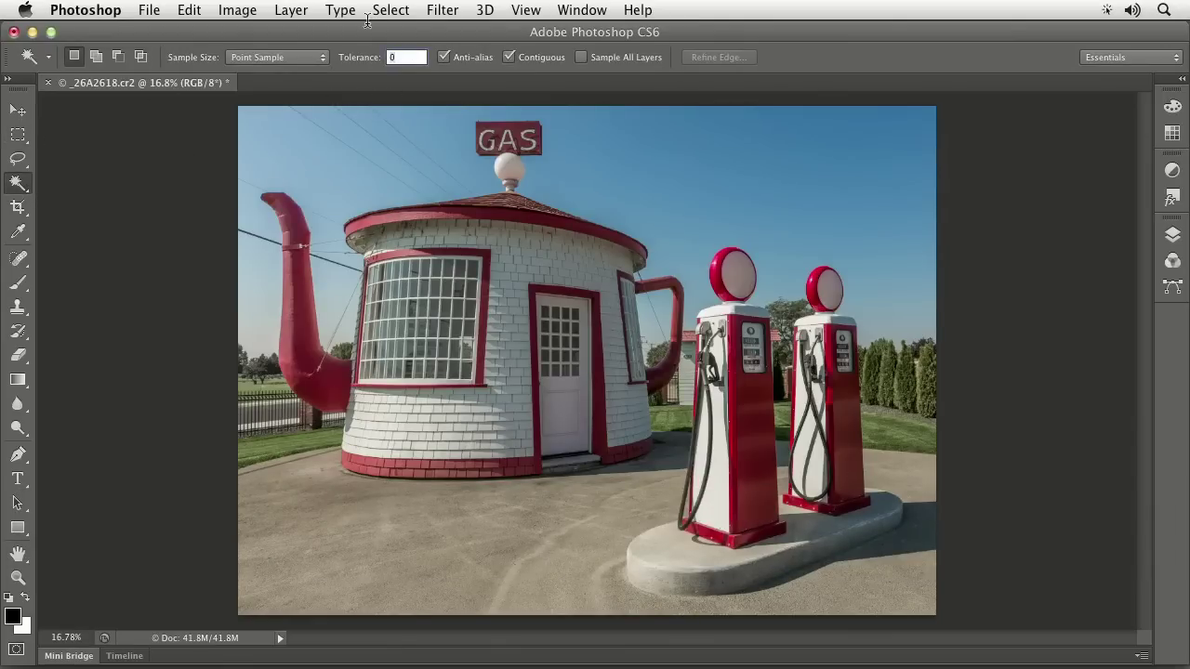
type("32")
key("Return")
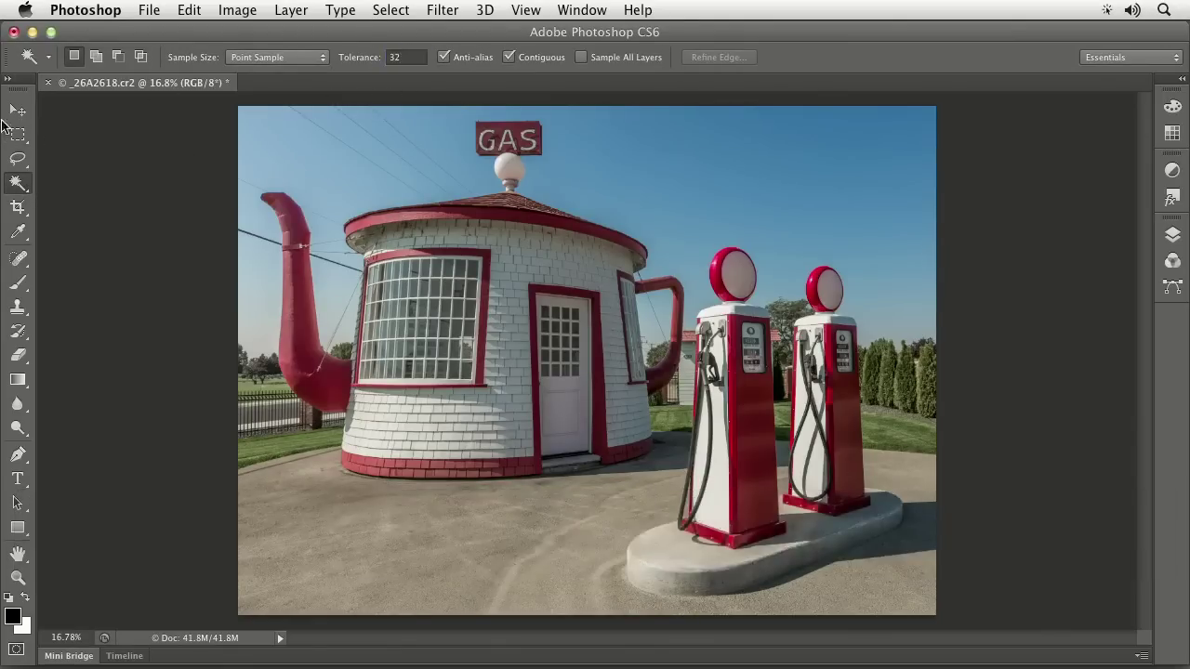
Draw a rectangular marquee in the sky above the hedges, expand it with Grow, and undo the growth
left_click(18, 134)
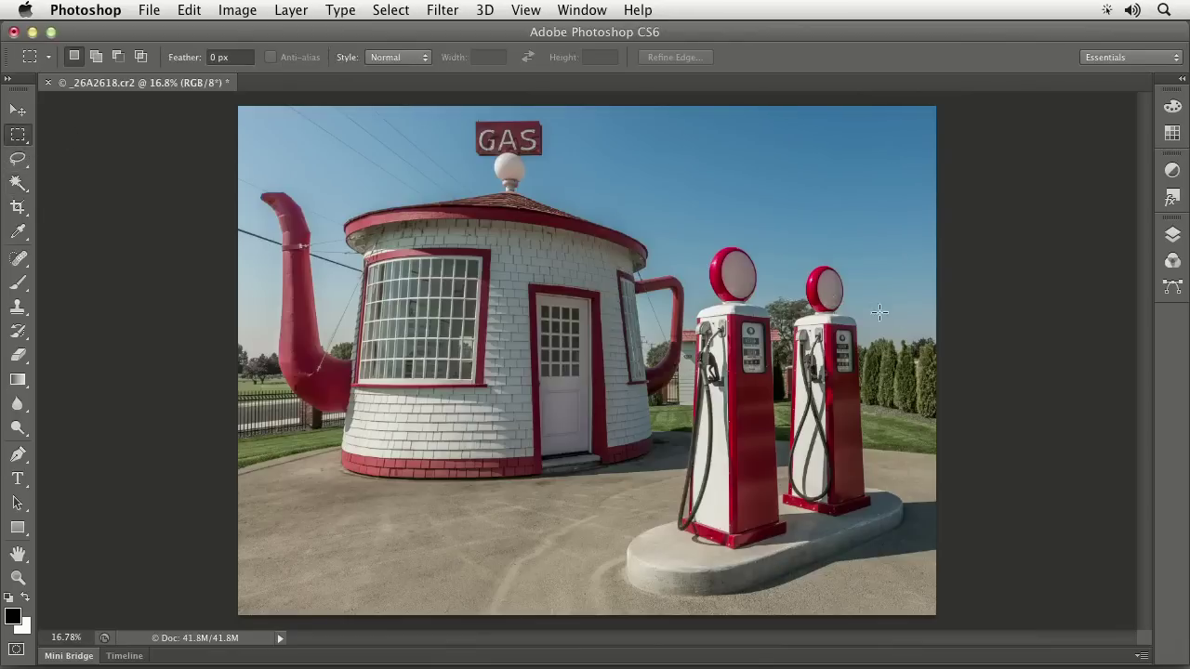
left_click_drag(927, 327, 867, 101)
left_click(390, 9)
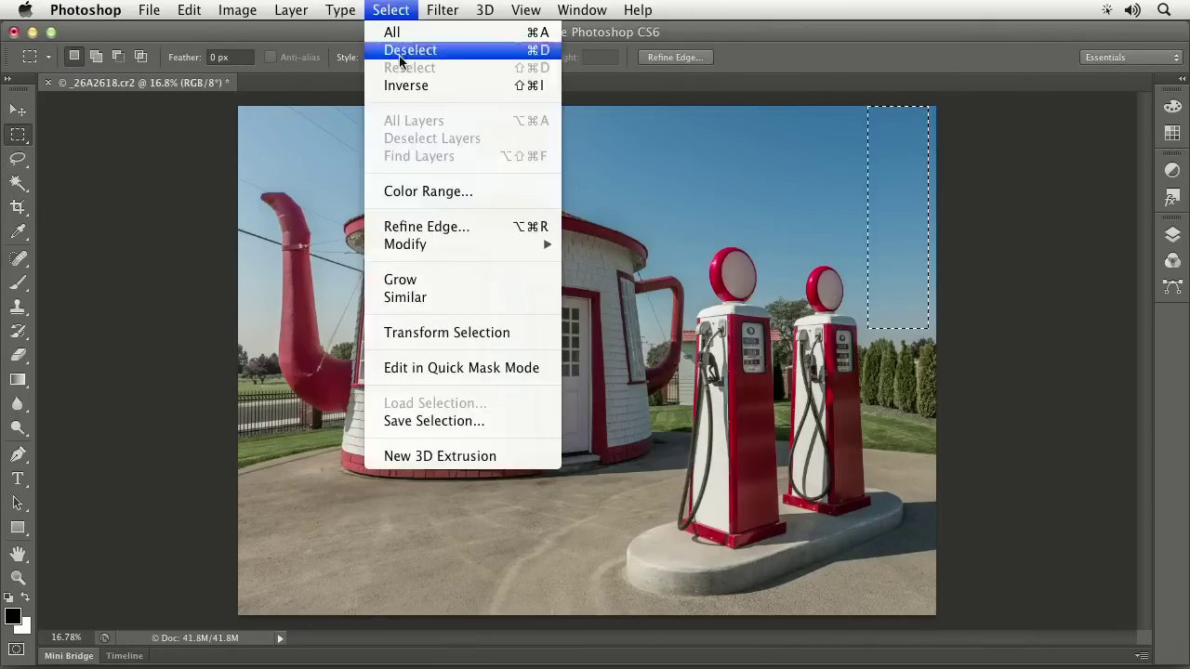
left_click(427, 273)
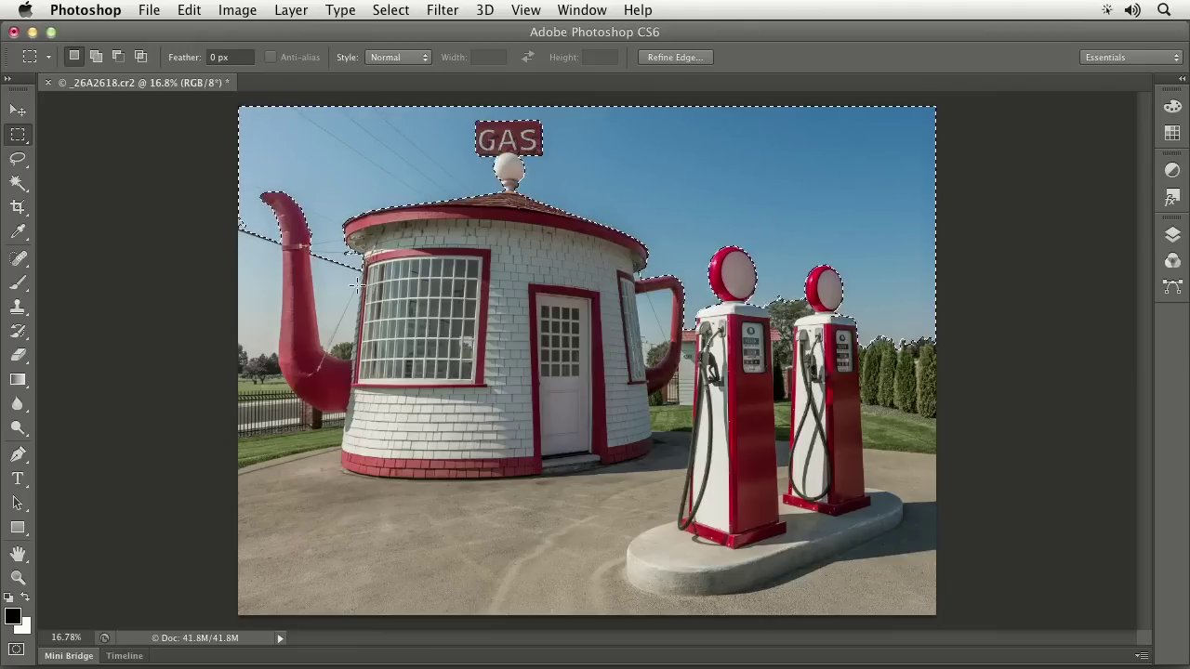
key("super+z")
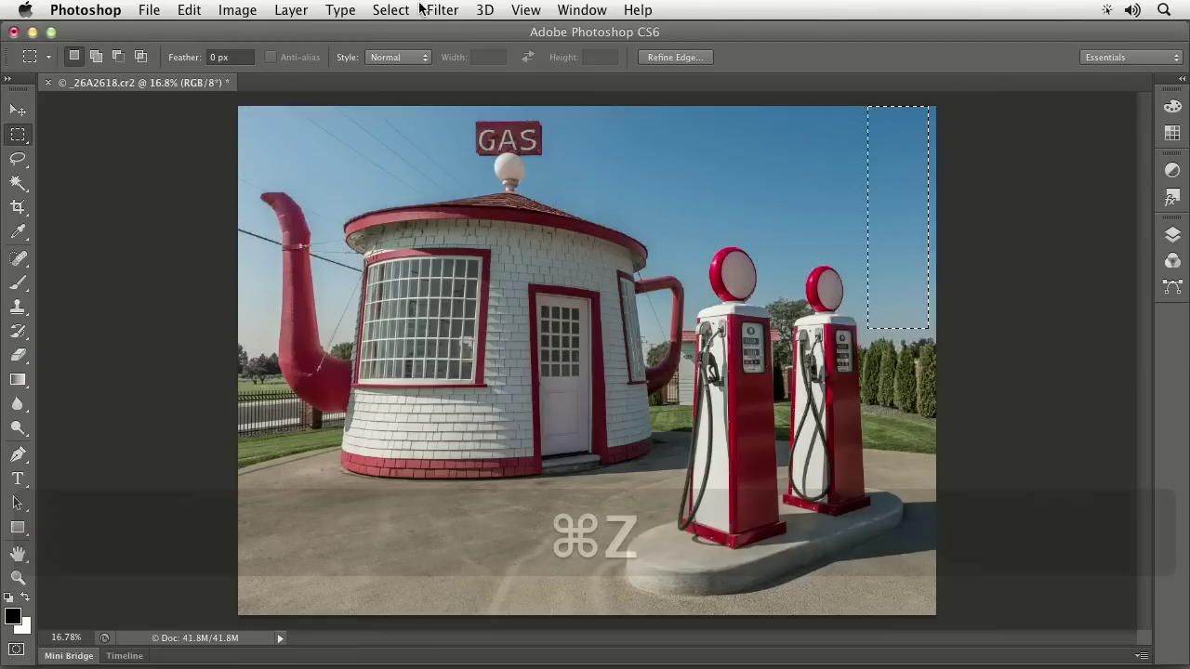
Extend the sky marquee to matching colours across the whole photo with Similar, and deselect
left_click(395, 9)
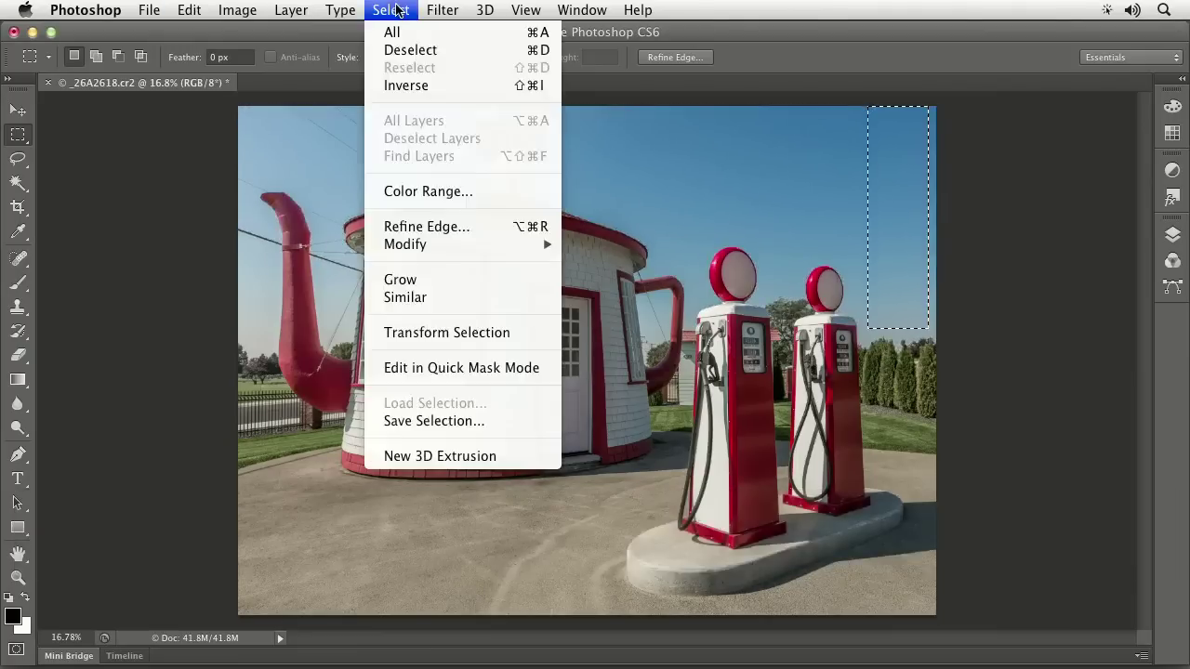
left_click(404, 297)
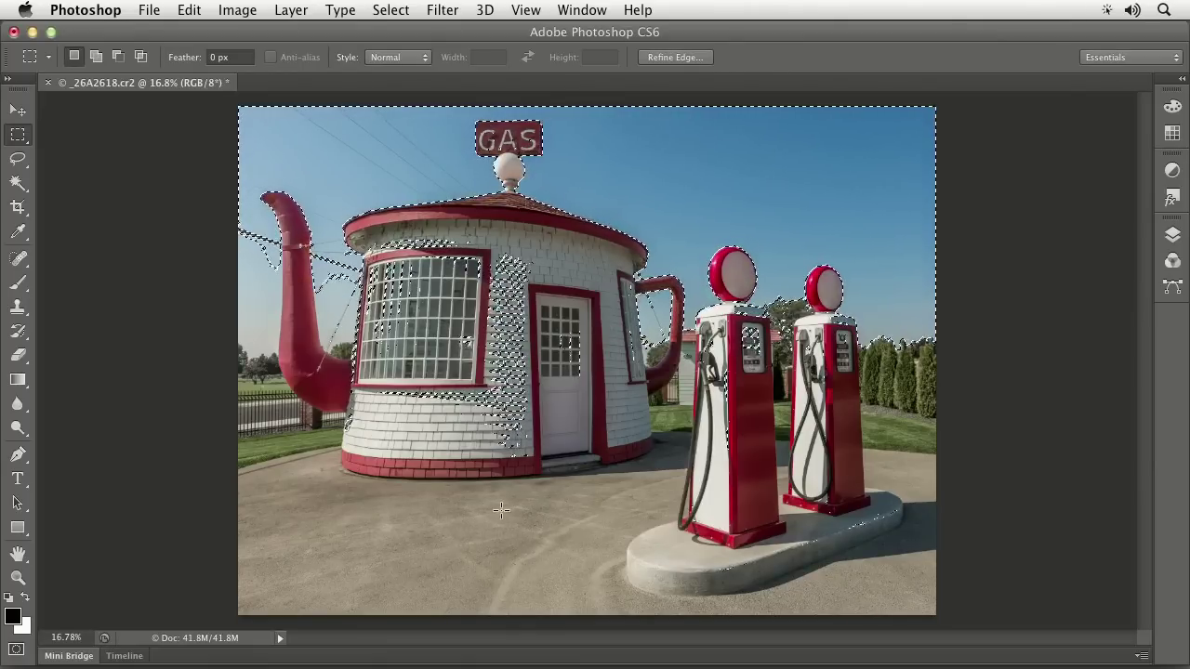
key("super+d")
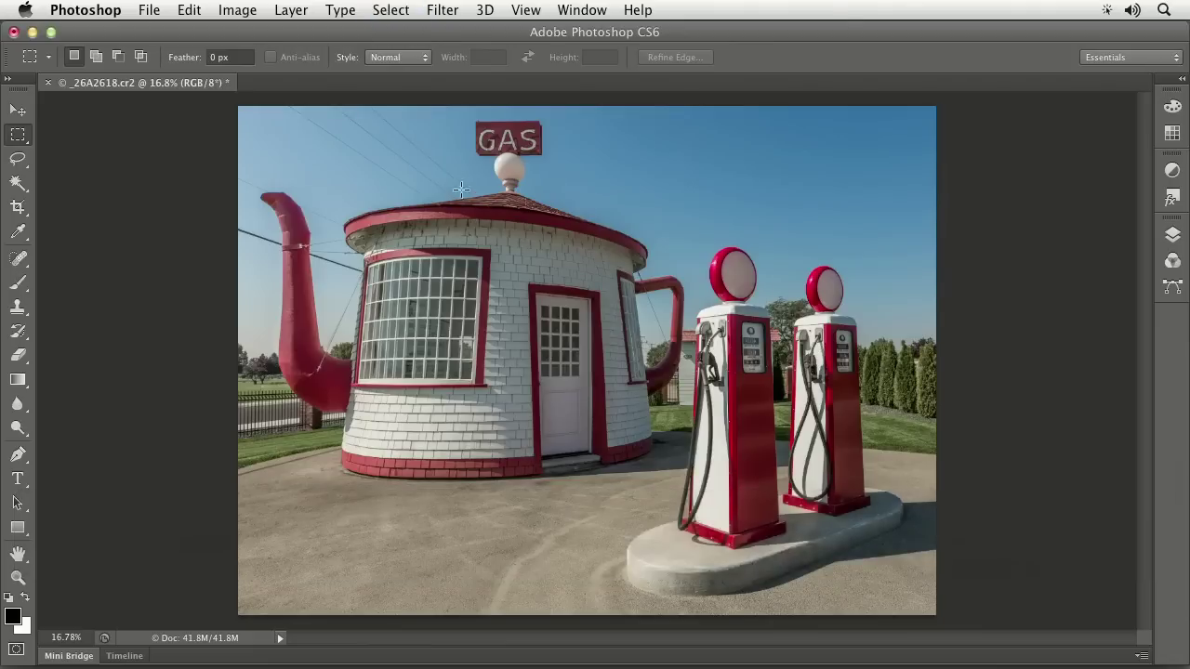
Switch from the Rectangular Marquee to the Magic Wand tool
left_click(392, 12)
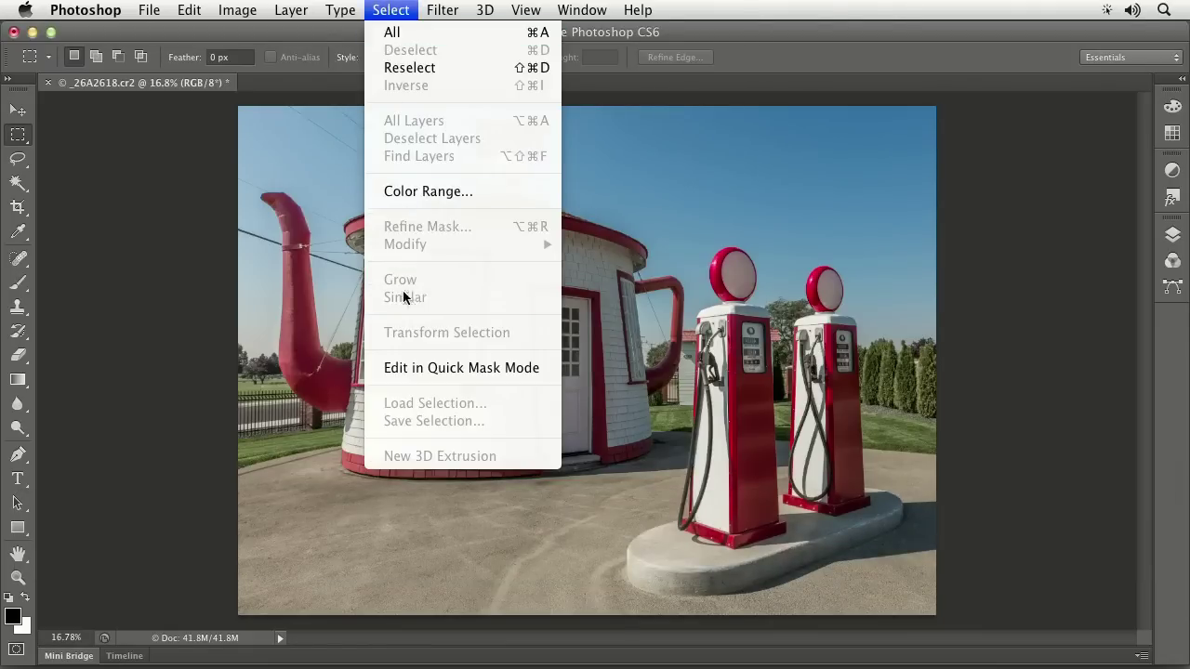
left_click(399, 7)
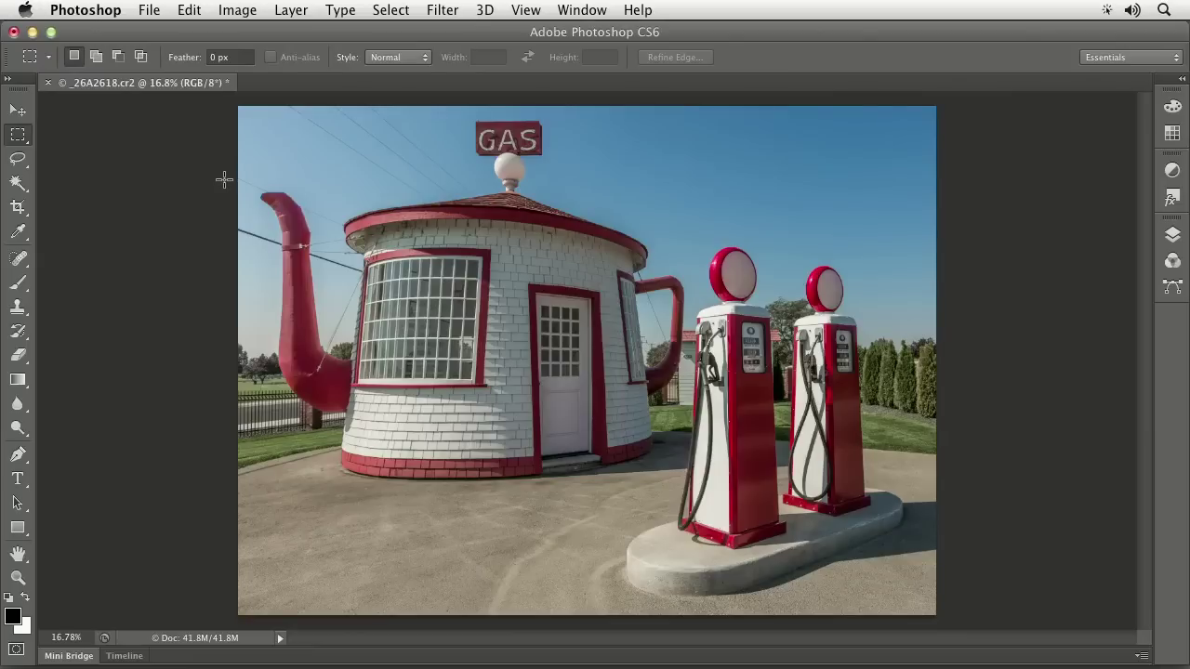
left_click(18, 183)
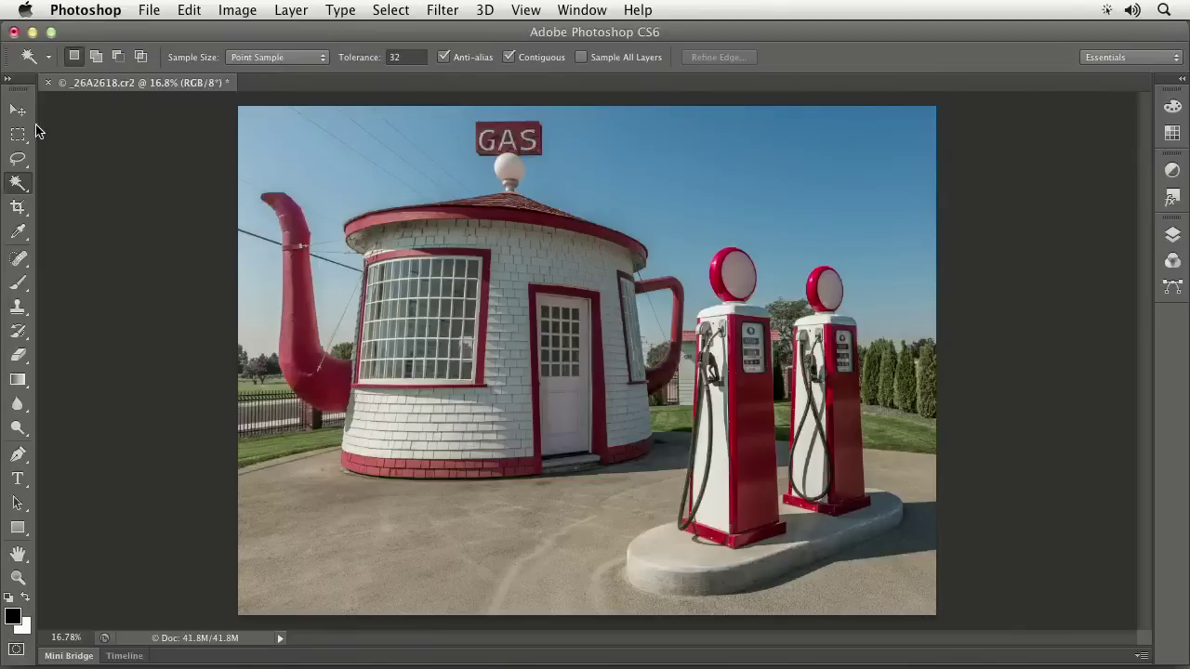
Select the nearer gas pump's round globe by drawing a rectangular marquee around it and subtracting the sky with the Magic Wand
left_click(18, 134)
left_click_drag(682, 228, 764, 312)
key("space")
left_click(18, 183)
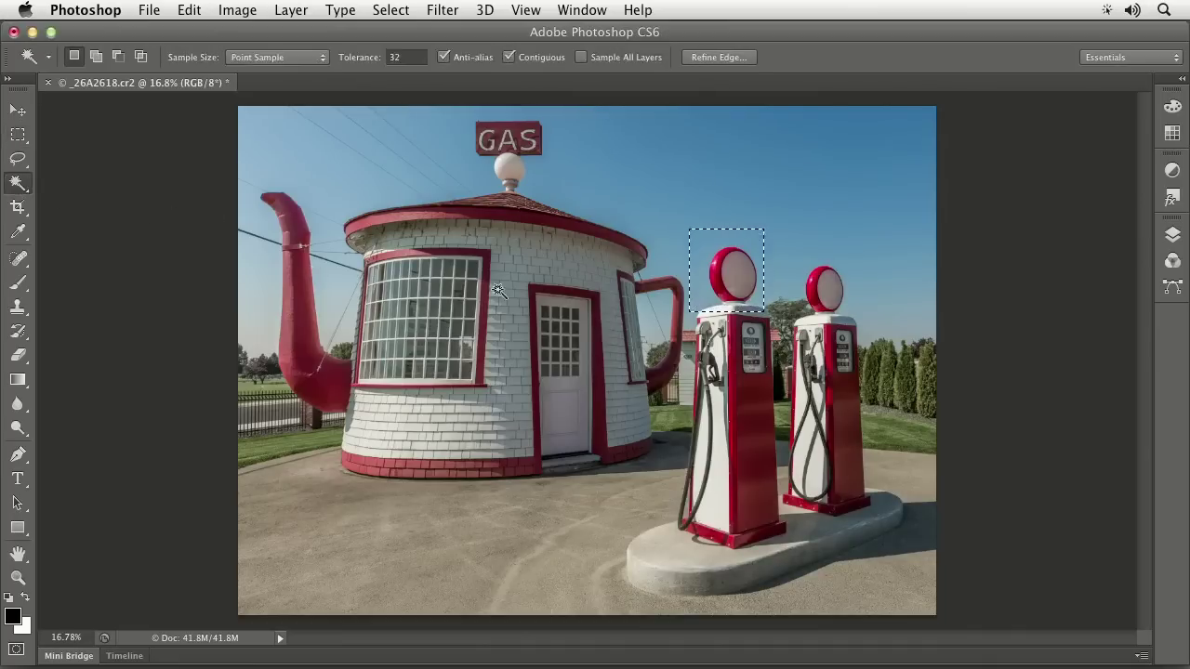
left_click(698, 245, "alt")
scroll(698, 245, "up", 1)
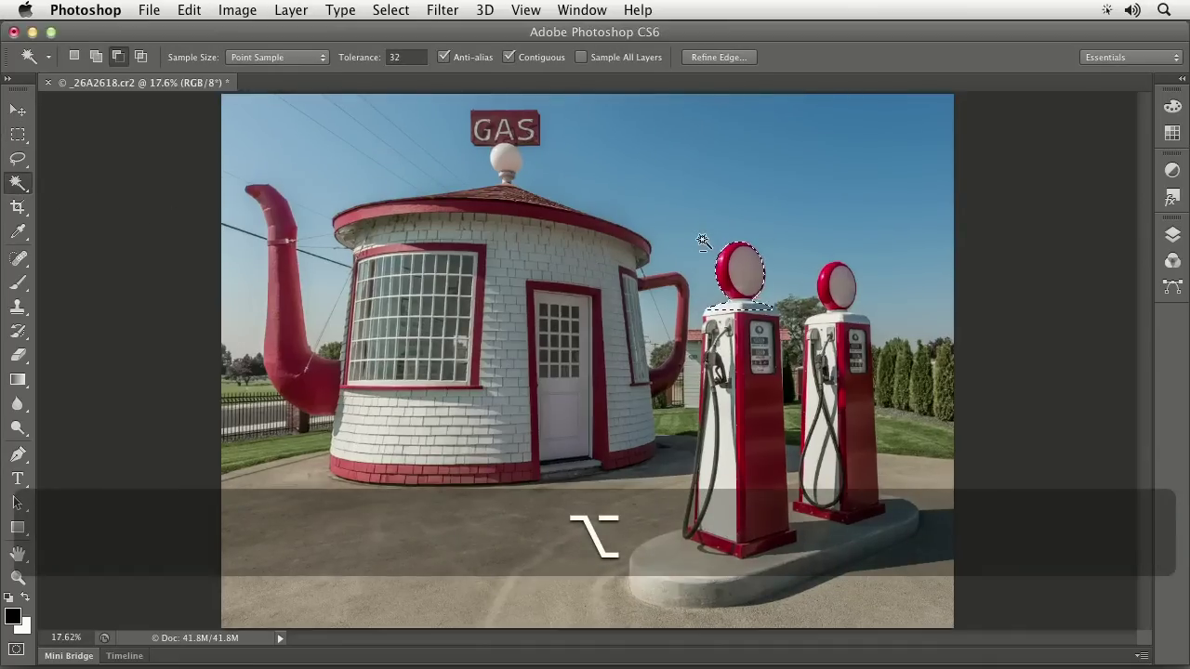
Examine the selection edges around the nearer pump's globe up close, and deselect
key("super+space")
left_click(782, 279)
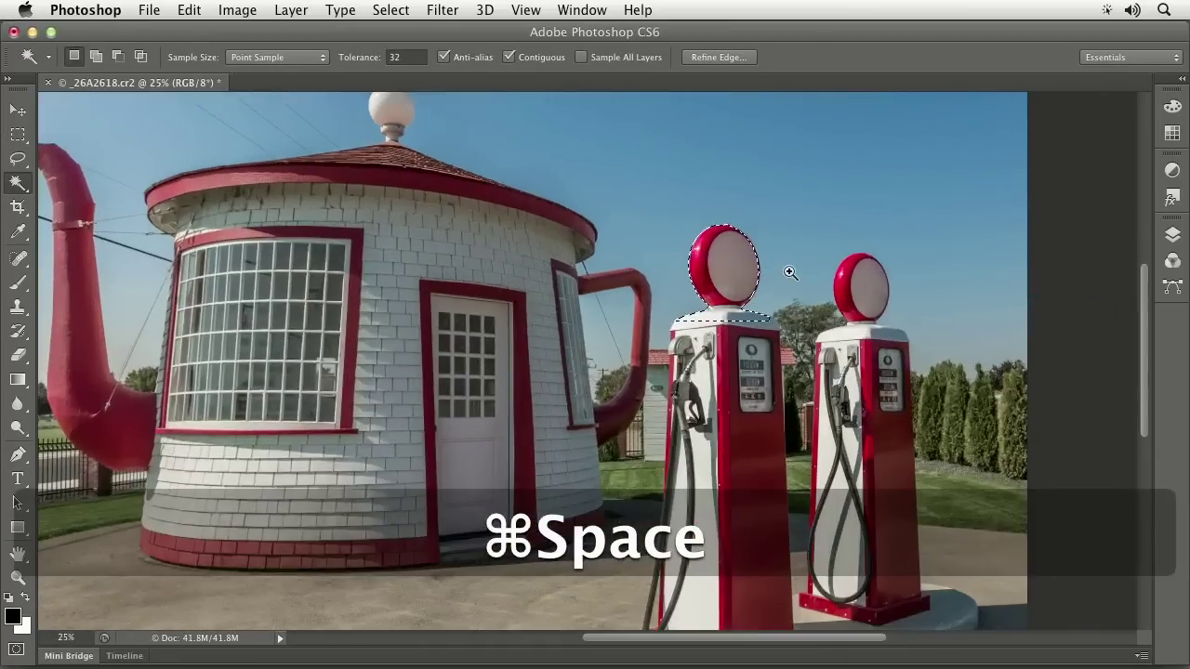
left_click(789, 273)
left_click(755, 290)
left_click(757, 279)
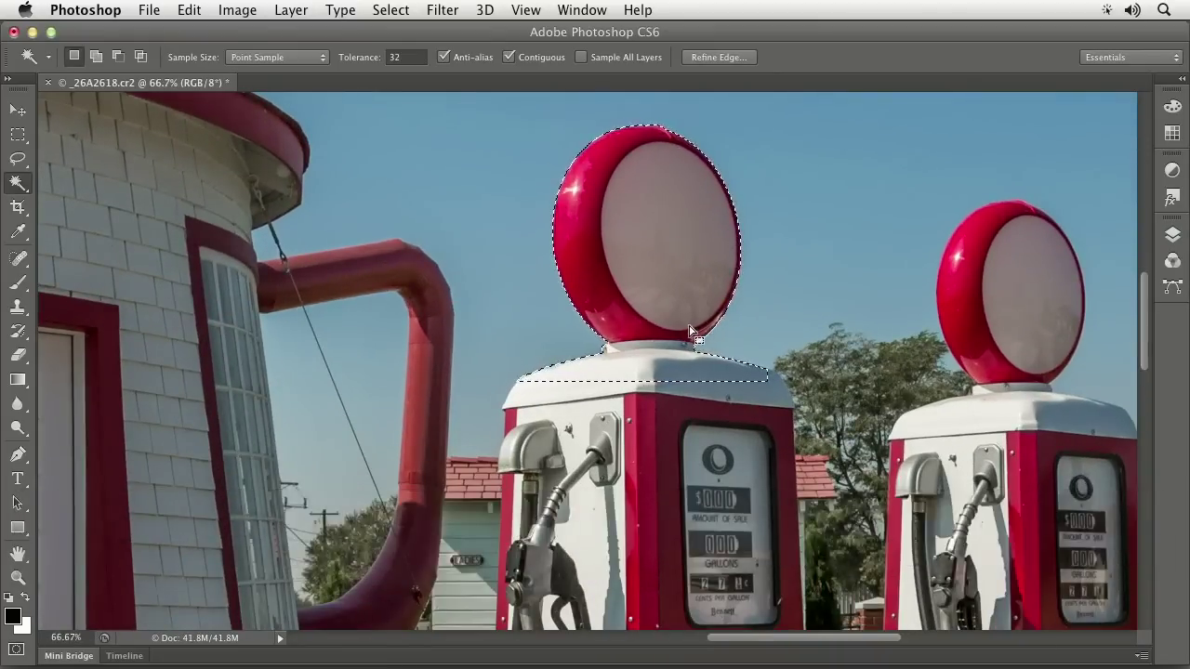
key("space")
left_click_drag(757, 241, 628, 303)
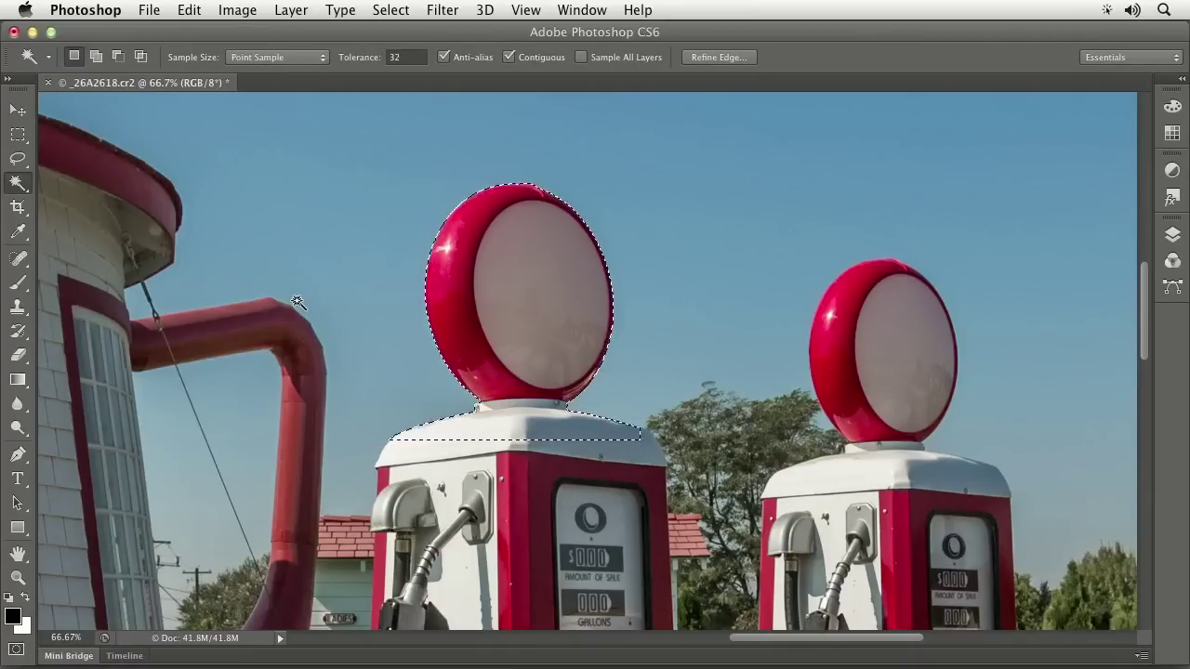
key("super+d")
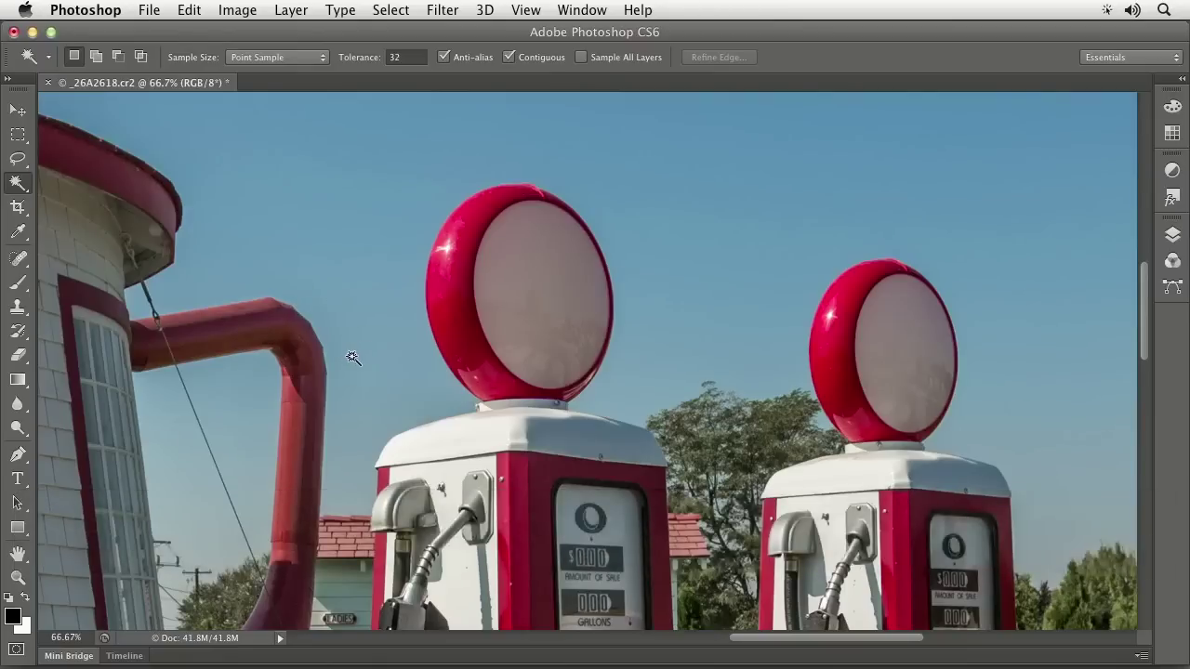
Select the sky beside the nearer pump with the Magic Wand, invert the selection, and deselect
left_click(384, 341)
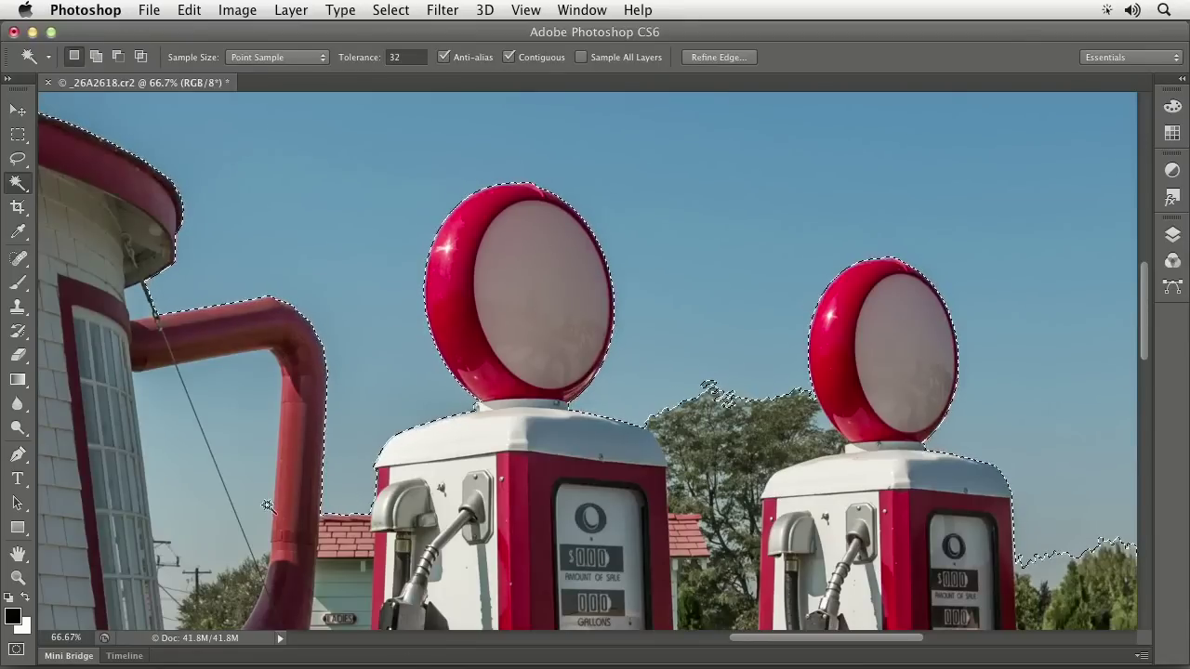
left_click(390, 9)
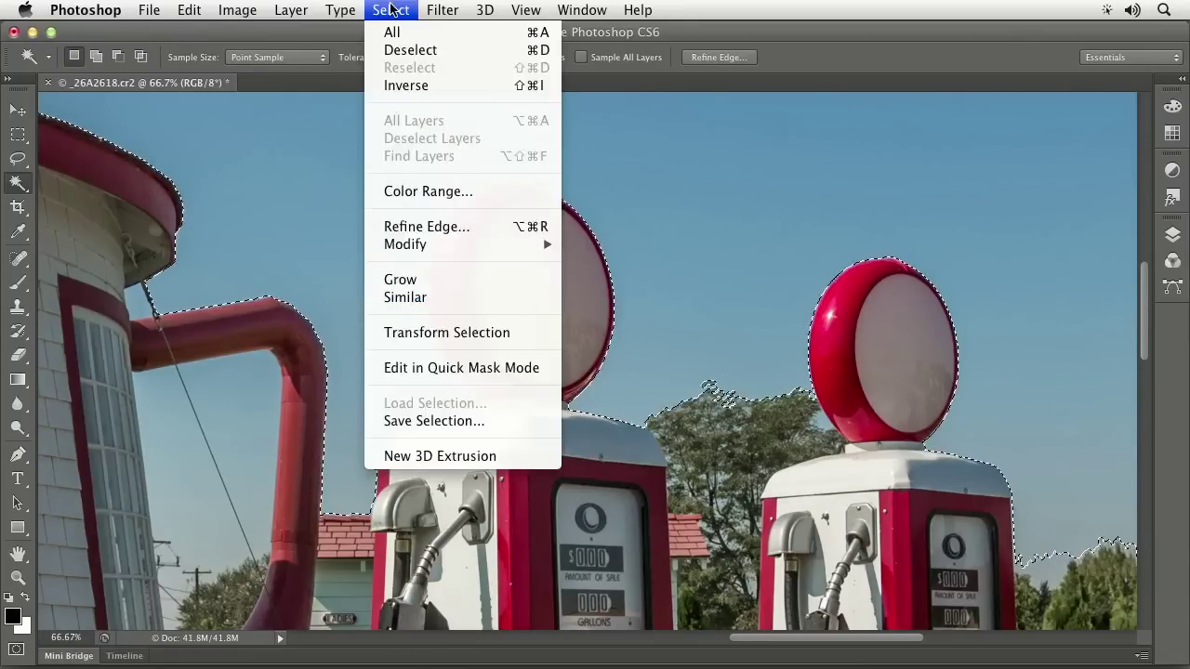
left_click(462, 87)
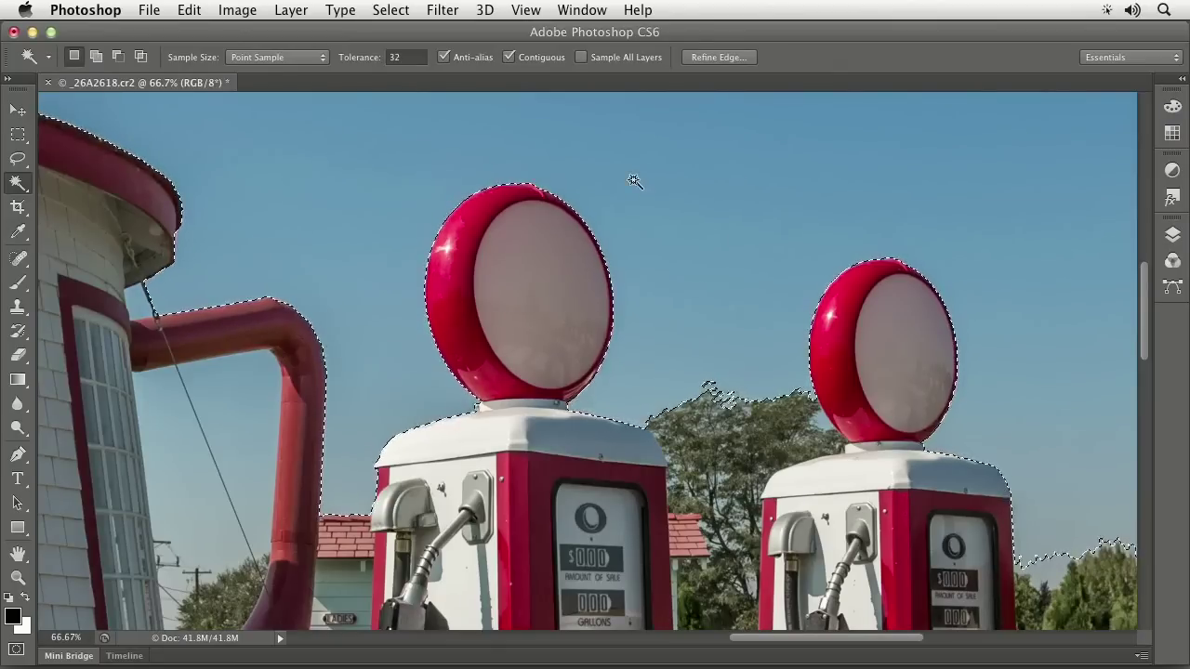
key("super+d")
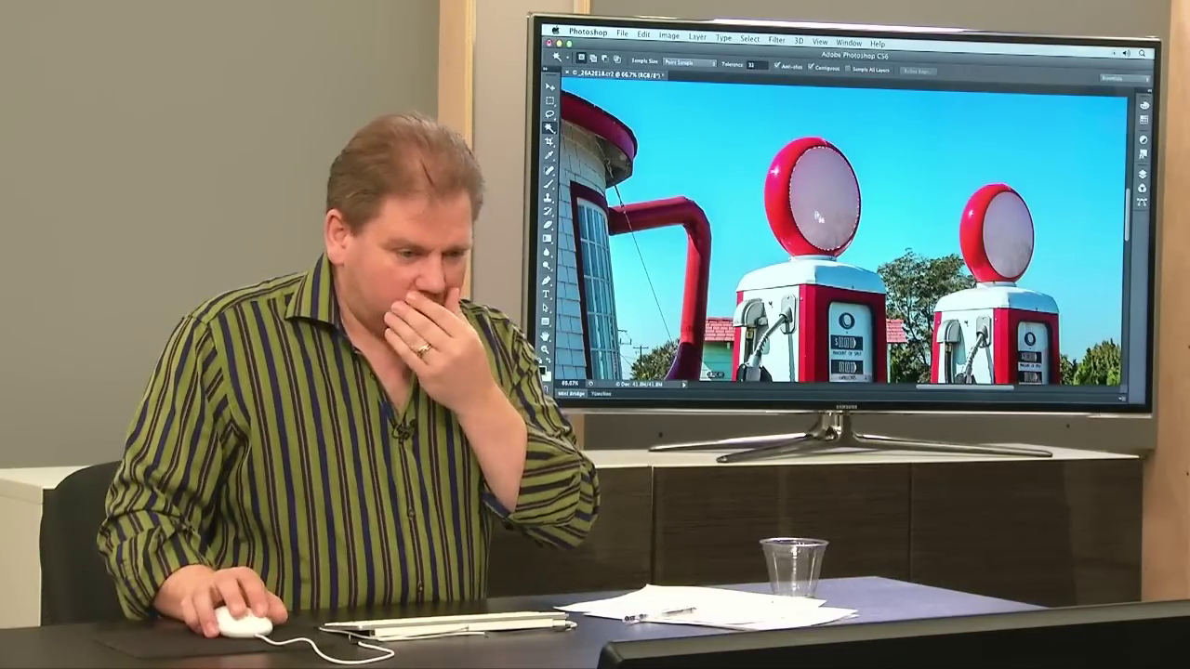
key("super+d")
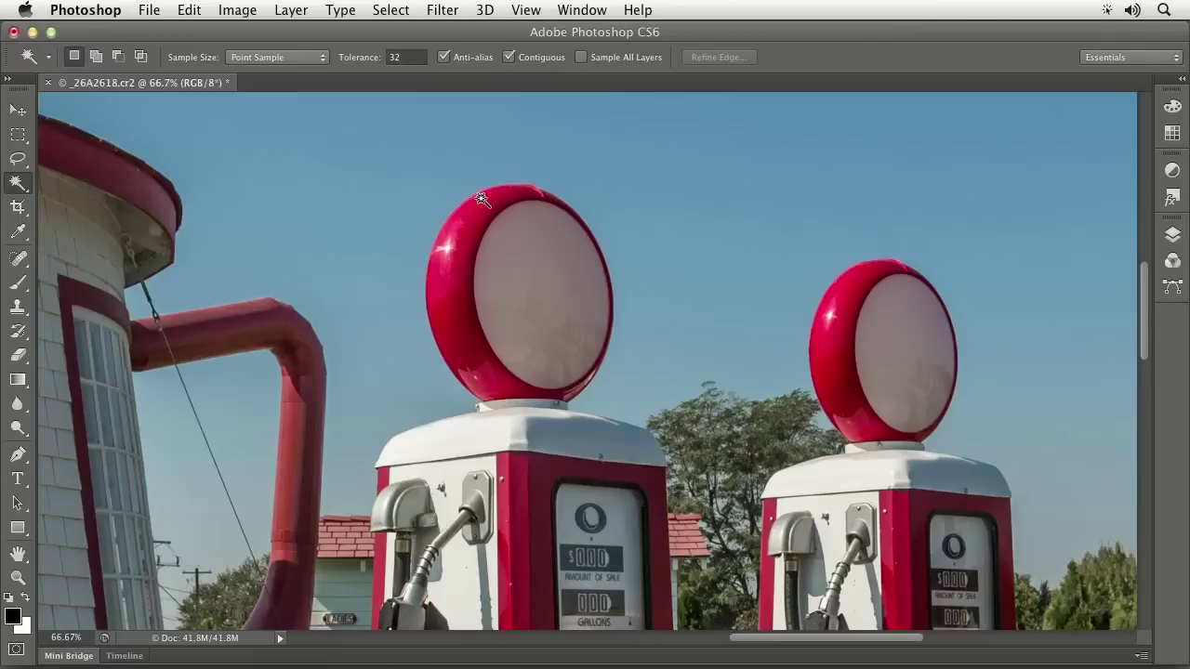
Select only the nearer globe's red rim by drawing a marquee around the globe and subtracting the sky and pale face with the Magic Wand
left_click(18, 135)
left_click_drag(359, 144, 650, 407)
key("w")
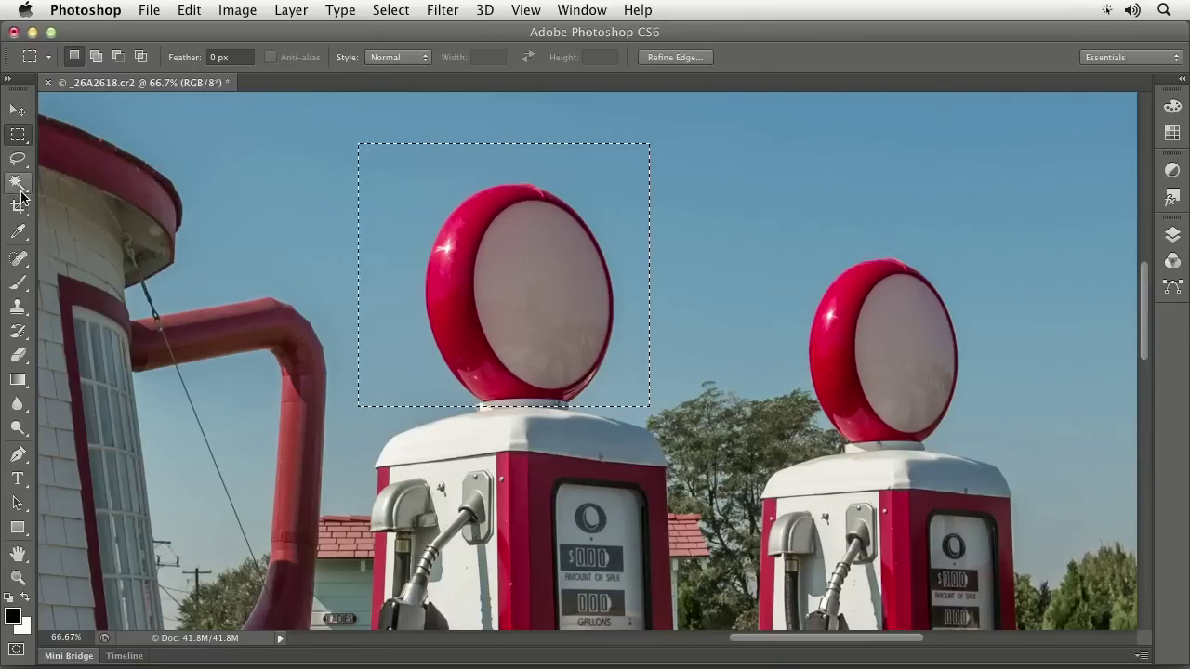
key("alt")
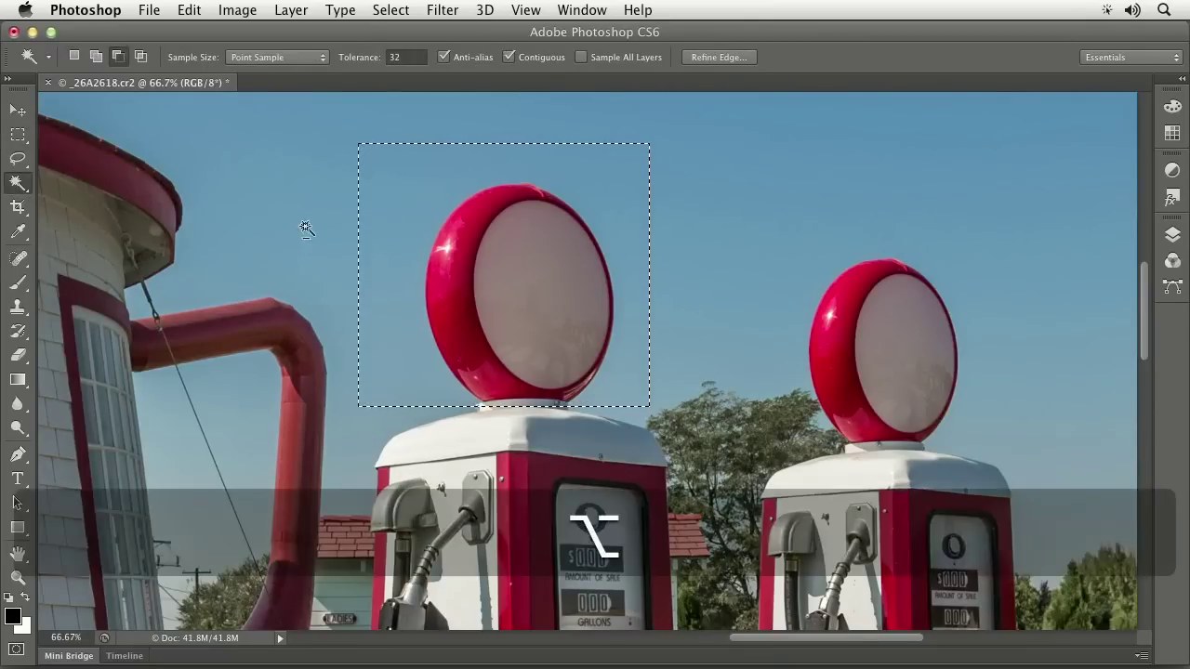
left_click(421, 192, "alt")
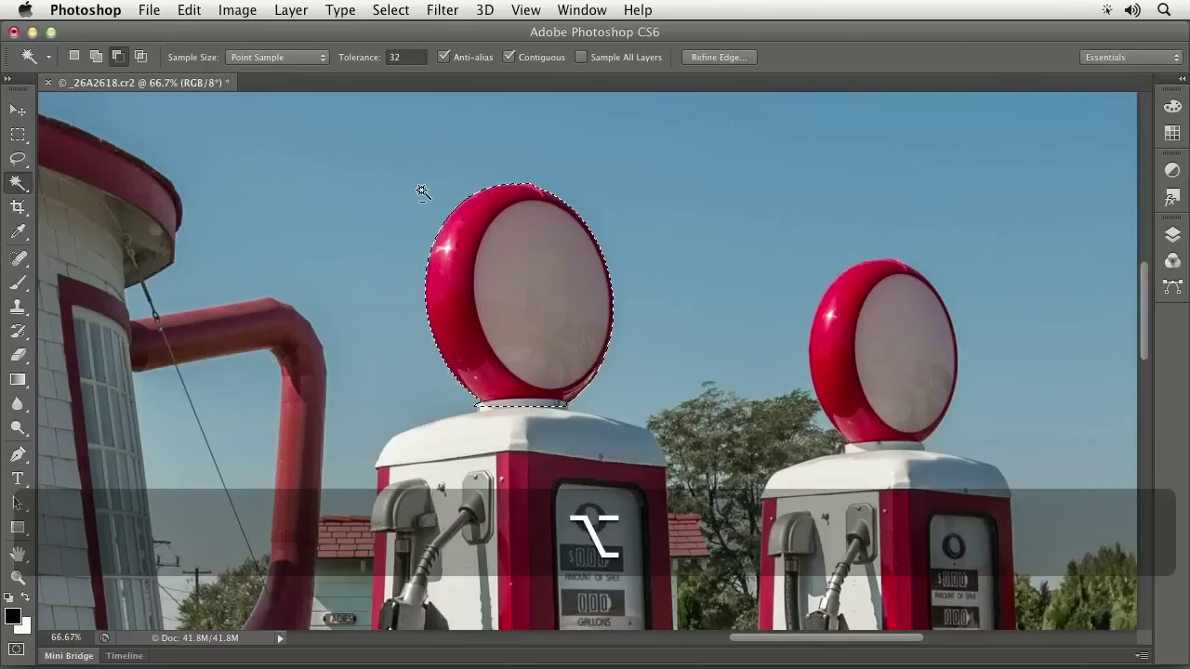
left_click(518, 243, "alt")
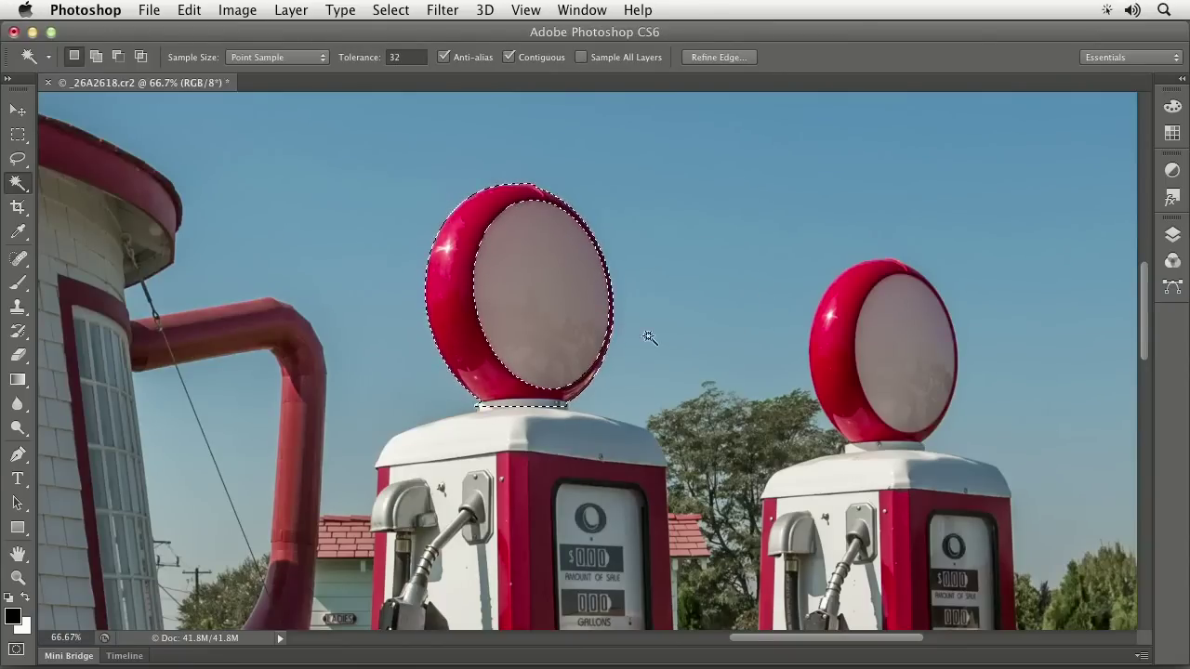
key("alt")
Deselect the globe's rim and draw a rectangular marquee in the open sky between the two pump globes
left_click(386, 8)
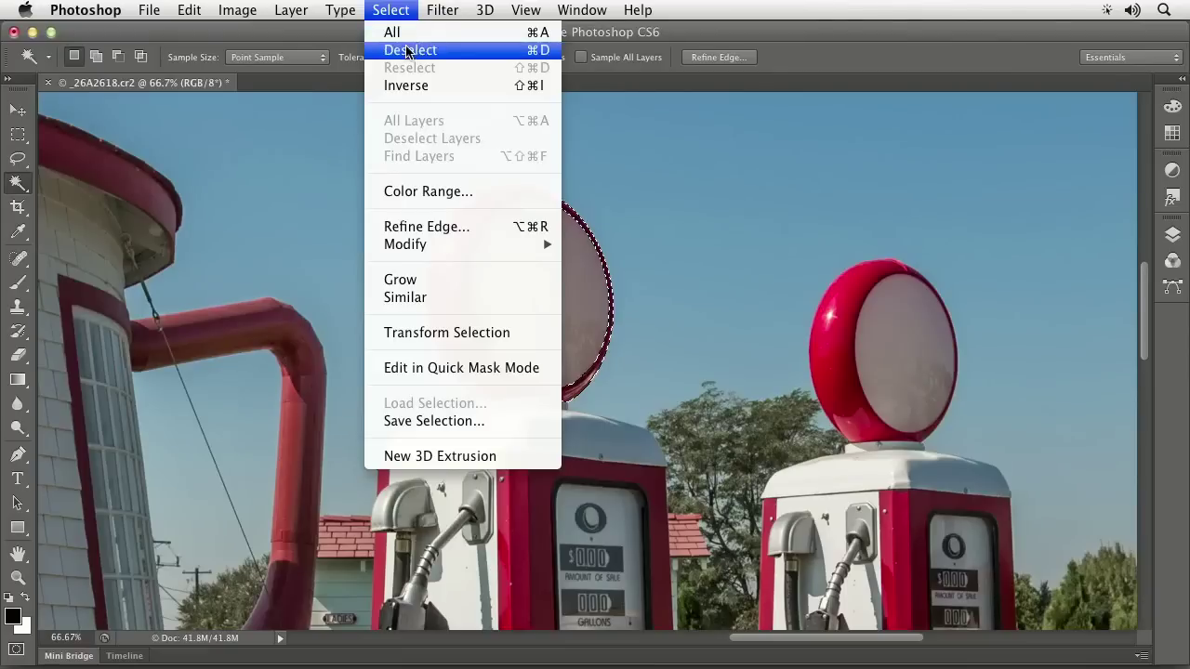
mouse_move(446, 251)
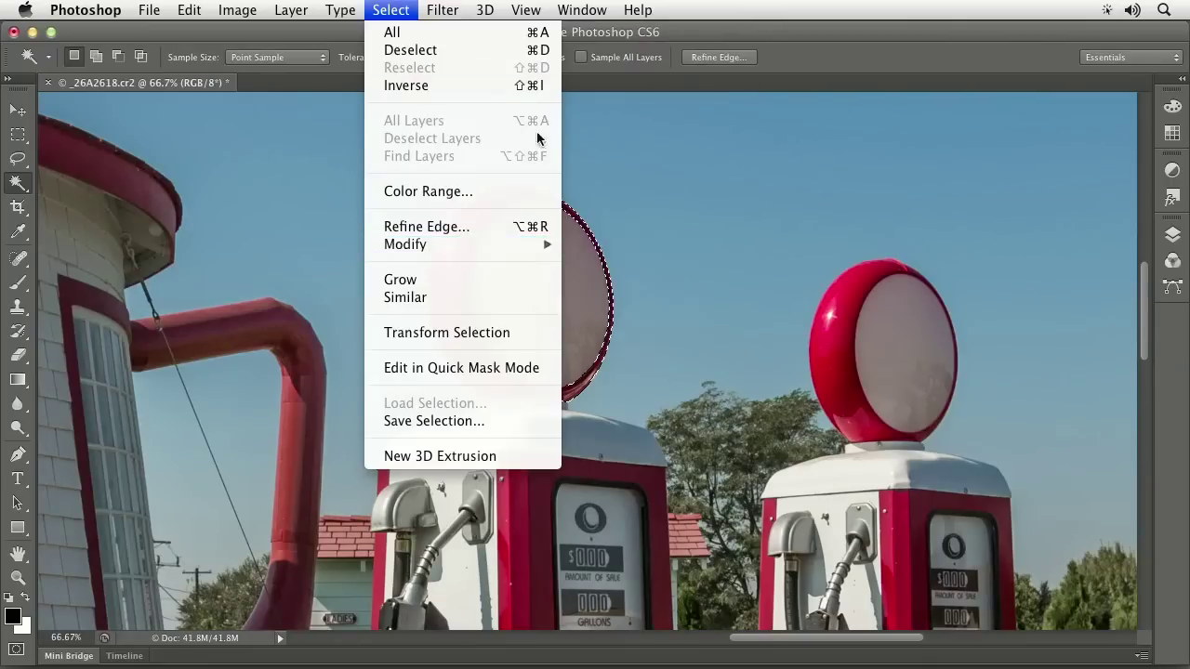
key("super+d")
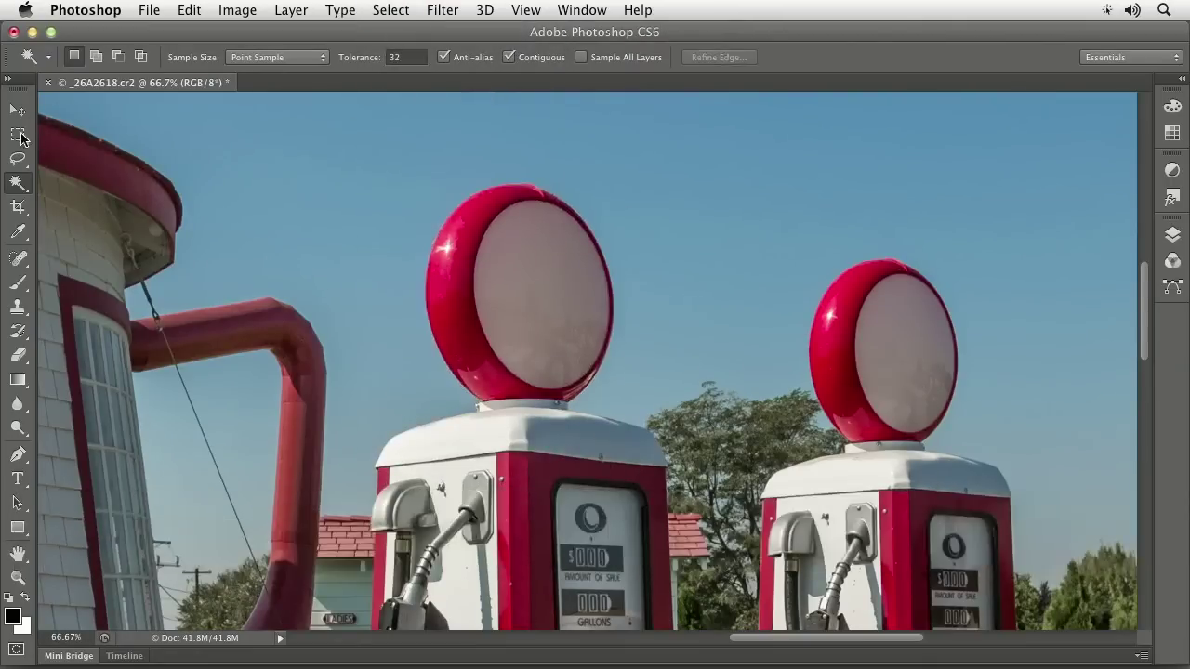
left_click(17, 135)
left_click_drag(642, 137, 815, 231)
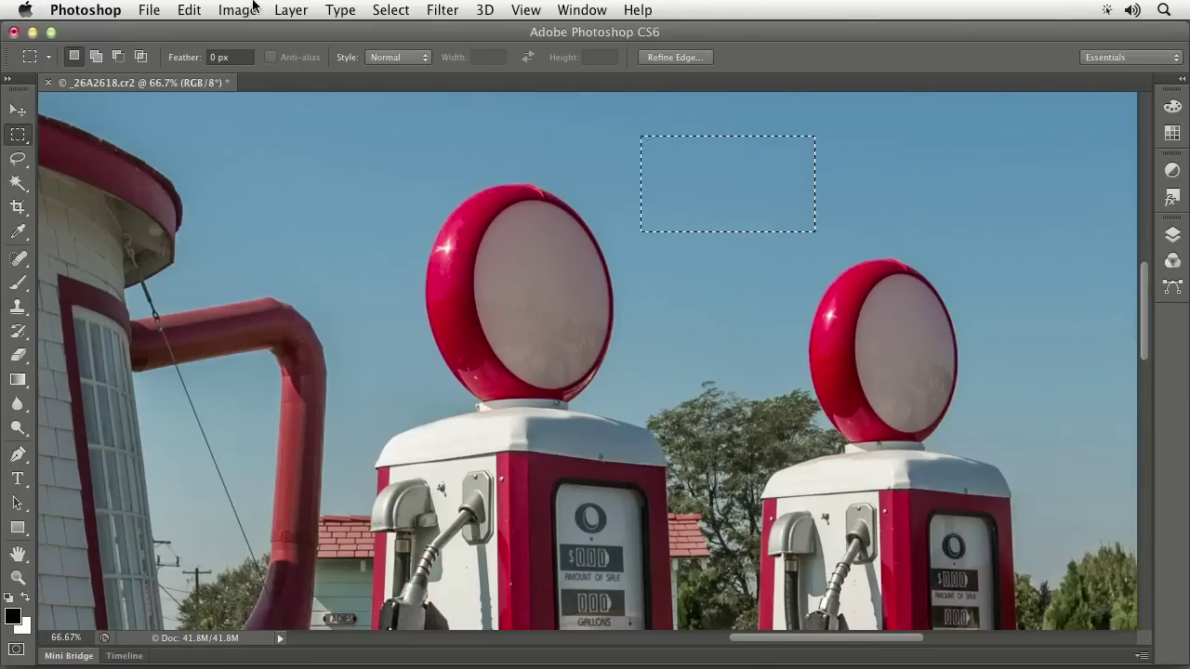
Convert the sky marquee into a 10-pixel-wide border selection, and undo it
left_click(390, 9)
mouse_move(456, 245)
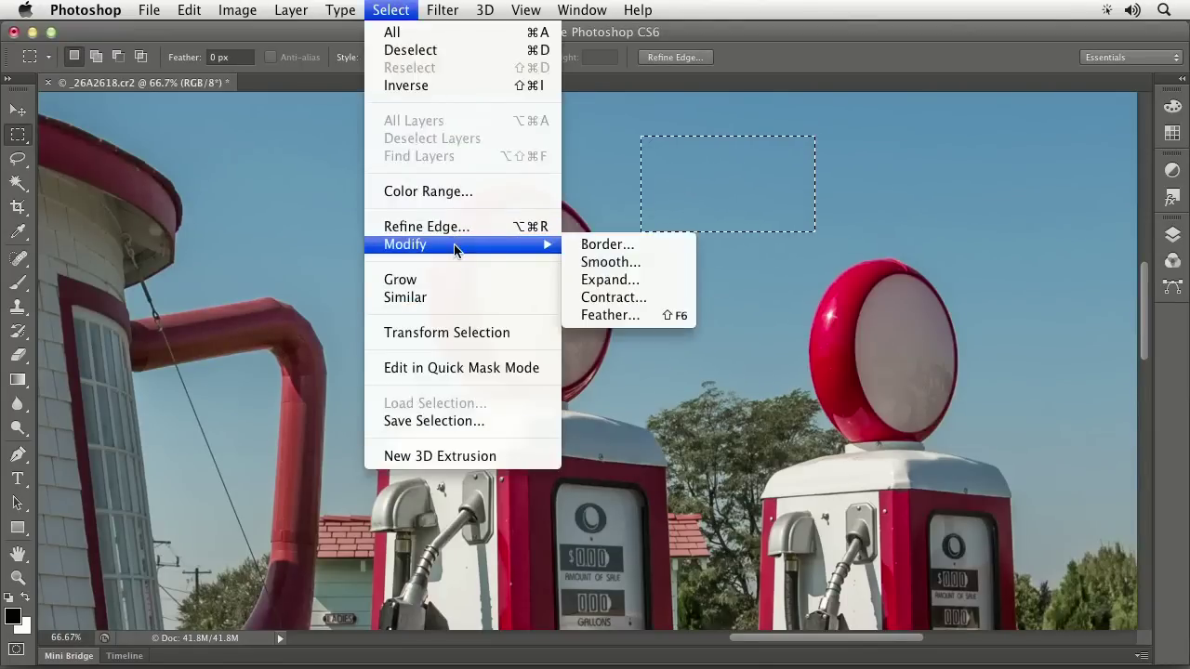
left_click(578, 247)
type("10")
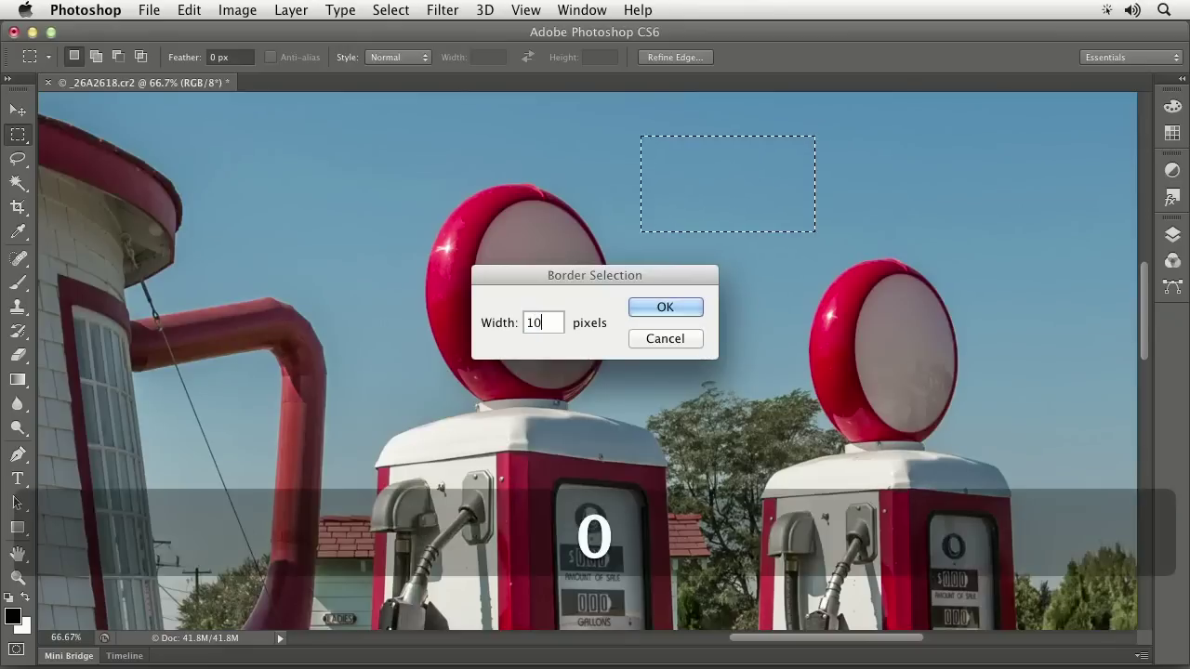
key("Return")
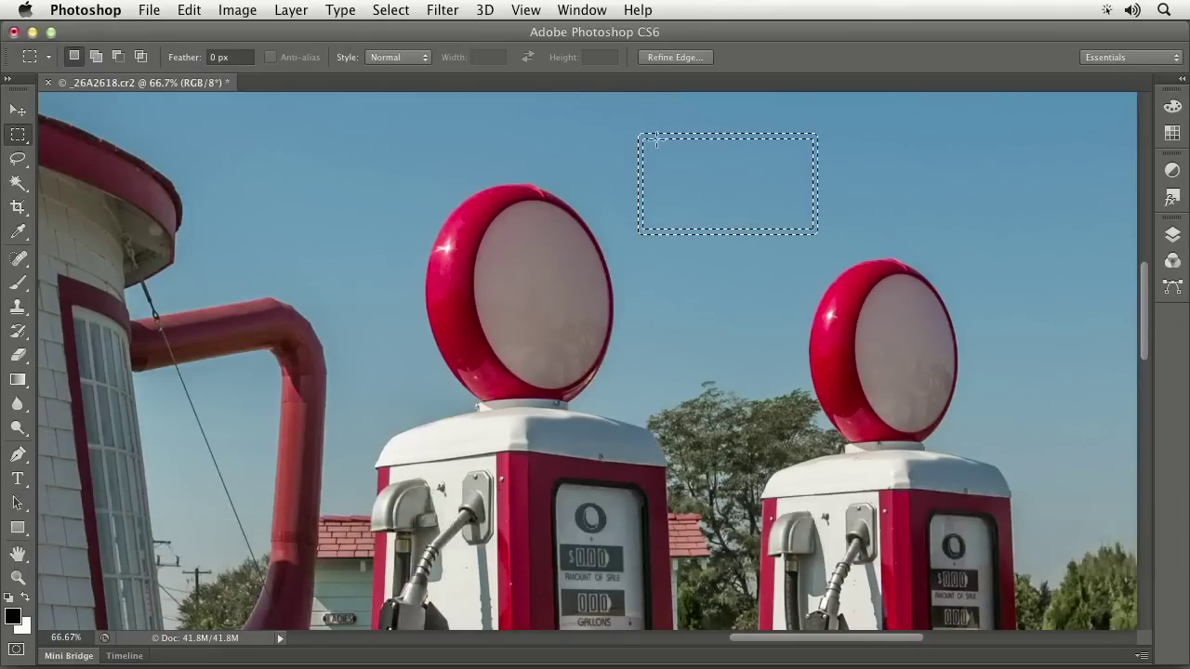
key("space")
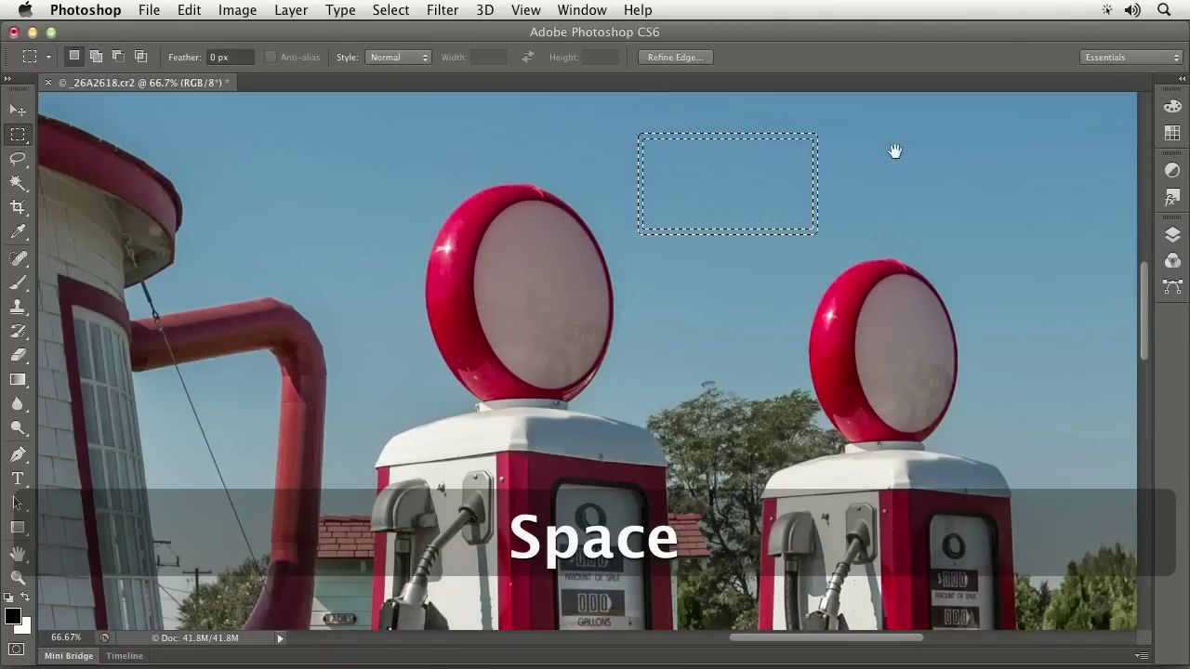
key("super")
key("super+z")
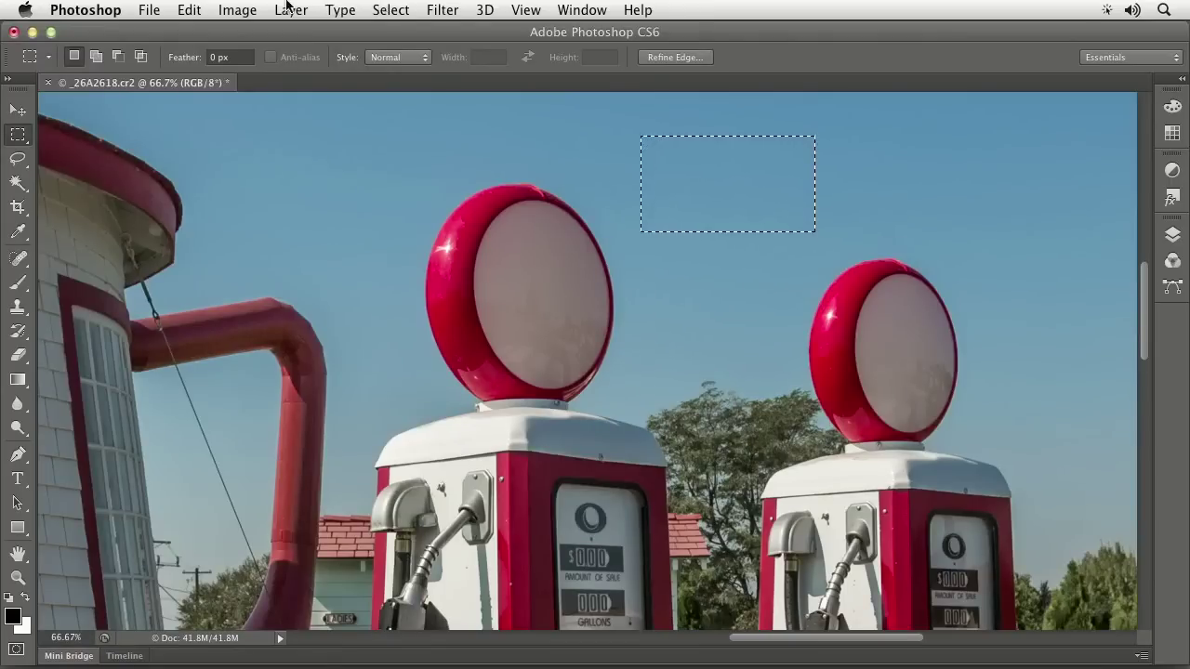
Add a jagged freehand Lasso area in the sky above the farther pump to the existing rectangular selection
left_click(381, 10)
mouse_move(424, 246)
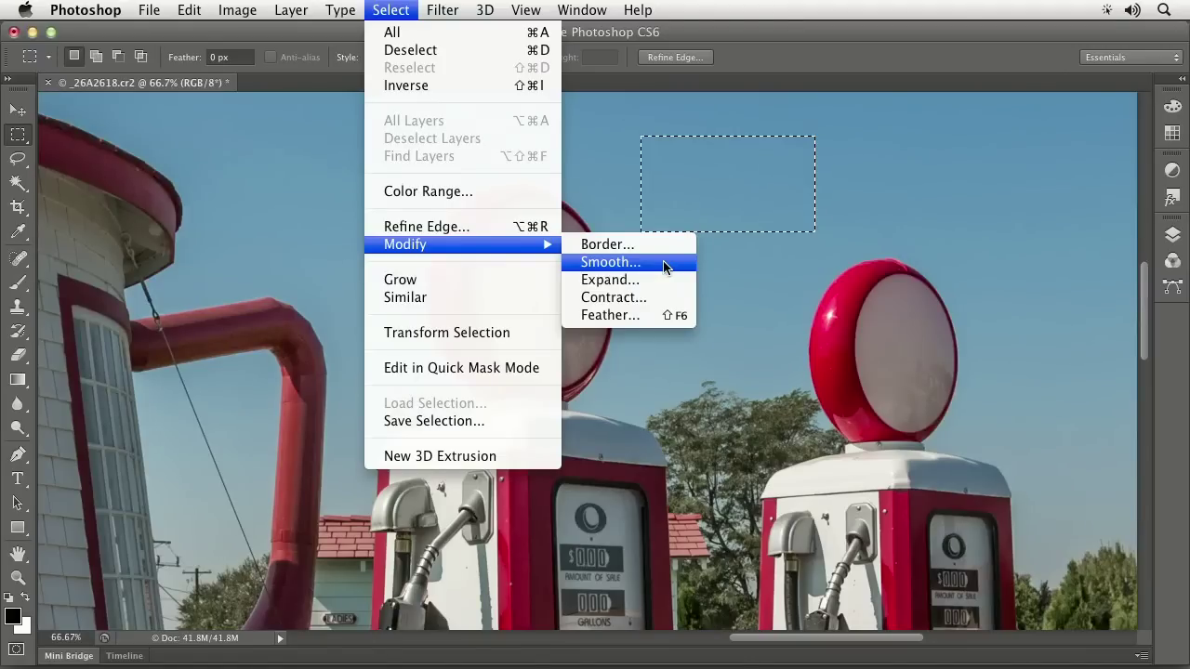
key("Escape")
left_click(18, 158)
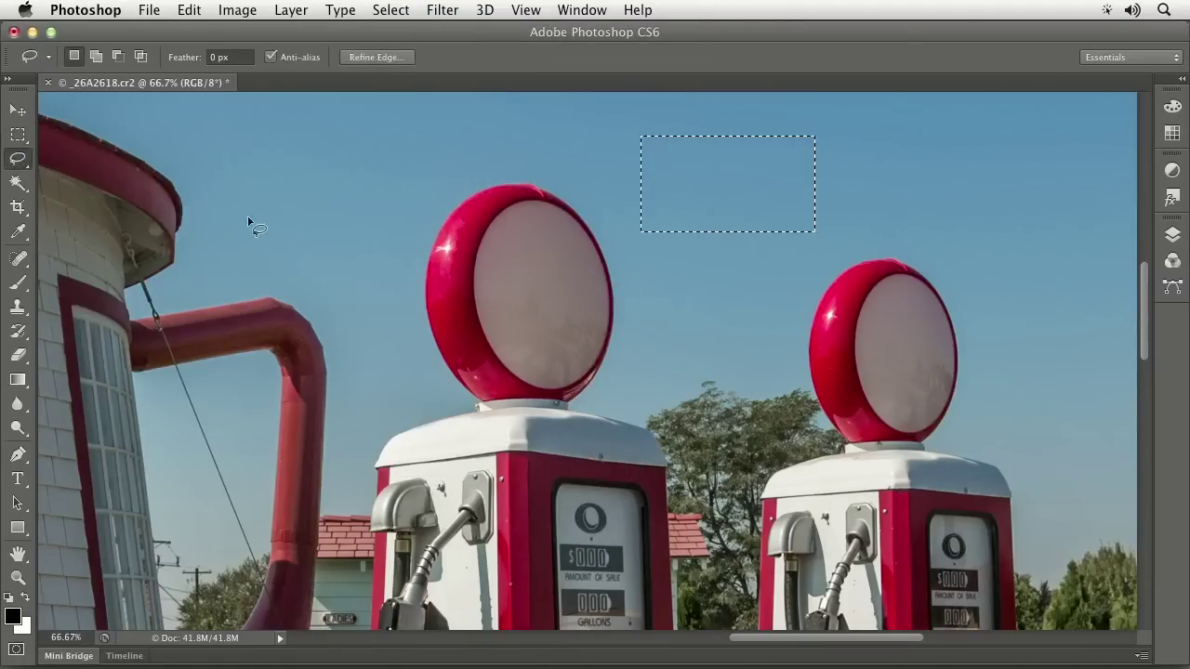
key("shift")
mouse_move(939, 160)
left_mouse_down()
mouse_move(928, 206)
mouse_move(952, 187)
mouse_move(984, 202)
mouse_move(1042, 186)
mouse_move(1061, 149)
mouse_move(964, 154)
mouse_move(934, 160)
left_mouse_up()
Smooth both sky selections with a sample radius of 15 pixels, and undo the smoothing
left_click(387, 9)
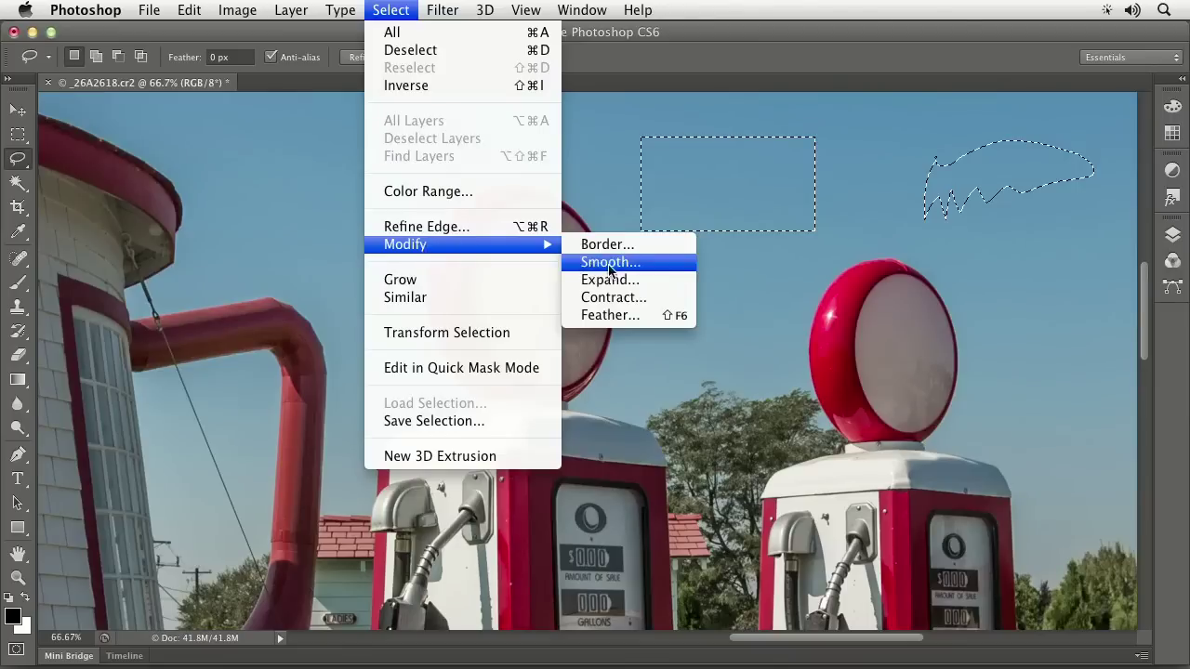
left_click(610, 262)
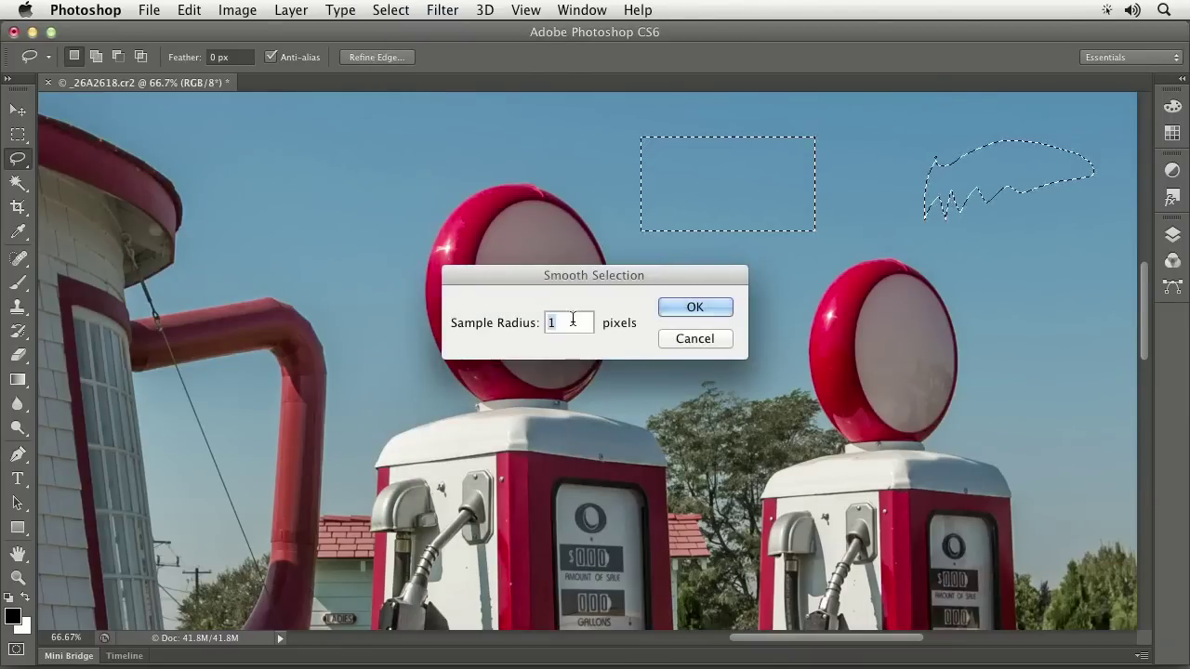
type("15")
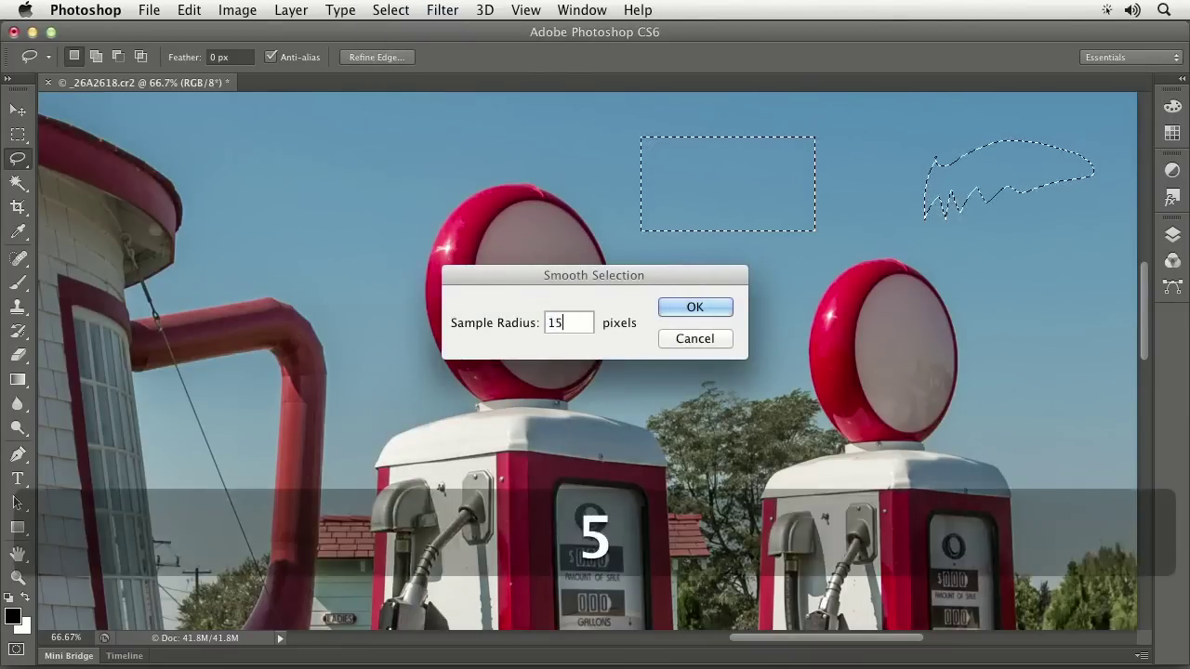
left_click(695, 307)
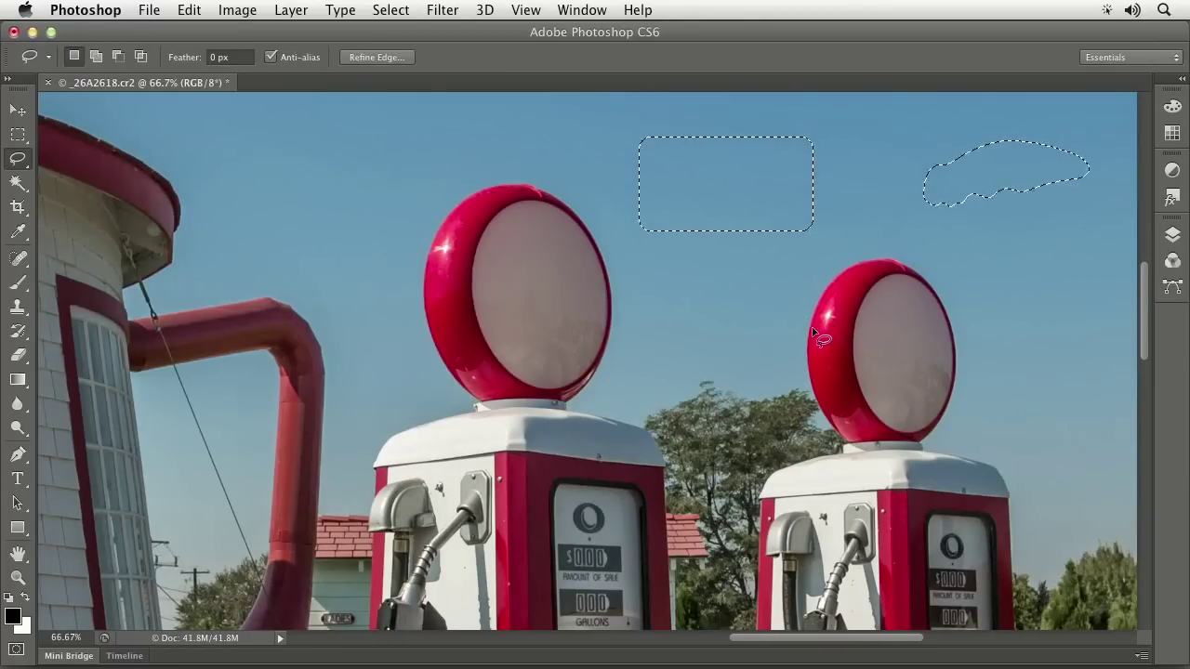
key("super+z")
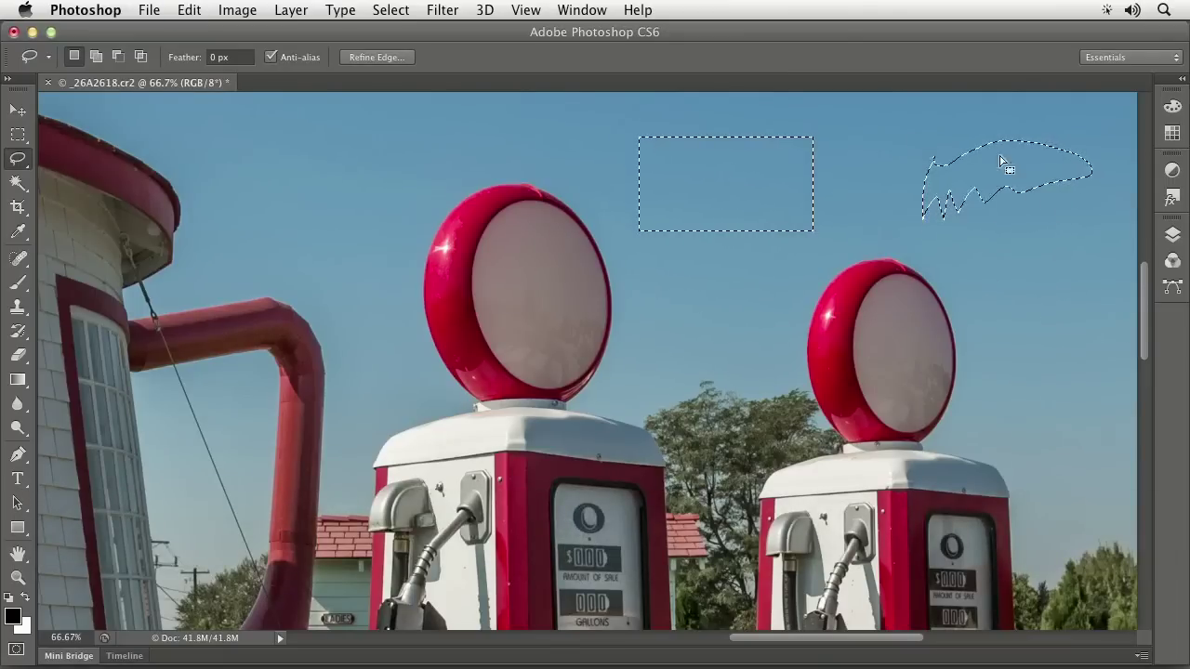
Expand both sky selections by 10 pixels, and undo the expansion
left_click(390, 9)
mouse_move(444, 247)
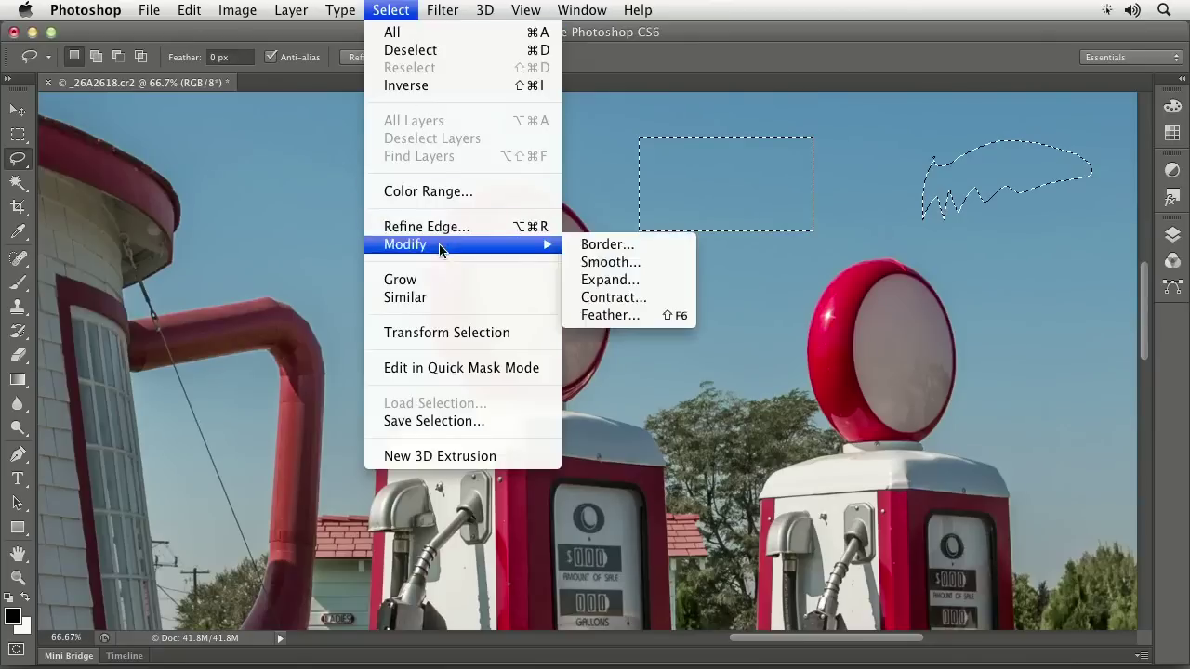
left_click(658, 292)
type("10")
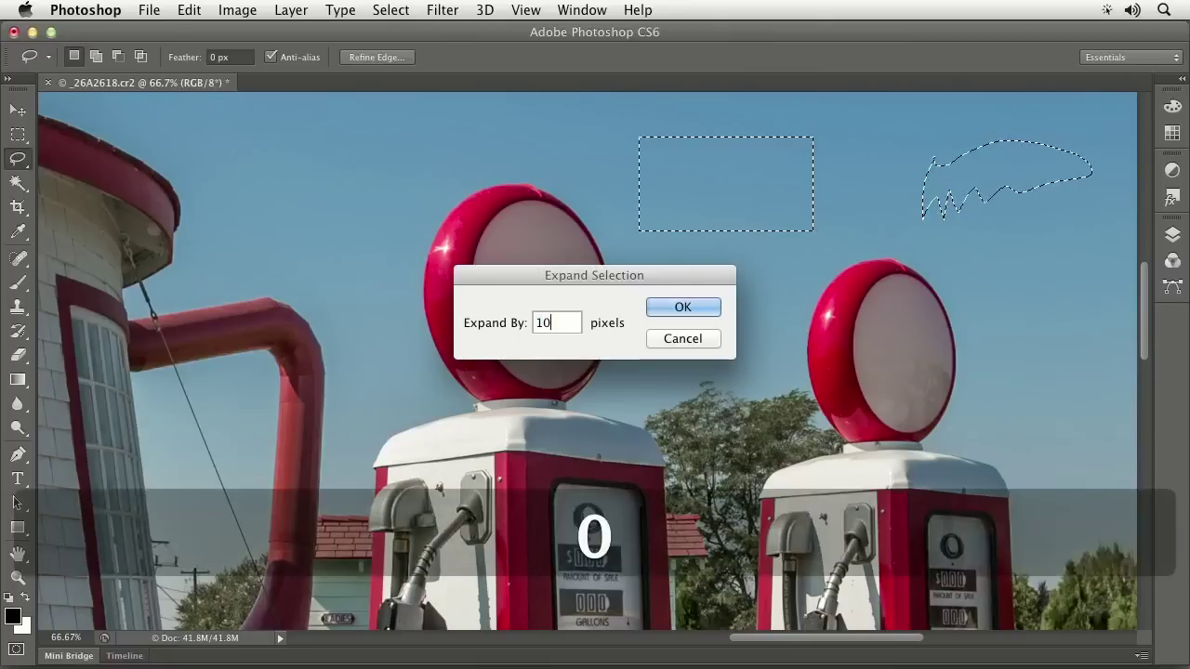
left_click(696, 307)
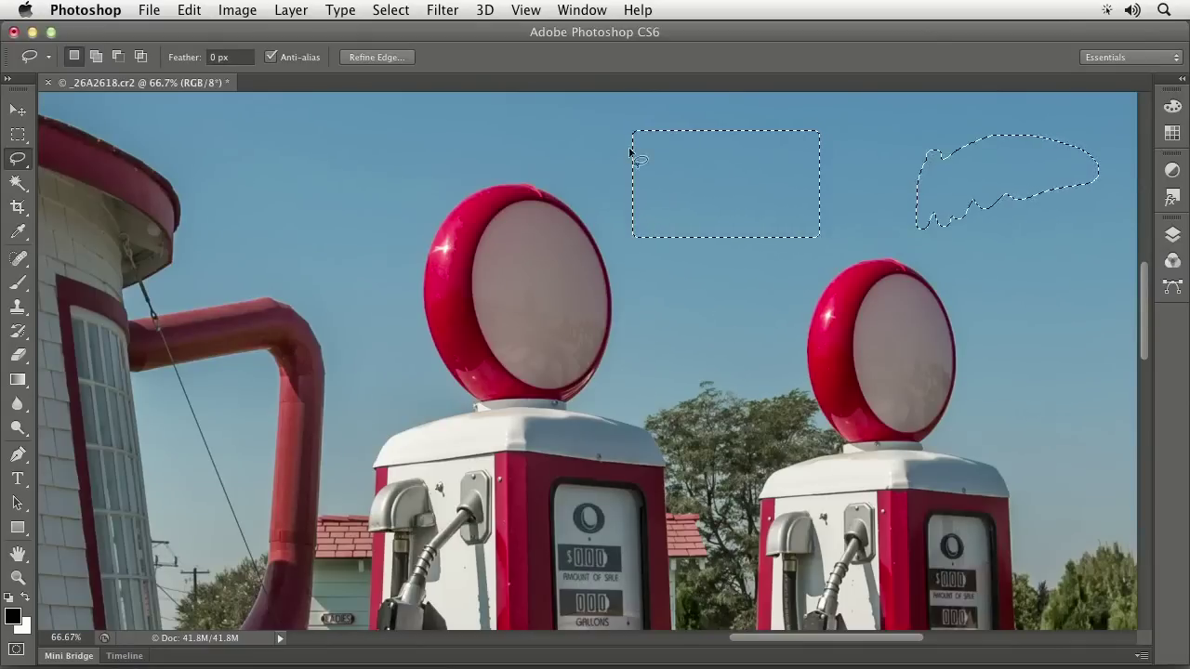
key("super+z")
Contract both sky selections by 10 pixels, and undo the contraction
left_click(391, 10)
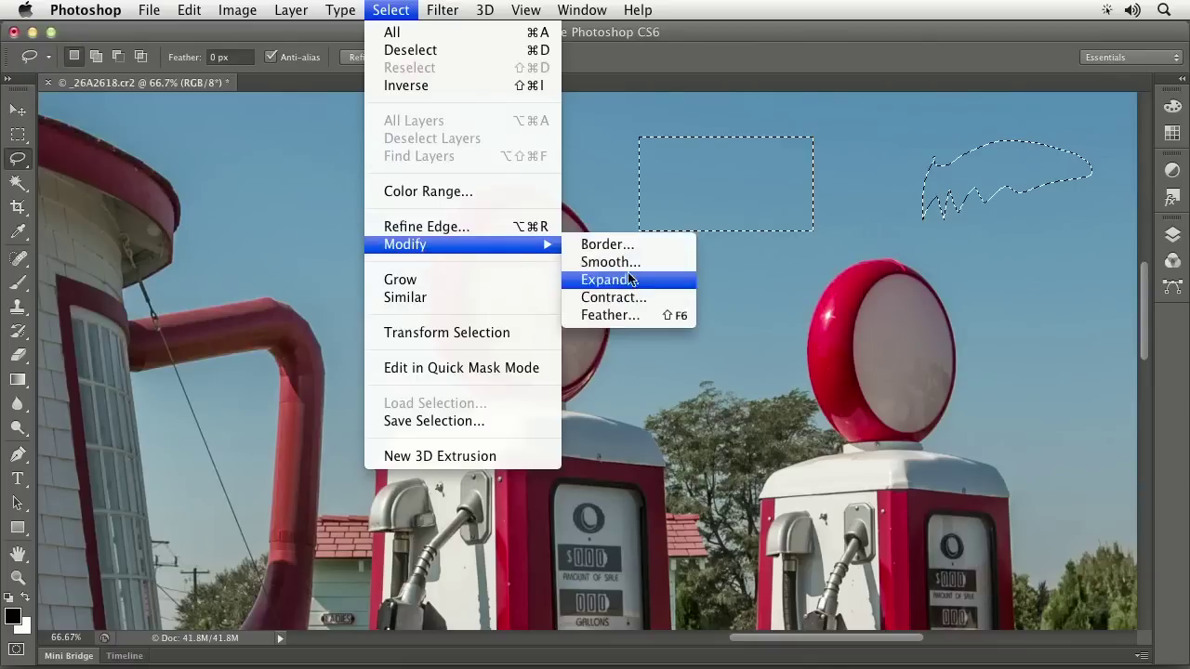
left_click(648, 297)
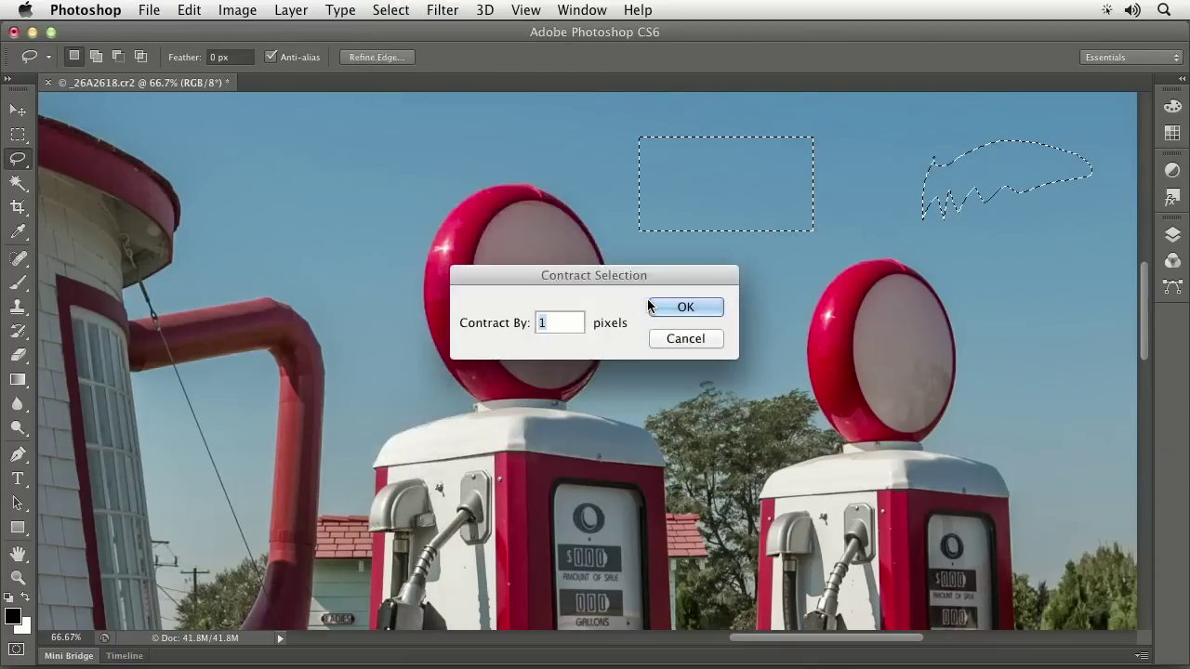
type("10")
key("Return")
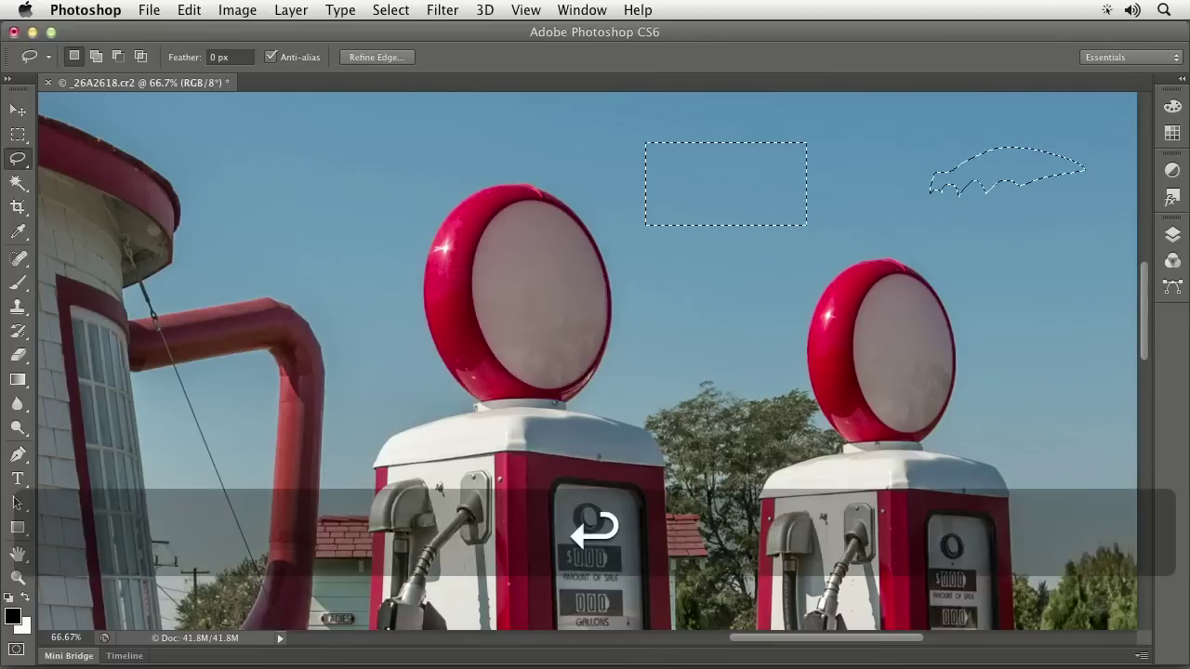
key("super+z")
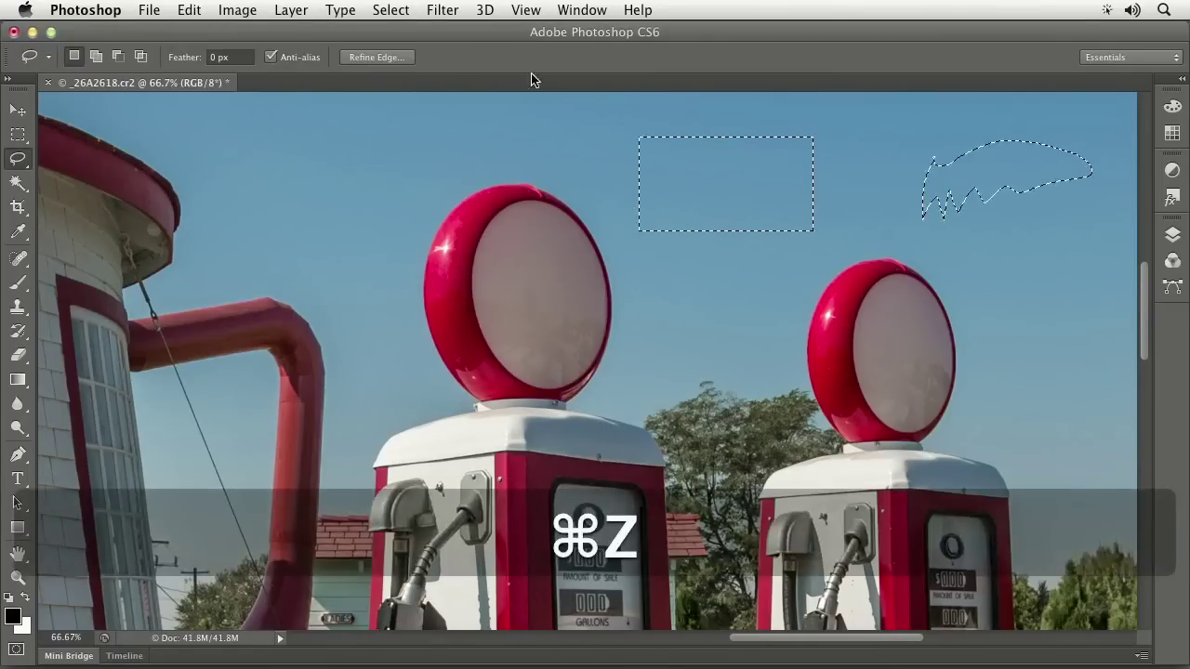
left_click(390, 9)
mouse_move(393, 247)
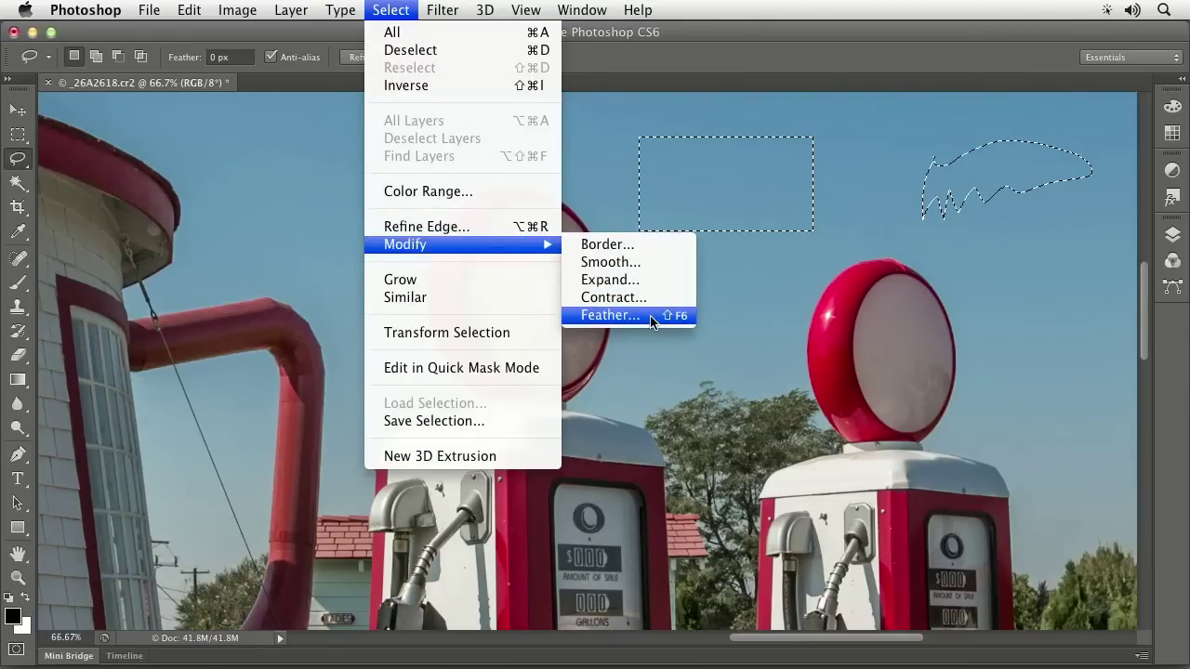
left_click(610, 316)
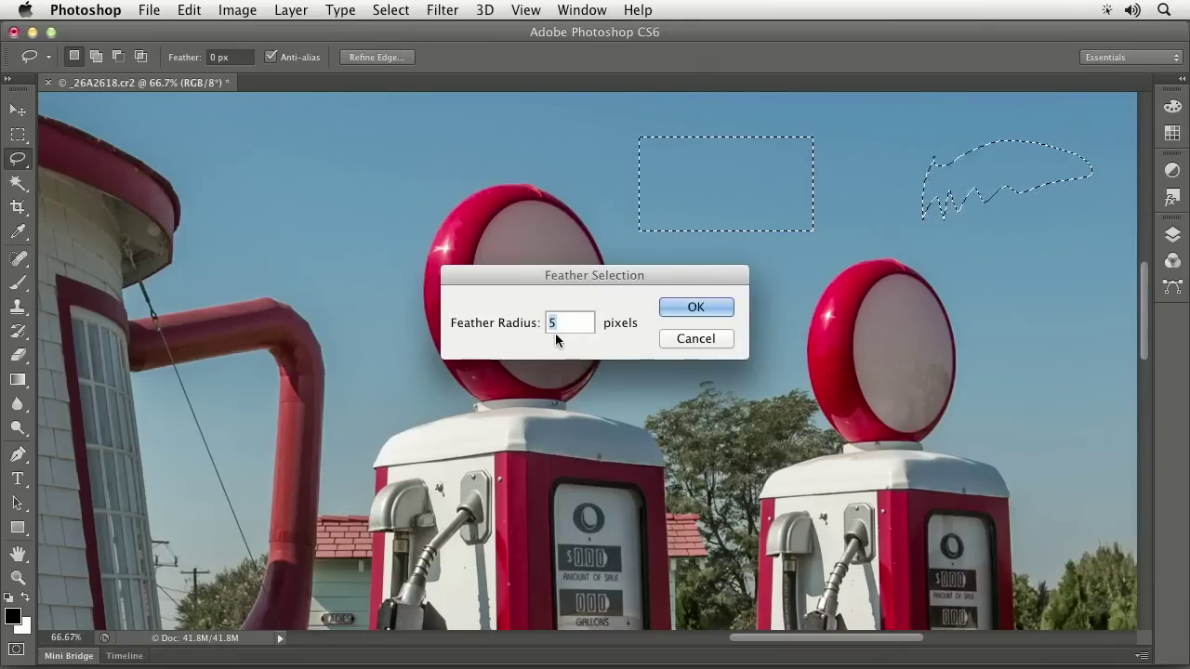
left_click(686, 338)
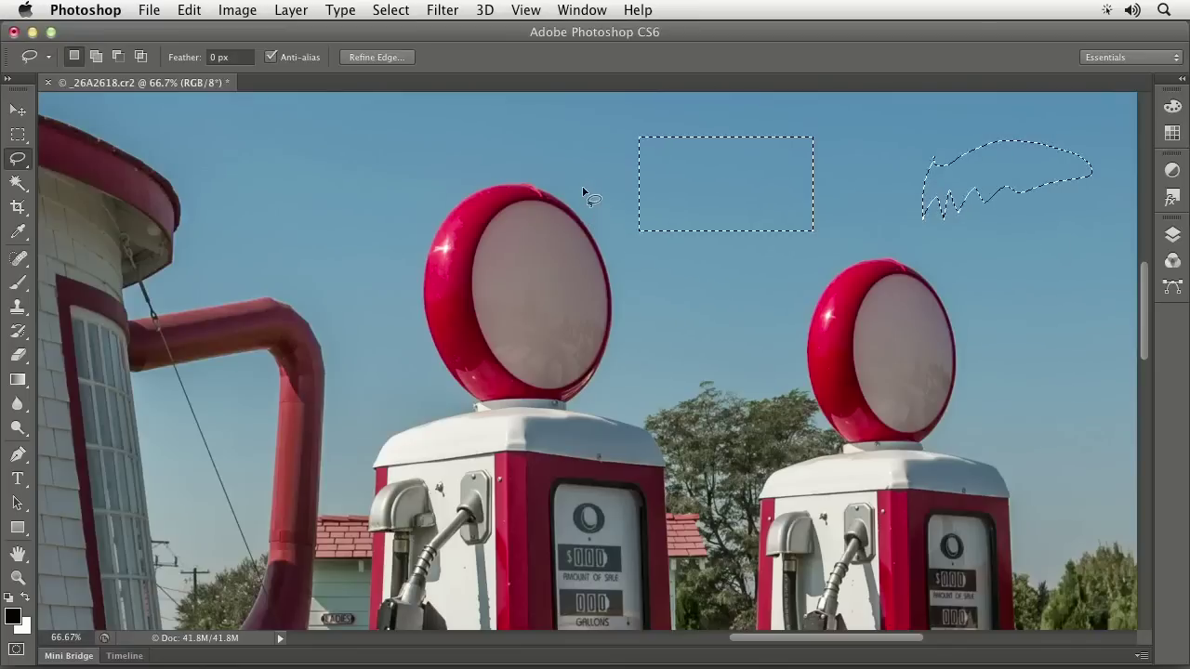
Open Refine Edge for both sky selections, move the dialog clear of them, and set the view mode to Marching Ants
left_click(385, 9)
mouse_move(417, 246)
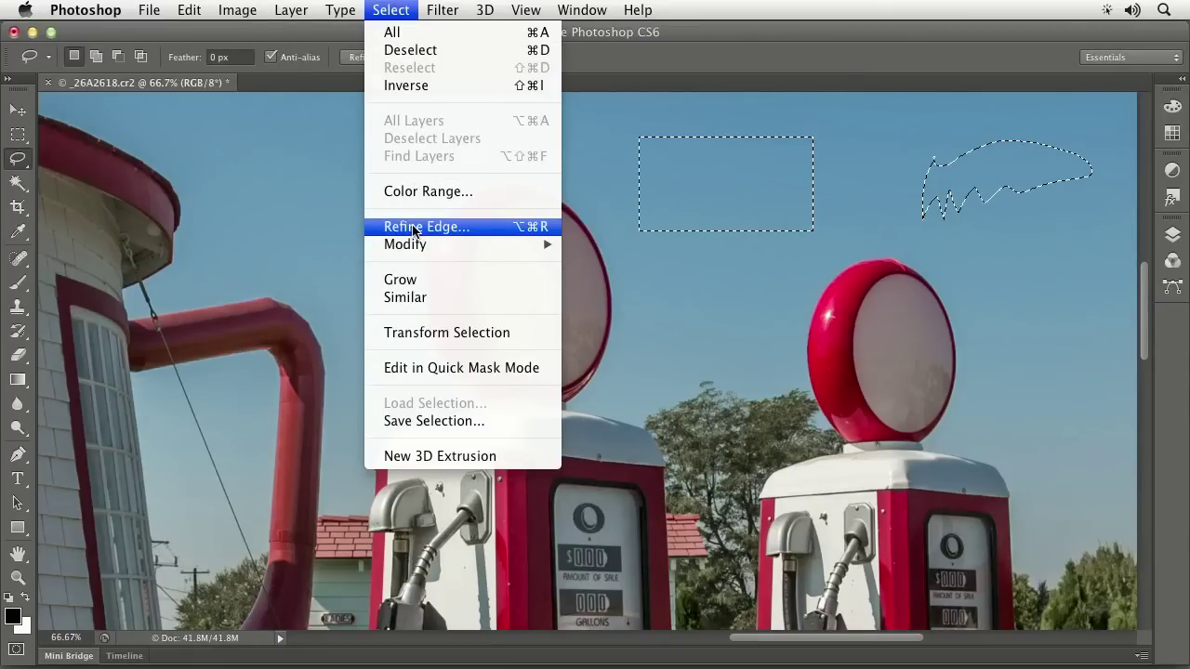
left_click(415, 229)
mouse_move(648, 96)
left_mouse_down()
mouse_move(650, 78)
mouse_move(415, 128)
mouse_move(409, 119)
left_mouse_up()
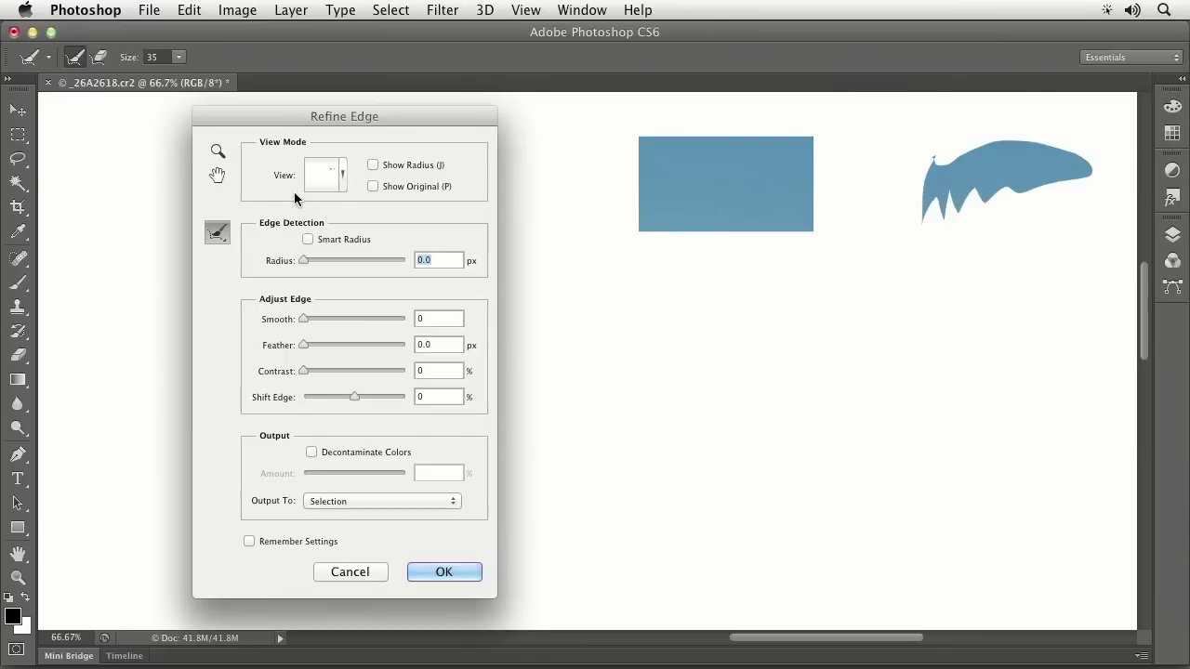
left_click(343, 177)
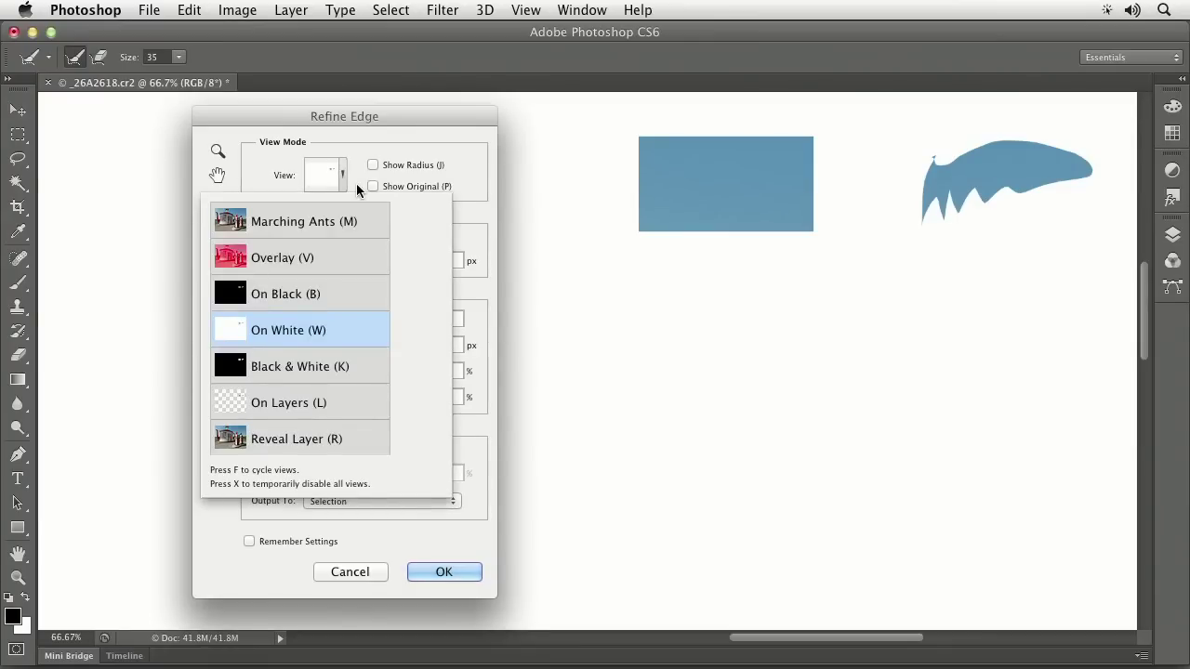
left_click(278, 223)
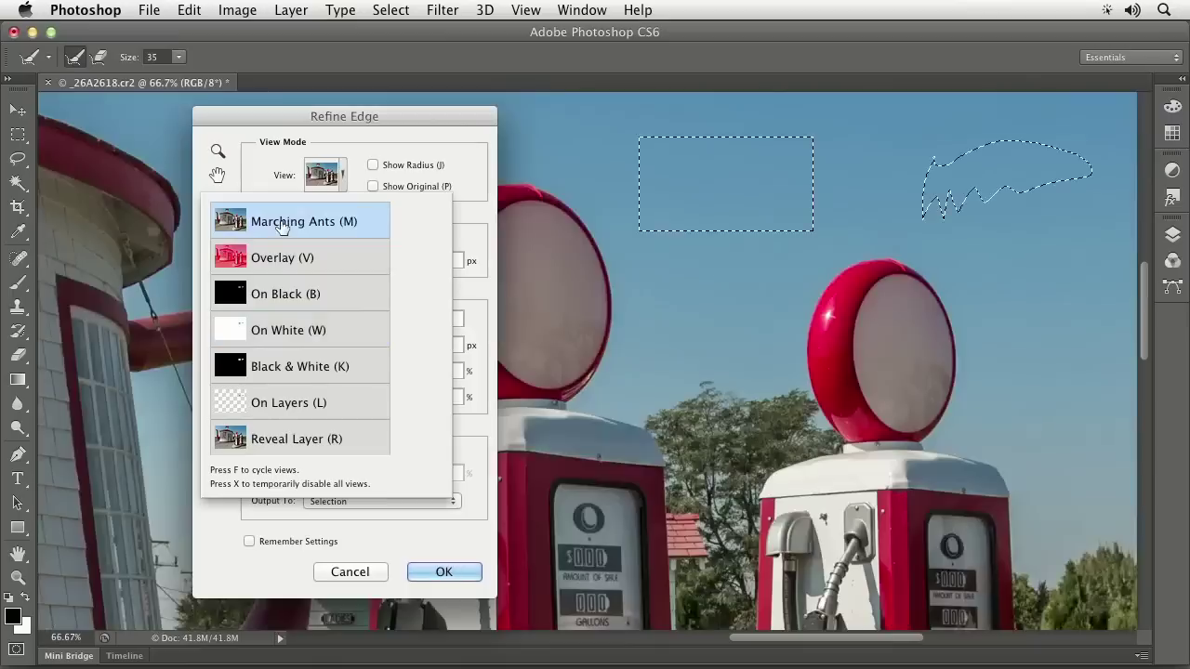
left_click(459, 217)
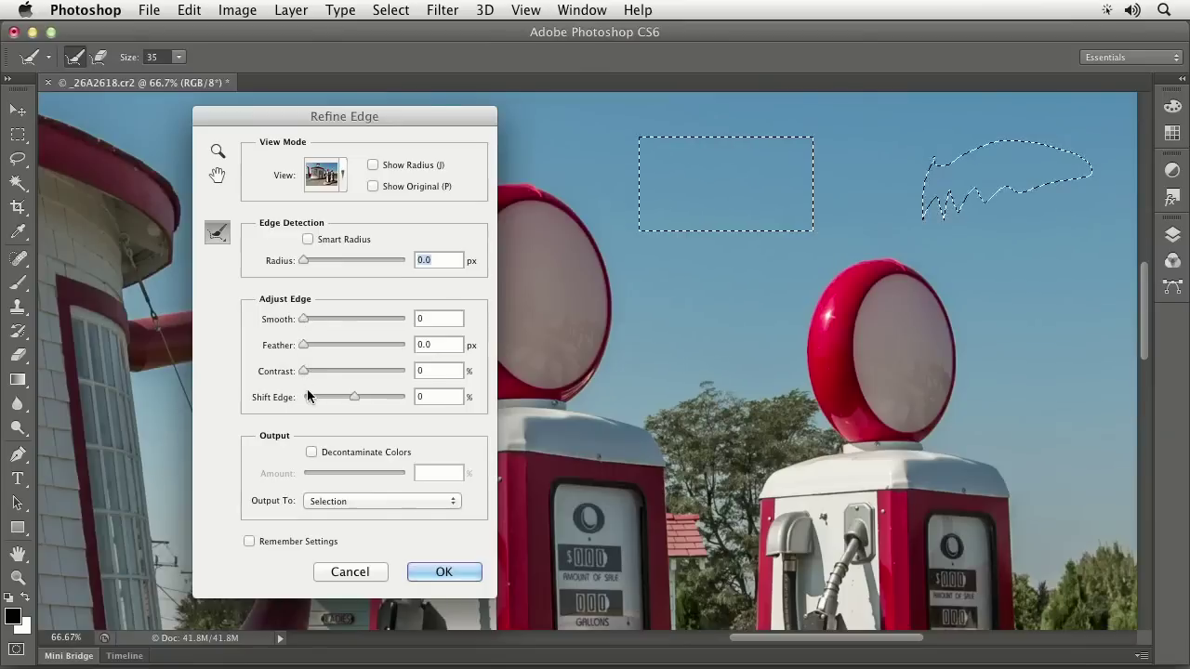
Try shifting the selection edges, return Shift Edge to 0%, and set the view mode to Overlay
left_click_drag(352, 395, 385, 402)
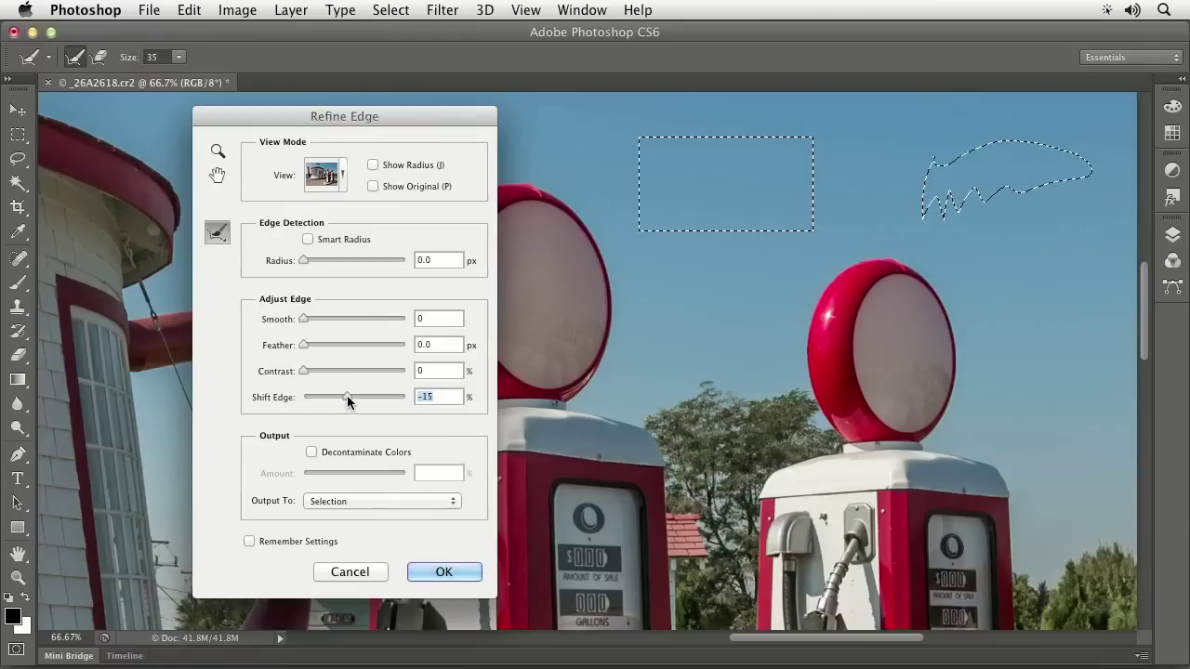
left_click_drag(347, 395, 353, 394)
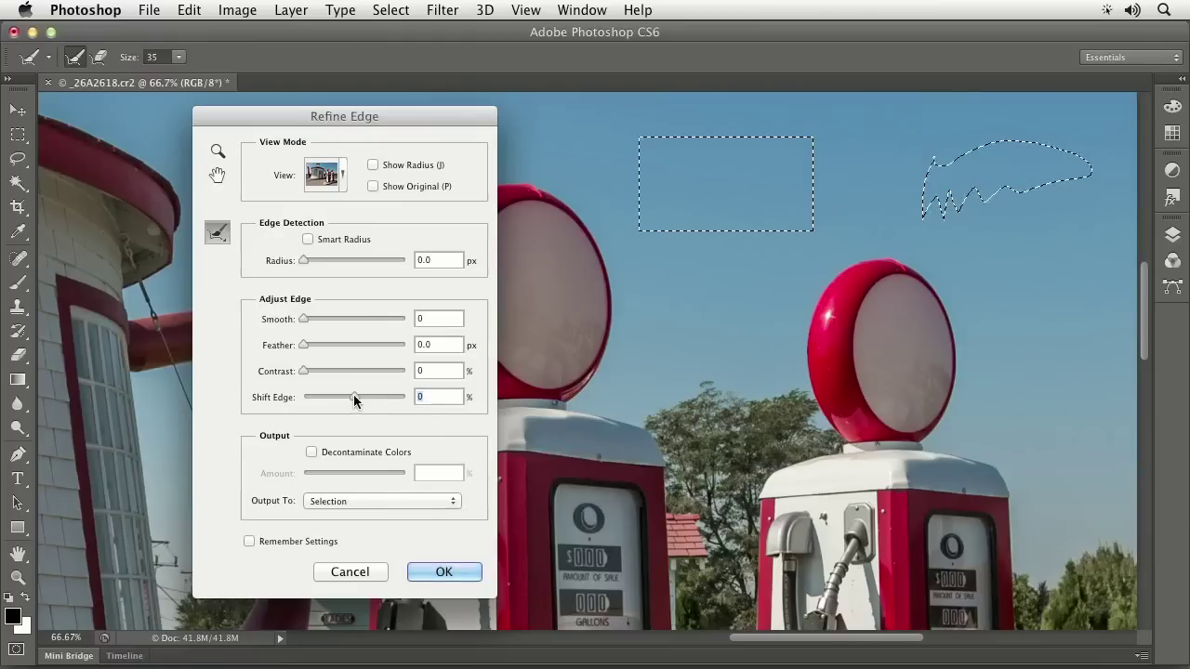
left_click(343, 175)
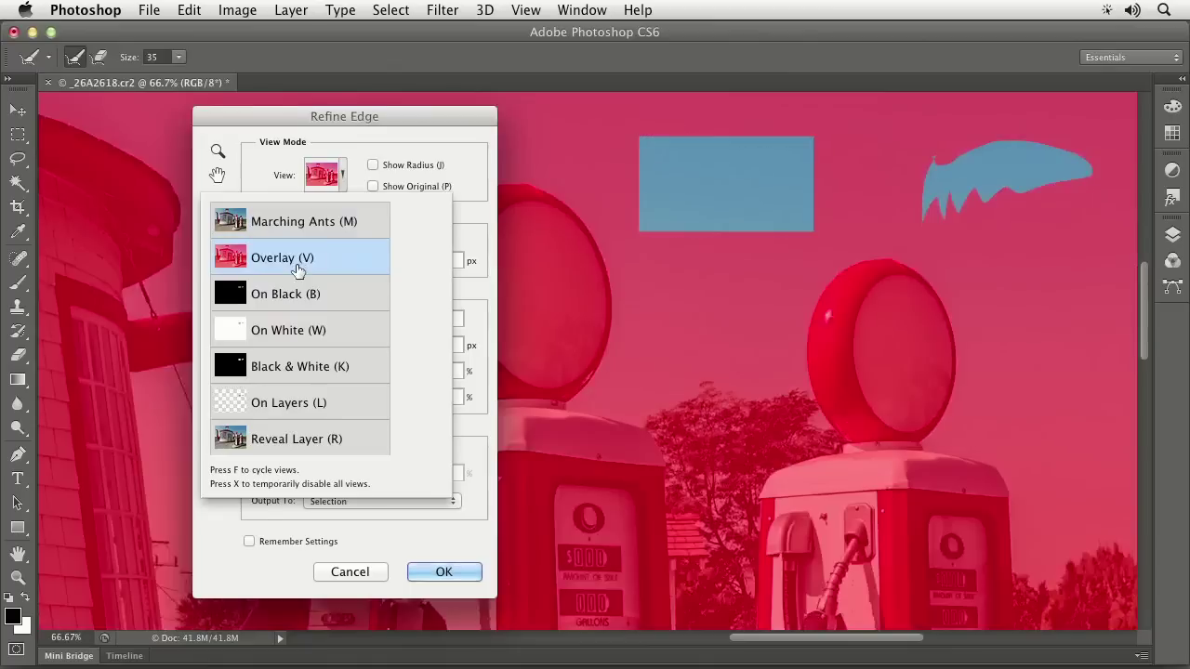
left_click(466, 232)
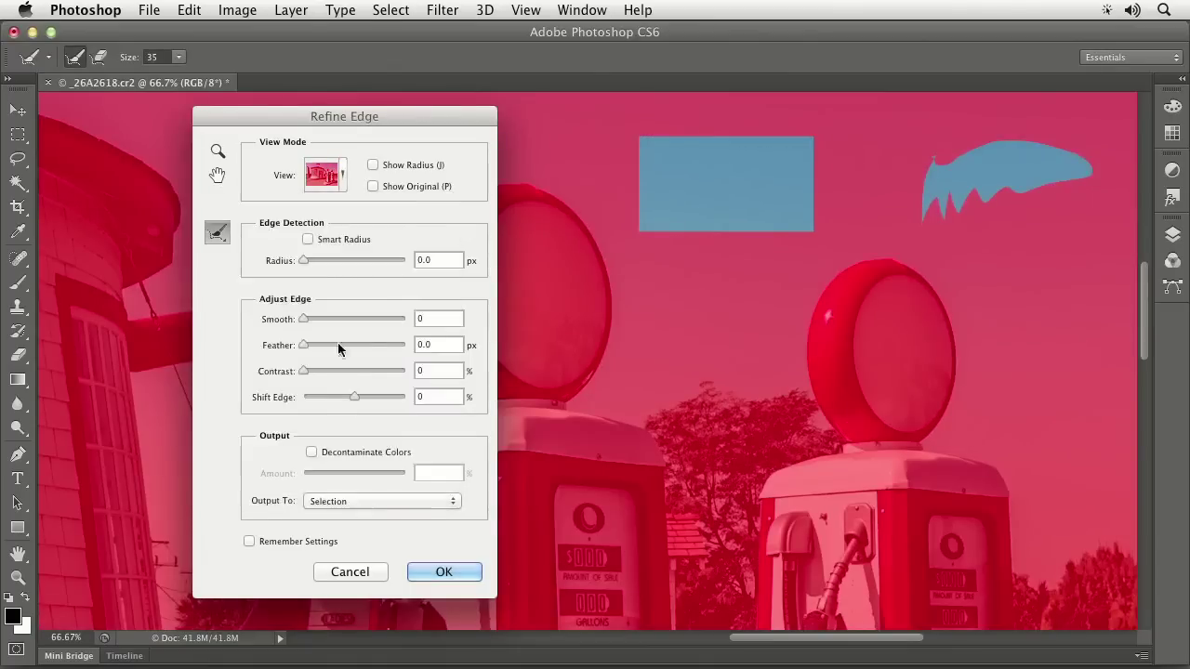
Set Shift Edge to -7% and try feathering both selections, first by 19.7 px and again by 22.1 px
left_click_drag(362, 397, 377, 401)
left_click_drag(354, 399, 351, 399)
left_click_drag(305, 345, 348, 347)
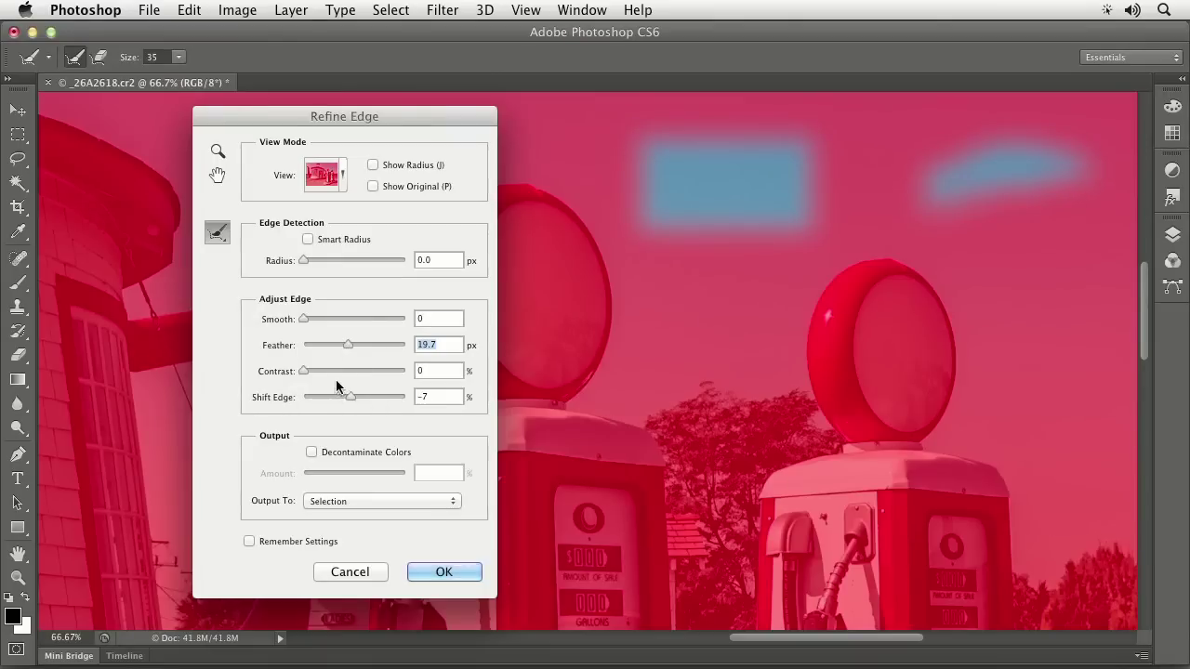
left_click_drag(346, 342, 303, 345)
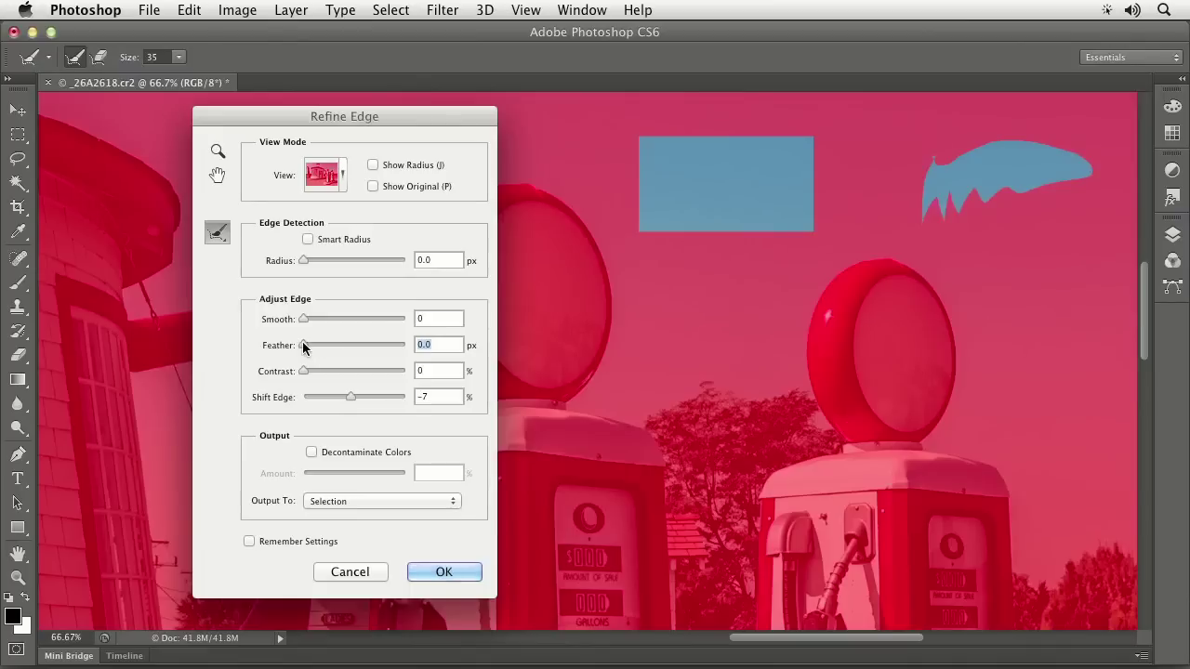
left_click_drag(312, 345, 349, 348)
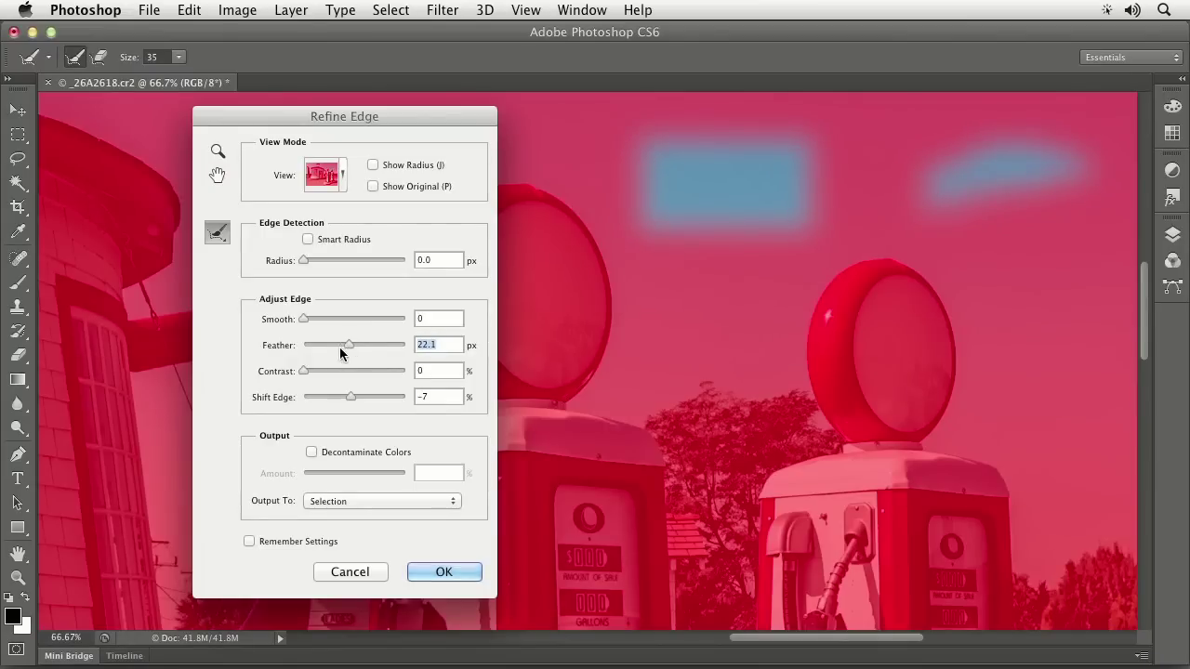
left_click(342, 177)
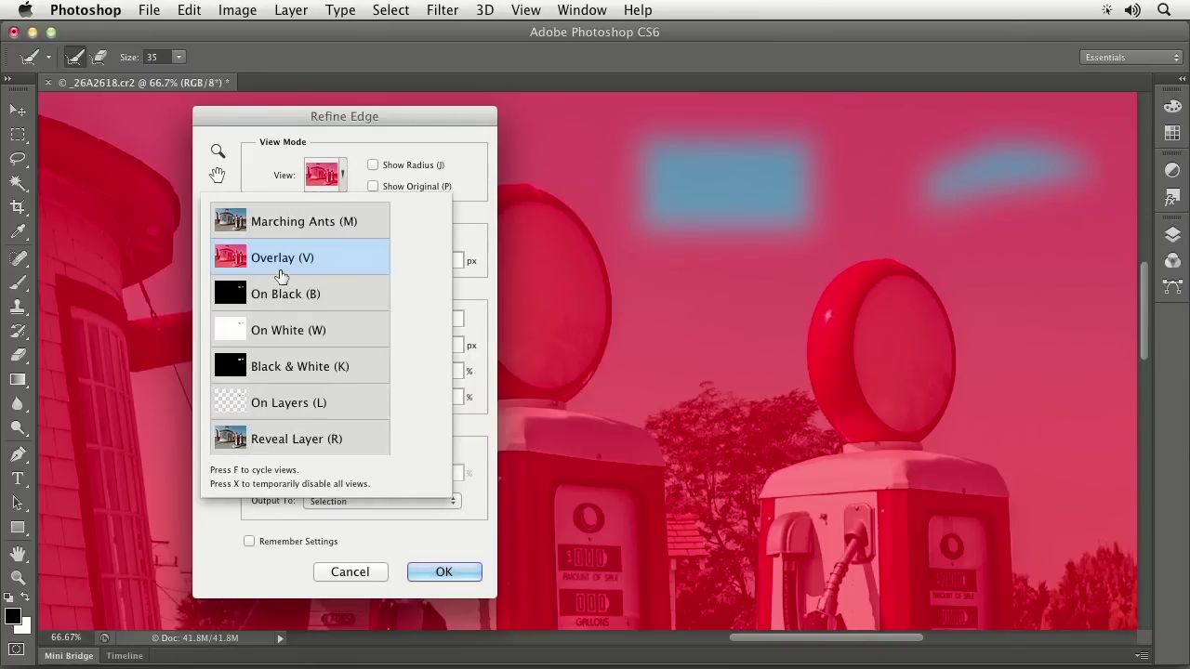
left_click(266, 165)
Reset the Feather to 0 px and set Shift Edge to -2% for both sky selections
mouse_move(354, 395)
left_mouse_down()
mouse_move(382, 397)
mouse_move(330, 396)
mouse_move(371, 395)
mouse_move(353, 395)
left_mouse_up()
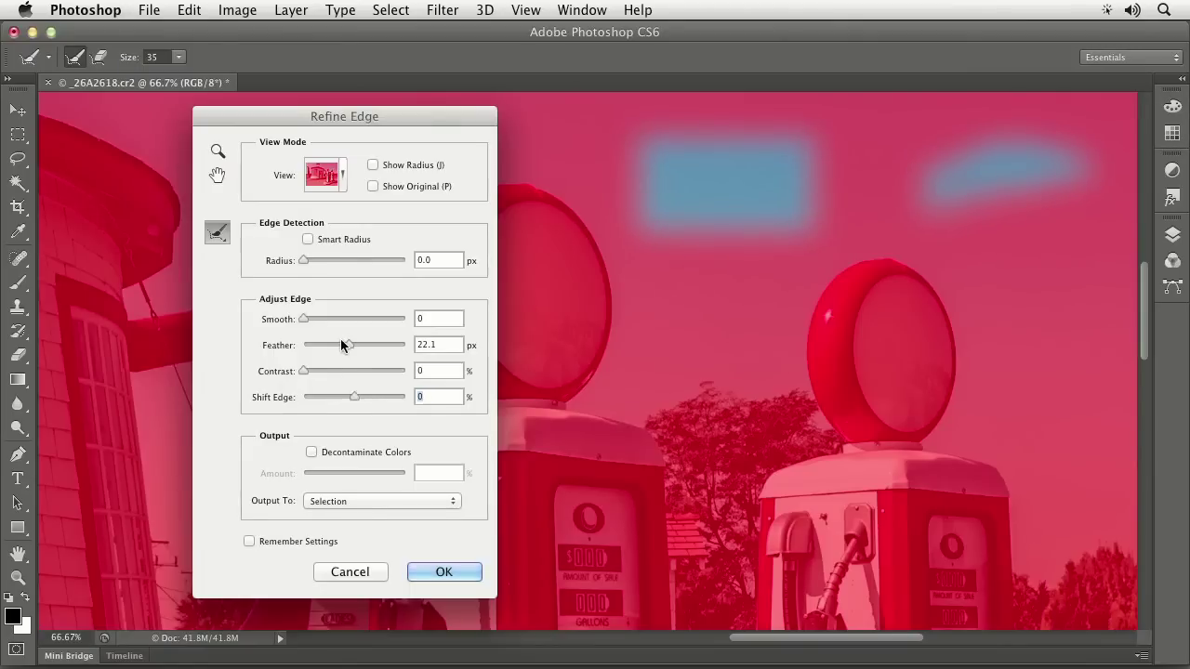
left_click_drag(349, 347, 277, 349)
mouse_move(352, 396)
left_mouse_down()
mouse_move(379, 401)
mouse_move(322, 394)
mouse_move(364, 395)
mouse_move(342, 395)
mouse_move(353, 397)
left_mouse_up()
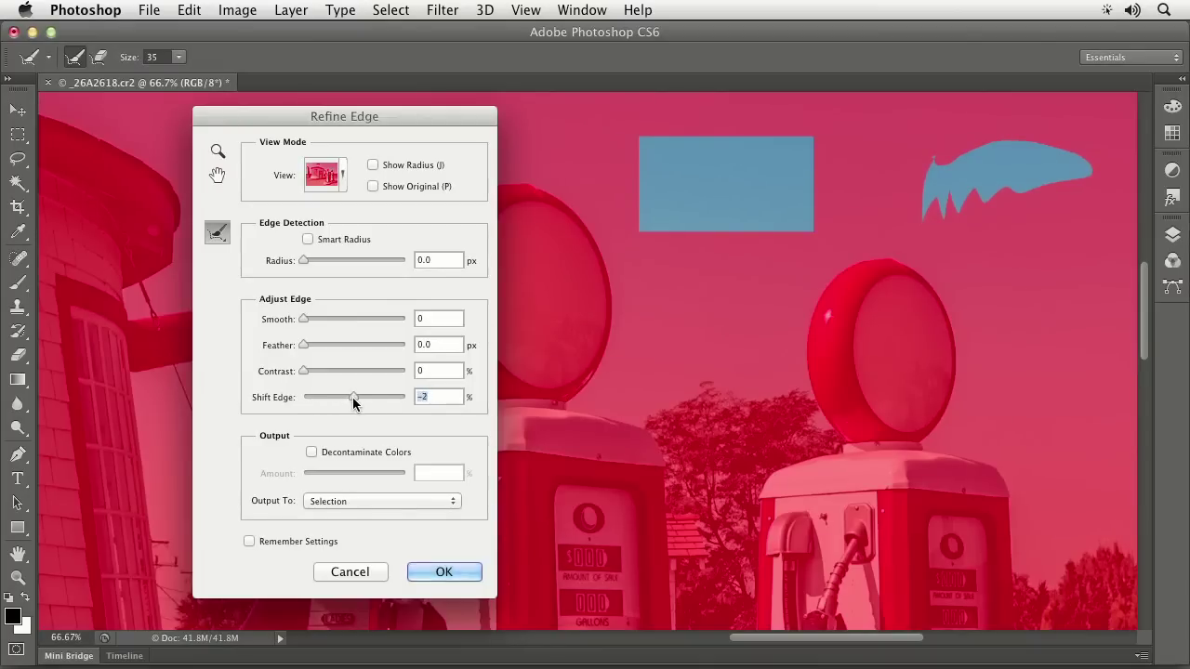